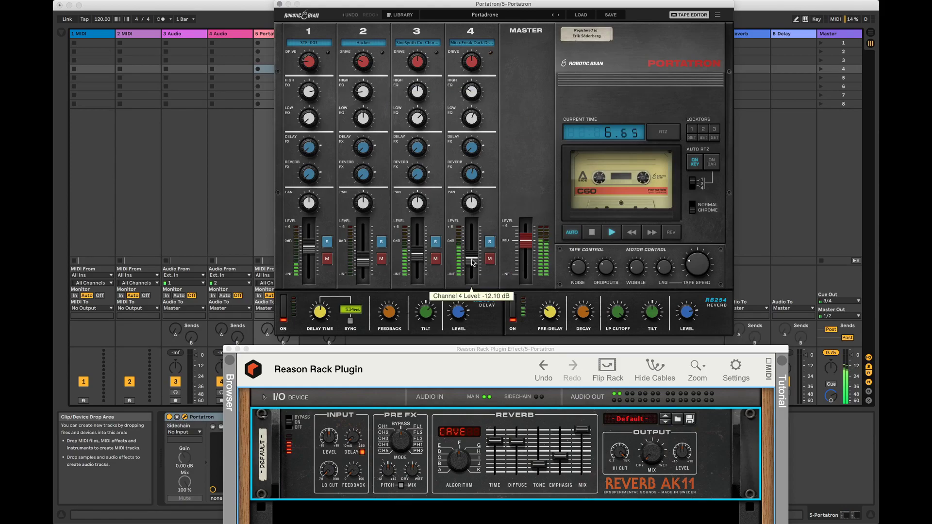
- Show Portatron's tape editor and adjust the Reverb AK11's output mix, diffuse (75.9 %) and input delay
{"action": "left_click", "coordinate": [651, 452]}
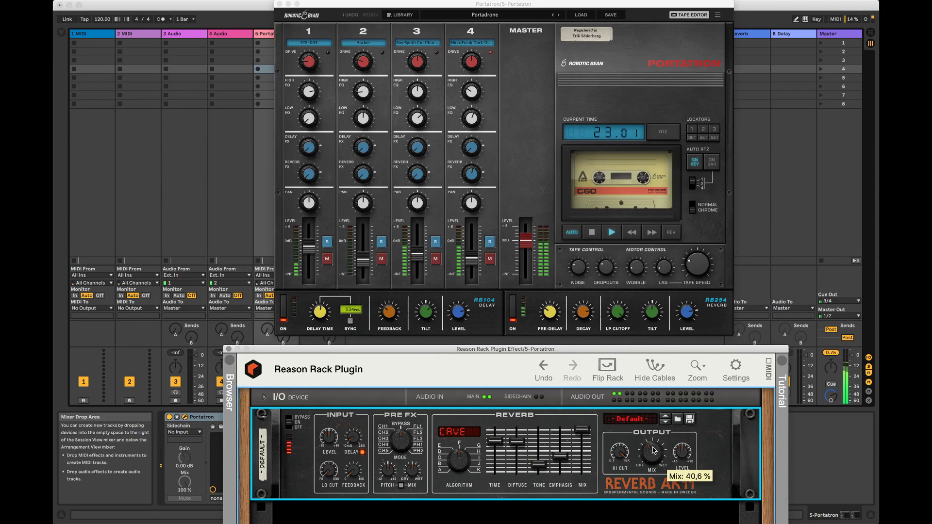
{"action": "left_click", "coordinate": [688, 15]}
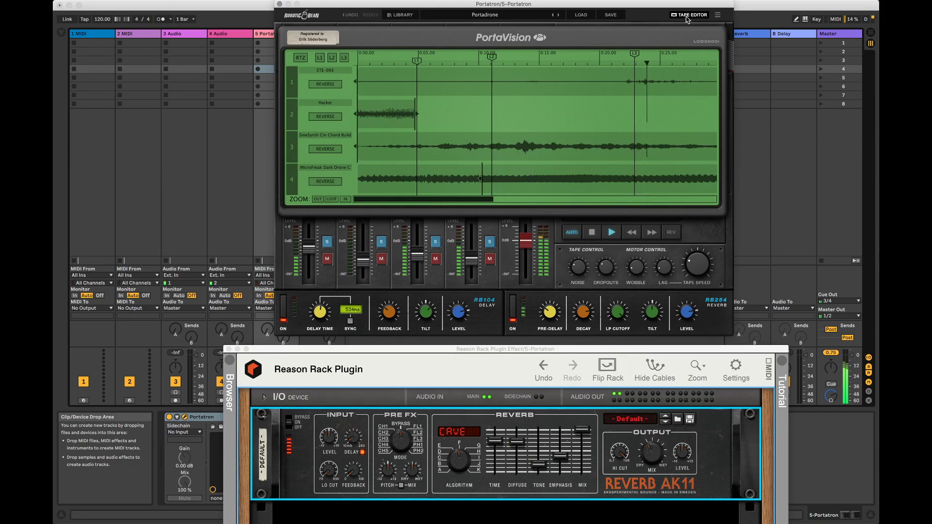
{"action": "left_click", "coordinate": [658, 452]}
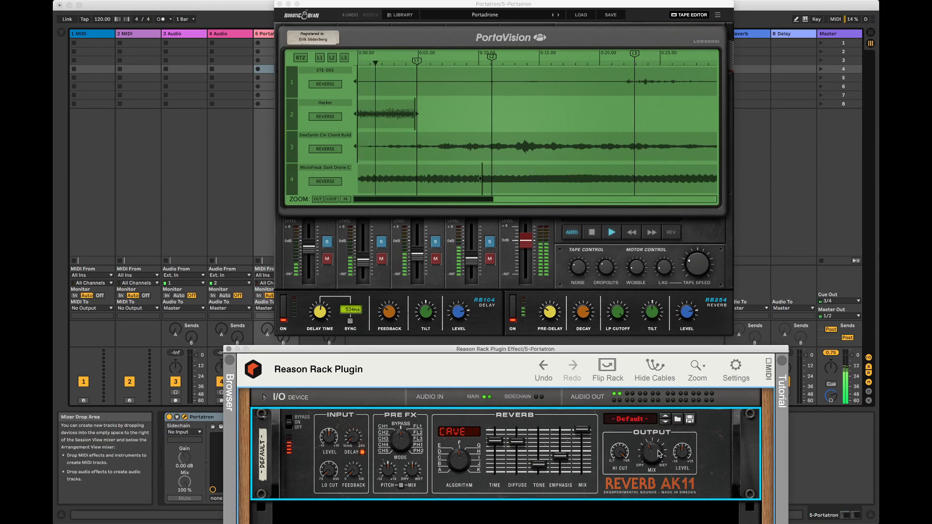
{"action": "left_click_drag", "start_coordinate": [519, 441], "coordinate": [519, 439]}
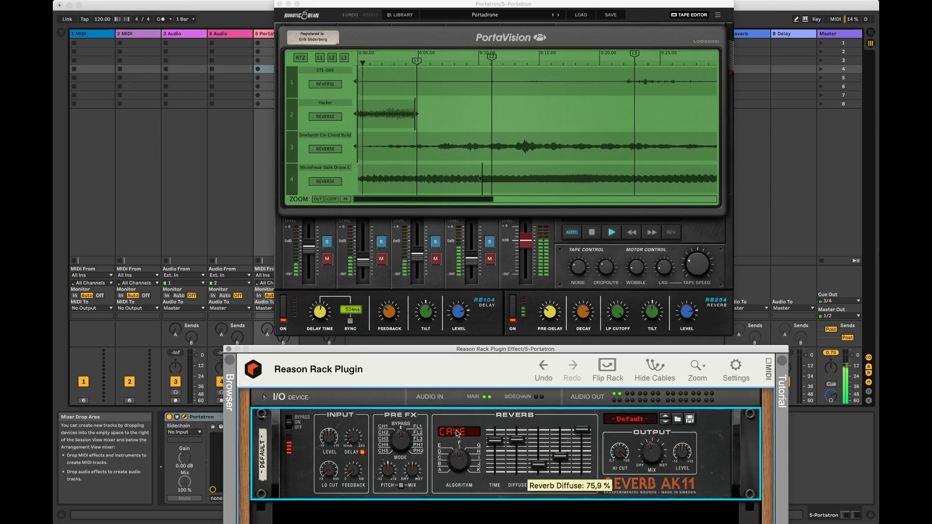
{"action": "left_click_drag", "start_coordinate": [357, 440], "coordinate": [359, 438]}
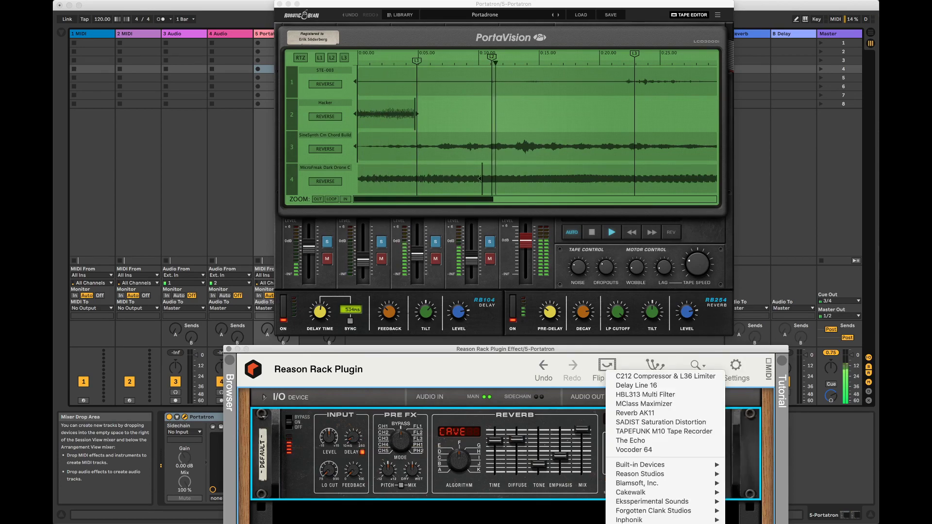
- Add a Pulsar Dual LFO below the Reverb AK11 and patch it into the reverb's Pre-Delay CV input with the amount at 8
{"action": "mouse_move", "coordinate": [583, 523]}
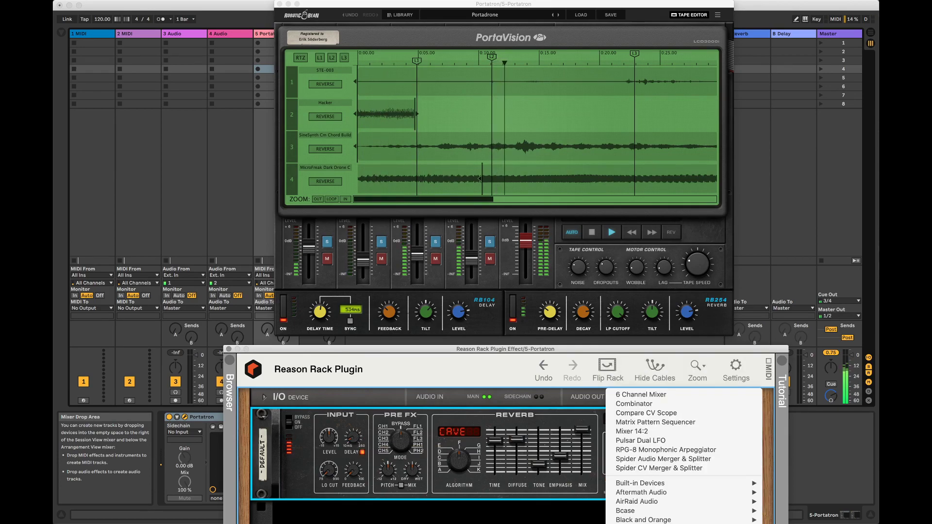
{"action": "left_click", "coordinate": [682, 442]}
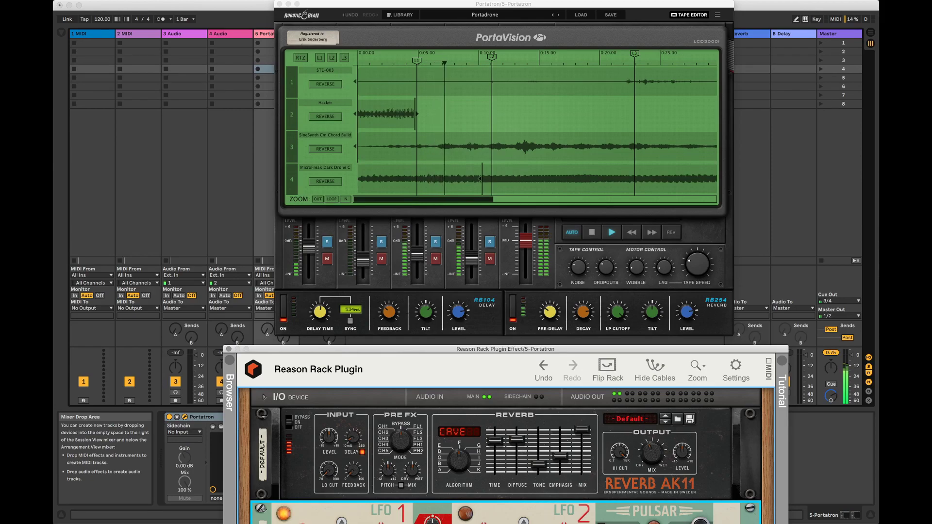
{"action": "key", "text": "Tab"}
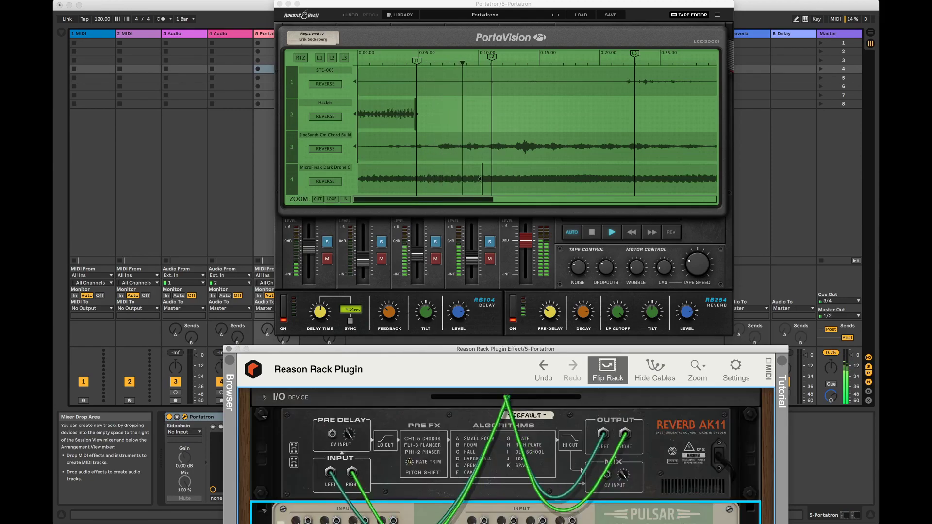
{"action": "left_click_drag", "start_coordinate": [334, 520], "coordinate": [332, 433]}
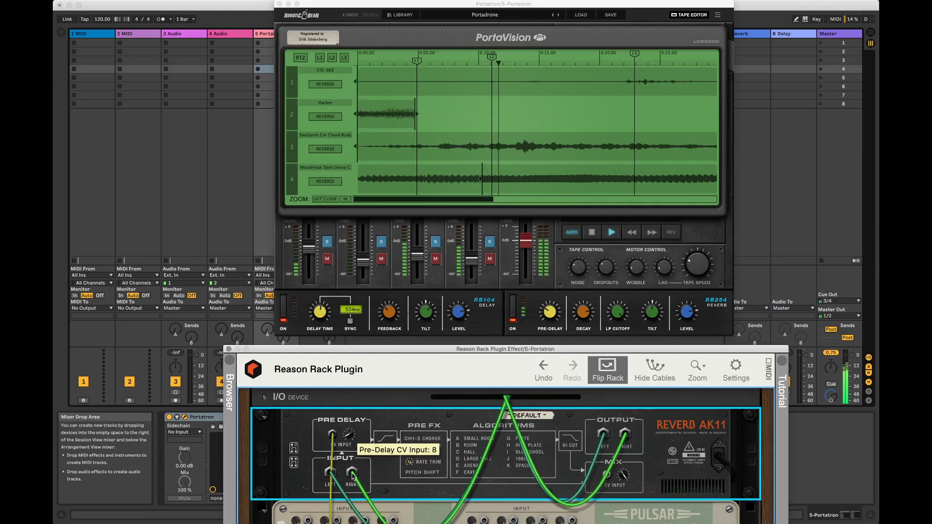
{"action": "key", "text": "Tab"}
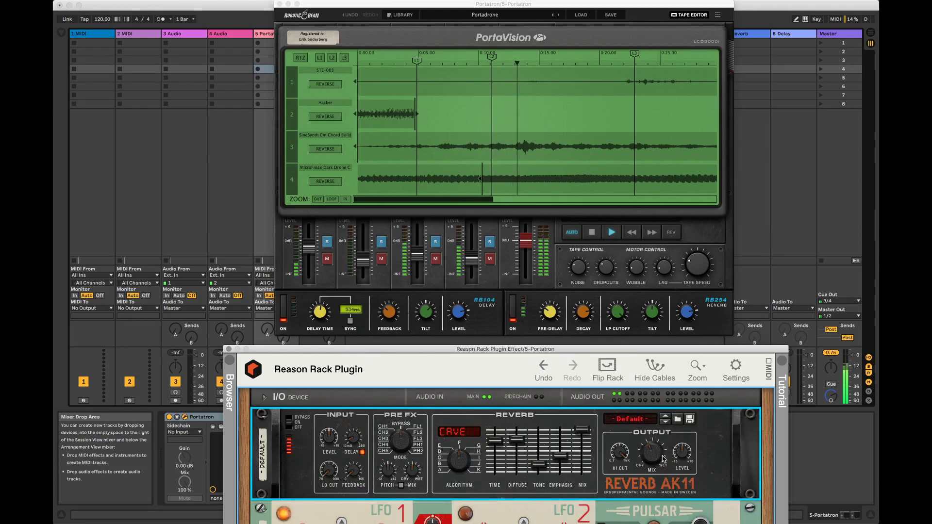
- Set the Reverb AK11's pre-delay feedback to 43.8 %, tone emphasis to 47.3 % and tone to -37.0 %
{"action": "left_click_drag", "start_coordinate": [353, 470], "coordinate": [354, 460]}
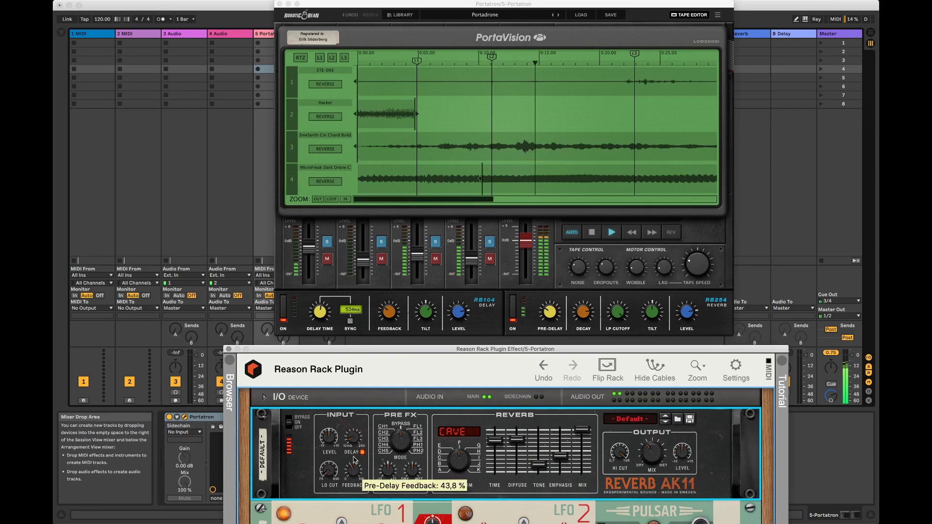
{"action": "left_click", "coordinate": [354, 518]}
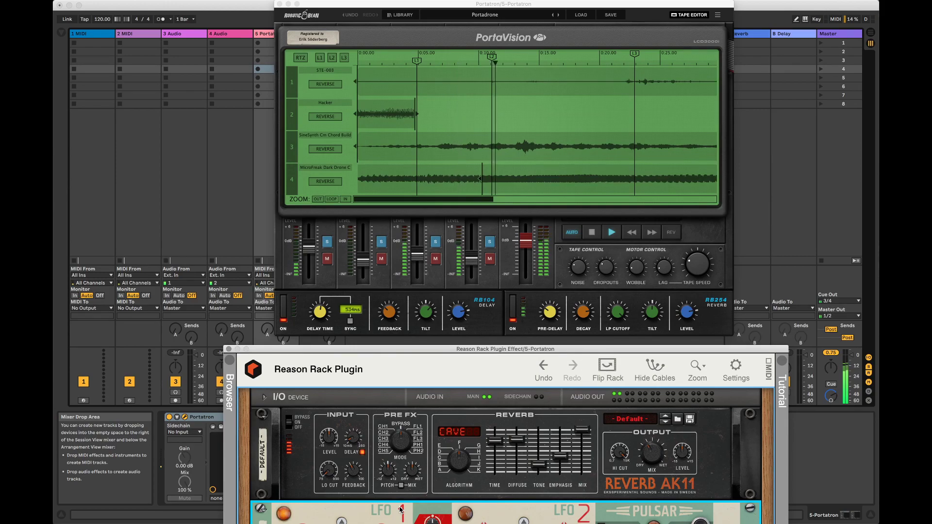
{"action": "left_click", "coordinate": [334, 480]}
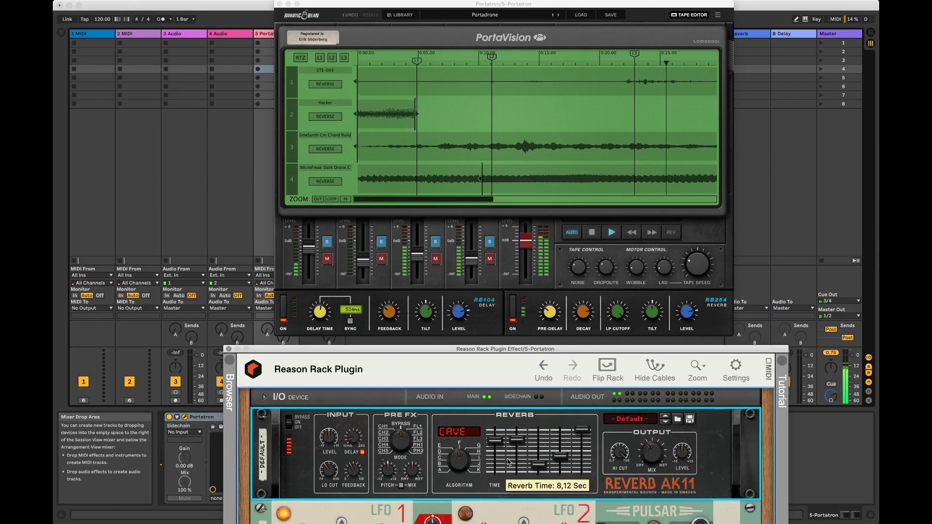
{"action": "left_click_drag", "start_coordinate": [549, 463], "coordinate": [561, 456]}
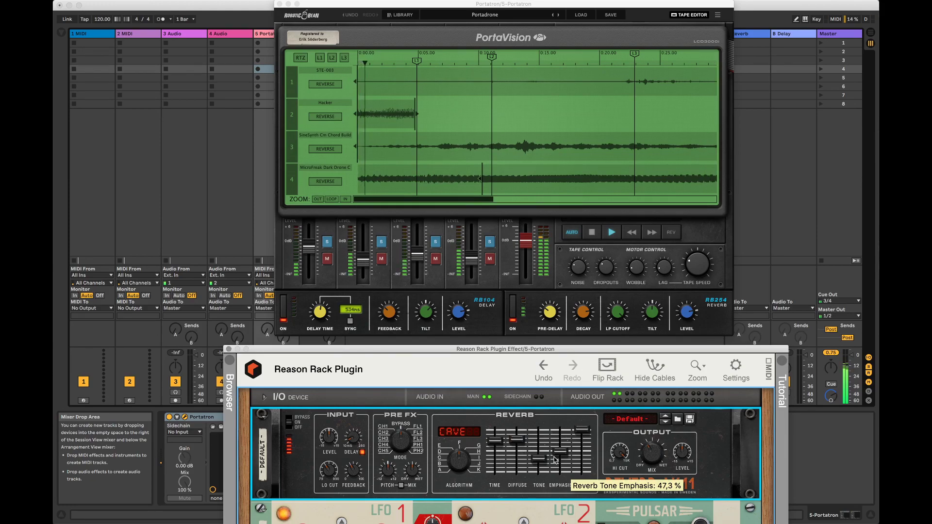
{"action": "mouse_move", "coordinate": [537, 455]}
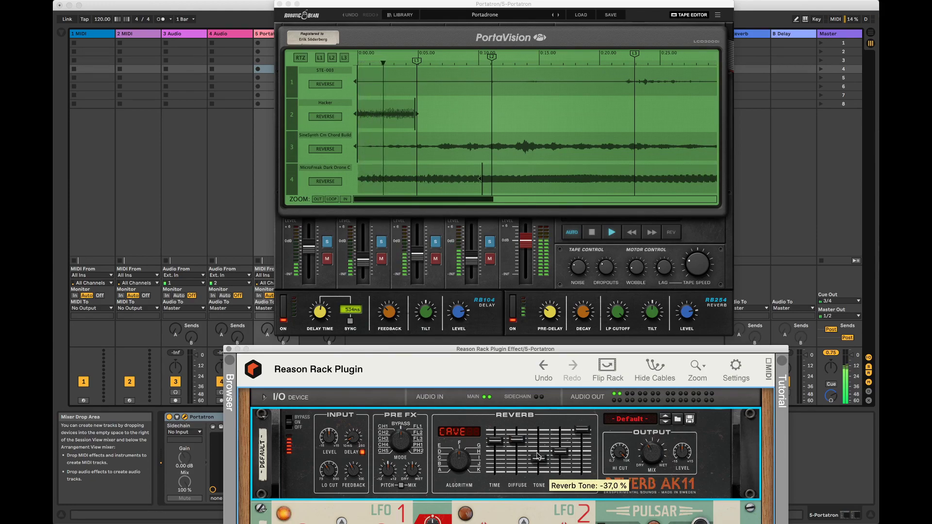
- Set the reverb's Pre FX mode to Chorus 3, enable its pitch shift, and adjust the Pre FX mix and pre-delay feedback
{"action": "left_click_drag", "start_coordinate": [398, 440], "coordinate": [399, 452]}
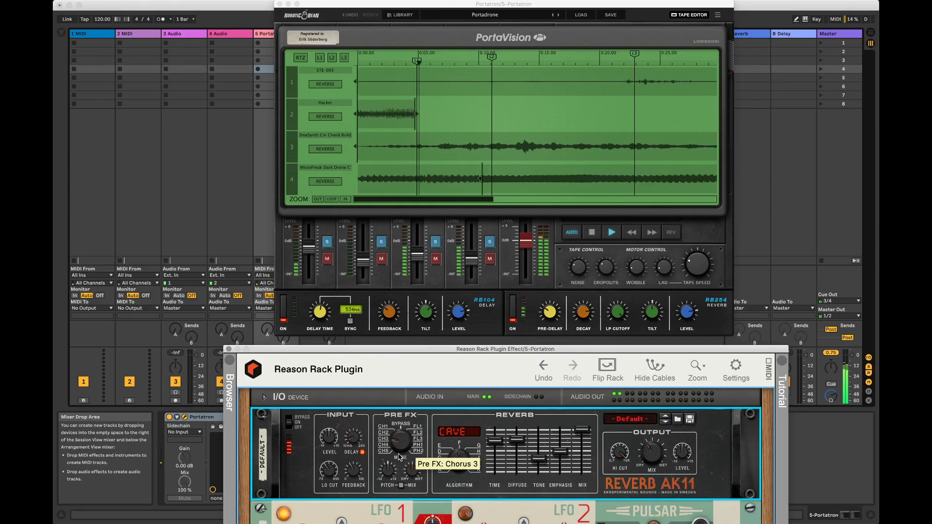
{"action": "mouse_move", "coordinate": [412, 477]}
{"action": "left_mouse_down"}
{"action": "mouse_move", "coordinate": [412, 501]}
{"action": "mouse_move", "coordinate": [397, 450]}
{"action": "mouse_move", "coordinate": [414, 464]}
{"action": "left_mouse_up"}
{"action": "left_click_drag", "start_coordinate": [357, 469], "coordinate": [361, 497]}
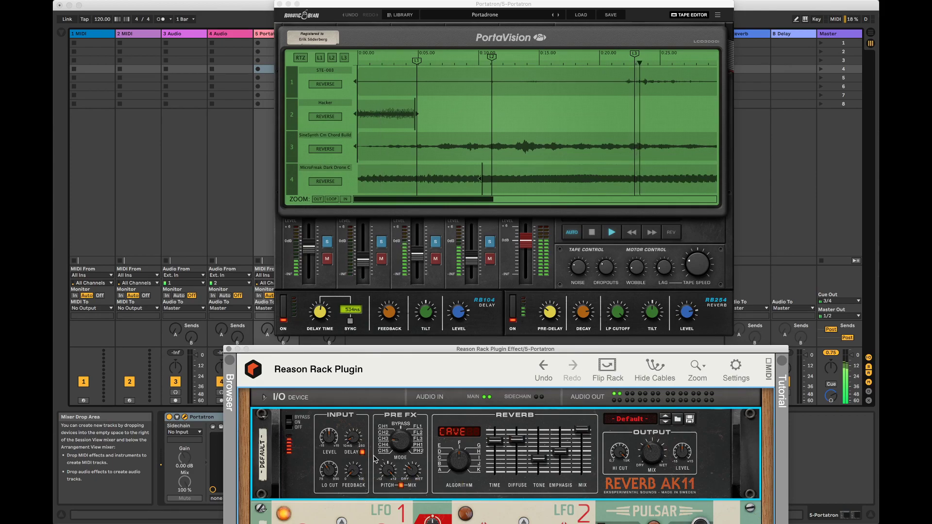
{"action": "left_click", "coordinate": [388, 512]}
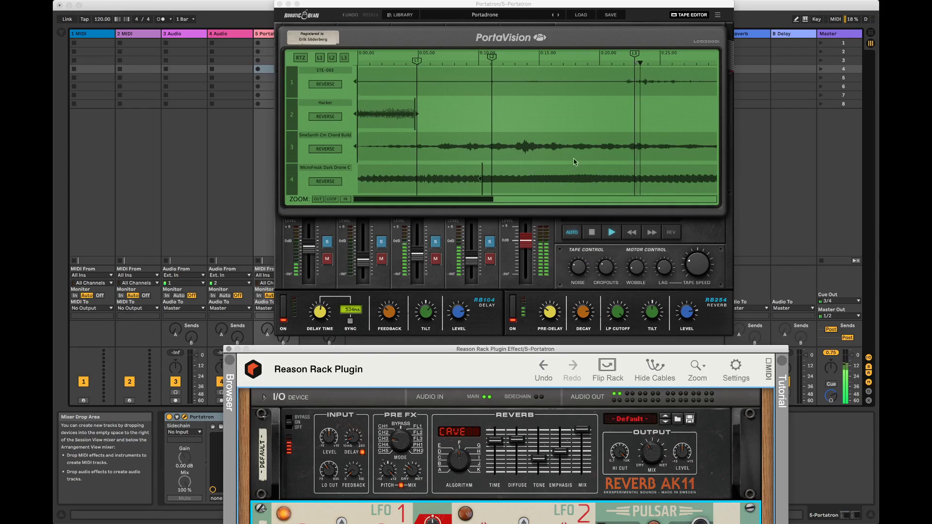
- Extend the Hacker sample on track 2 to about 21 s, and move locator L3 to about 22 s and L2 to about 15 s
{"action": "left_click_drag", "start_coordinate": [634, 57], "coordinate": [627, 56]}
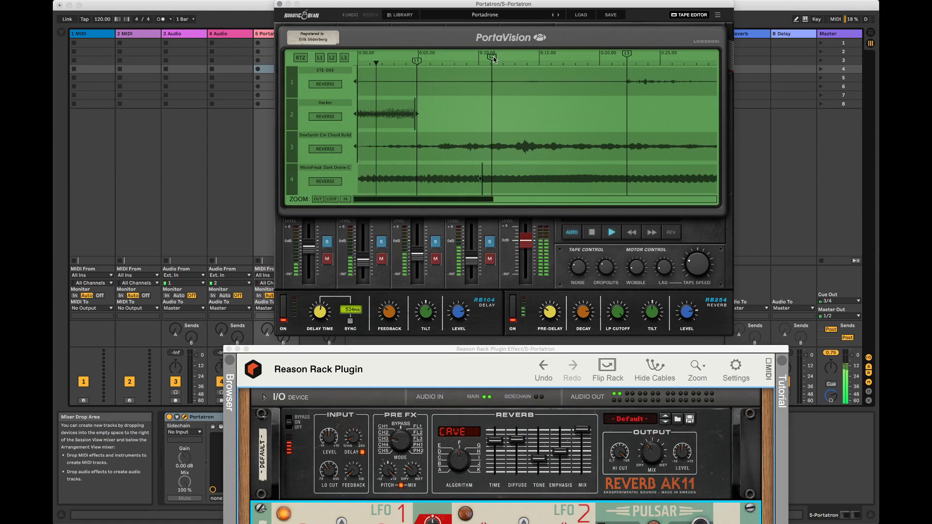
{"action": "left_click_drag", "start_coordinate": [494, 59], "coordinate": [524, 63]}
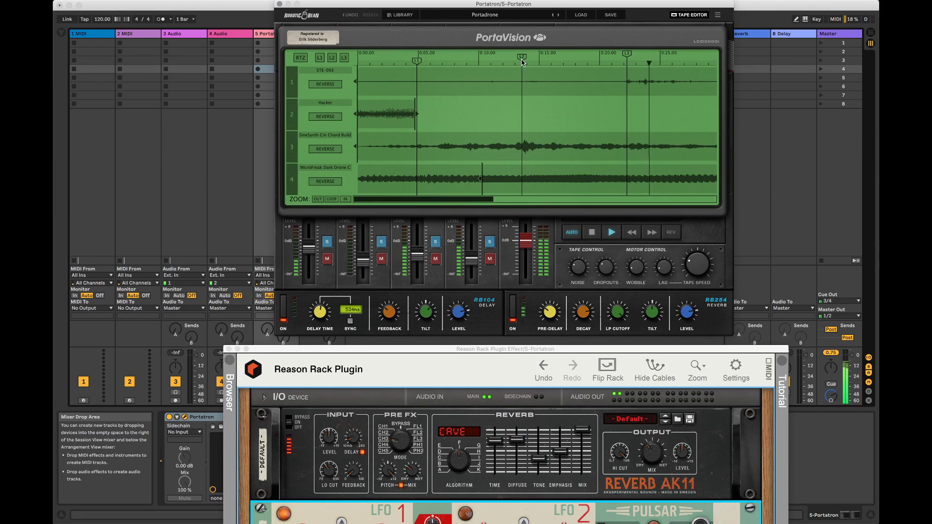
{"action": "left_click_drag", "start_coordinate": [416, 119], "coordinate": [608, 121]}
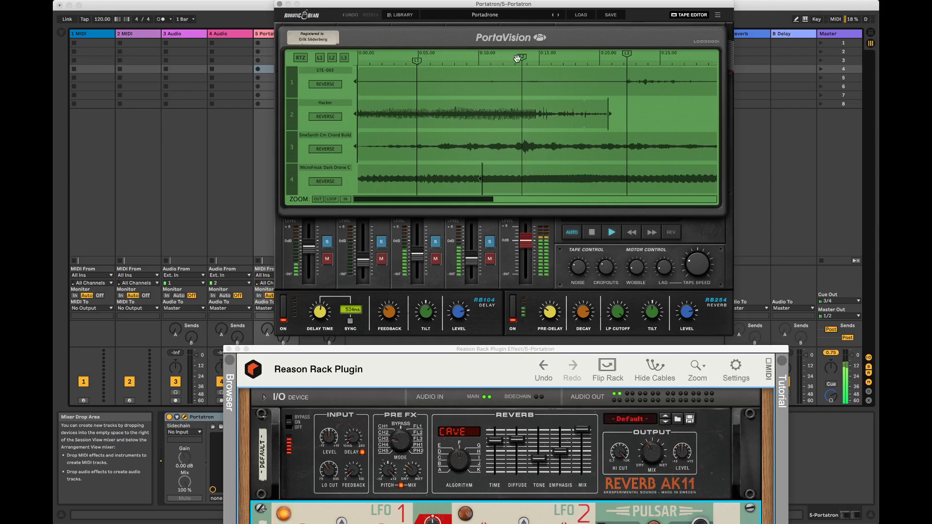
{"action": "left_click_drag", "start_coordinate": [522, 59], "coordinate": [538, 60]}
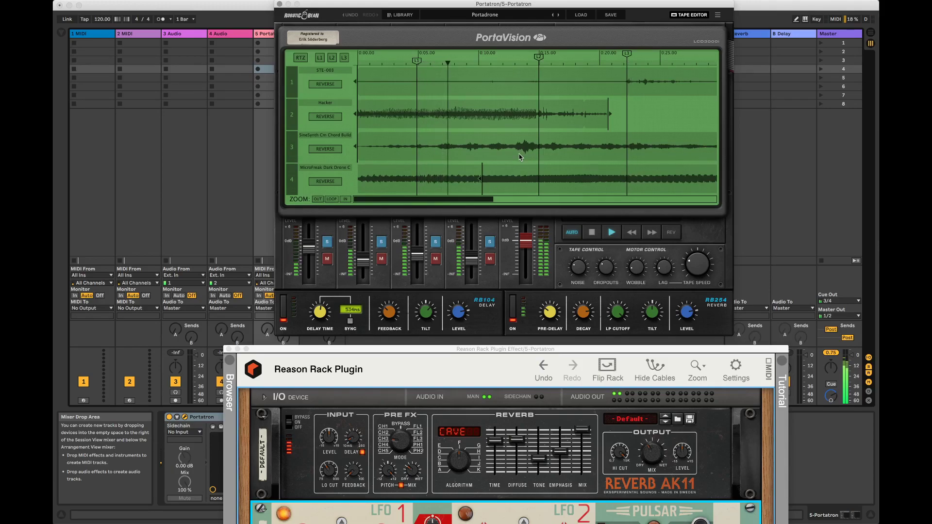
- Lower channel 3's level slightly, raise channel 2's, and readjust the Reverb AK11's lo cut, tone and time with a darker tone
{"action": "left_click_drag", "start_coordinate": [417, 253], "coordinate": [363, 258]}
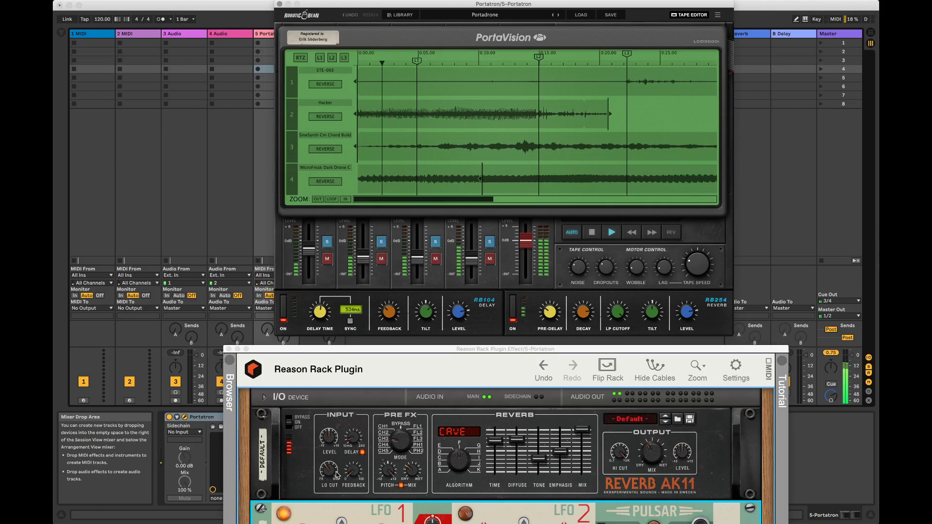
{"action": "left_click", "coordinate": [342, 472]}
{"action": "left_click_drag", "start_coordinate": [539, 457], "coordinate": [542, 466]}
{"action": "left_click_drag", "start_coordinate": [499, 442], "coordinate": [499, 440]}
{"action": "left_click", "coordinate": [461, 521]}
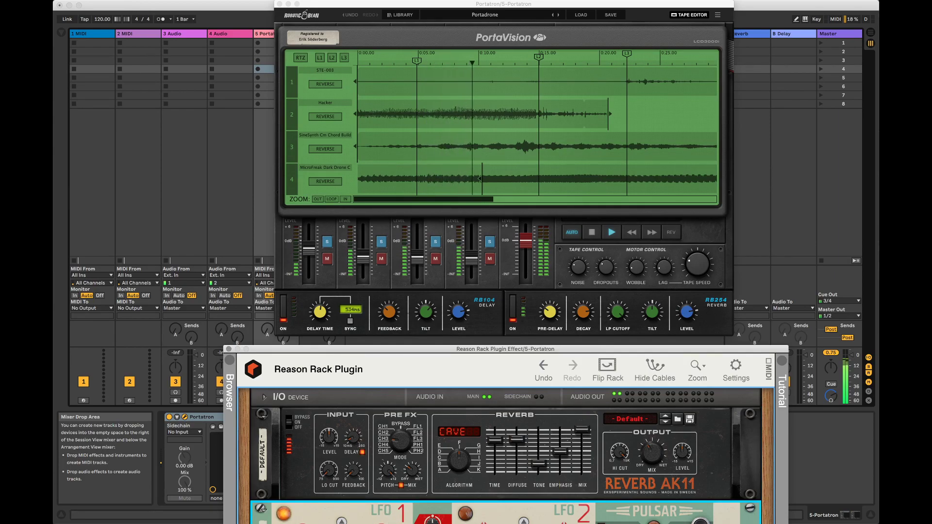
- Check the cabling on the rack's rear side and raise the channel 1 level to -2.60 dB
{"action": "key", "text": "Tab"}
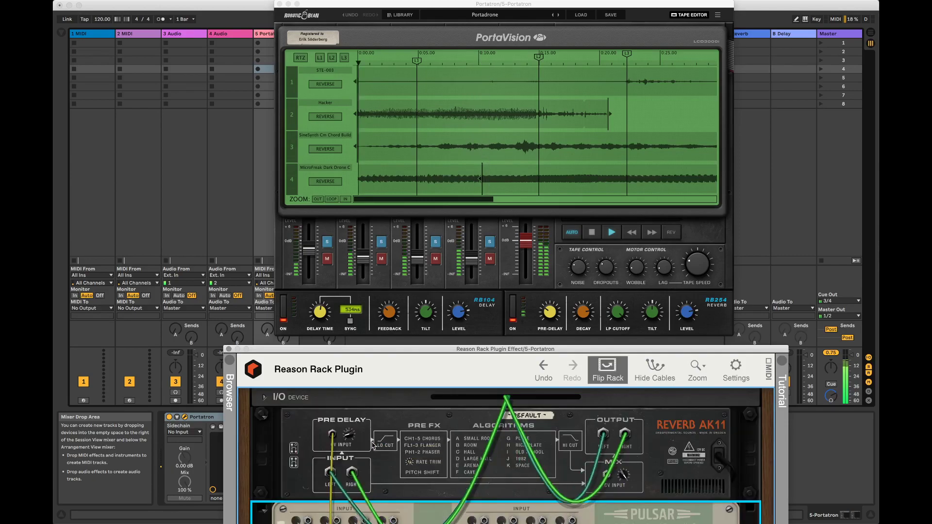
{"action": "key", "text": "Tab"}
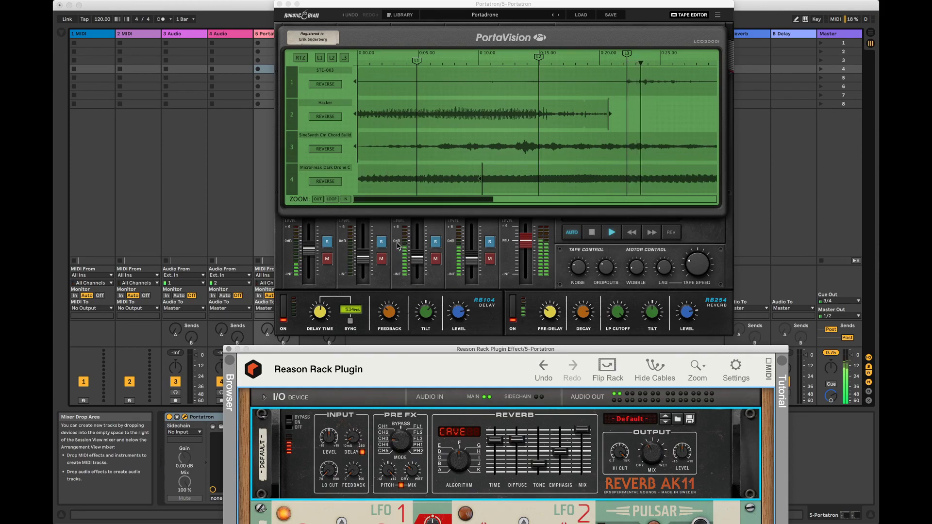
{"action": "left_click_drag", "start_coordinate": [308, 248], "coordinate": [309, 246]}
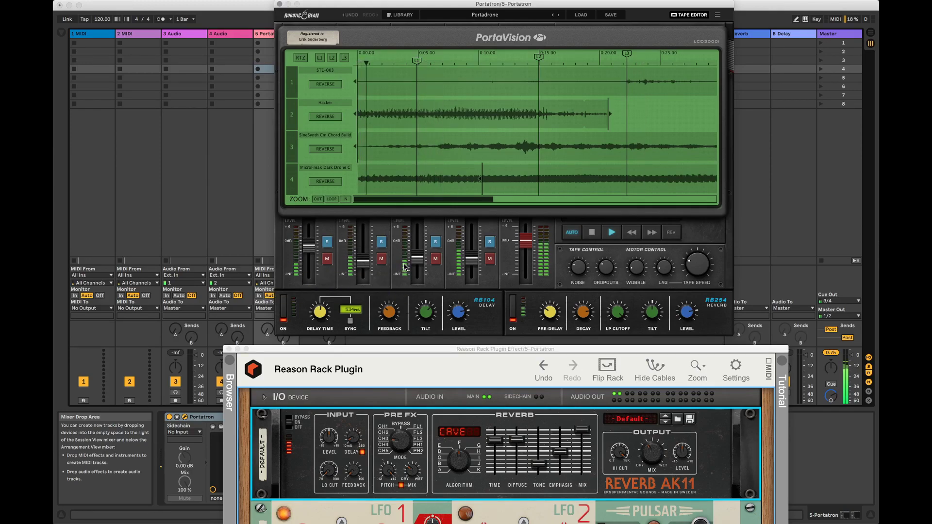
- Raise the reverb's tone, set tone emphasis to 47.3 %, and fine-tune the hi cut, Pre FX mix, input delay and feedback
{"action": "left_click", "coordinate": [638, 438]}
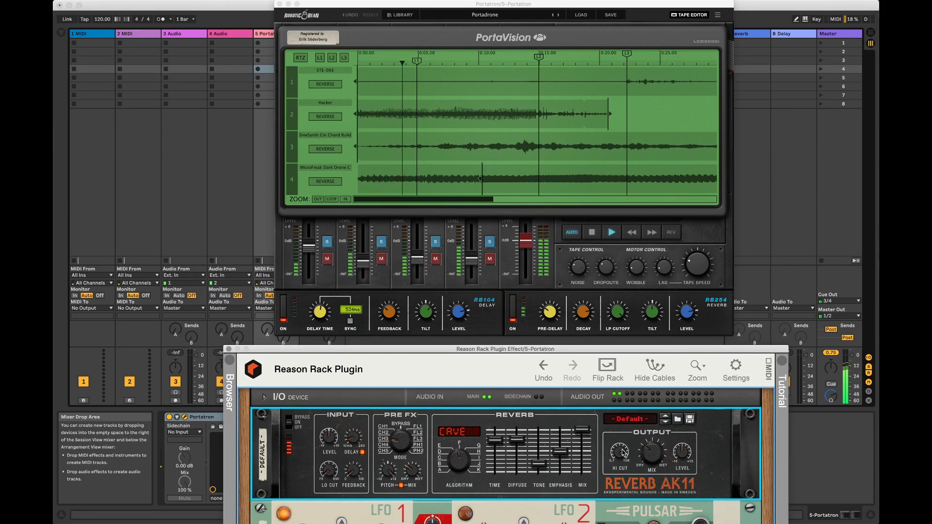
{"action": "left_click_drag", "start_coordinate": [535, 457], "coordinate": [563, 456]}
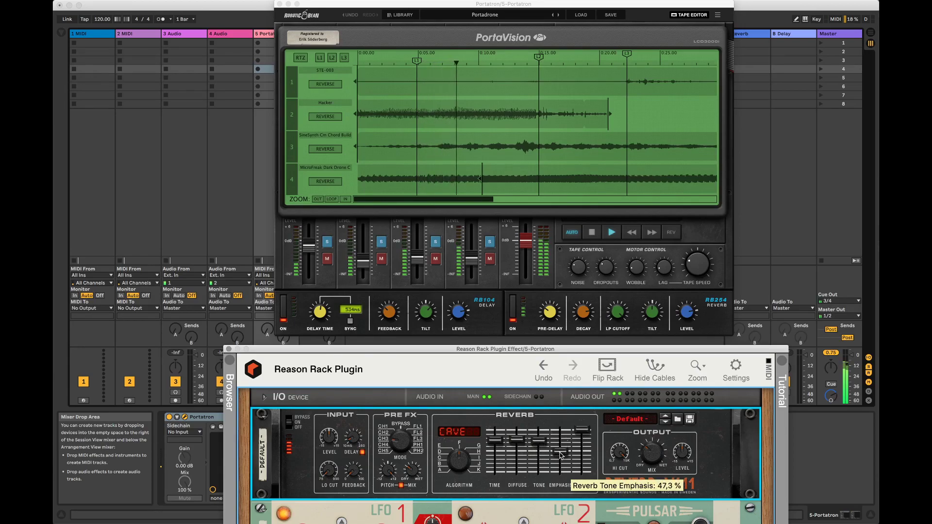
{"action": "left_click_drag", "start_coordinate": [416, 472], "coordinate": [415, 473]}
{"action": "left_click_drag", "start_coordinate": [353, 437], "coordinate": [365, 431]}
{"action": "mouse_move", "coordinate": [357, 478]}
{"action": "left_mouse_down"}
{"action": "mouse_move", "coordinate": [360, 451]}
{"action": "mouse_move", "coordinate": [360, 465]}
{"action": "left_mouse_up"}
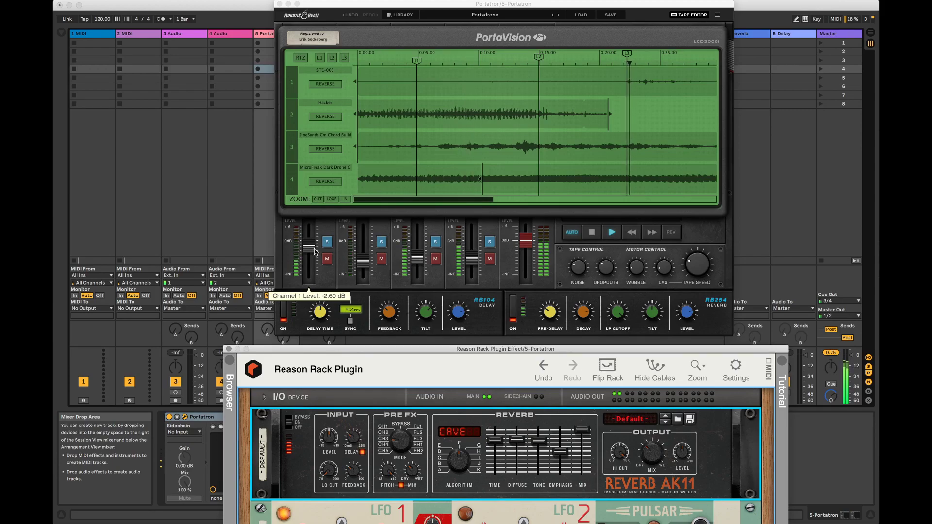
- Pull channel 1's level fully down, close the tape editor, and load the Synth Ambience sample MicroFreak Shivers onto channel 1
{"action": "left_click_drag", "start_coordinate": [316, 251], "coordinate": [316, 281]}
{"action": "left_click", "coordinate": [686, 15]}
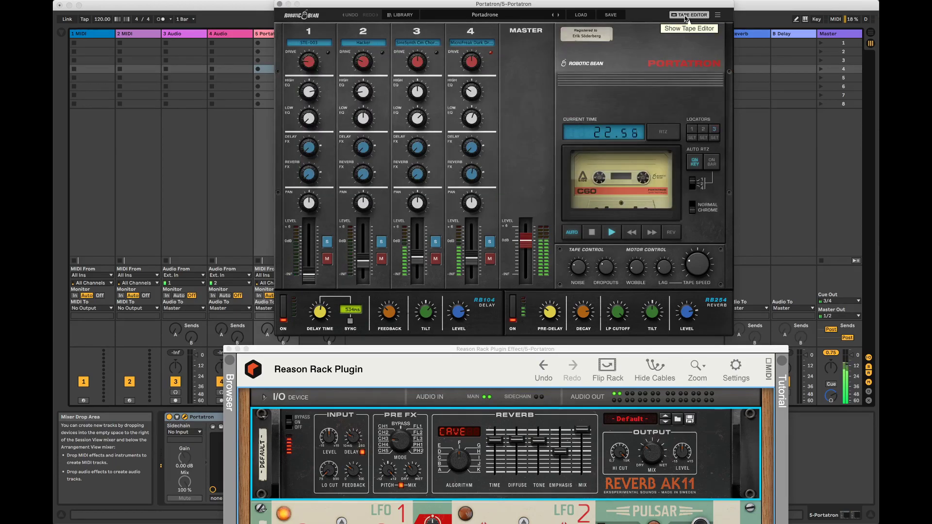
{"action": "left_click", "coordinate": [311, 43]}
{"action": "mouse_move", "coordinate": [369, 16]}
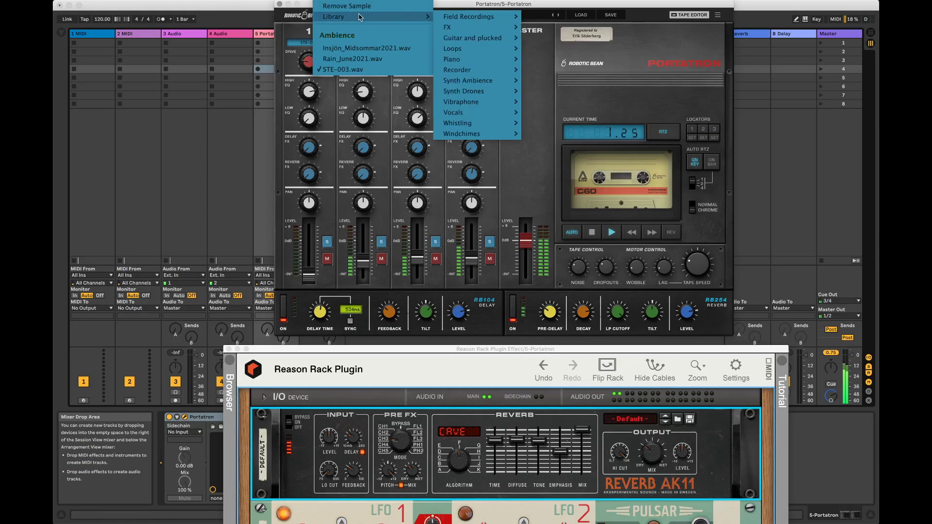
{"action": "mouse_move", "coordinate": [464, 60]}
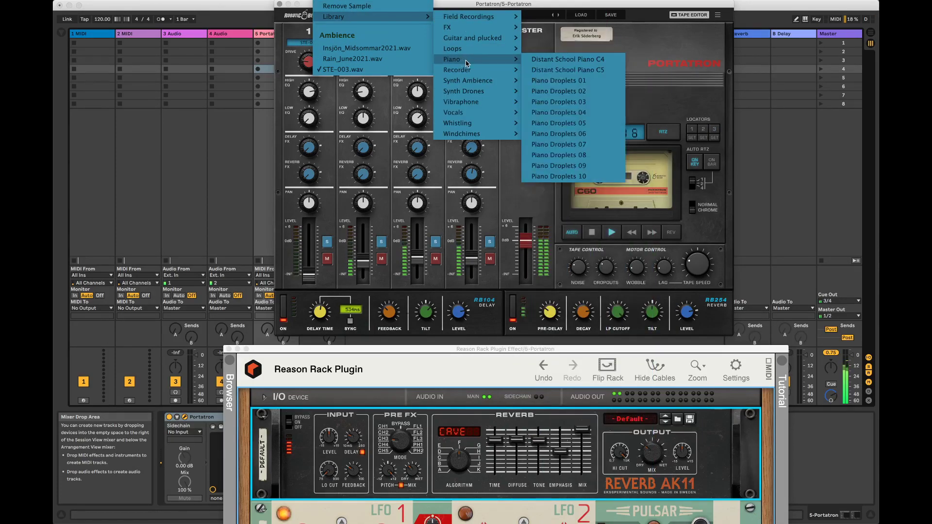
{"action": "mouse_move", "coordinate": [490, 82]}
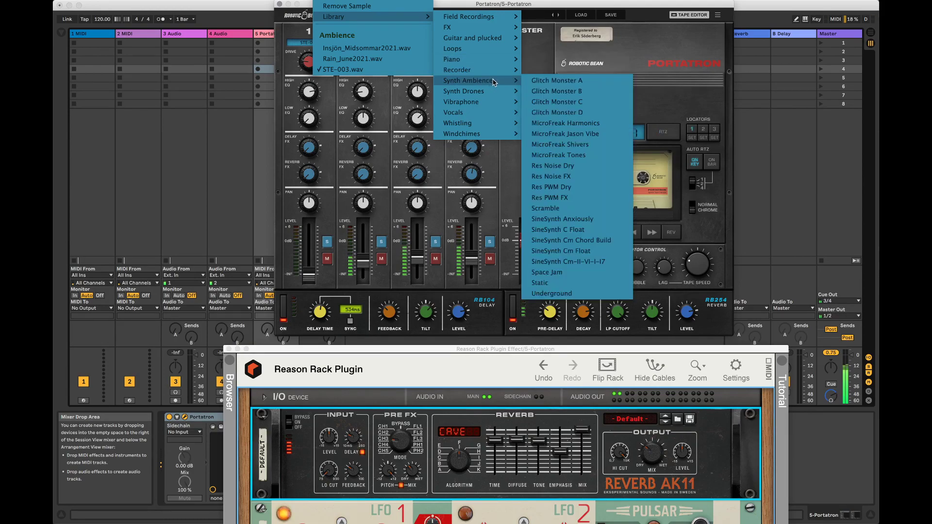
{"action": "left_click", "coordinate": [553, 145]}
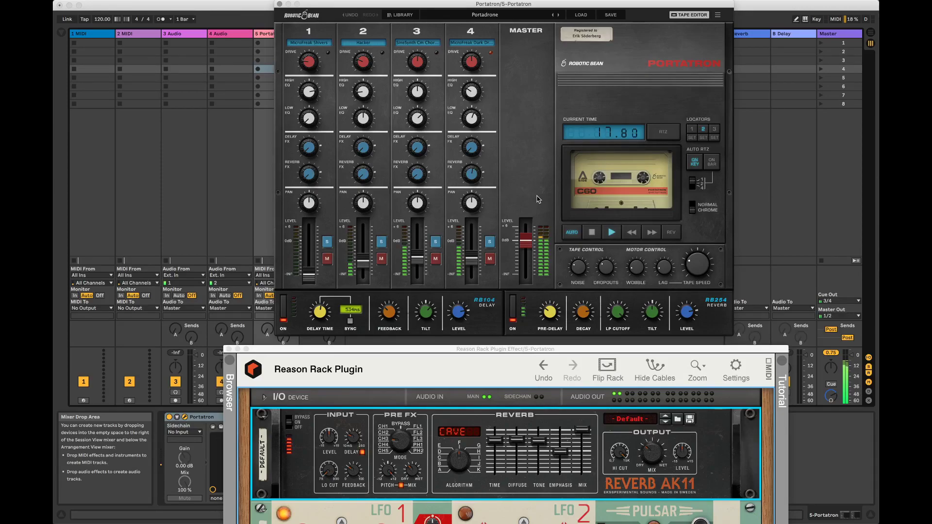
- Raise channel 1's level slightly, then open the tape editor and pick the first locator marker on the timeline
{"action": "mouse_move", "coordinate": [310, 256]}
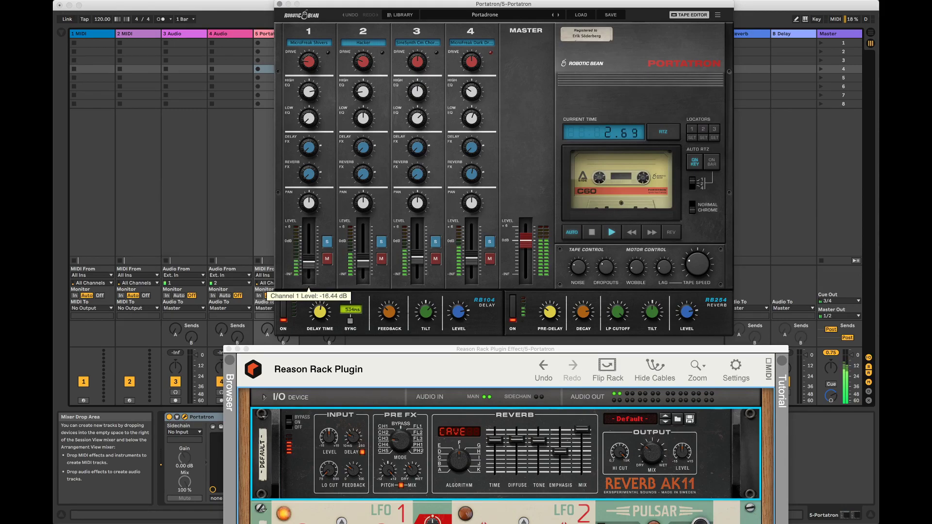
{"action": "left_click", "coordinate": [674, 14]}
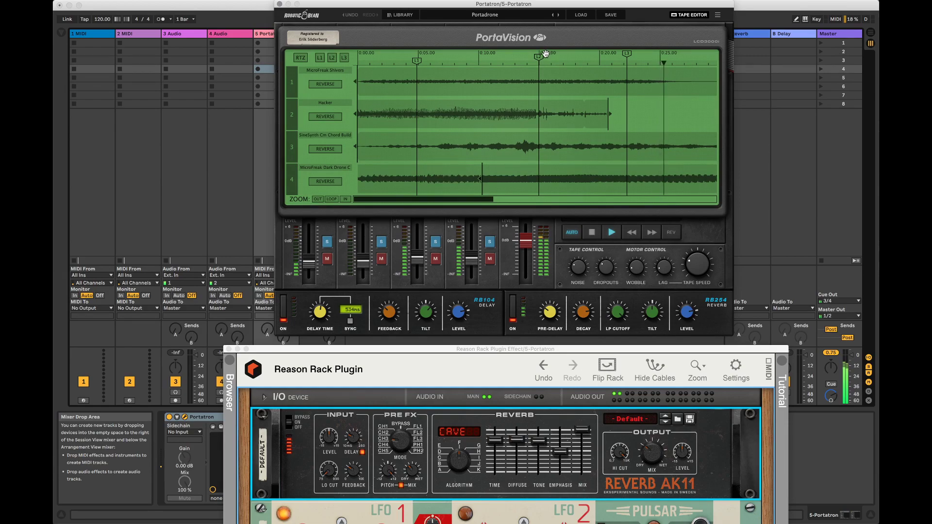
{"action": "left_click", "coordinate": [417, 61]}
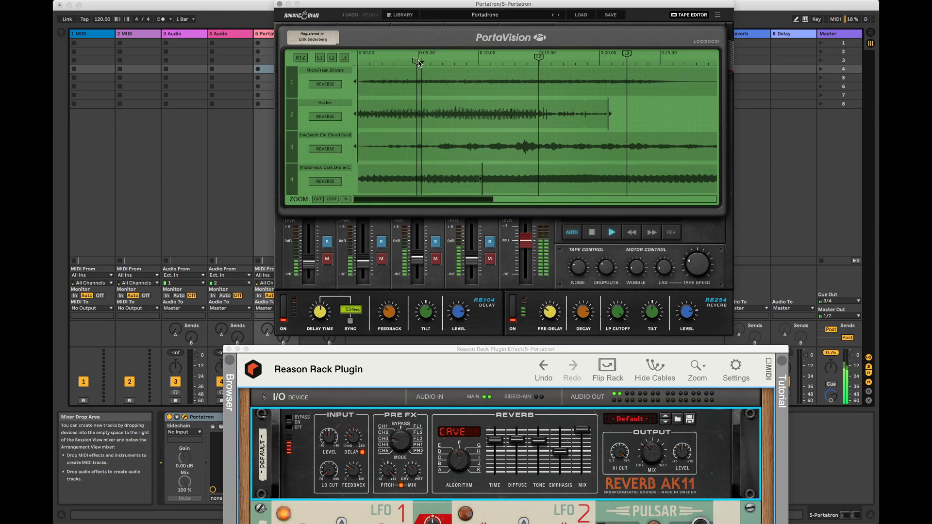
{"action": "left_click", "coordinate": [418, 60]}
{"action": "left_click", "coordinate": [418, 61]}
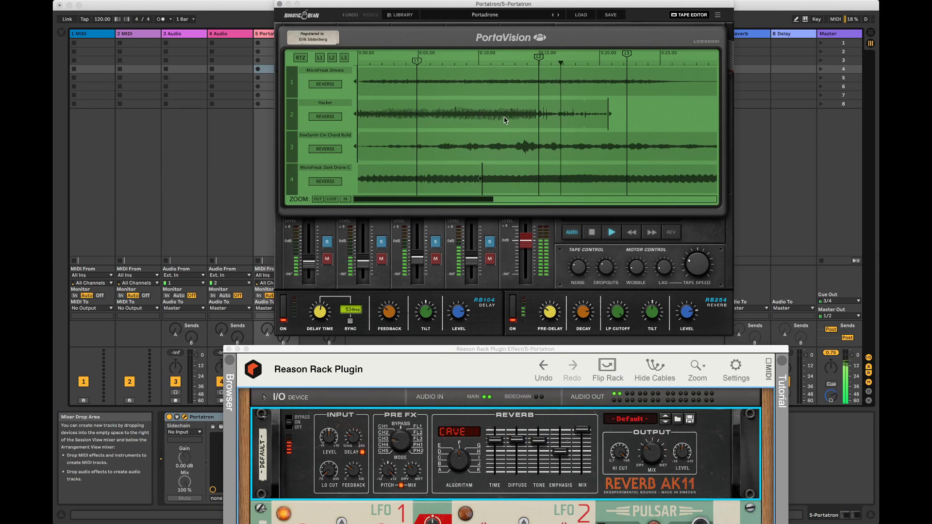
- Set the tape dropouts amount to 79 % and the noise level to 23 %, and check the wobble and RB254 reverb settings
{"action": "mouse_move", "coordinate": [638, 269]}
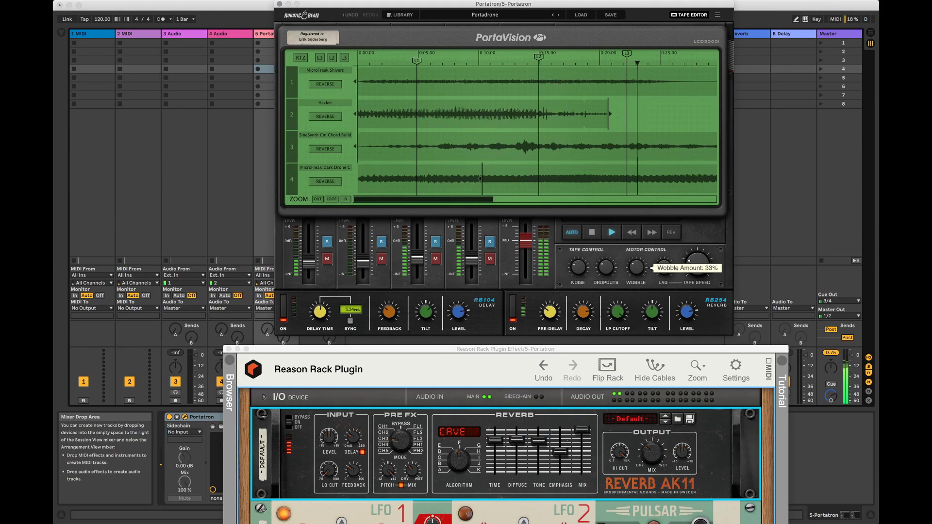
{"action": "mouse_move", "coordinate": [610, 270]}
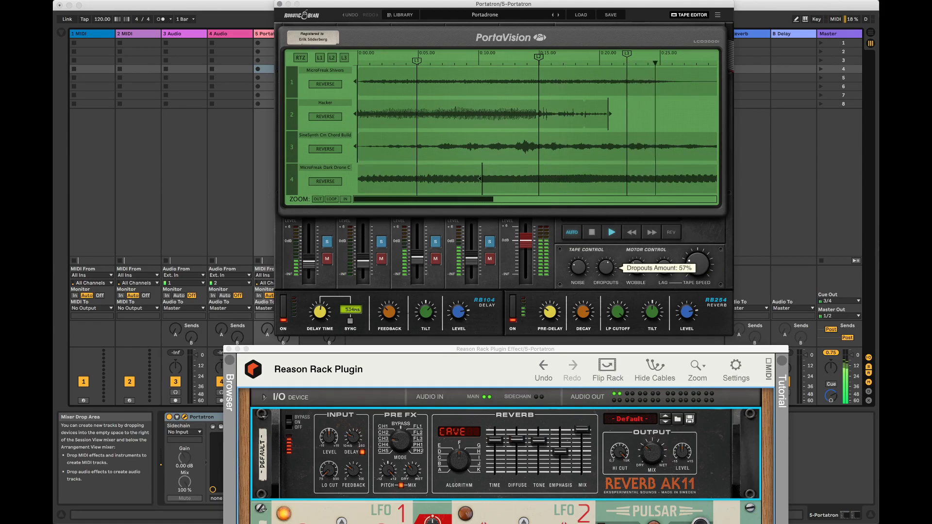
{"action": "scroll", "coordinate": [609, 270], "scroll_direction": "up", "scroll_amount": 5}
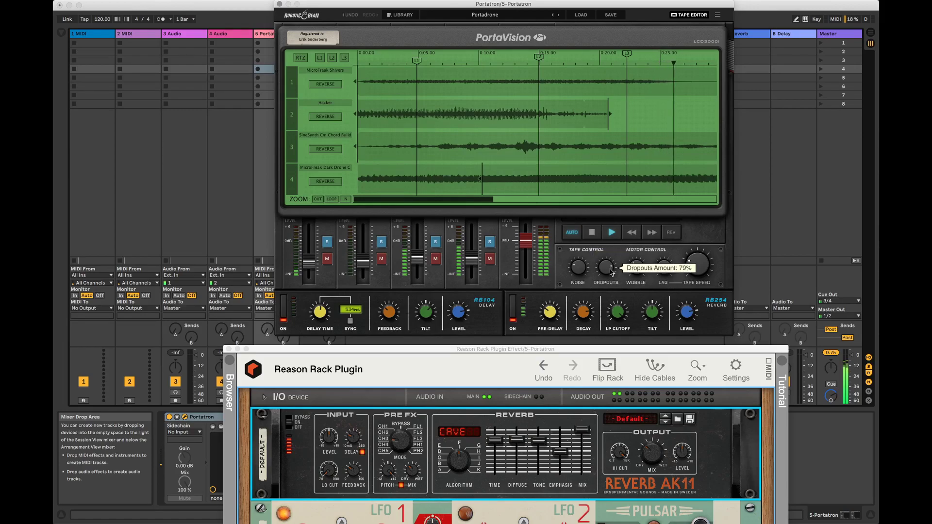
{"action": "left_click_drag", "start_coordinate": [579, 269], "coordinate": [579, 274]}
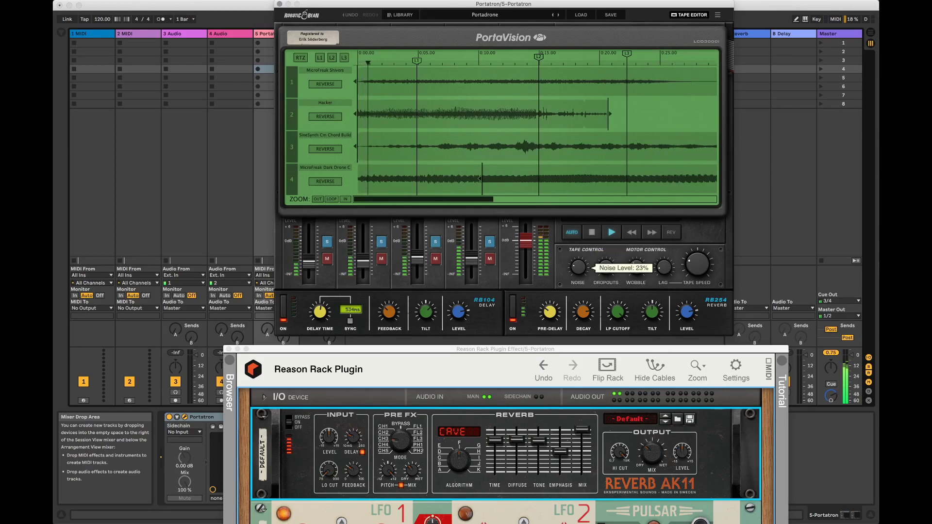
{"action": "mouse_move", "coordinate": [588, 314]}
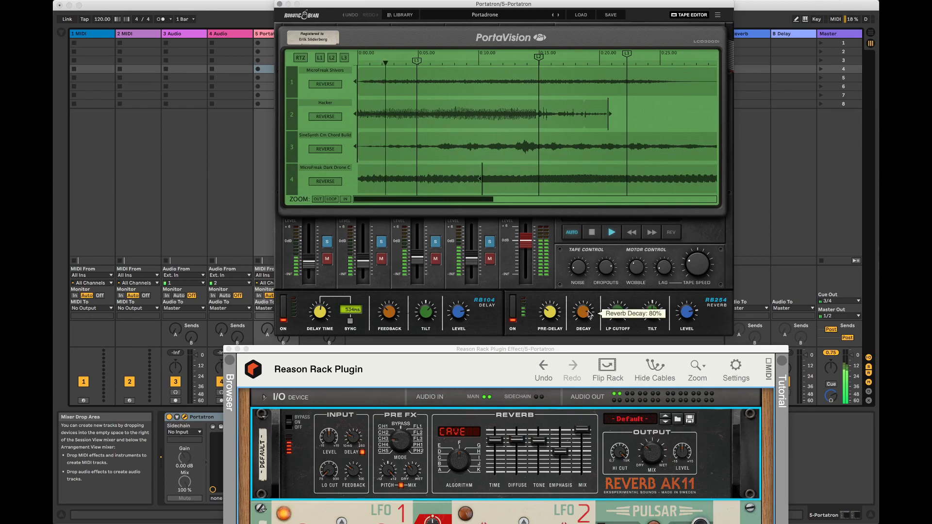
{"action": "mouse_move", "coordinate": [686, 312]}
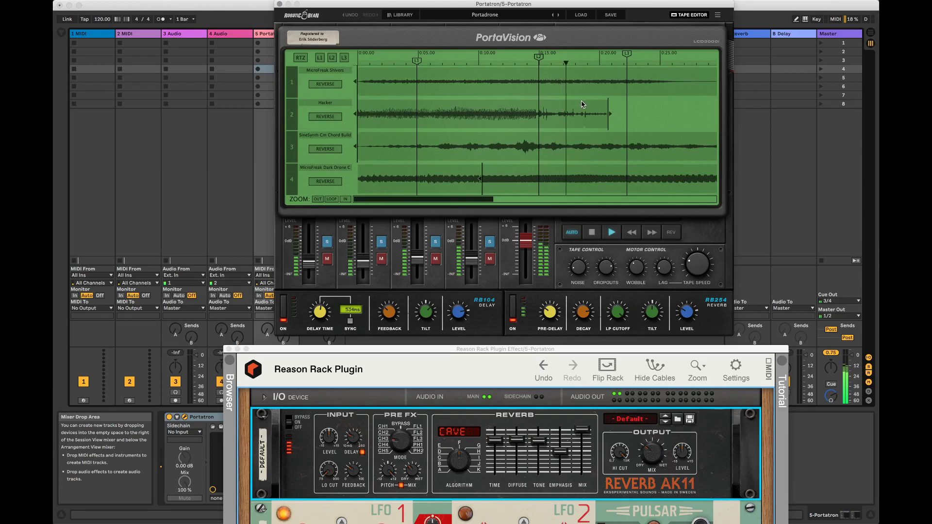
- Lower channel 2's level slightly and close the tape editor
{"action": "mouse_move", "coordinate": [363, 262]}
{"action": "left_click_drag", "start_coordinate": [363, 262], "coordinate": [364, 269]}
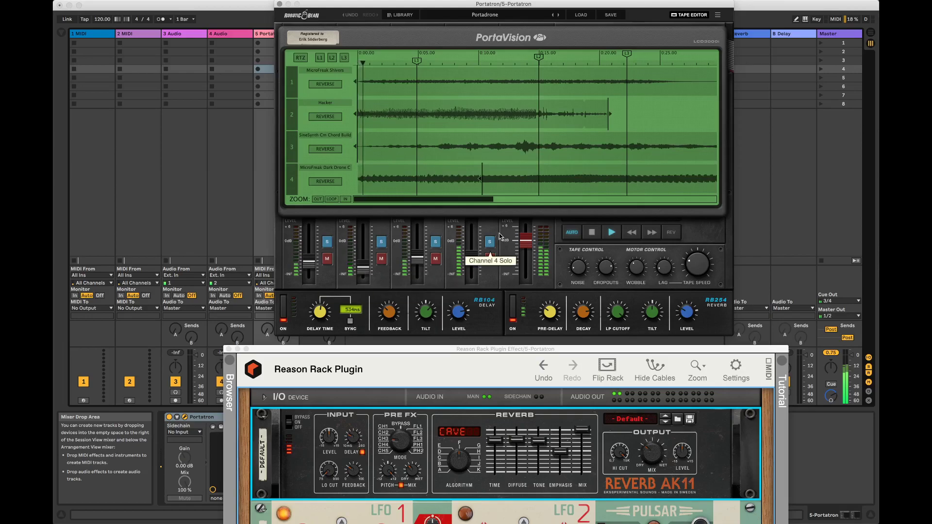
{"action": "left_click", "coordinate": [689, 15]}
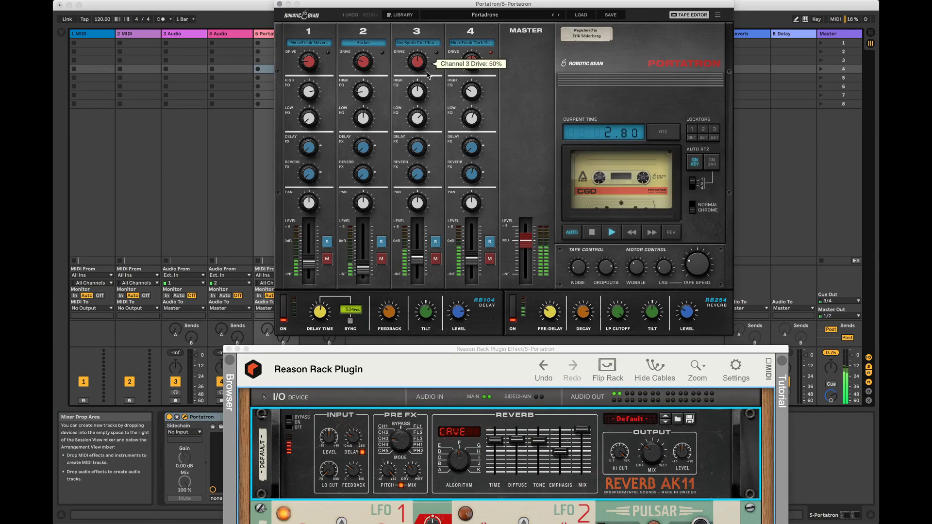
- Add the Eksperimental Sounds Delay Line 16 effect to the rack and place it above the Reverb AK11
{"action": "left_click", "coordinate": [411, 468]}
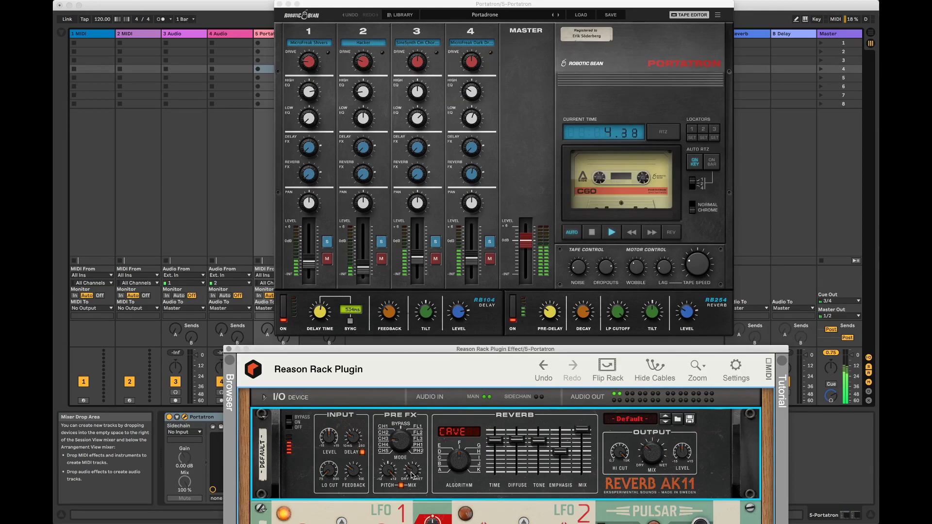
{"action": "right_click", "coordinate": [427, 416]}
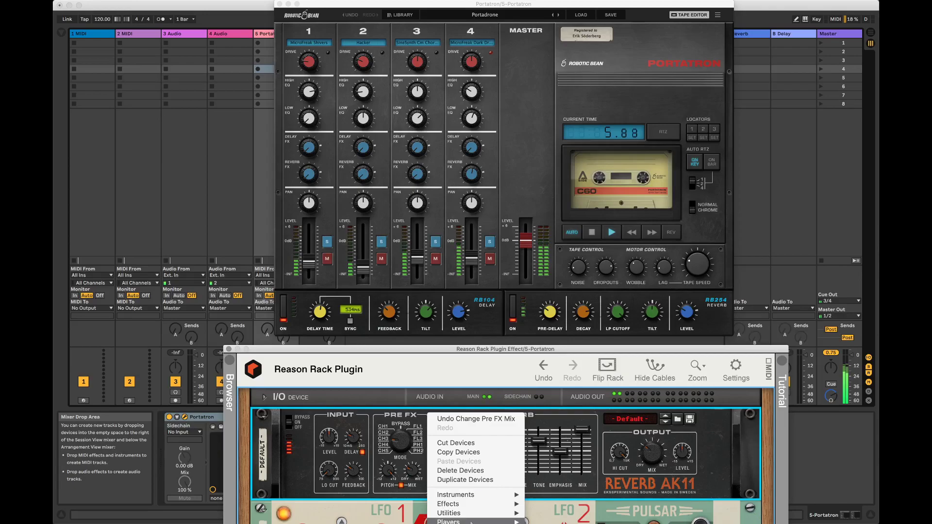
{"action": "mouse_move", "coordinate": [491, 507]}
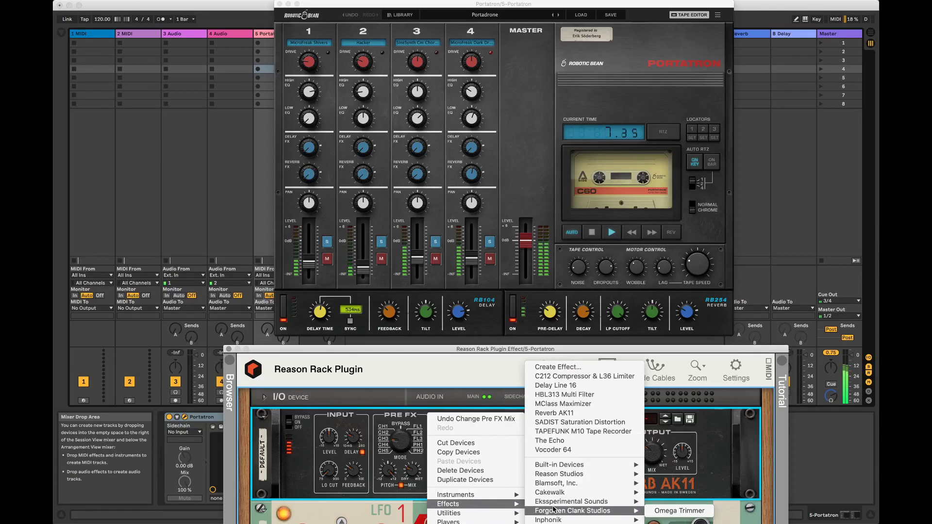
{"action": "mouse_move", "coordinate": [571, 501]}
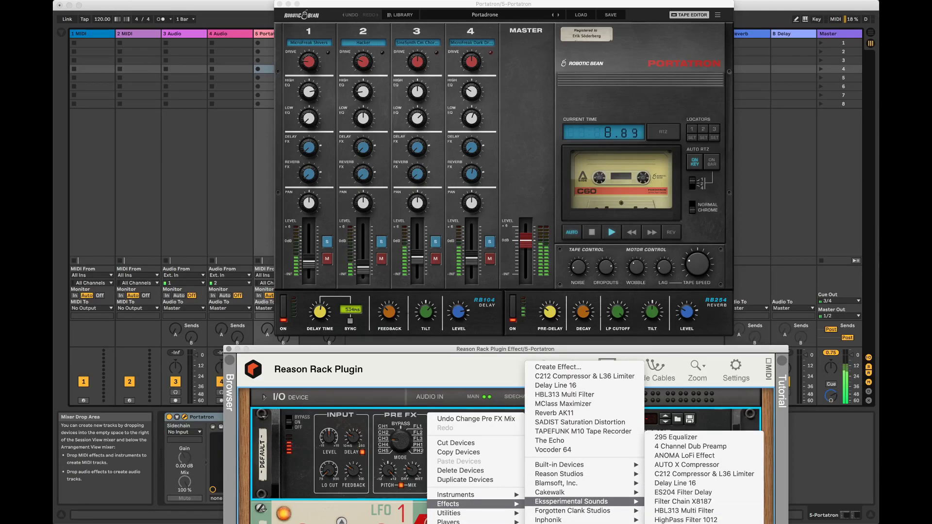
{"action": "left_click", "coordinate": [675, 485]}
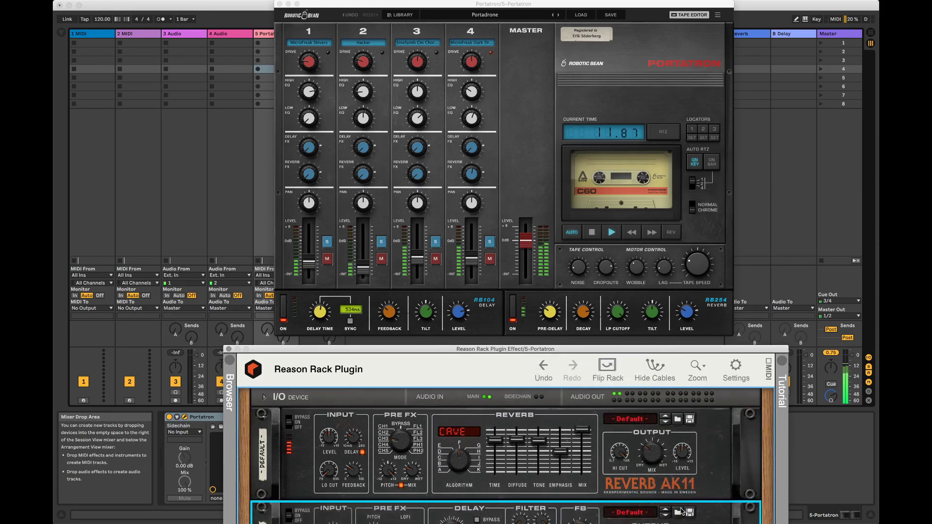
{"action": "left_click_drag", "start_coordinate": [709, 517], "coordinate": [704, 441]}
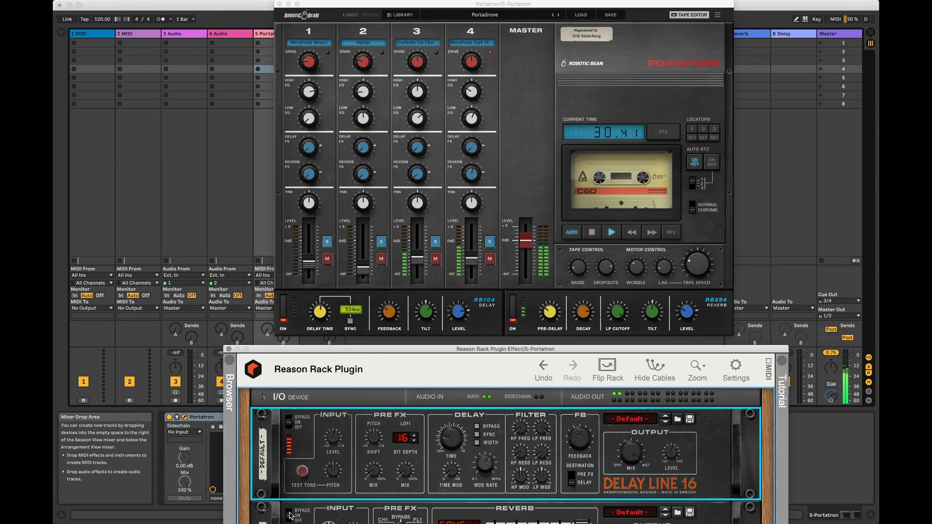
- Adjust Delay Line 16's time and time mod, set its feedback to -4.1 dB, and stop and restart the tape to hear the delay
{"action": "left_click_drag", "start_coordinate": [447, 447], "coordinate": [456, 435]}
{"action": "left_click_drag", "start_coordinate": [456, 475], "coordinate": [458, 466]}
{"action": "mouse_move", "coordinate": [585, 440]}
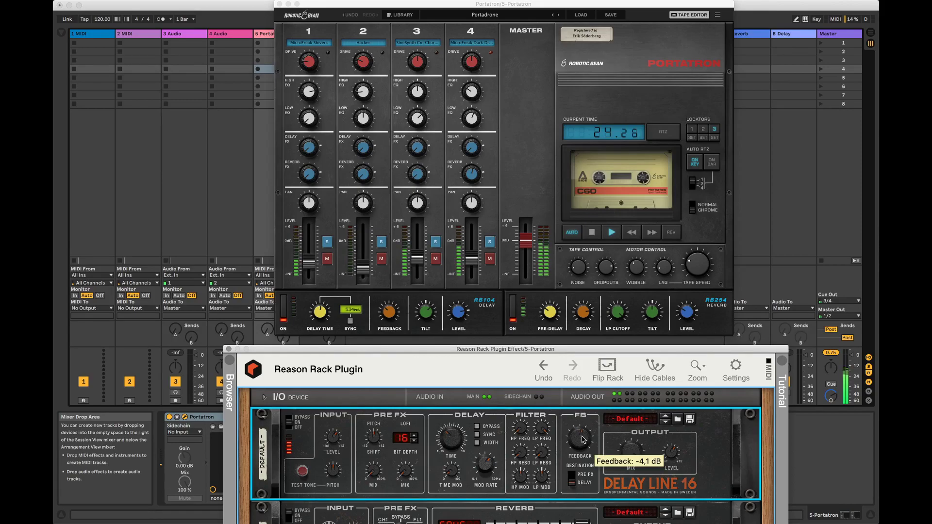
{"action": "mouse_move", "coordinate": [458, 442]}
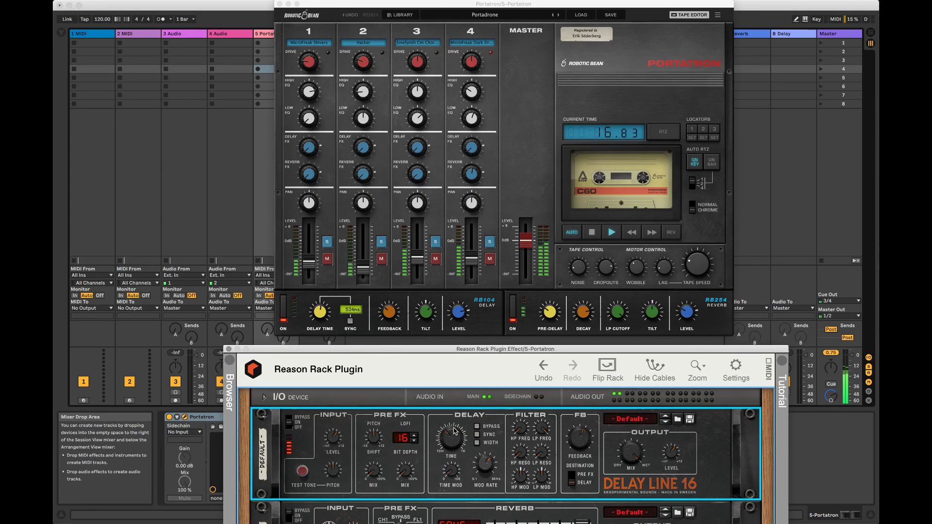
{"action": "left_click", "coordinate": [592, 233]}
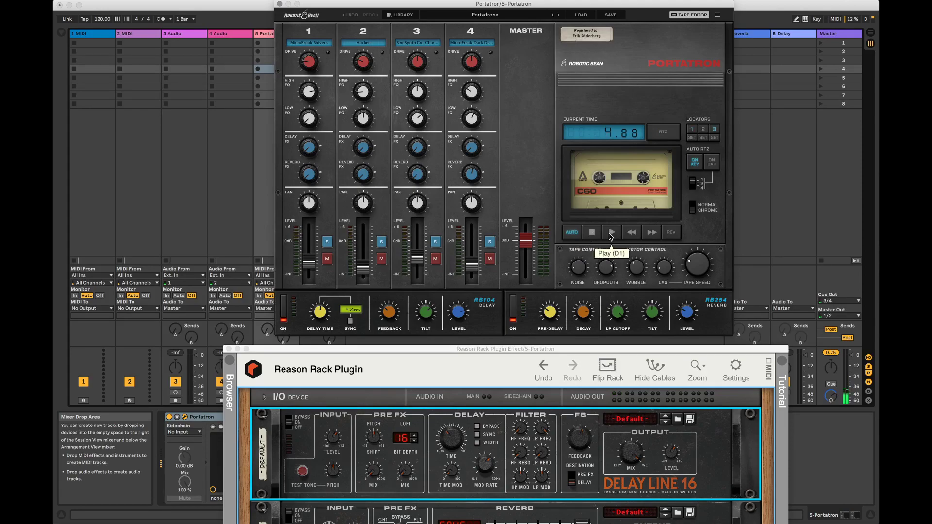
{"action": "left_click", "coordinate": [610, 234]}
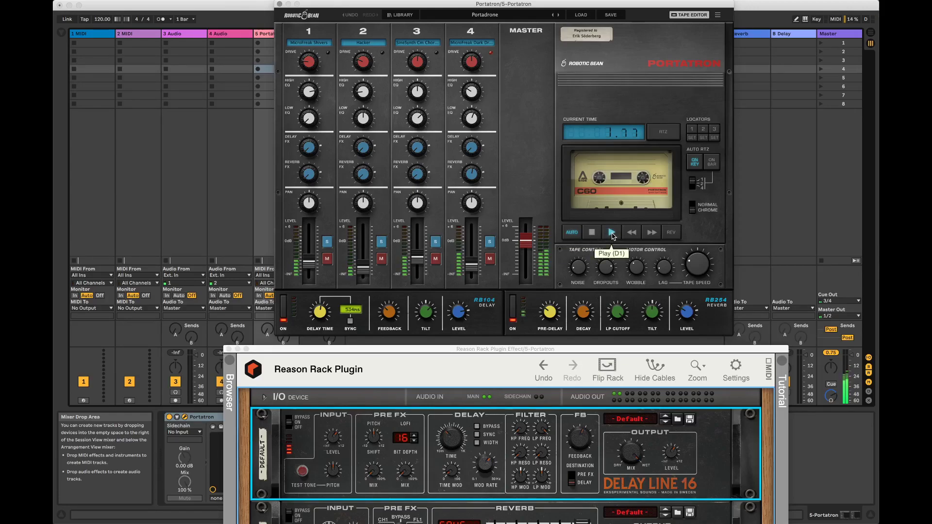
- Fine-tune Delay Line 16's output mix, delay time and time mod, reduce the bit depth to 8, and adjust its low-pass filter and width
{"action": "left_click", "coordinate": [635, 459]}
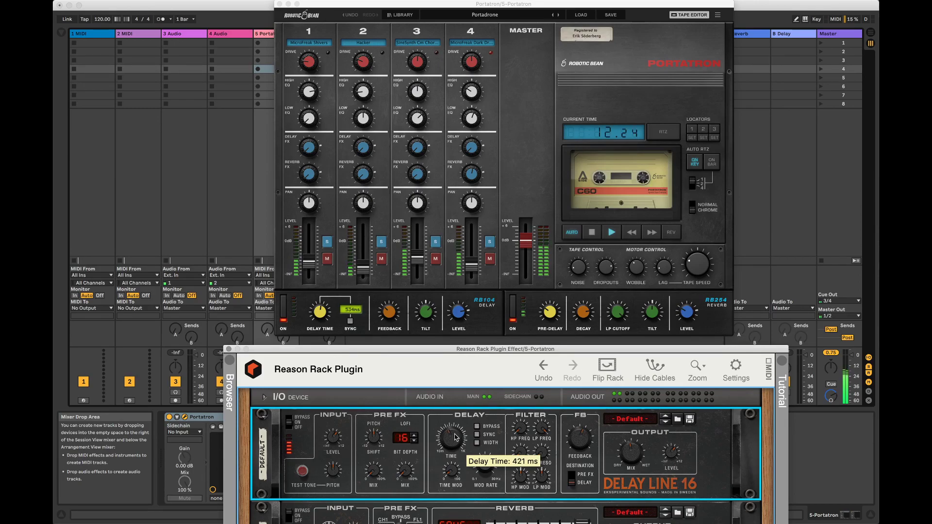
{"action": "left_click_drag", "start_coordinate": [452, 447], "coordinate": [456, 434]}
{"action": "left_click_drag", "start_coordinate": [454, 441], "coordinate": [455, 479]}
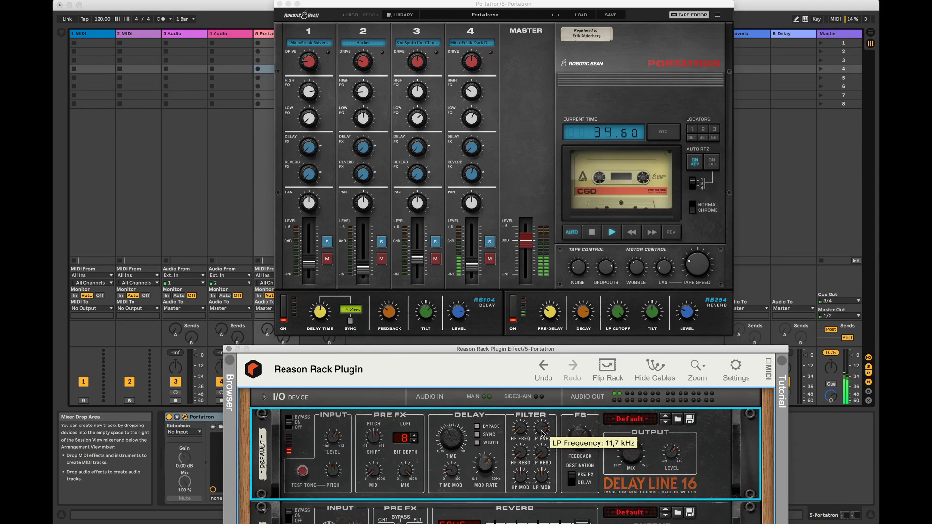
{"action": "left_click_drag", "start_coordinate": [572, 435], "coordinate": [542, 435]}
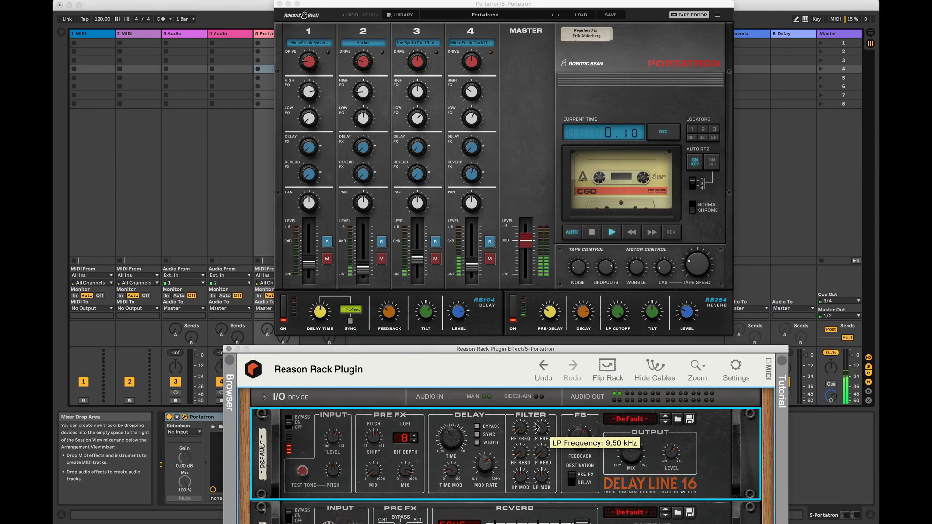
{"action": "left_click", "coordinate": [477, 443]}
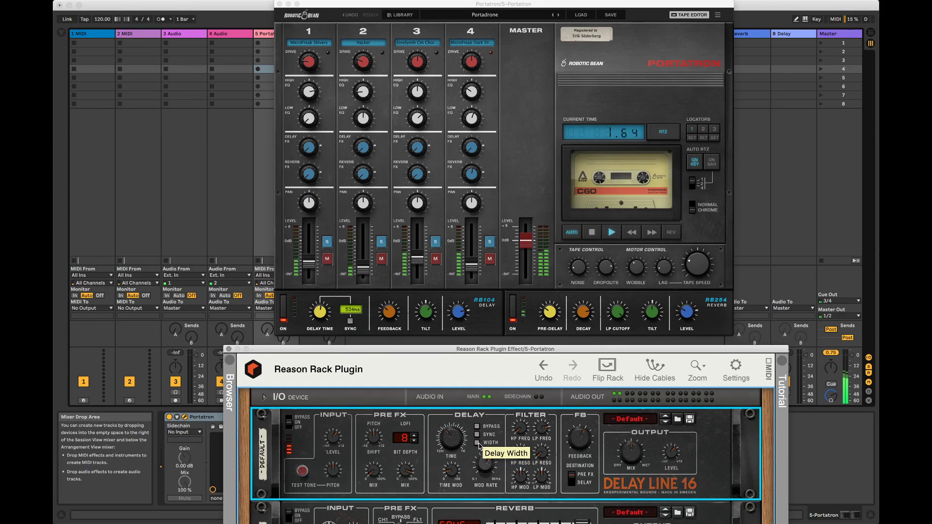
- Rebalance the mixer by raising the channel 1 and 3 levels, lowering channel 4's, setting channel 3's drive to 44 % and adjusting channel 4's drive
{"action": "left_click_drag", "start_coordinate": [310, 261], "coordinate": [310, 262]}
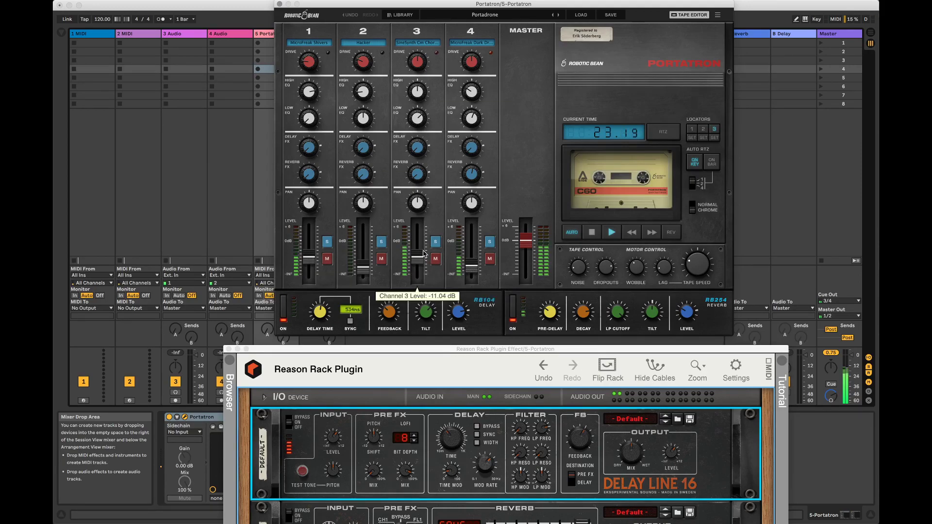
{"action": "left_click_drag", "start_coordinate": [417, 259], "coordinate": [471, 273]}
{"action": "left_click_drag", "start_coordinate": [417, 262], "coordinate": [416, 251]}
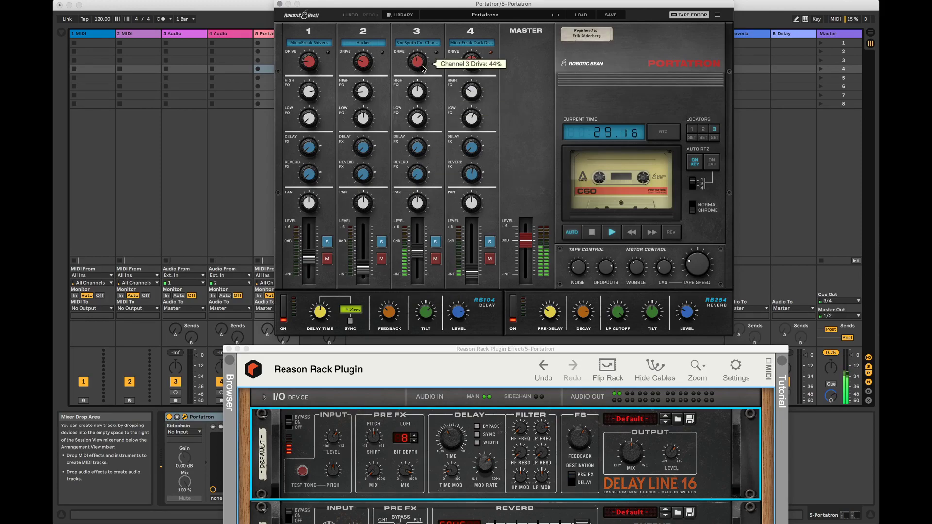
{"action": "left_click_drag", "start_coordinate": [471, 63], "coordinate": [471, 65]}
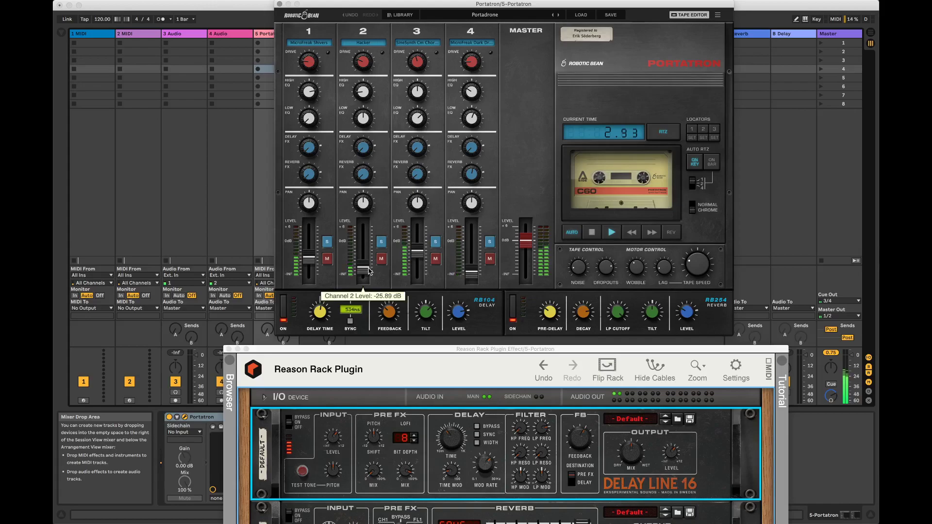
- Raise channel 2's level slightly, cut its low EQ and boost its high EQ
{"action": "left_click_drag", "start_coordinate": [367, 270], "coordinate": [366, 266]}
{"action": "left_click_drag", "start_coordinate": [363, 121], "coordinate": [363, 141]}
{"action": "left_click_drag", "start_coordinate": [367, 94], "coordinate": [367, 89]}
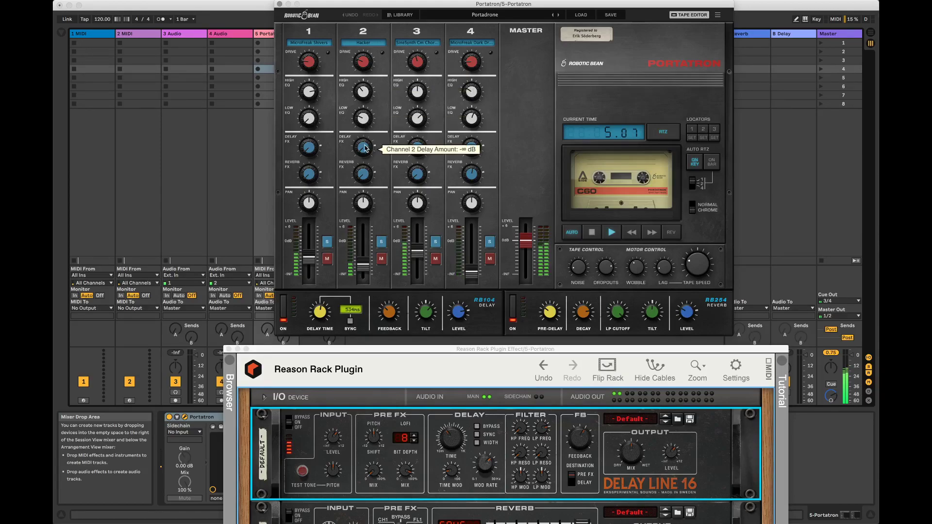
- Readjust Delay Line 16's delay time and raise its feedback while checking the filter and Pre FX mix settings
{"action": "left_click", "coordinate": [461, 439]}
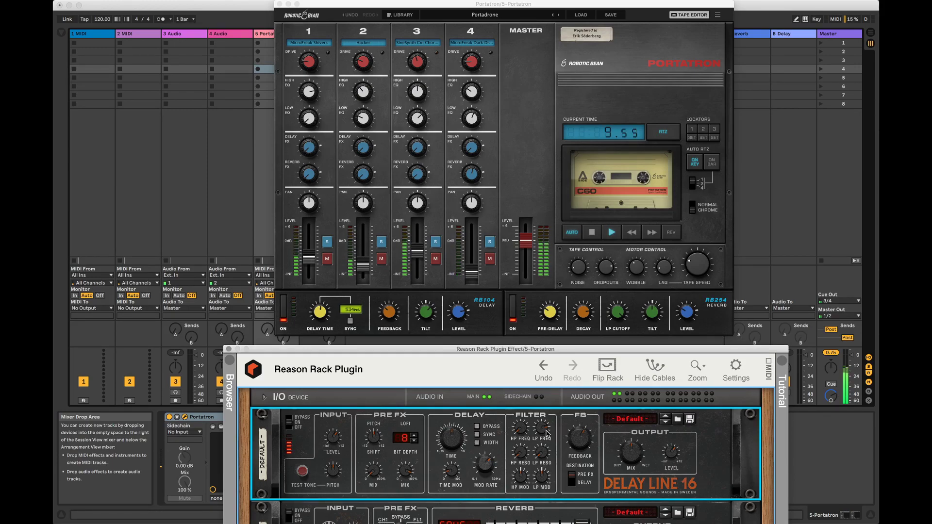
{"action": "mouse_move", "coordinate": [545, 435]}
{"action": "mouse_move", "coordinate": [447, 437]}
{"action": "mouse_move", "coordinate": [409, 471]}
{"action": "left_click_drag", "start_coordinate": [584, 443], "coordinate": [585, 439]}
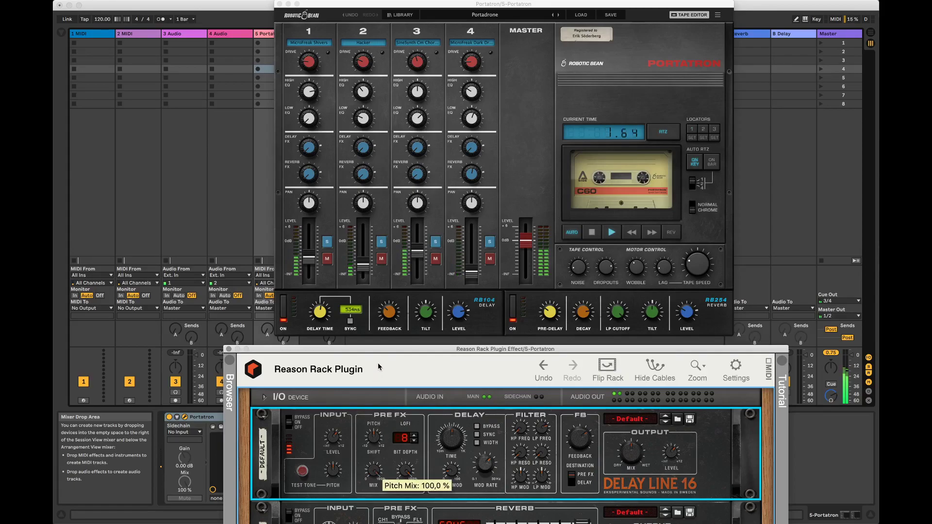
- Raise Delay Line 16's pitch shift, reduce the pitch mix, and set feedback to -2.7 dB and LP frequency to 4.10 kHz
{"action": "mouse_move", "coordinate": [373, 441]}
{"action": "left_click_drag", "start_coordinate": [376, 435], "coordinate": [387, 416]}
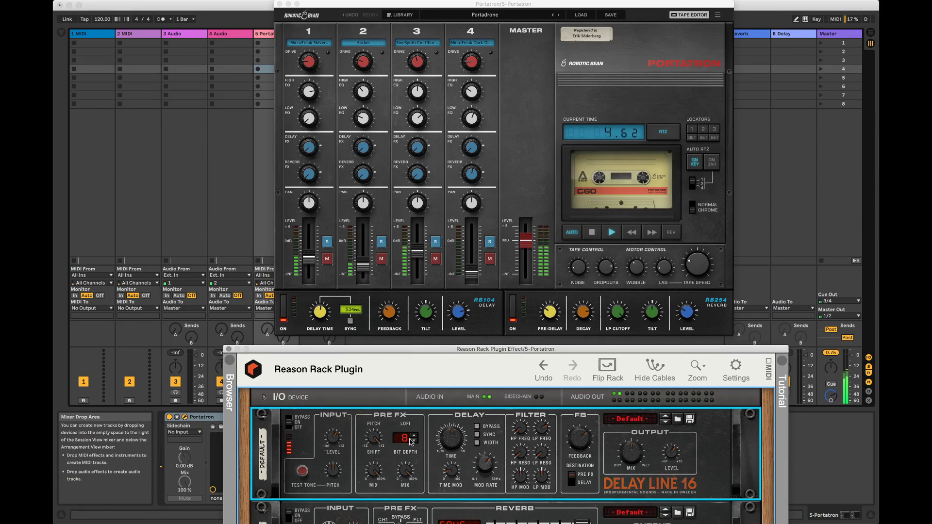
{"action": "mouse_move", "coordinate": [378, 478]}
{"action": "left_mouse_down"}
{"action": "mouse_move", "coordinate": [381, 505]}
{"action": "mouse_move", "coordinate": [381, 494]}
{"action": "left_mouse_up"}
{"action": "left_click_drag", "start_coordinate": [585, 434], "coordinate": [584, 443]}
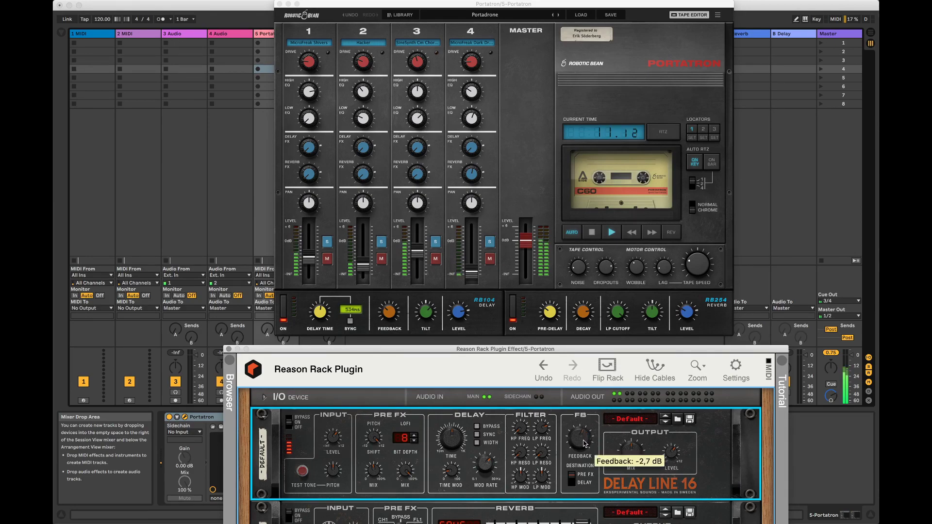
{"action": "left_click_drag", "start_coordinate": [521, 434], "coordinate": [545, 434]}
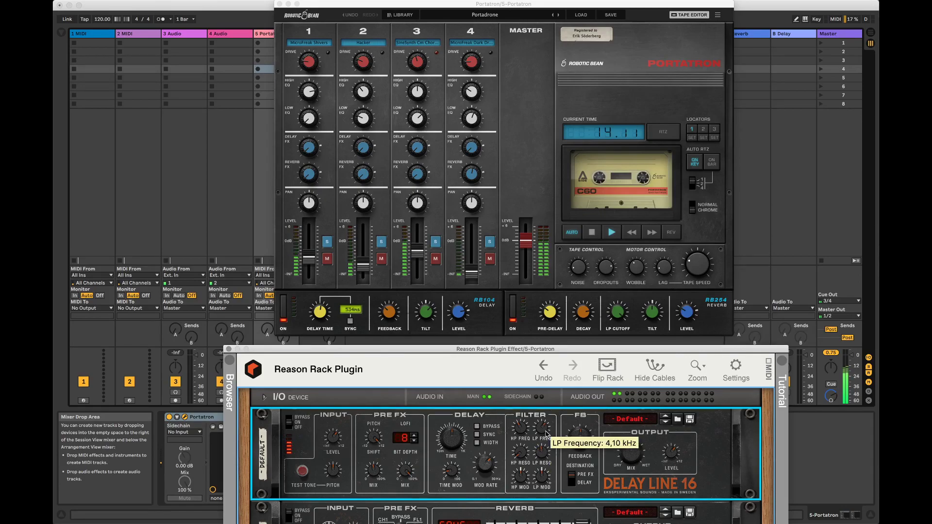
- Open the tape editor, replace track 4's sample with Buchla Lead, and bring channel 4's level up to a moderate setting
{"action": "left_click_drag", "start_coordinate": [452, 475], "coordinate": [452, 477]}
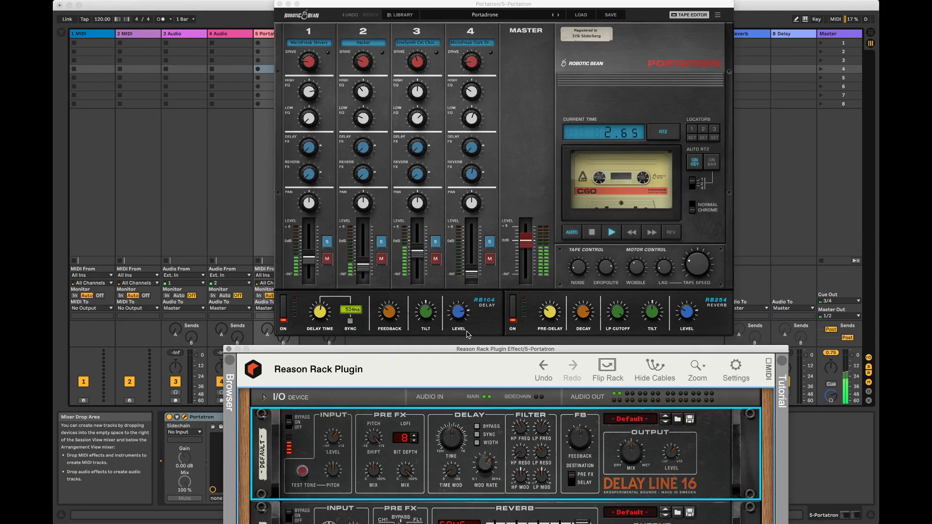
{"action": "left_click", "coordinate": [692, 16]}
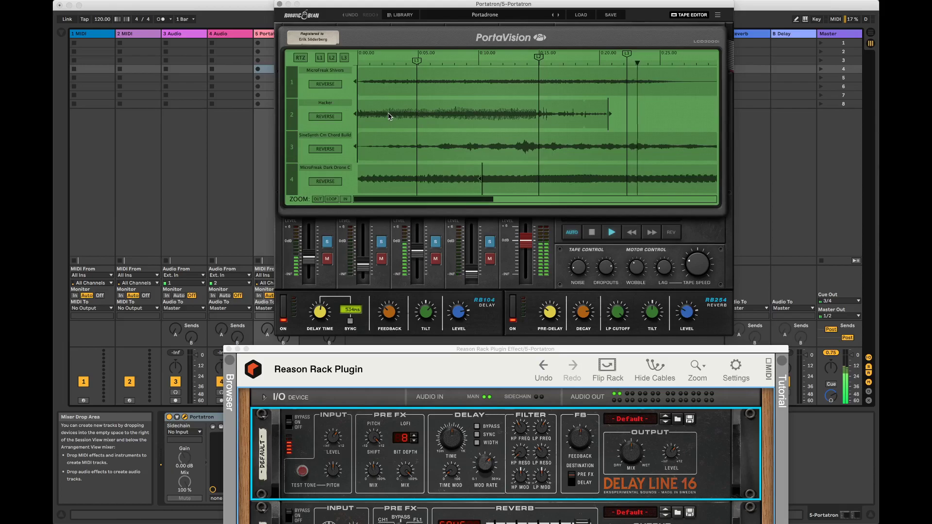
{"action": "left_click", "coordinate": [341, 168]}
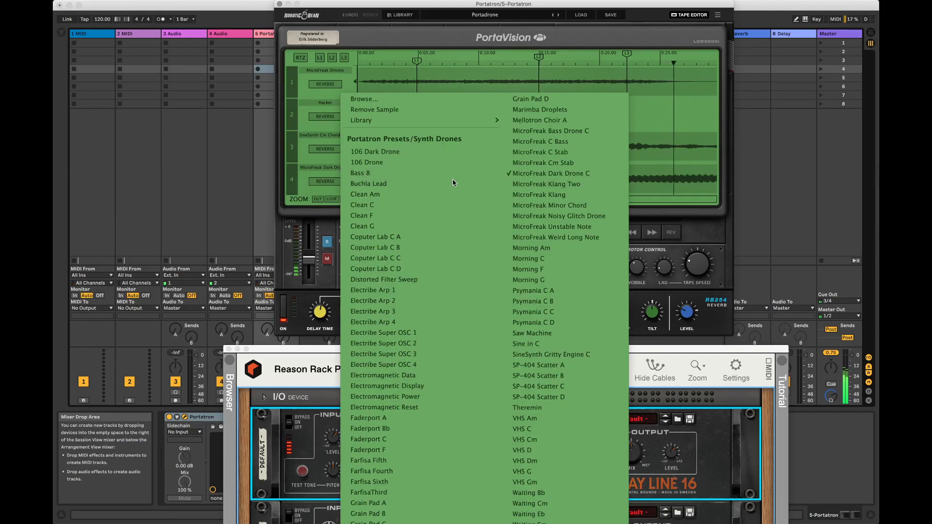
{"action": "left_click", "coordinate": [442, 184]}
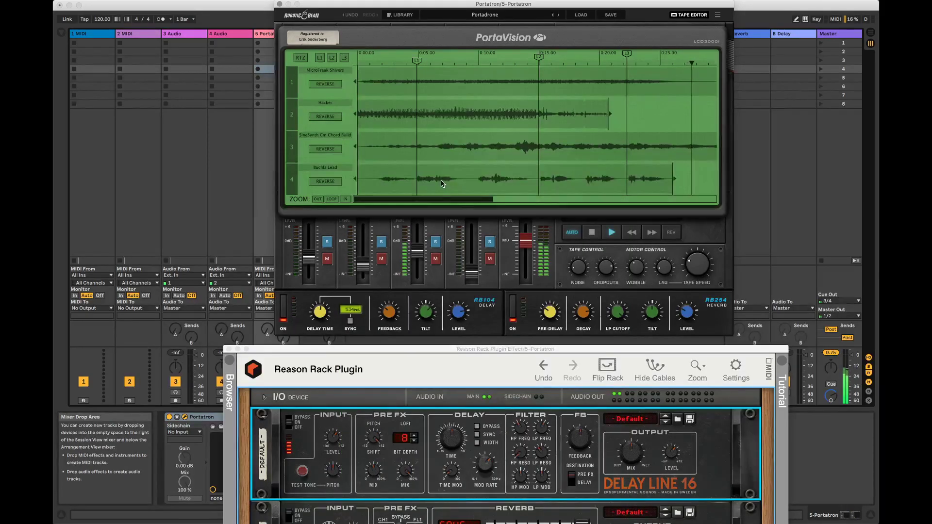
{"action": "left_click_drag", "start_coordinate": [471, 274], "coordinate": [473, 252]}
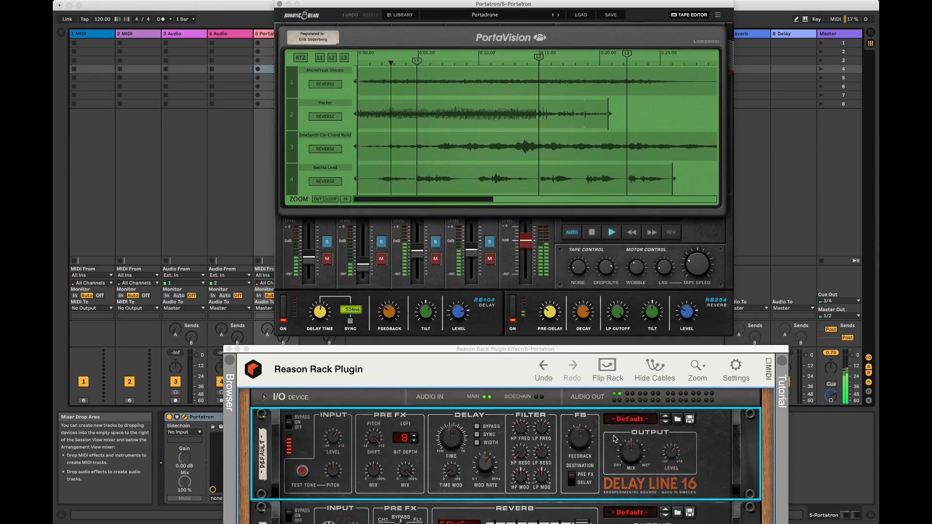
{"action": "left_click", "coordinate": [651, 517]}
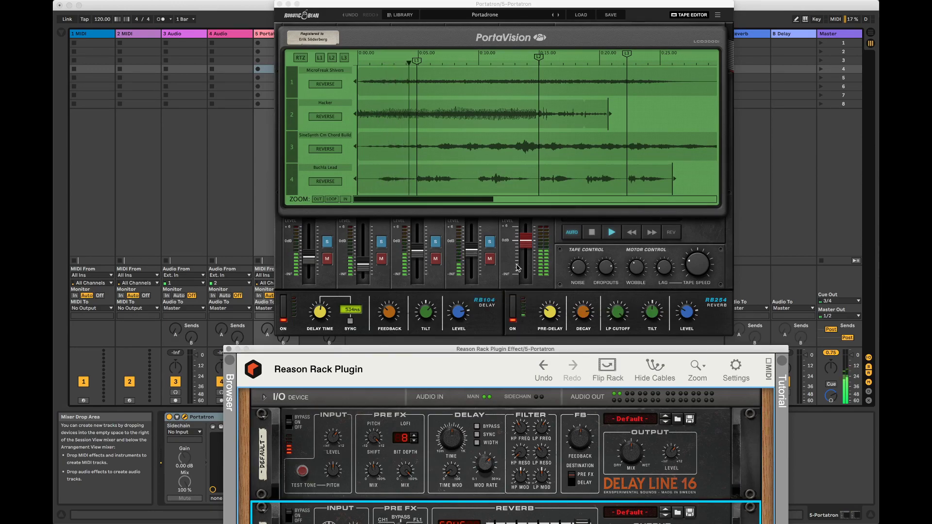
{"action": "left_click_drag", "start_coordinate": [471, 251], "coordinate": [473, 261]}
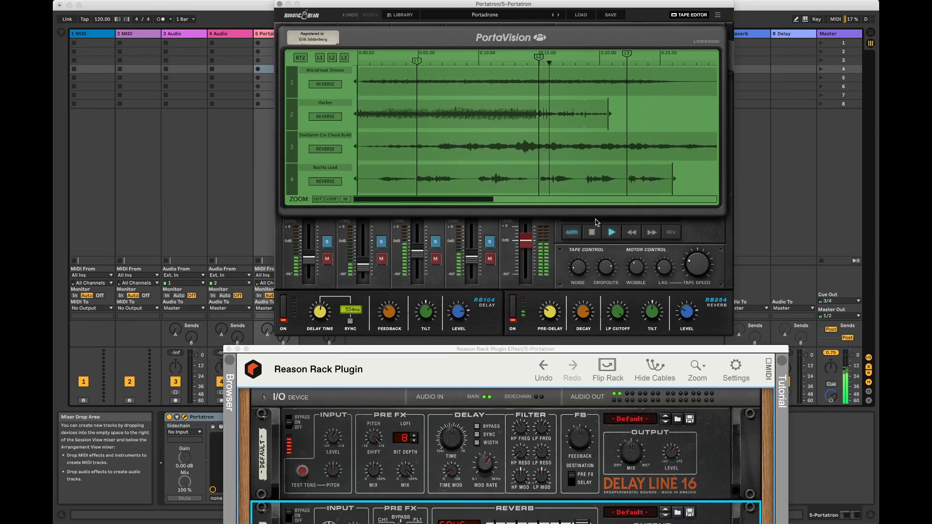
- Move tape locator L2 to about 0:11 and locator L3 to about 0:19 on the timeline
{"action": "left_click_drag", "start_coordinate": [539, 58], "coordinate": [495, 66]}
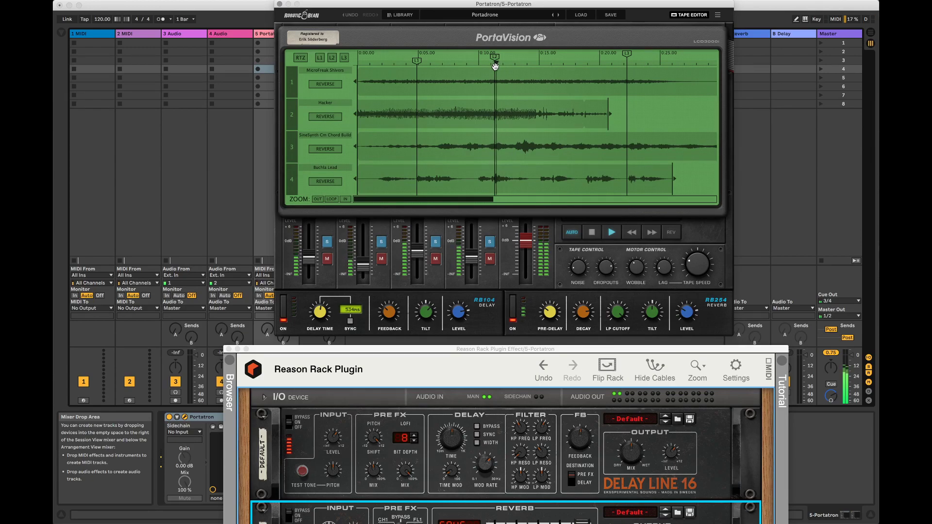
{"action": "left_click", "coordinate": [627, 55]}
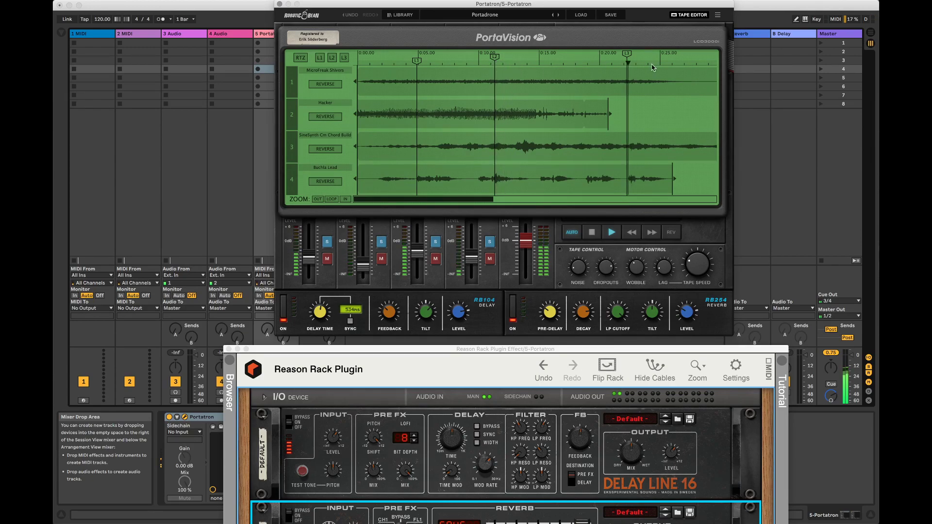
{"action": "mouse_move", "coordinate": [626, 56]}
{"action": "left_mouse_down"}
{"action": "mouse_move", "coordinate": [554, 59]}
{"action": "mouse_move", "coordinate": [589, 58]}
{"action": "left_mouse_up"}
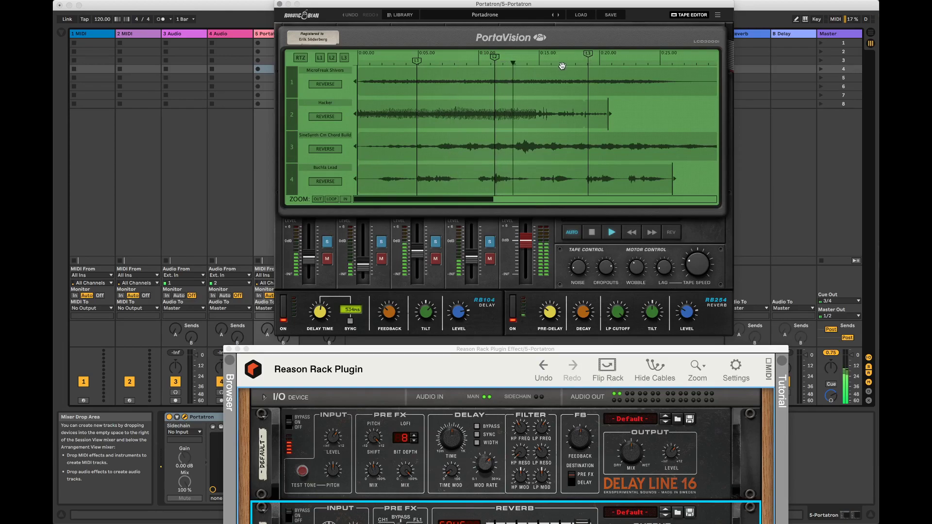
- Shift the Hacker loop on track 2 later, extend its start back to 0:00, and set channel 2's level to -12.83 dB
{"action": "left_click_drag", "start_coordinate": [522, 113], "coordinate": [523, 113]}
{"action": "left_click_drag", "start_coordinate": [348, 104], "coordinate": [482, 123]}
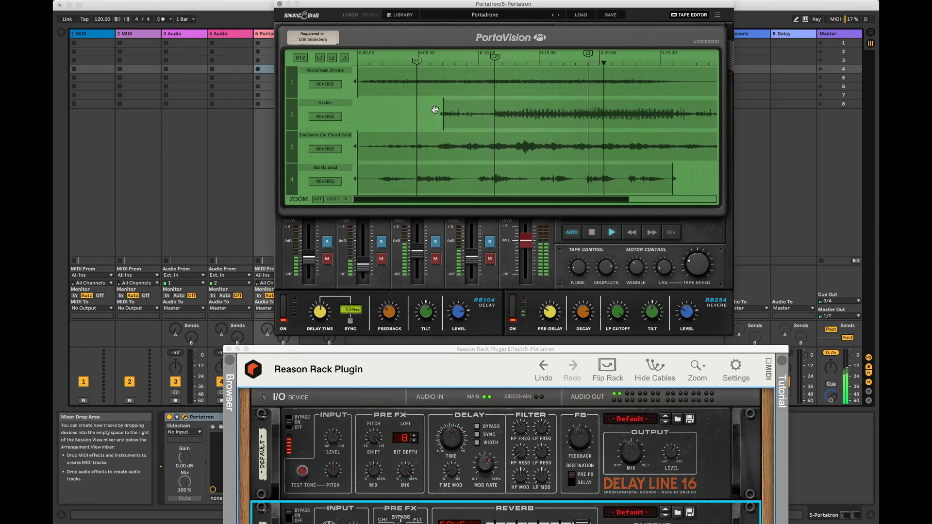
{"action": "left_click_drag", "start_coordinate": [434, 109], "coordinate": [353, 108]}
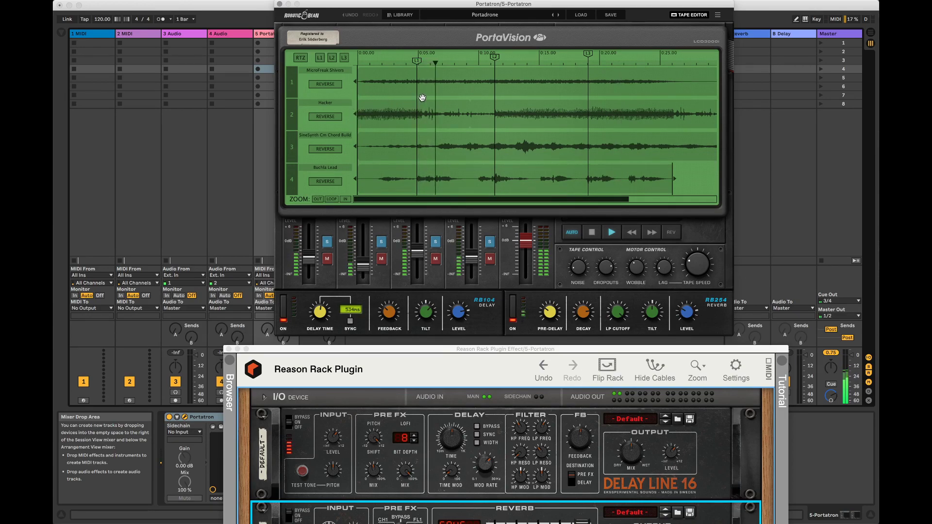
{"action": "left_click_drag", "start_coordinate": [363, 265], "coordinate": [362, 258]}
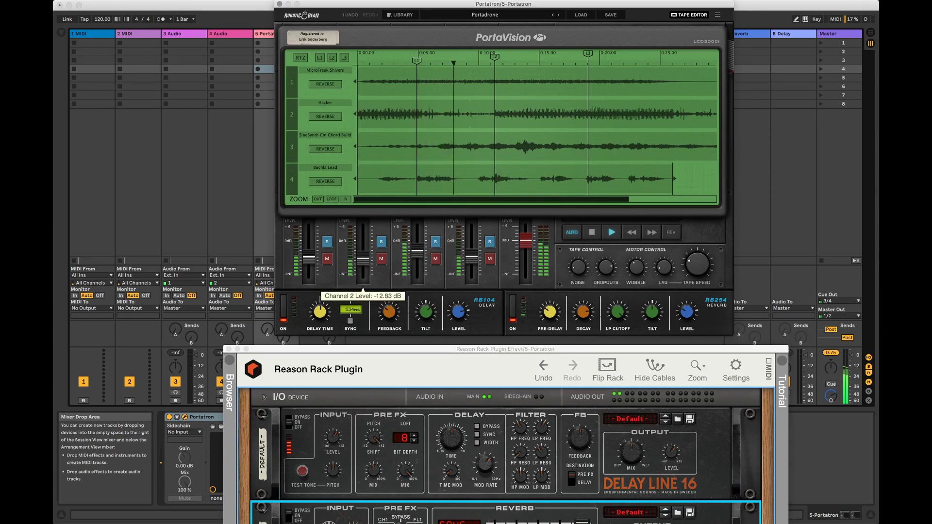
- Nudge Delay Line 16's LP frequency up slightly and reposition the rack window so Reverb AK11 is fully accessible
{"action": "left_click", "coordinate": [379, 473]}
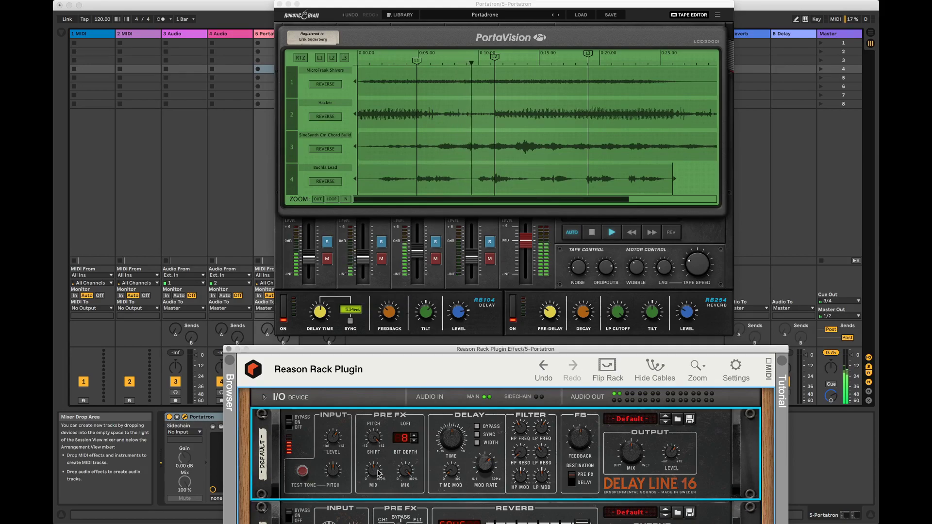
{"action": "left_click_drag", "start_coordinate": [547, 427], "coordinate": [547, 422]}
{"action": "left_click_drag", "start_coordinate": [566, 355], "coordinate": [563, 252]}
- Lower Reverb AK11's tone considerably and its emphasis slightly
{"action": "left_click", "coordinate": [653, 449]}
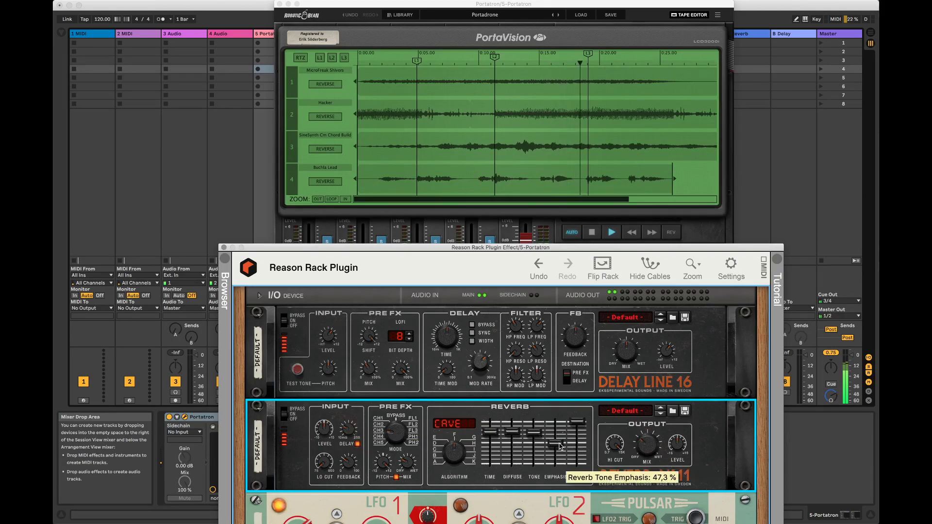
{"action": "left_click_drag", "start_coordinate": [534, 432], "coordinate": [535, 459]}
{"action": "left_click_drag", "start_coordinate": [555, 445], "coordinate": [554, 454]}
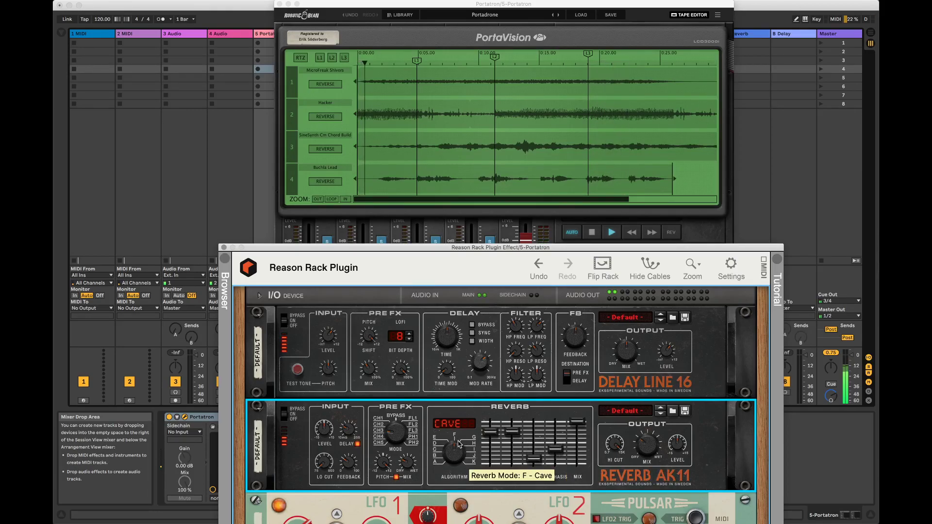
- Switch Reverb AK11's algorithm to Space, set its low cut to 50 Hz, and reduce the diffuse amount
{"action": "left_click_drag", "start_coordinate": [459, 454], "coordinate": [460, 451]}
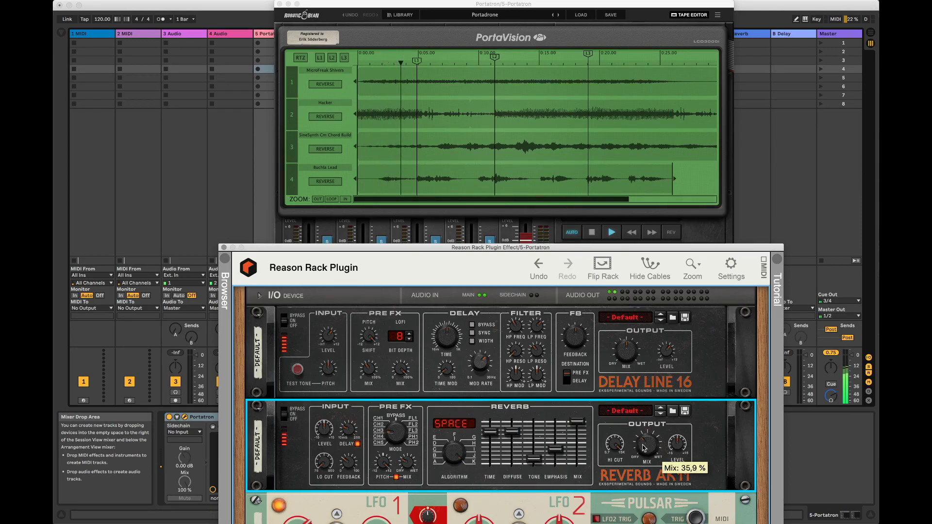
{"action": "left_click_drag", "start_coordinate": [328, 465], "coordinate": [328, 462]}
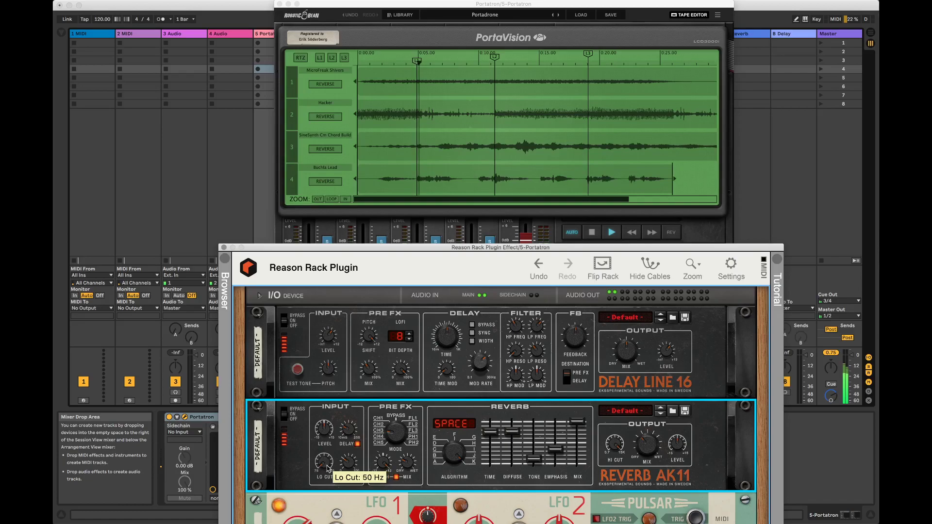
{"action": "left_click_drag", "start_coordinate": [511, 433], "coordinate": [510, 446]}
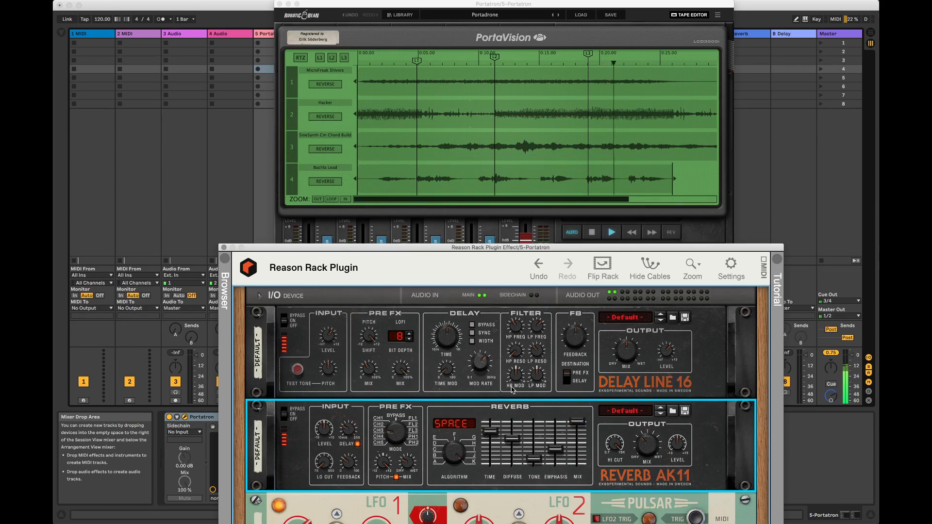
{"action": "mouse_move", "coordinate": [658, 450]}
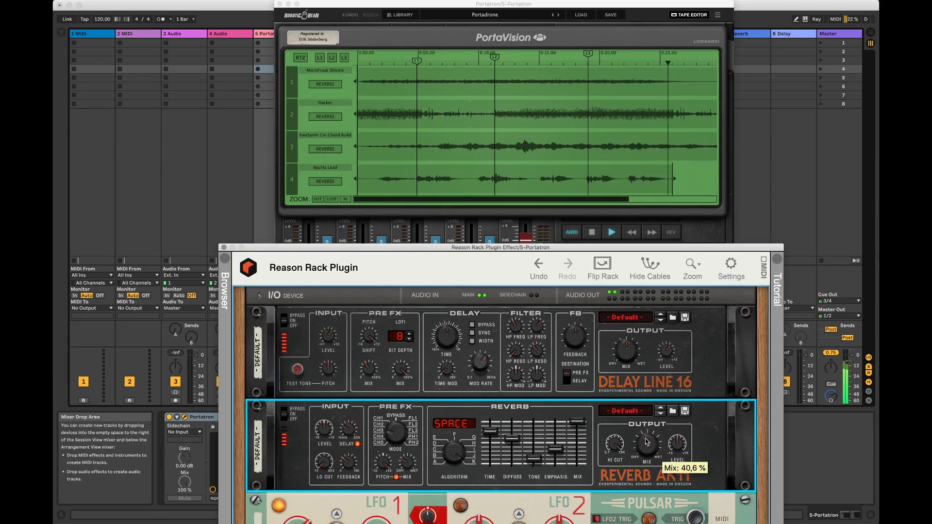
- Fit the whole loop in view, shorten track 1 to end at about 0:28, and extend track 2 to the loop end
{"action": "left_click", "coordinate": [331, 200]}
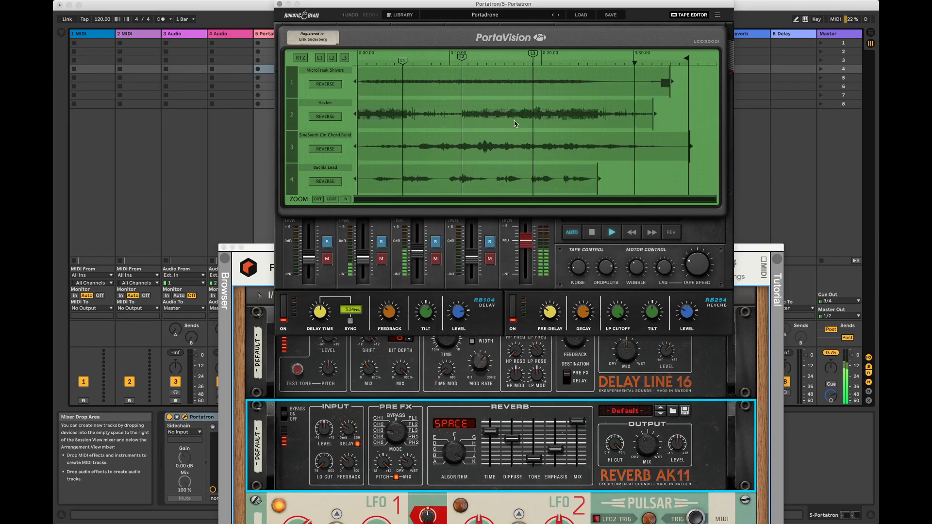
{"action": "left_click_drag", "start_coordinate": [670, 81], "coordinate": [611, 81]}
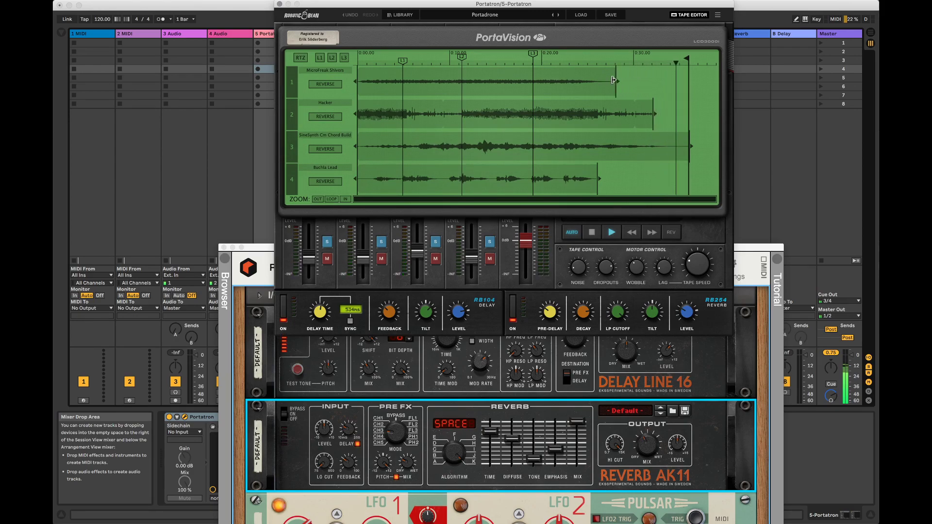
{"action": "left_click_drag", "start_coordinate": [653, 114], "coordinate": [692, 116]}
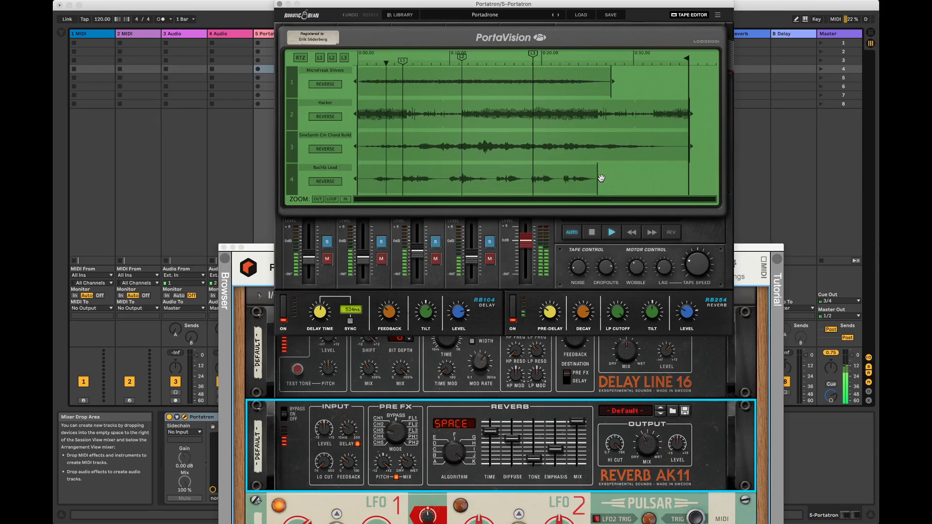
- Extend and realign track 4's Buchla Lead to fill the loop from 0:00 to its end, and move locator L3 to about 0:21
{"action": "left_click_drag", "start_coordinate": [599, 179], "coordinate": [689, 179]}
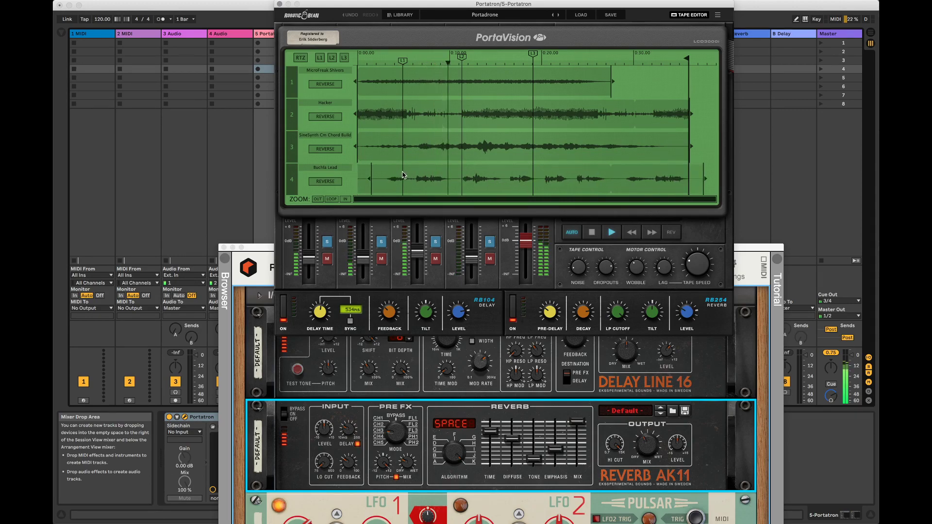
{"action": "left_click_drag", "start_coordinate": [353, 177], "coordinate": [367, 177]}
{"action": "left_click_drag", "start_coordinate": [468, 185], "coordinate": [454, 185]}
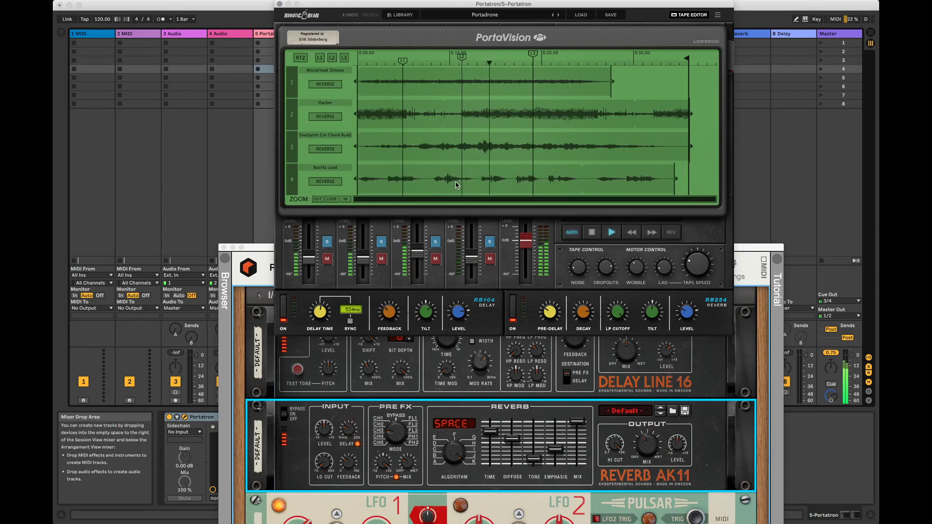
{"action": "left_click_drag", "start_coordinate": [677, 175], "coordinate": [692, 176]}
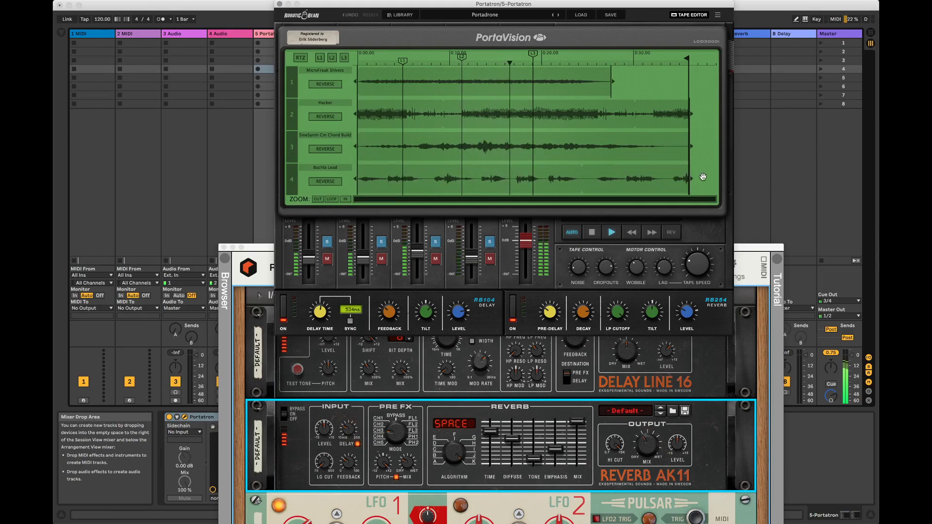
{"action": "left_click_drag", "start_coordinate": [532, 54], "coordinate": [550, 58]}
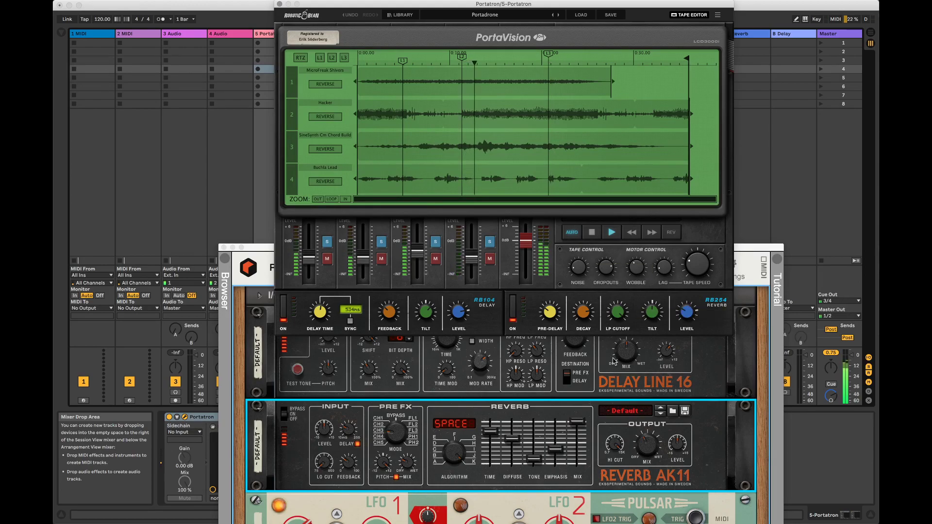
- Raise Reverb AK11's diffuse and tone, adjust the Pre FX pitch, and set the pre-delay to 66.2 ms with 12.5 % feedback
{"action": "left_click", "coordinate": [516, 438]}
{"action": "left_click_drag", "start_coordinate": [516, 438], "coordinate": [558, 452]}
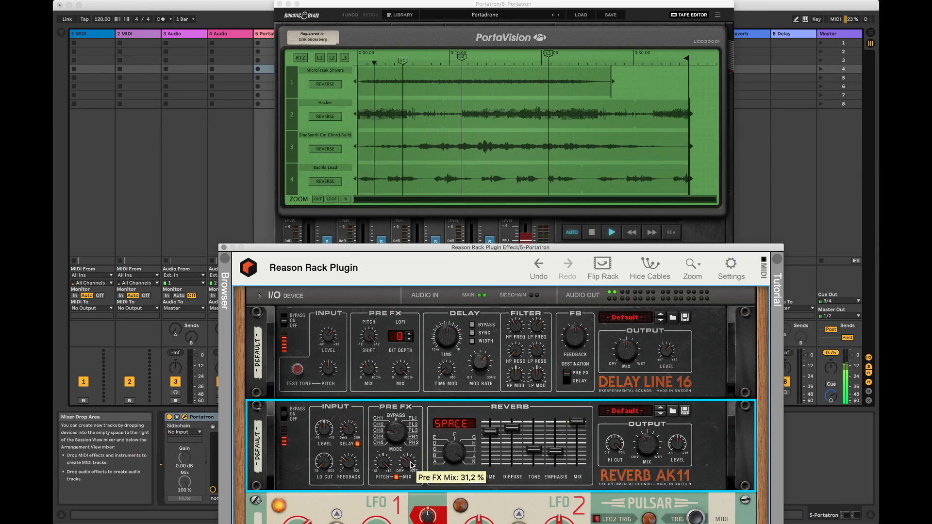
{"action": "left_click_drag", "start_coordinate": [383, 462], "coordinate": [388, 470]}
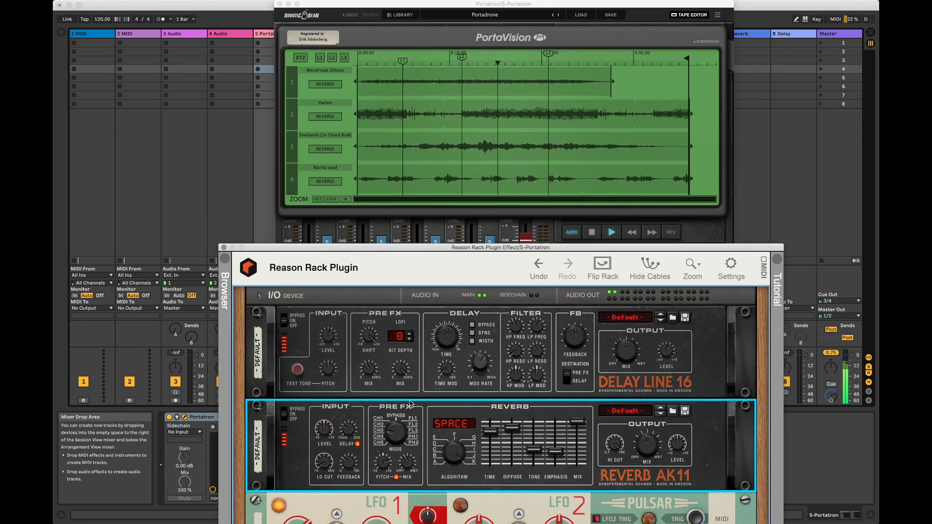
{"action": "left_click_drag", "start_coordinate": [354, 433], "coordinate": [354, 432]}
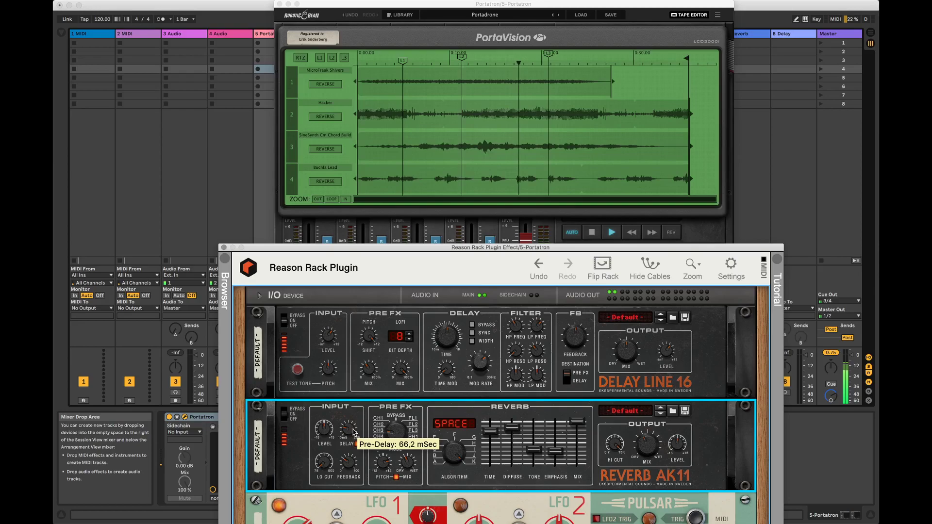
{"action": "left_click_drag", "start_coordinate": [353, 466], "coordinate": [353, 478]}
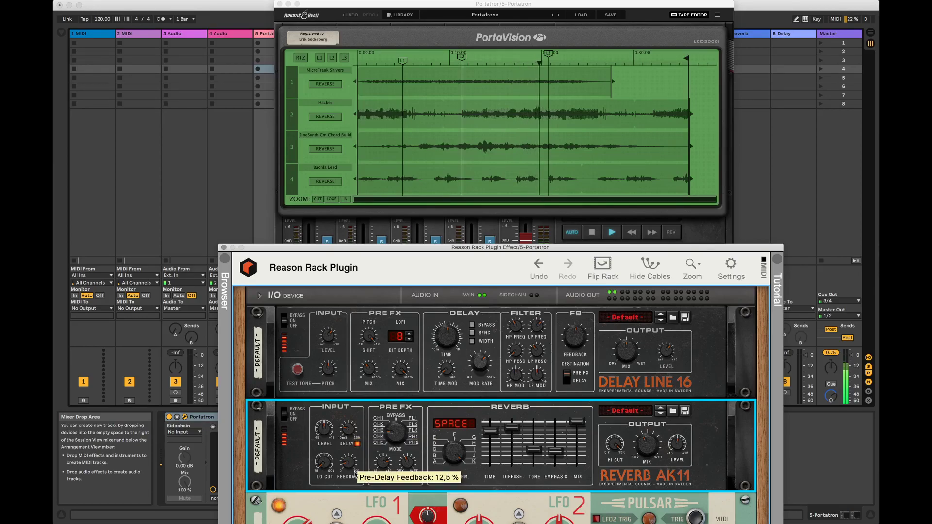
- Lower Delay Line 16's output mix and LP frequency, and raise its feedback slightly
{"action": "left_click_drag", "start_coordinate": [632, 348], "coordinate": [628, 360]}
{"action": "left_click_drag", "start_coordinate": [576, 343], "coordinate": [577, 328]}
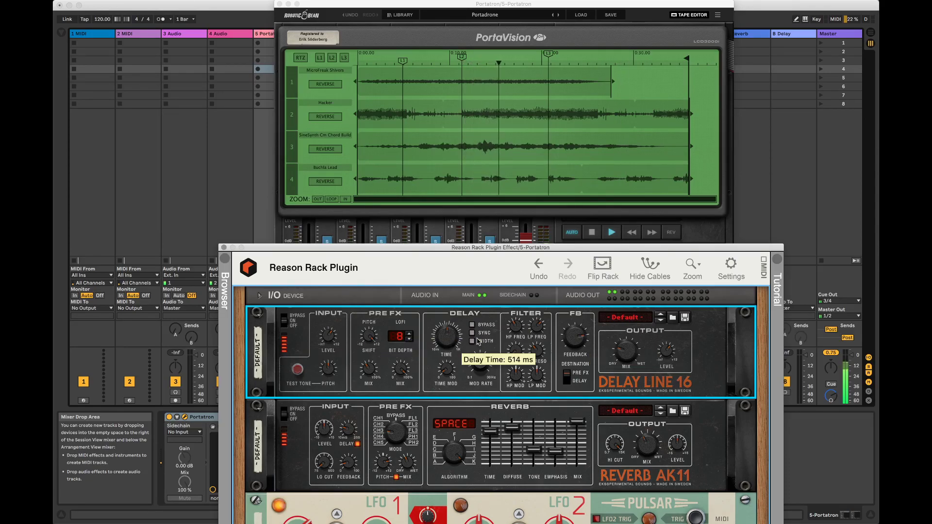
{"action": "left_click_drag", "start_coordinate": [537, 325], "coordinate": [538, 347]}
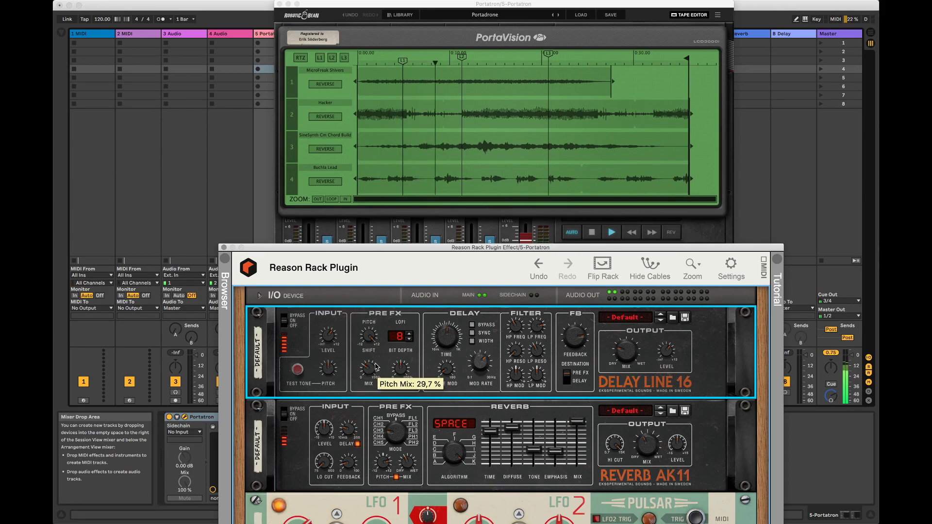
- Stop the tape playback and readjust Delay Line 16's feedback
{"action": "left_click", "coordinate": [596, 232]}
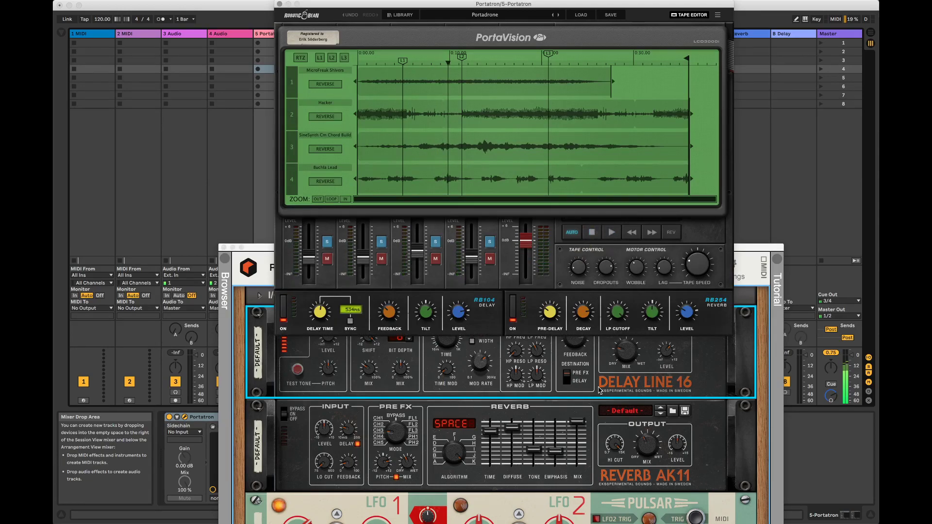
{"action": "left_click", "coordinate": [595, 388]}
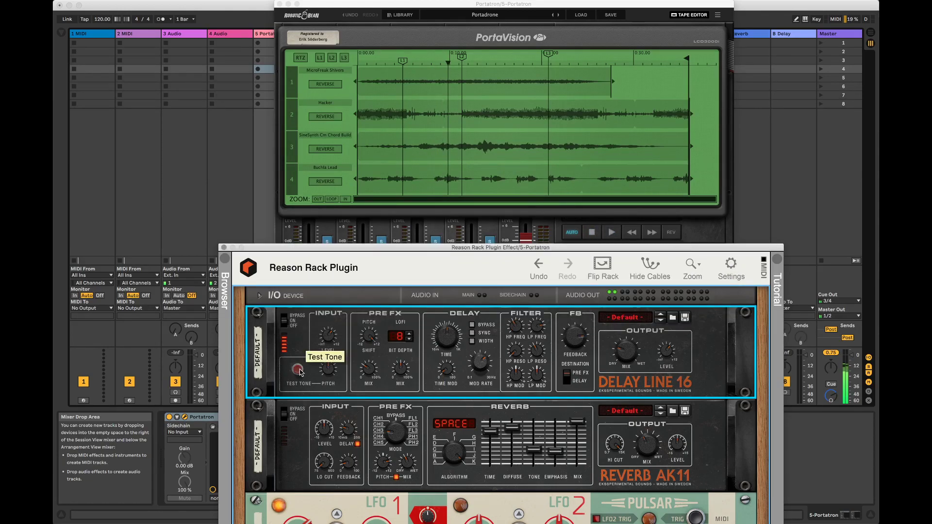
{"action": "mouse_move", "coordinate": [590, 343]}
{"action": "left_mouse_down"}
{"action": "mouse_move", "coordinate": [582, 339]}
{"action": "mouse_move", "coordinate": [628, 353]}
{"action": "left_mouse_up"}
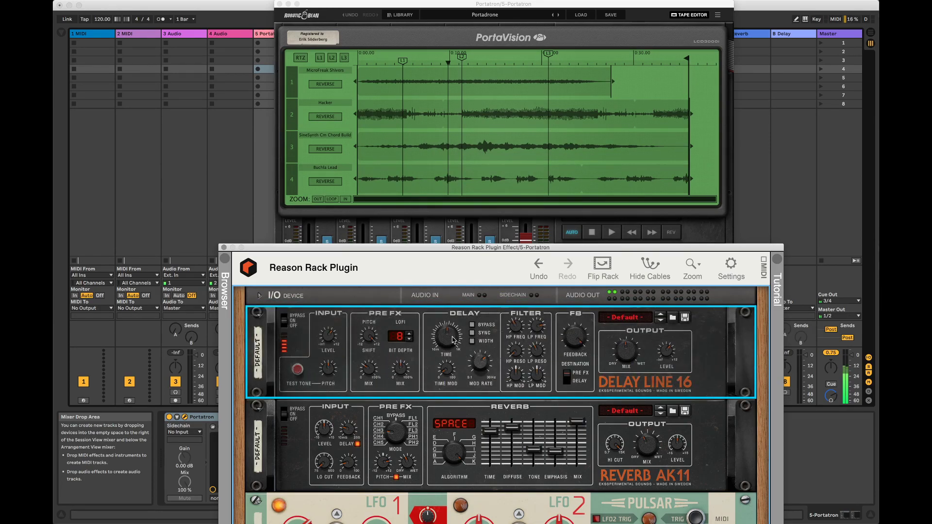
- Set Delay Line 16's feedback to about 0.7 dB and switch its feedback destination to Delay
{"action": "left_click_drag", "start_coordinate": [566, 342], "coordinate": [572, 357]}
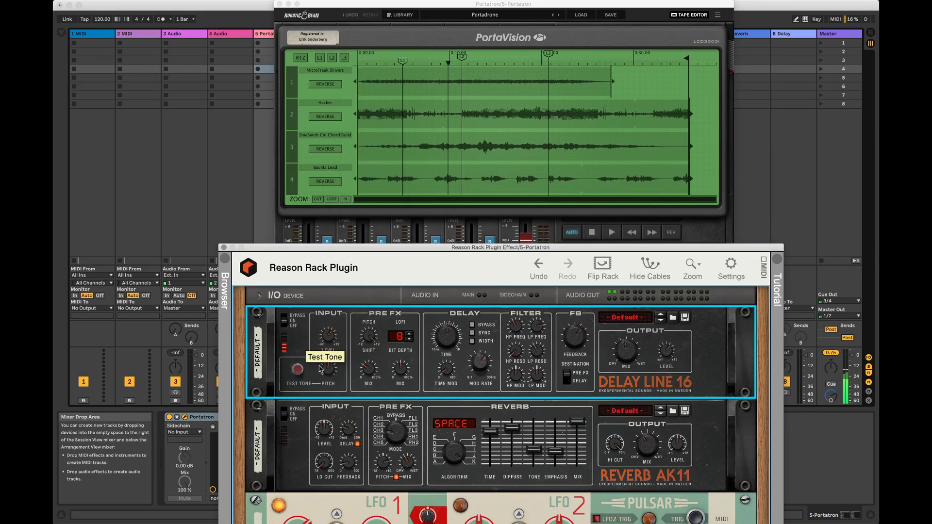
{"action": "left_click_drag", "start_coordinate": [573, 347], "coordinate": [573, 342]}
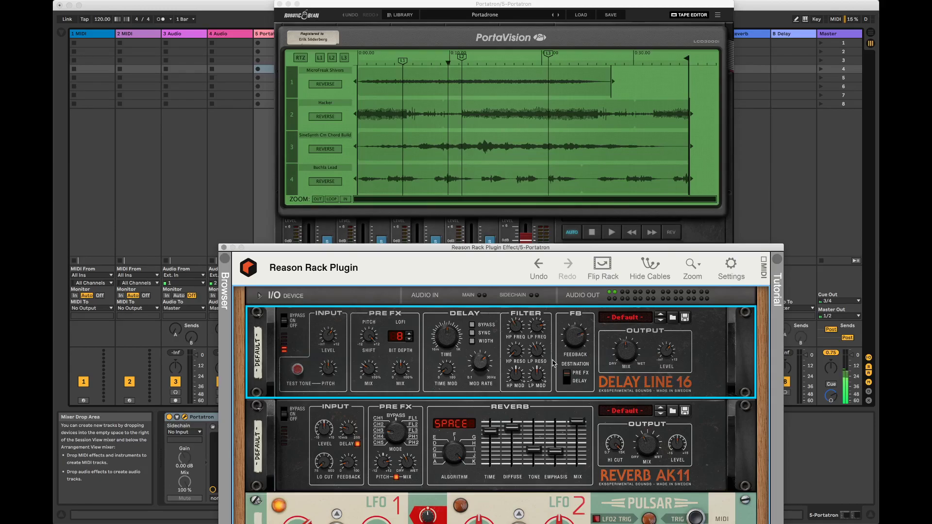
{"action": "left_click", "coordinate": [569, 381]}
{"action": "mouse_move", "coordinate": [579, 346]}
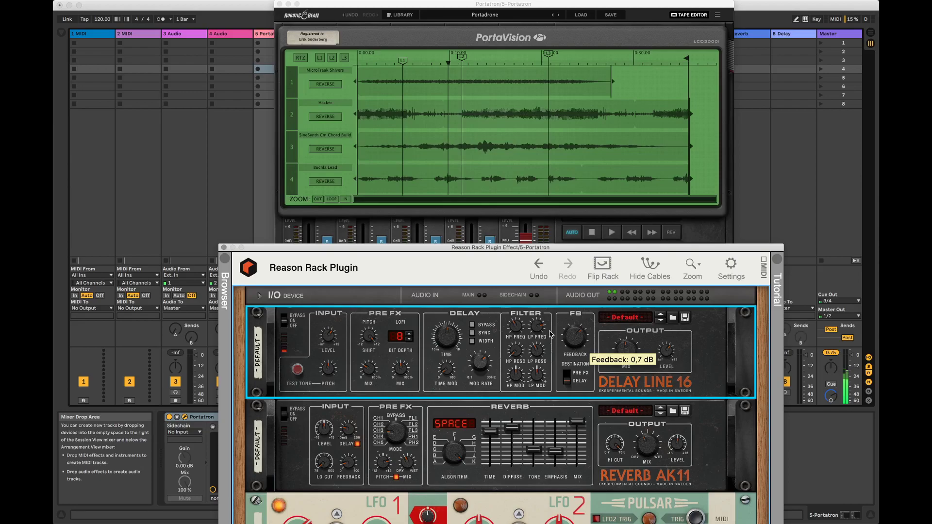
{"action": "mouse_move", "coordinate": [520, 331]}
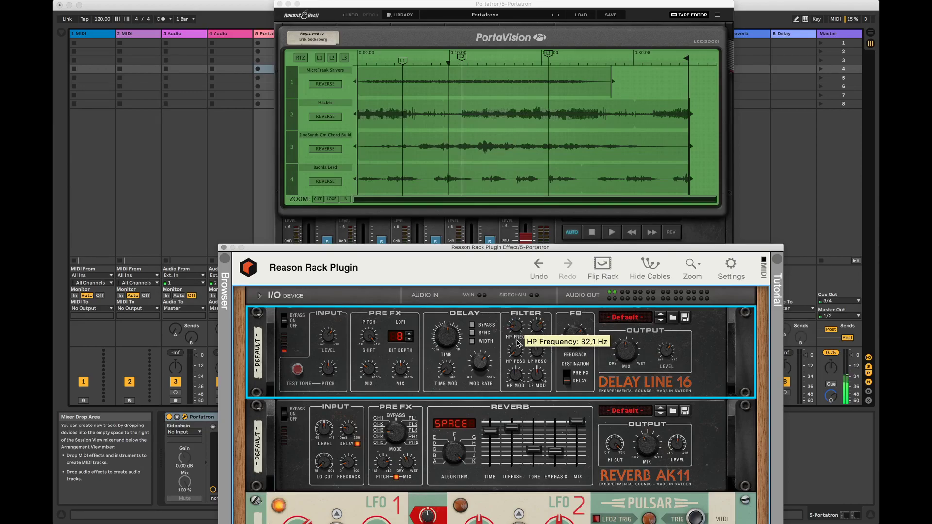
{"action": "mouse_move", "coordinate": [535, 366]}
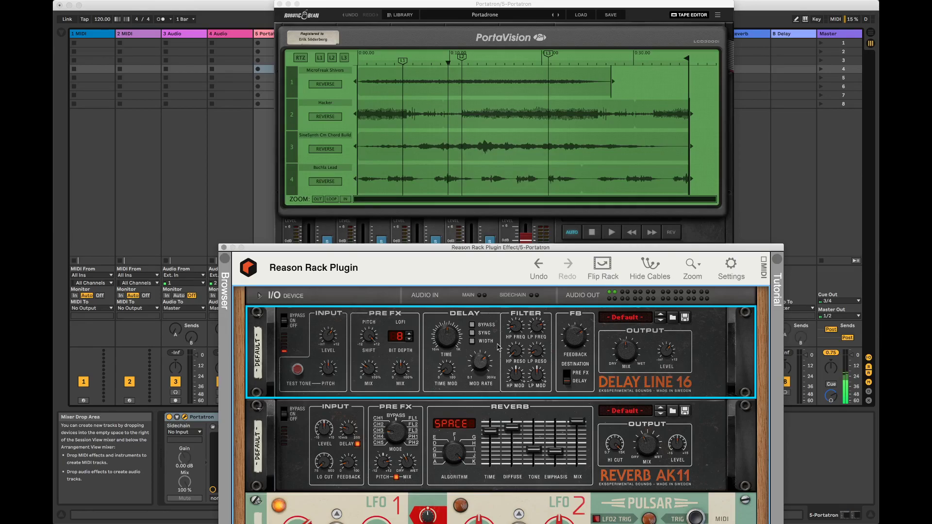
- Switch Delay Line 16's feedback destination back to Pre FX, trigger its test tone and readjust the feedback
{"action": "left_click", "coordinate": [284, 409]}
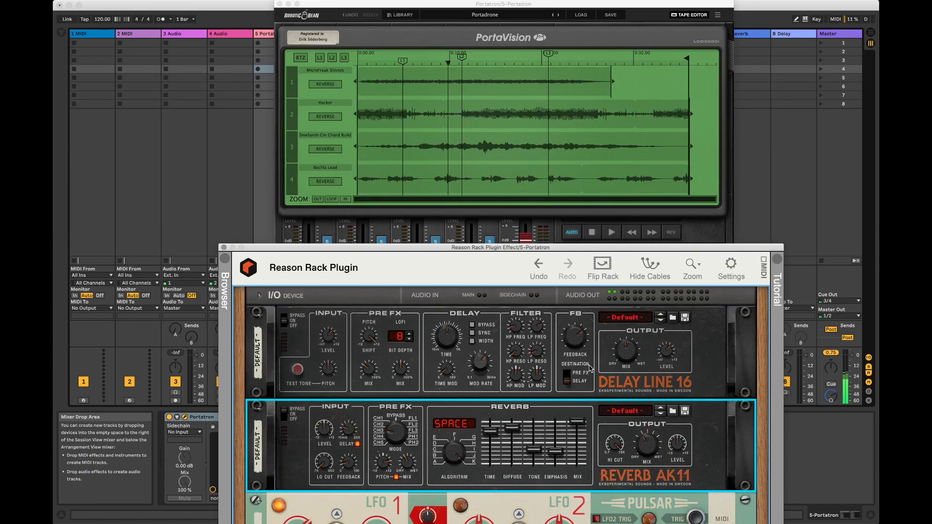
{"action": "left_click", "coordinate": [626, 355]}
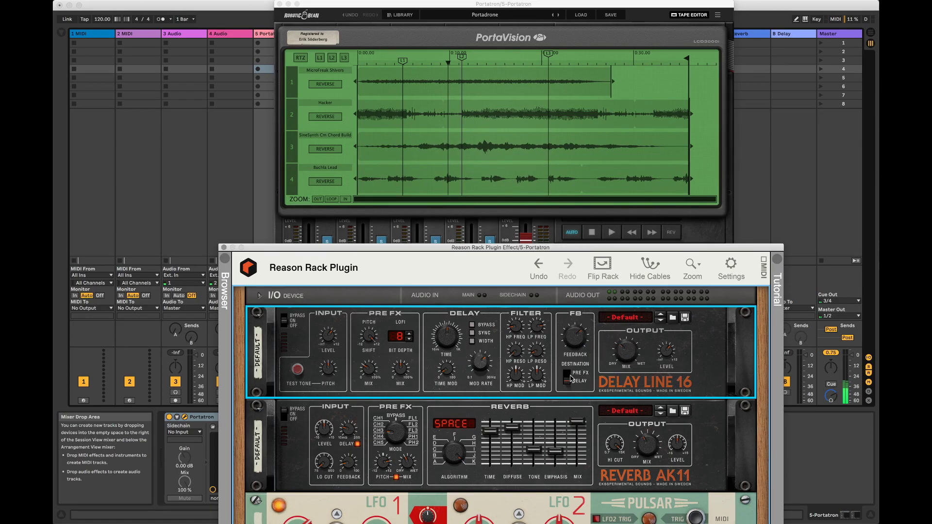
{"action": "left_click", "coordinate": [571, 371]}
{"action": "mouse_move", "coordinate": [371, 367]}
{"action": "mouse_move", "coordinate": [370, 342]}
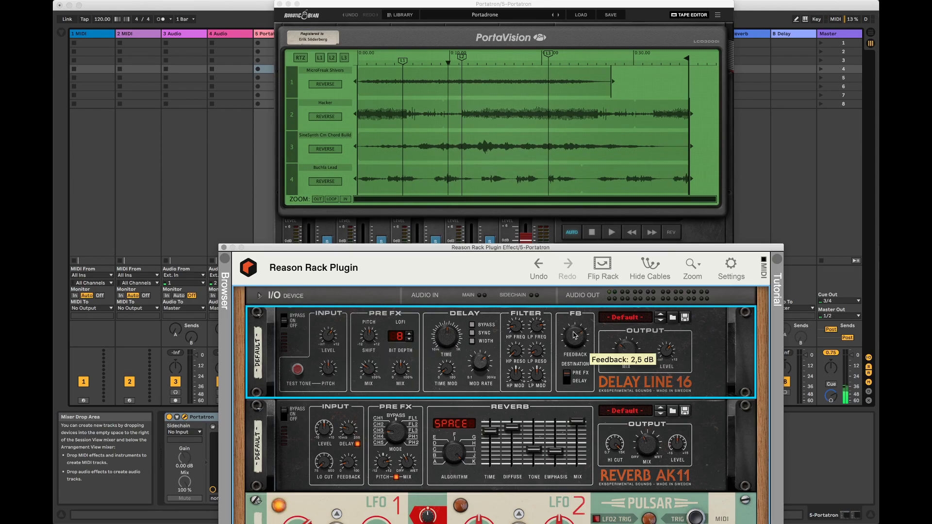
{"action": "left_click", "coordinate": [298, 370]}
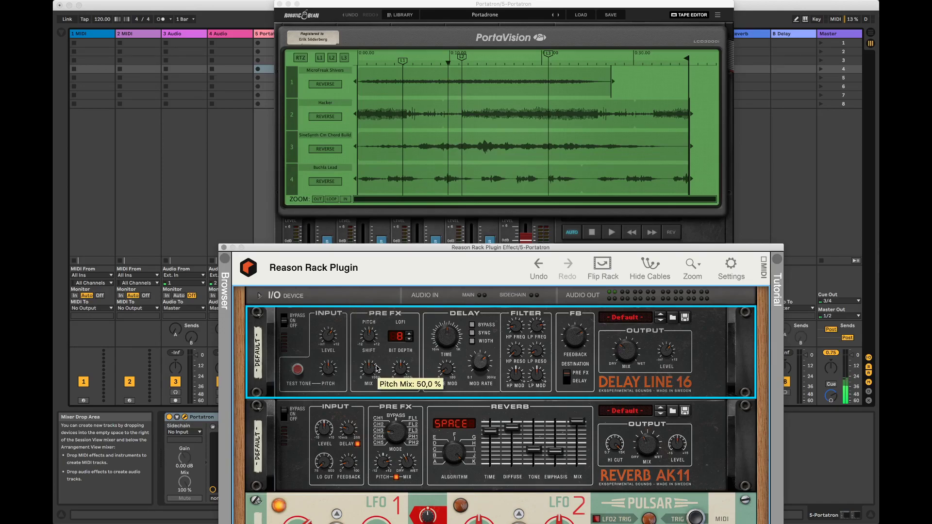
{"action": "mouse_move", "coordinate": [575, 338]}
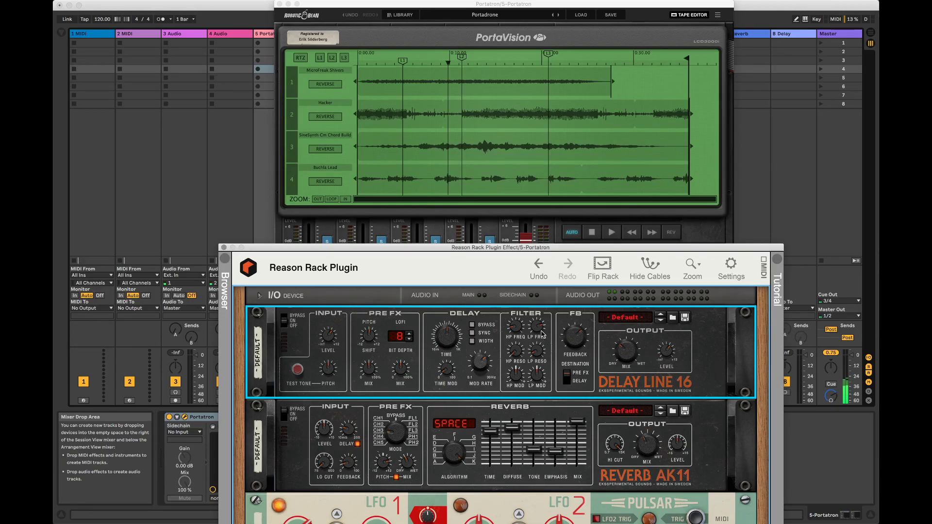
{"action": "left_click_drag", "start_coordinate": [574, 336], "coordinate": [573, 338]}
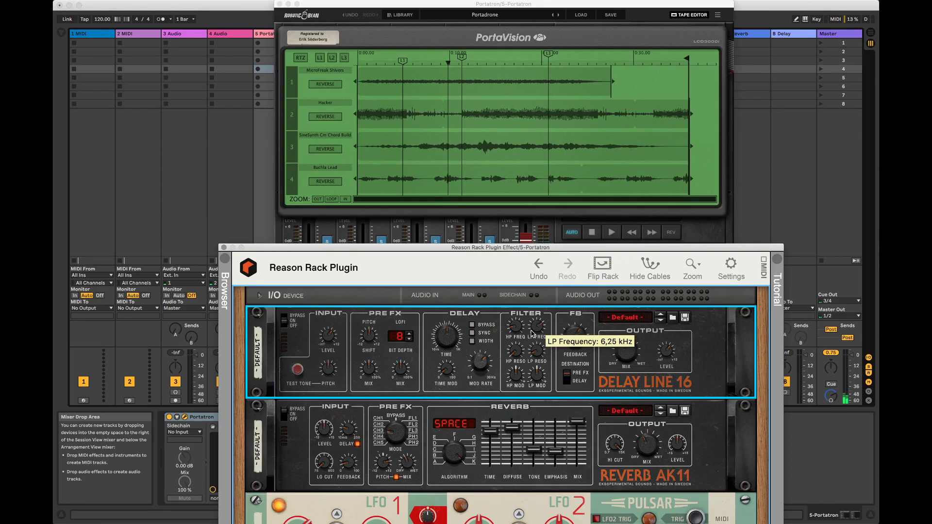
{"action": "left_click", "coordinate": [287, 420]}
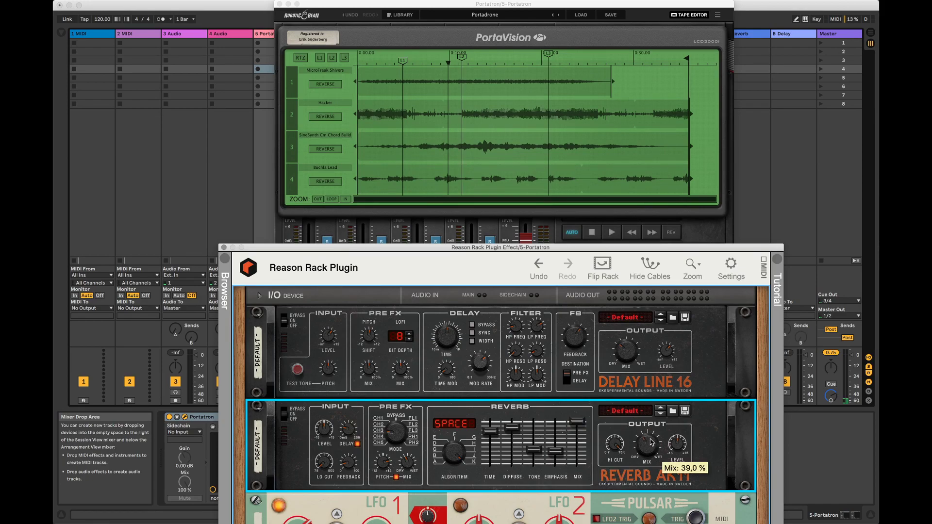
- Start tape playback and raise Delay Line 16's output mix to 37.5 %
{"action": "left_click", "coordinate": [612, 234]}
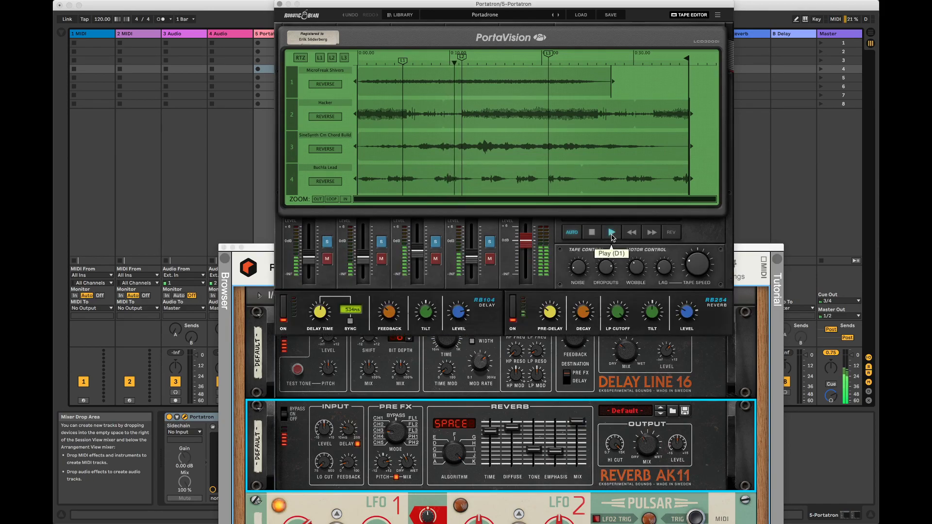
{"action": "left_click", "coordinate": [626, 354]}
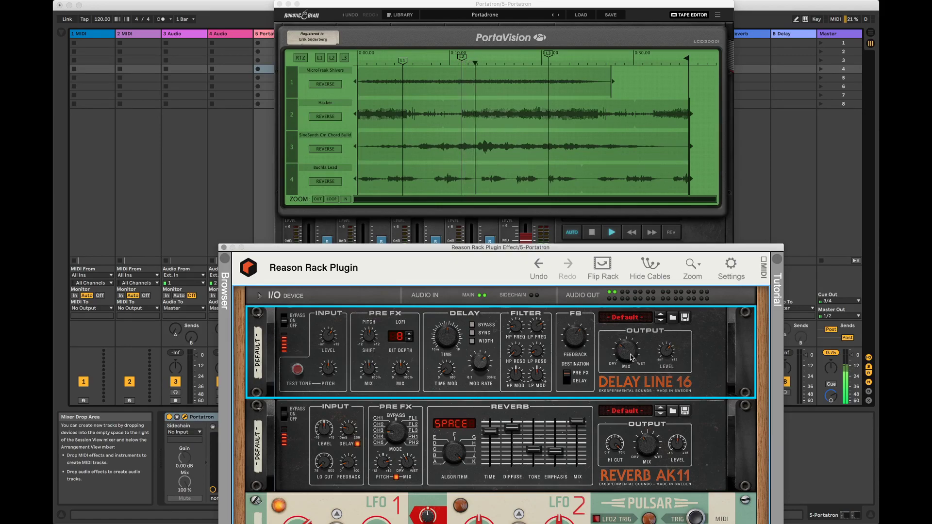
{"action": "mouse_move", "coordinate": [630, 358]}
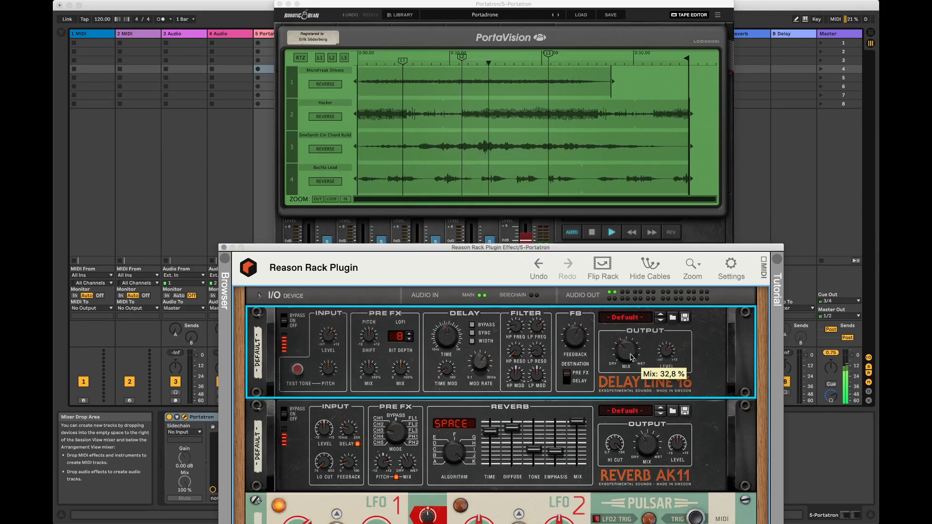
{"action": "left_click_drag", "start_coordinate": [630, 354], "coordinate": [630, 349]}
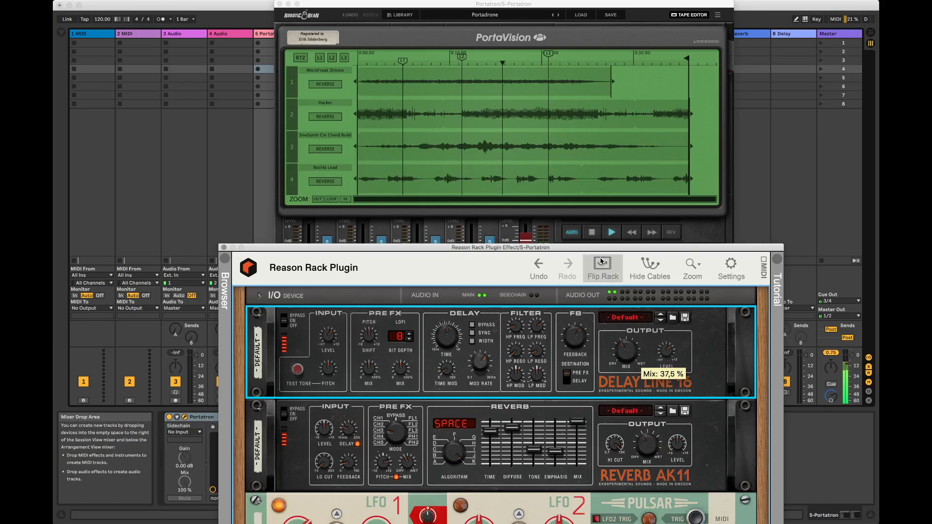
- Move the Reason Rack window down to uncover Portatron's mixer and pull channel 2's level down to minimum
{"action": "left_click_drag", "start_coordinate": [605, 249], "coordinate": [605, 307]}
{"action": "left_click", "coordinate": [612, 272]}
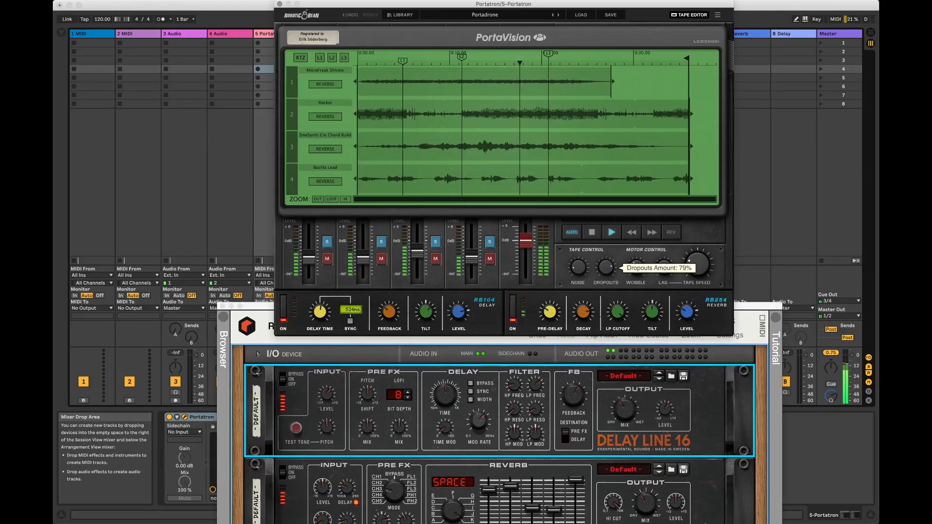
{"action": "left_click", "coordinate": [621, 418]}
{"action": "left_click", "coordinate": [647, 513]}
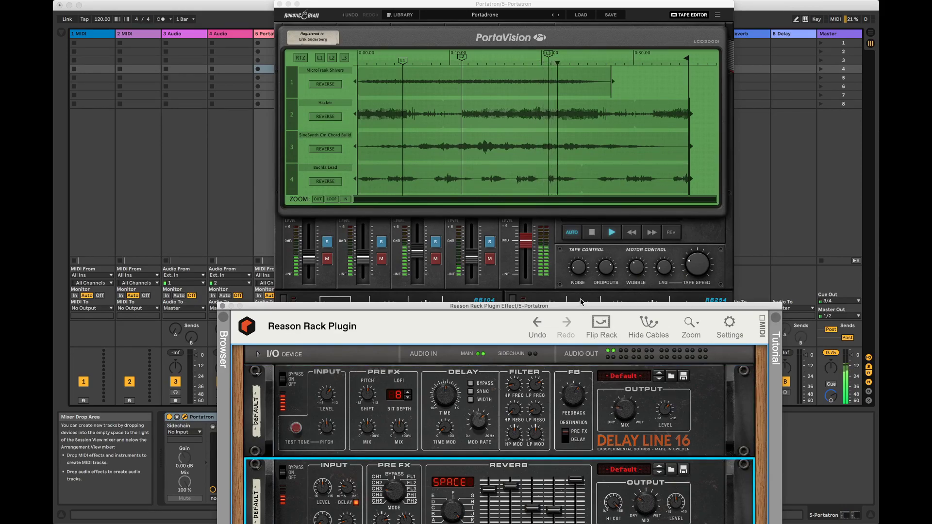
{"action": "left_click_drag", "start_coordinate": [583, 309], "coordinate": [584, 299]}
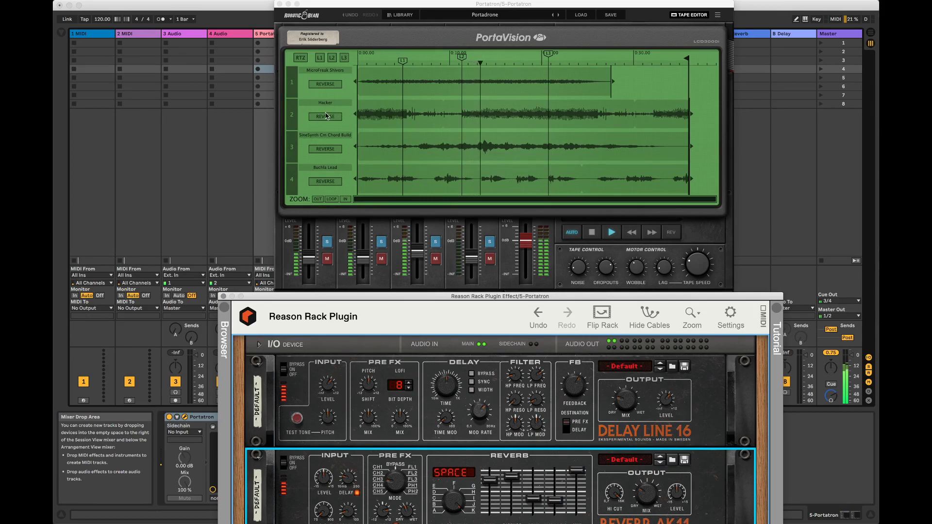
{"action": "left_click_drag", "start_coordinate": [363, 258], "coordinate": [365, 278]}
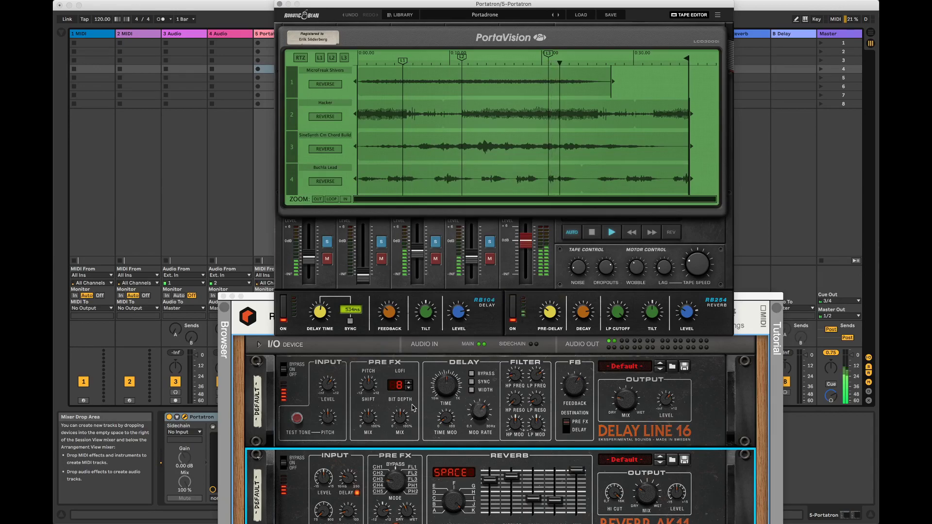
- Adjust the Pre FX pitch mix and pitch shift of Delay Line 16
{"action": "left_click", "coordinate": [374, 421]}
{"action": "left_click_drag", "start_coordinate": [374, 418], "coordinate": [392, 386]}
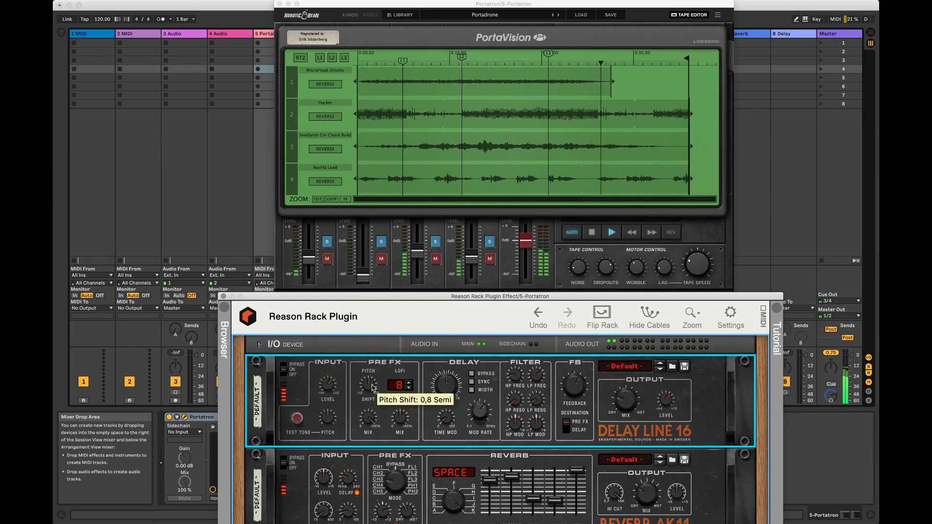
{"action": "left_click_drag", "start_coordinate": [372, 387], "coordinate": [373, 392]}
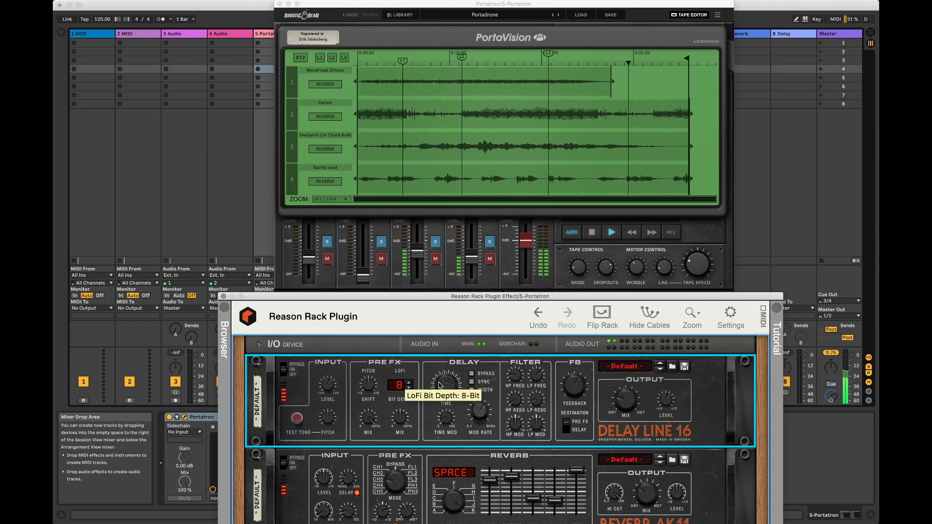
{"action": "left_click_drag", "start_coordinate": [579, 394], "coordinate": [539, 371]}
- Set Delay Line 16's LoFi bit depth to 10 and its time modulation to 4.7 %
{"action": "left_click", "coordinate": [409, 382]}
{"action": "left_click", "coordinate": [409, 383]}
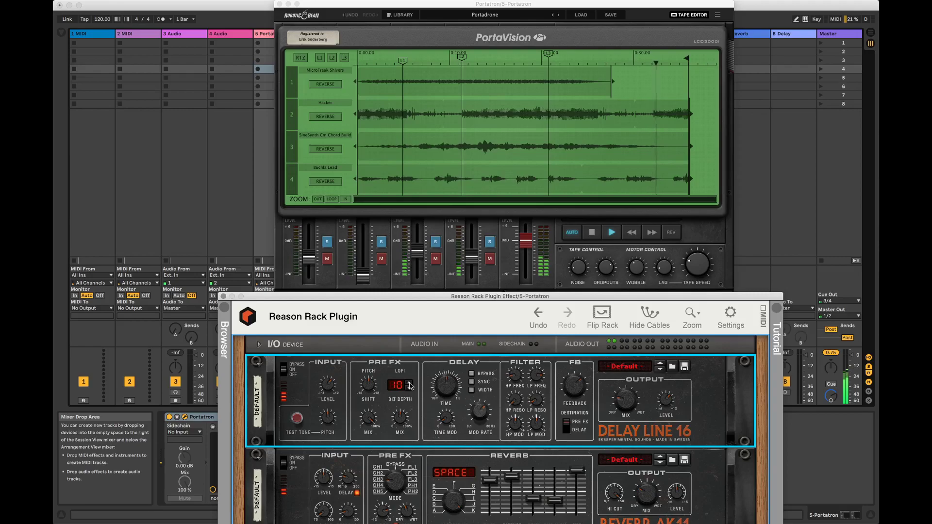
{"action": "mouse_move", "coordinate": [454, 390]}
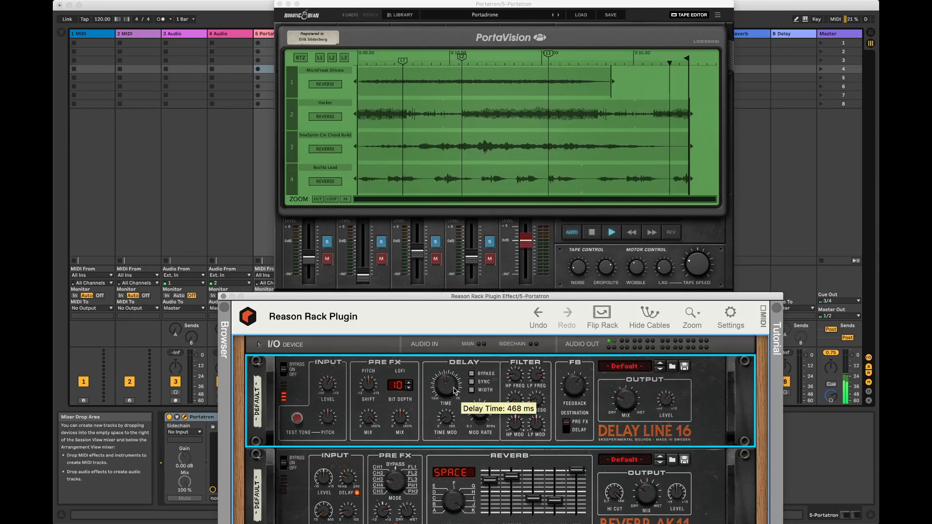
{"action": "left_click_drag", "start_coordinate": [455, 389], "coordinate": [448, 413]}
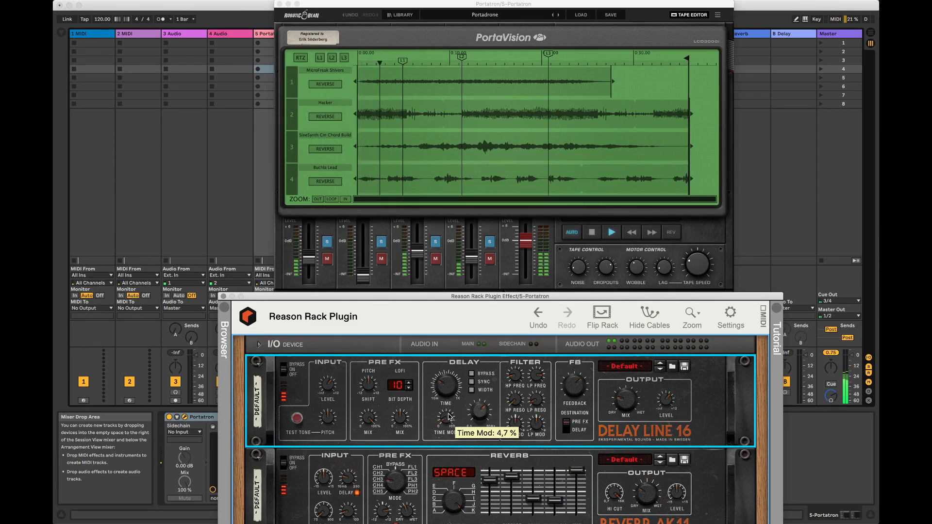
{"action": "left_click", "coordinate": [347, 481]}
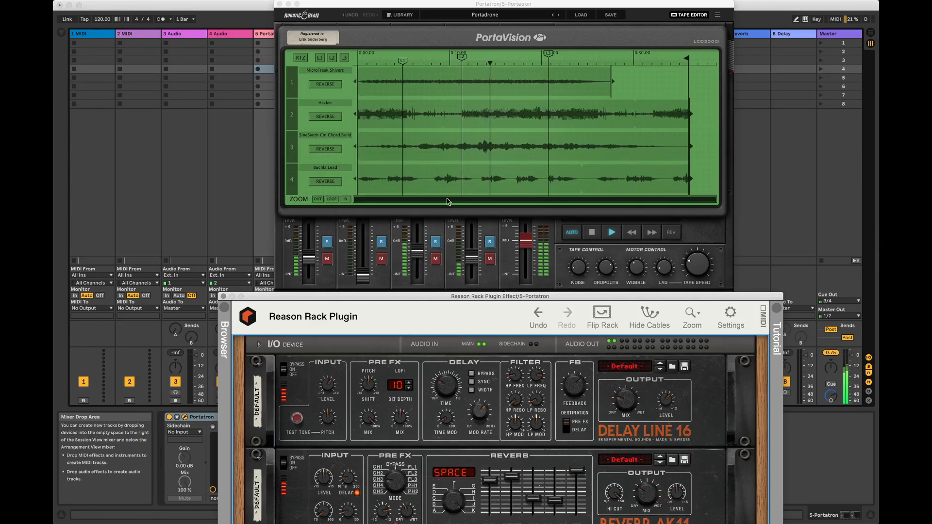
- Replace track 2's Hacker sample with SineSynth Cm-II-VI-I-G7 from the library's Synth Ambience category
{"action": "left_click", "coordinate": [325, 103]}
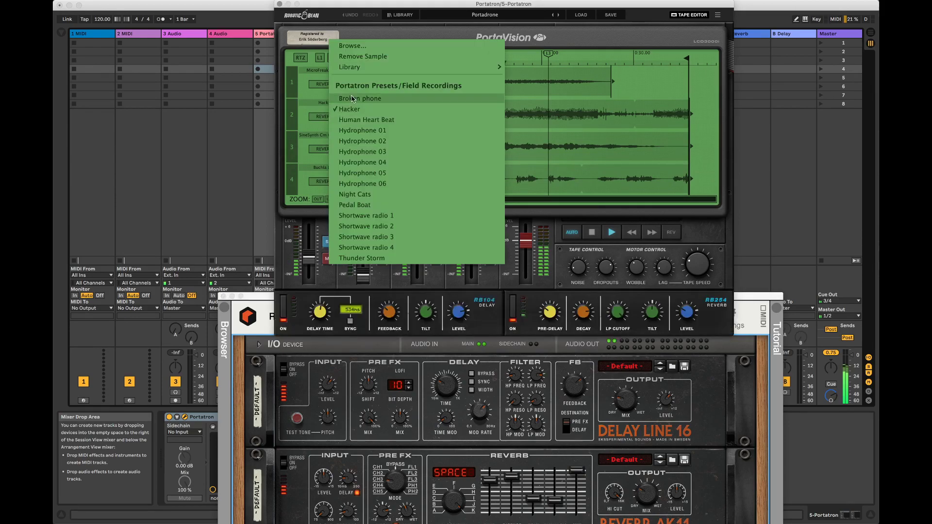
{"action": "mouse_move", "coordinate": [388, 68]}
{"action": "mouse_move", "coordinate": [542, 81]}
{"action": "mouse_move", "coordinate": [540, 122]}
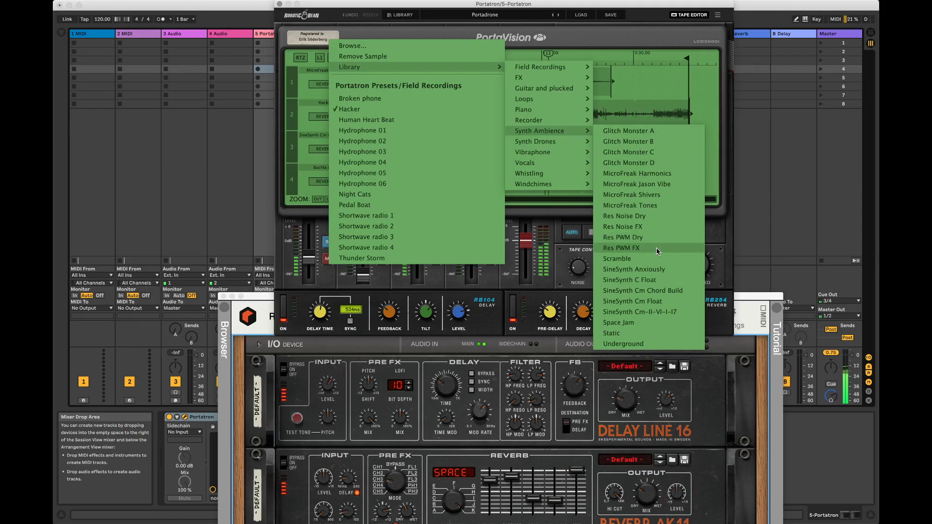
{"action": "left_click", "coordinate": [671, 315]}
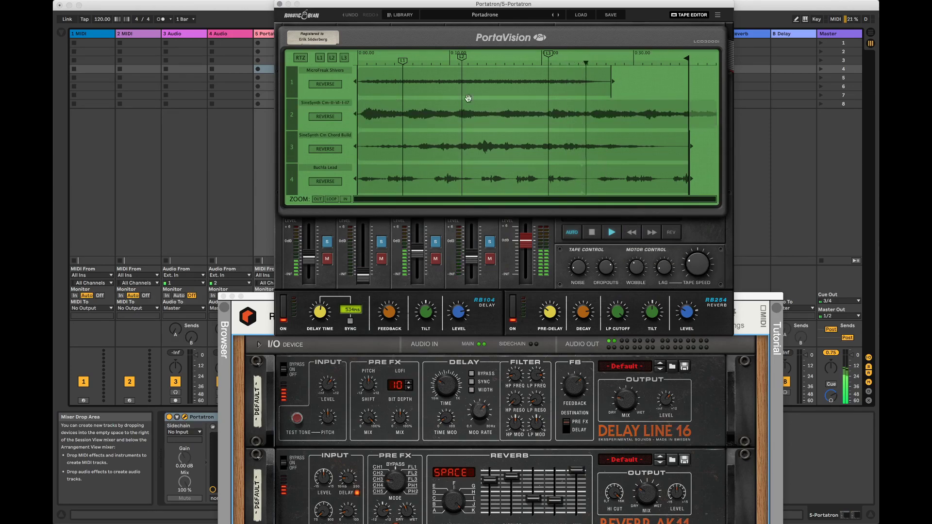
- Move locator L1 to about 0:07, L2 to about 0:16 and L3 to about 0:32
{"action": "mouse_move", "coordinate": [403, 61]}
{"action": "left_mouse_down"}
{"action": "mouse_move", "coordinate": [369, 65]}
{"action": "mouse_move", "coordinate": [509, 66]}
{"action": "left_mouse_up"}
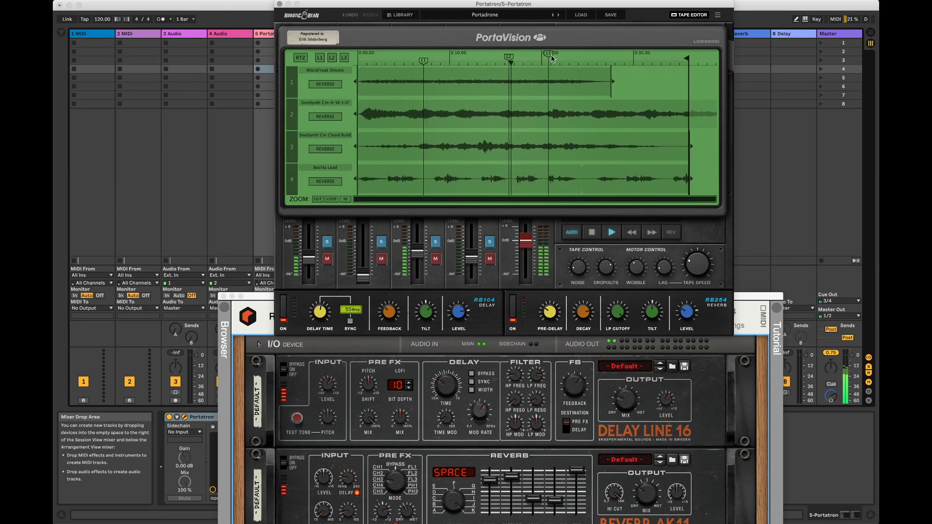
{"action": "left_click_drag", "start_coordinate": [552, 57], "coordinate": [648, 56]}
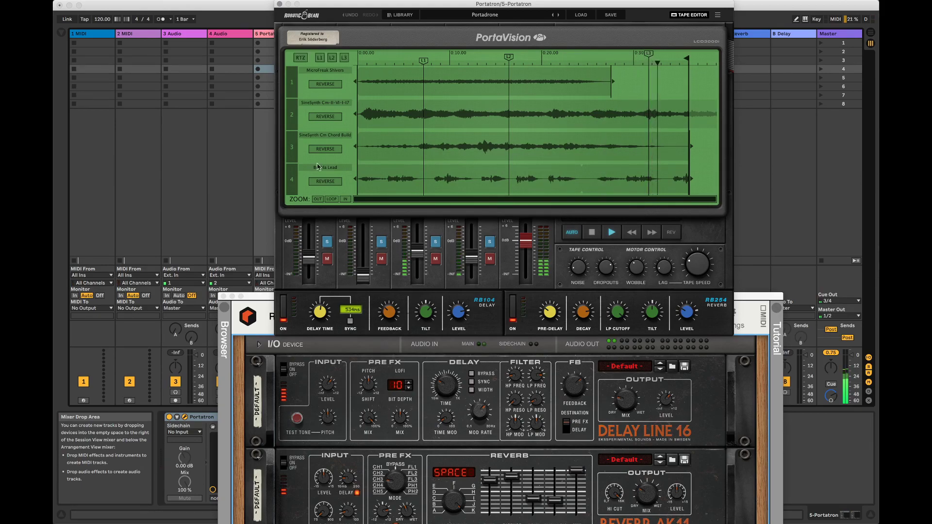
- Replace track 4's Buchla Lead with Grain Pad B and lower channel 4's level to about -15.83 dB
{"action": "left_click", "coordinate": [337, 170]}
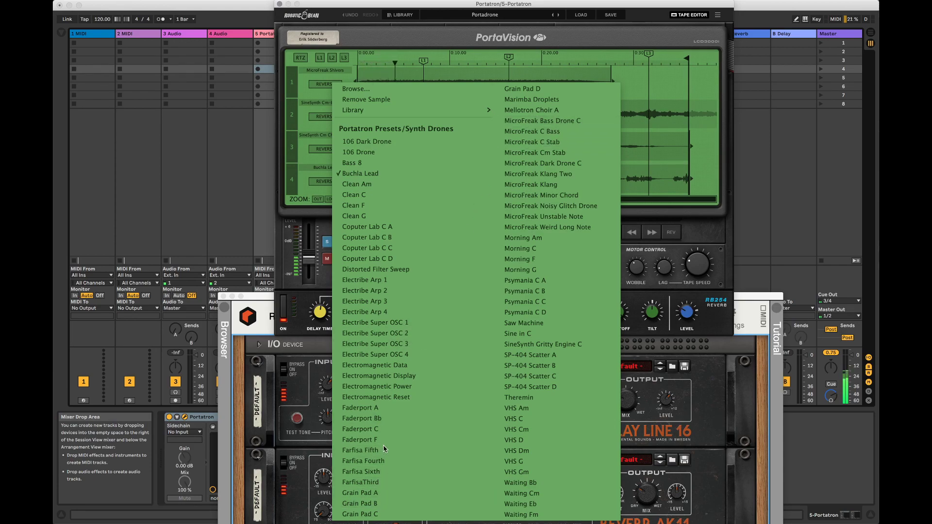
{"action": "left_click", "coordinate": [387, 506]}
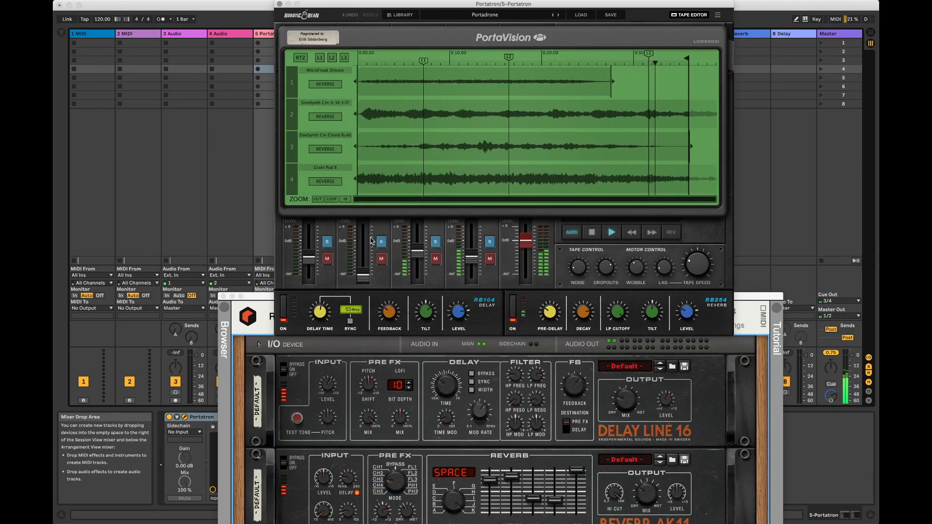
{"action": "left_click_drag", "start_coordinate": [472, 257], "coordinate": [473, 264]}
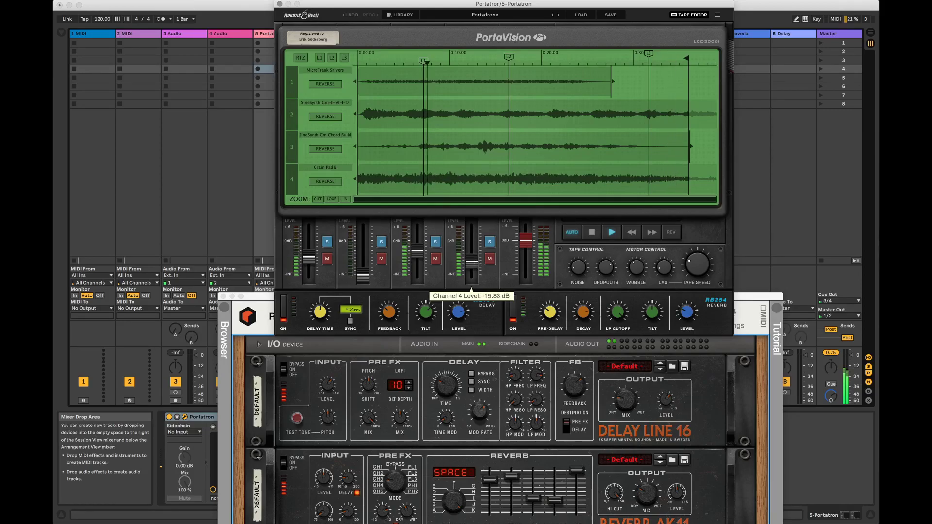
- Fine-tune channel 3's level and adjust the tape motor's wobble slightly
{"action": "left_click_drag", "start_coordinate": [419, 250], "coordinate": [422, 252]}
{"action": "left_click_drag", "start_coordinate": [668, 272], "coordinate": [604, 263]}
{"action": "left_click_drag", "start_coordinate": [636, 270], "coordinate": [637, 268]}
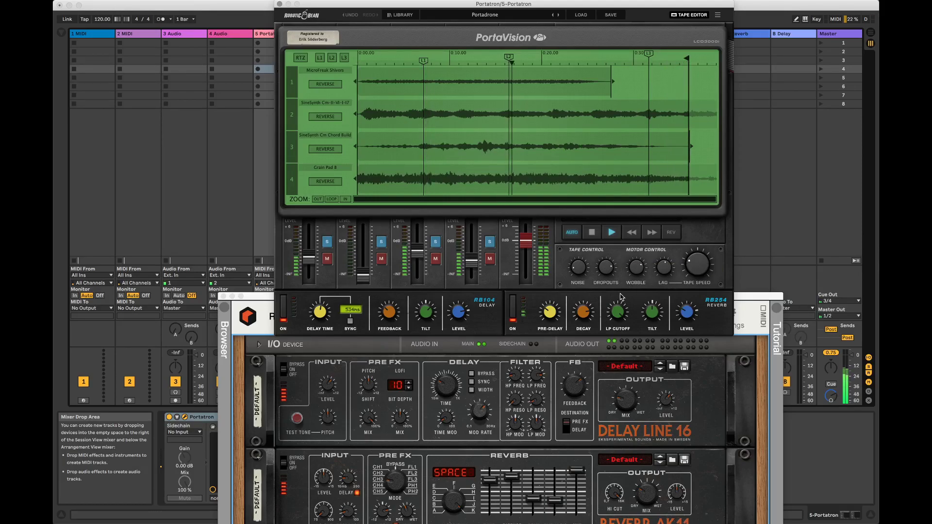
- Raise channel 1's level to about -2.44 dB, lower channel 3's level slightly and trim channel 4's level
{"action": "mouse_move", "coordinate": [479, 260]}
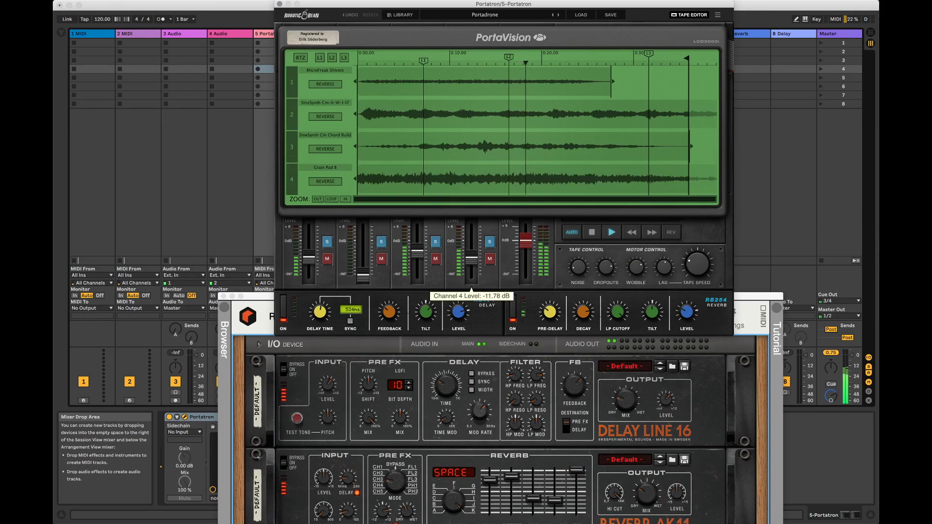
{"action": "left_click_drag", "start_coordinate": [417, 252], "coordinate": [471, 260]}
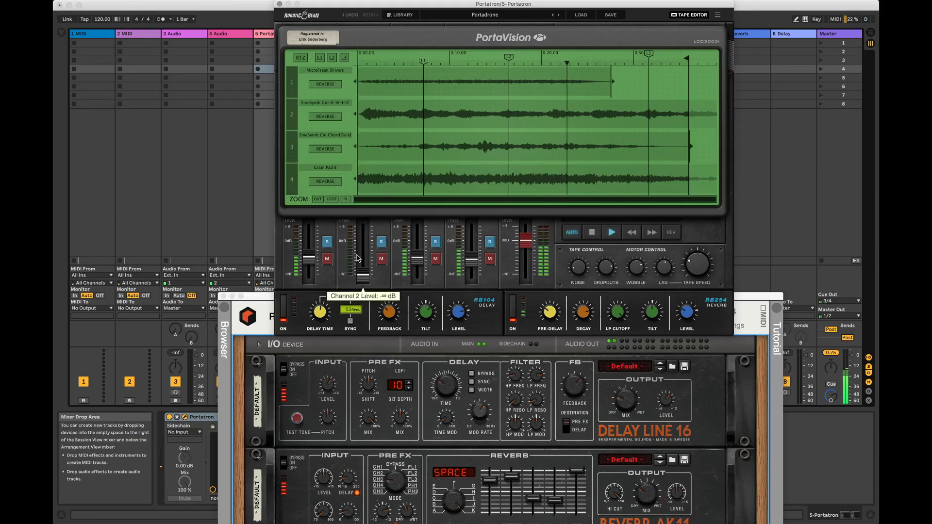
{"action": "left_click_drag", "start_coordinate": [309, 258], "coordinate": [309, 246]}
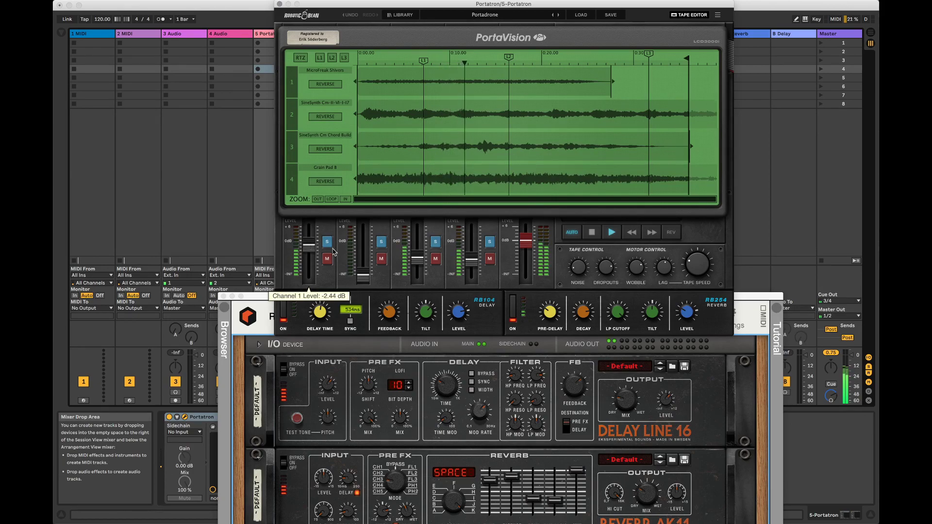
{"action": "left_click_drag", "start_coordinate": [471, 259], "coordinate": [418, 263]}
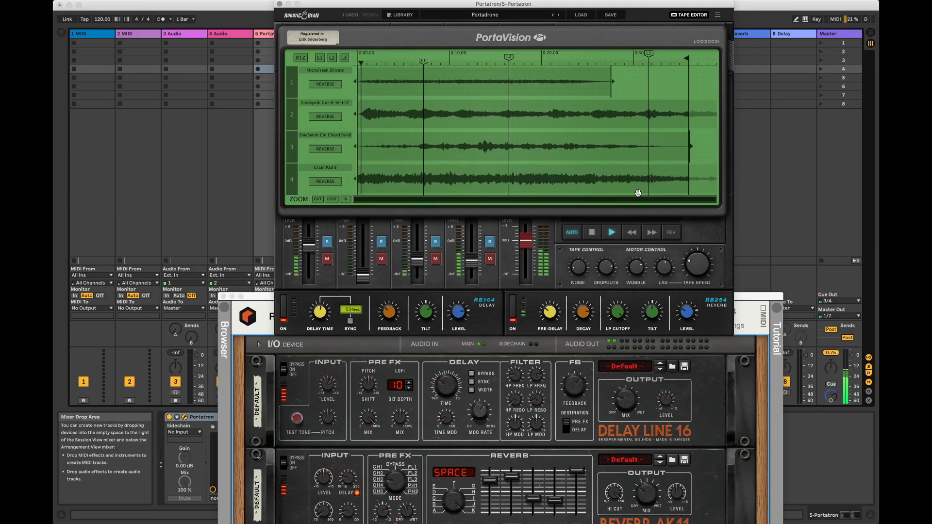
- Move the Reason Rack window up until Reverb AK11 is fully in view and bring Portatron back to the front
{"action": "left_click", "coordinate": [630, 410]}
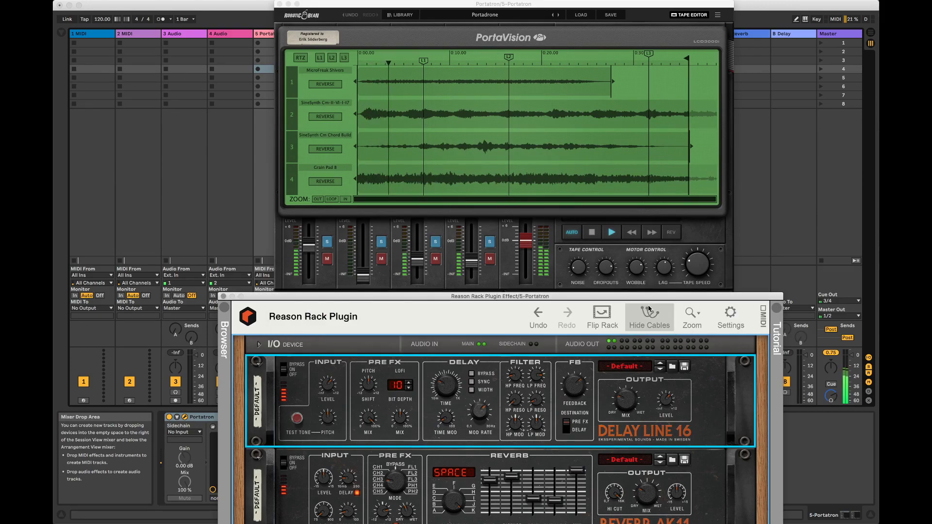
{"action": "left_click_drag", "start_coordinate": [644, 300], "coordinate": [645, 281]}
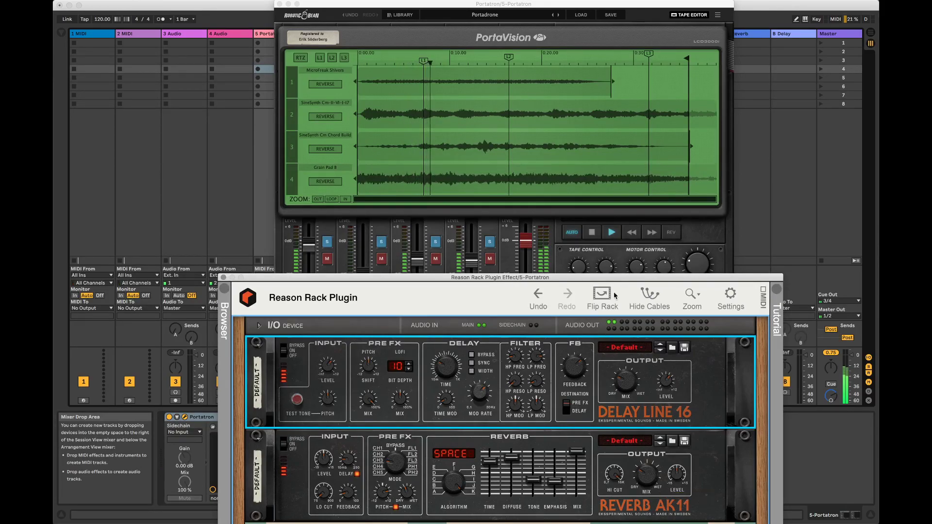
{"action": "left_click", "coordinate": [614, 268]}
- Adjust the tape dropouts amount and the motor's wobble slightly
{"action": "left_click_drag", "start_coordinate": [606, 267], "coordinate": [606, 320]}
{"action": "mouse_move", "coordinate": [636, 268]}
{"action": "left_mouse_down"}
{"action": "mouse_move", "coordinate": [636, 285]}
{"action": "mouse_move", "coordinate": [636, 274]}
{"action": "left_mouse_up"}
{"action": "mouse_move", "coordinate": [667, 270]}
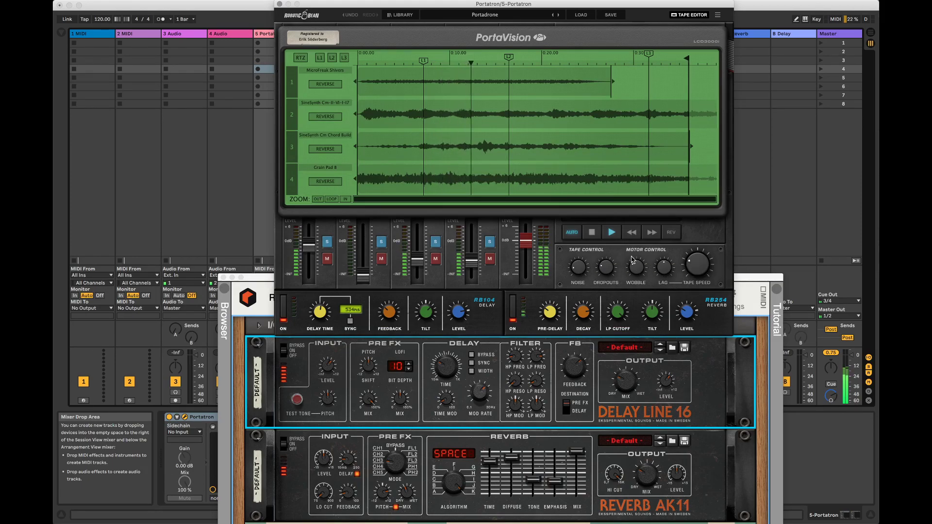
- Expose the circuit board behind the tape and motor controls, adjust drift amount and wow frequency, and set wow amount to 94%
{"action": "left_click", "coordinate": [560, 248]}
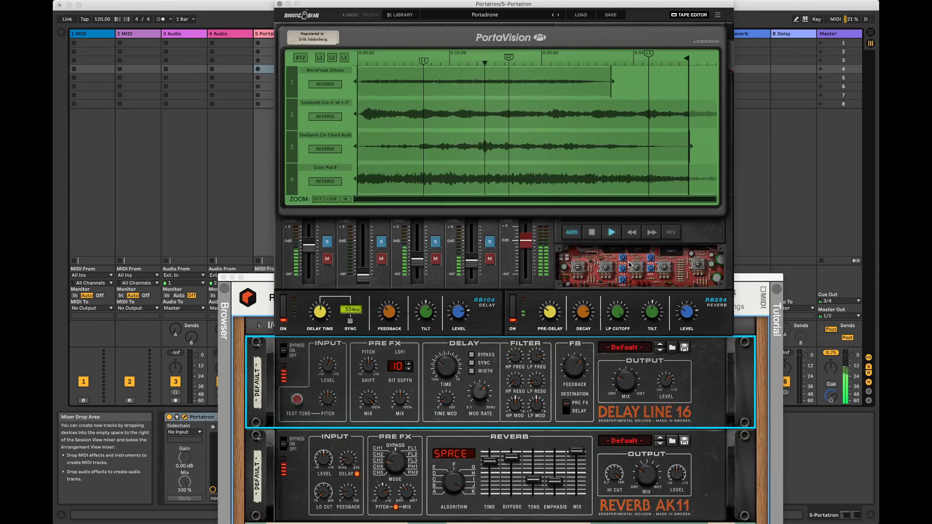
{"action": "mouse_move", "coordinate": [628, 264]}
{"action": "left_click_drag", "start_coordinate": [629, 265], "coordinate": [628, 259]}
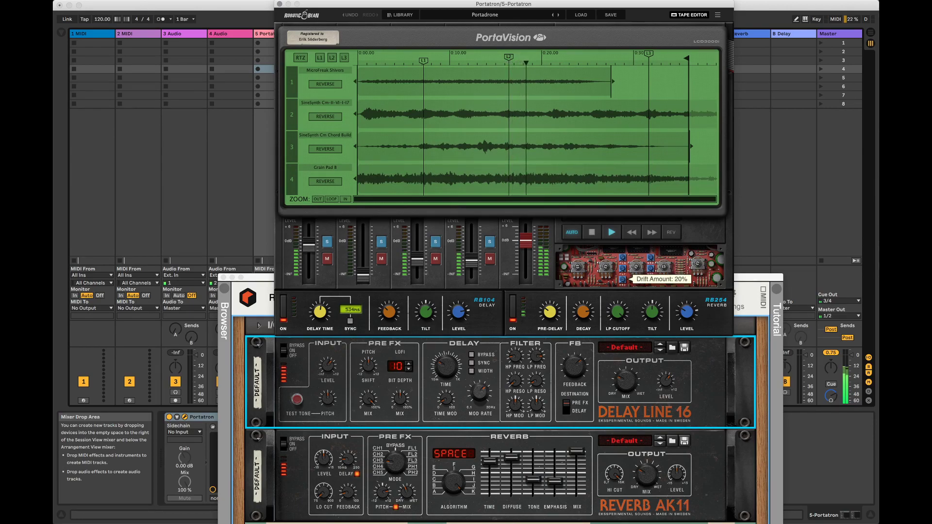
{"action": "mouse_move", "coordinate": [653, 269]}
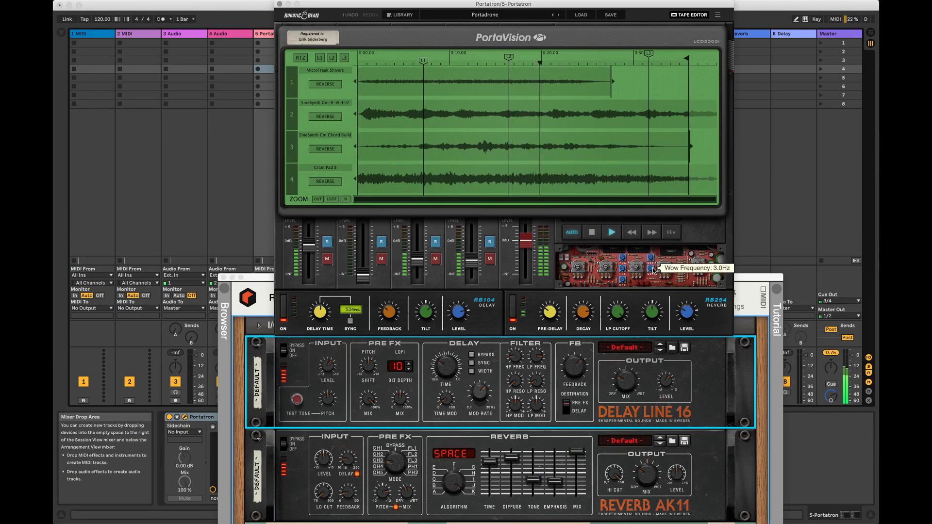
{"action": "left_click_drag", "start_coordinate": [650, 268], "coordinate": [650, 266]}
{"action": "mouse_move", "coordinate": [652, 258]}
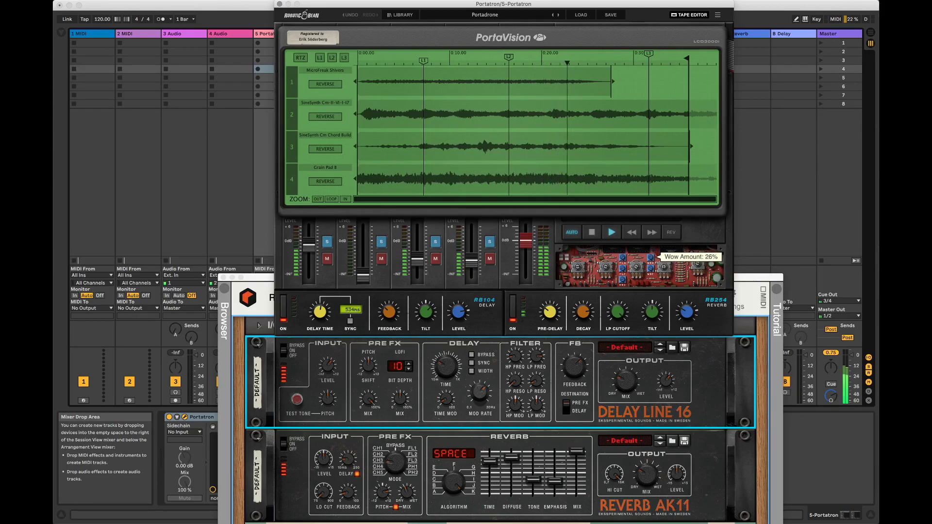
{"action": "left_click_drag", "start_coordinate": [651, 257], "coordinate": [651, 256]}
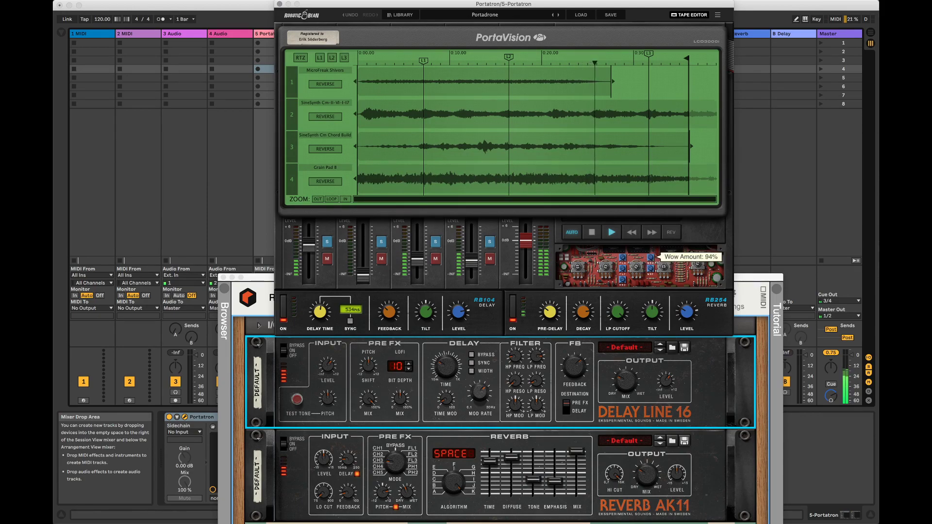
- Set the drift amount to 25% and the wobble amount to 41%, and close the circuit board cover
{"action": "mouse_move", "coordinate": [617, 258]}
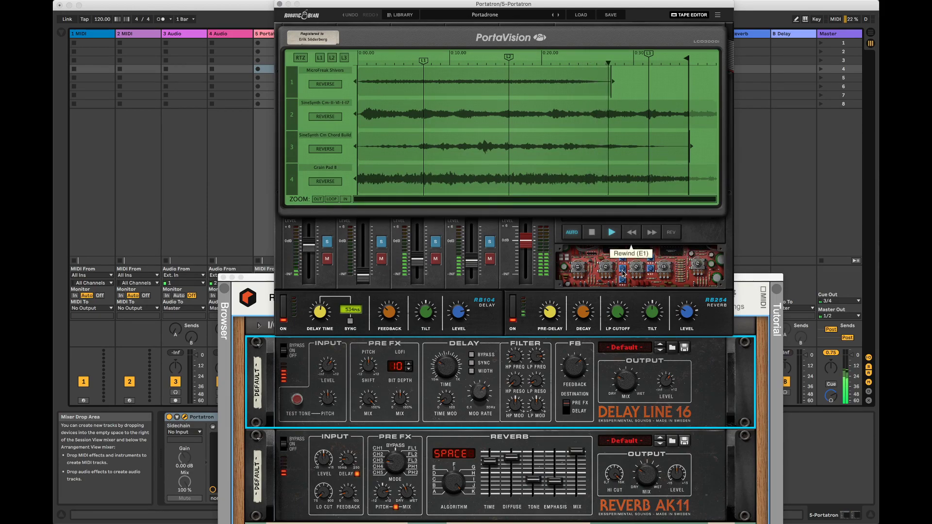
{"action": "left_click_drag", "start_coordinate": [622, 268], "coordinate": [622, 269]}
{"action": "mouse_move", "coordinate": [623, 280]}
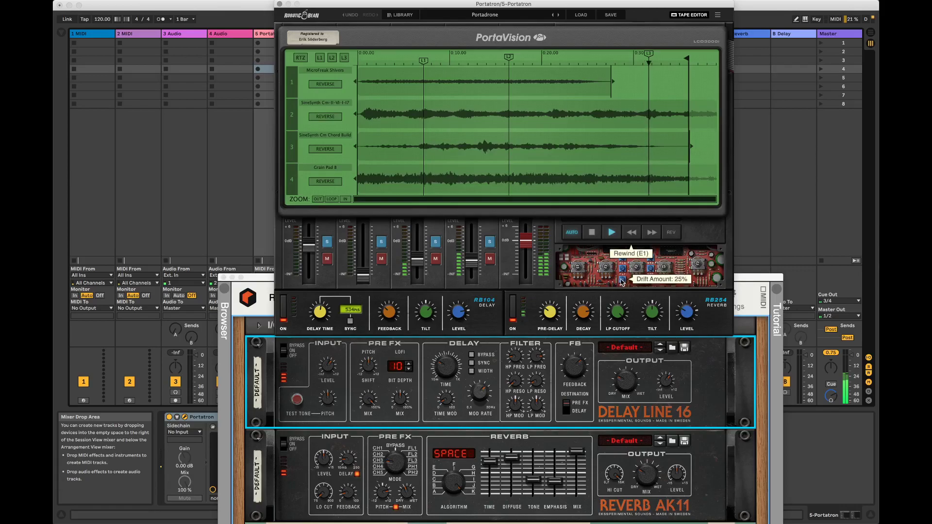
{"action": "mouse_move", "coordinate": [665, 270]}
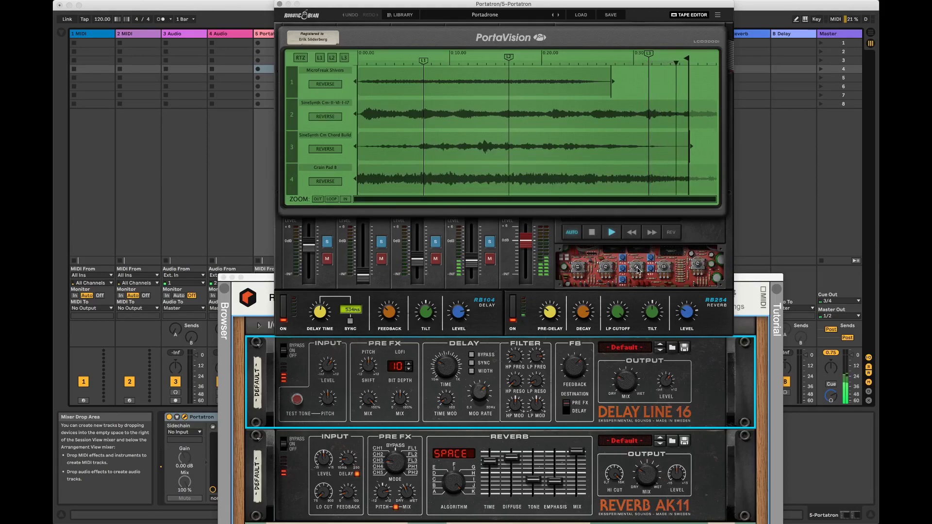
{"action": "left_click_drag", "start_coordinate": [636, 267], "coordinate": [636, 278]}
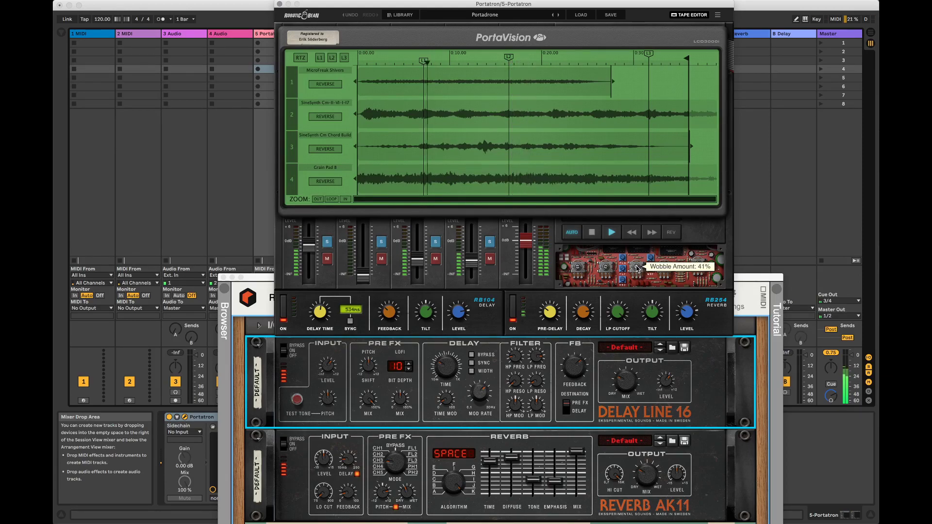
{"action": "left_click", "coordinate": [561, 251]}
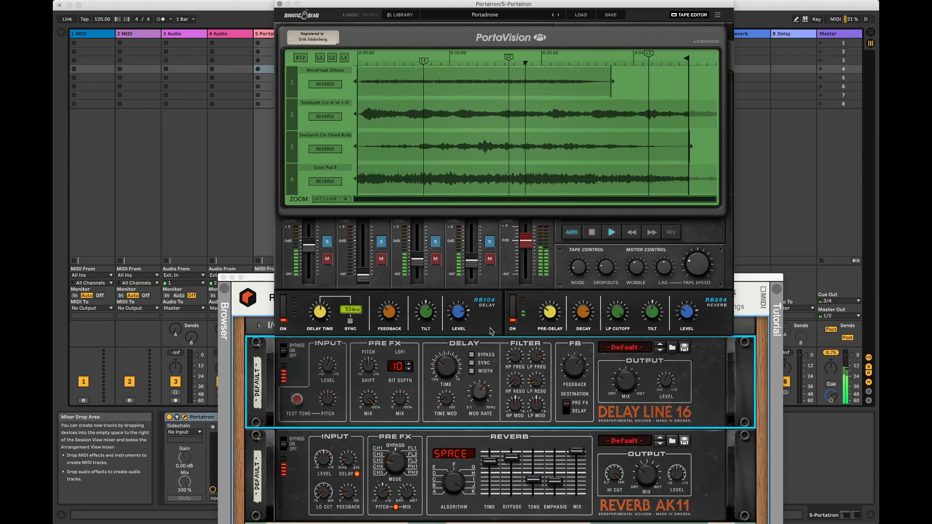
- Fine-tune the motor wobble and tape dropouts and set the tape noise level to 22%
{"action": "mouse_move", "coordinate": [646, 267]}
{"action": "left_click_drag", "start_coordinate": [646, 267], "coordinate": [605, 268]}
{"action": "mouse_move", "coordinate": [578, 267]}
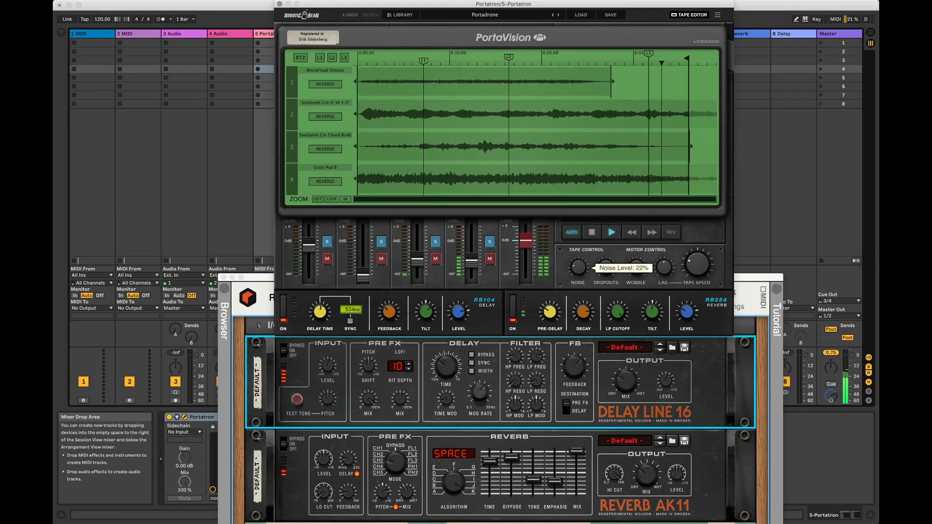
- In the full mixer view, raise channel 2's level and lower channel 4's slightly, and return to the tape editor
{"action": "left_click", "coordinate": [697, 15]}
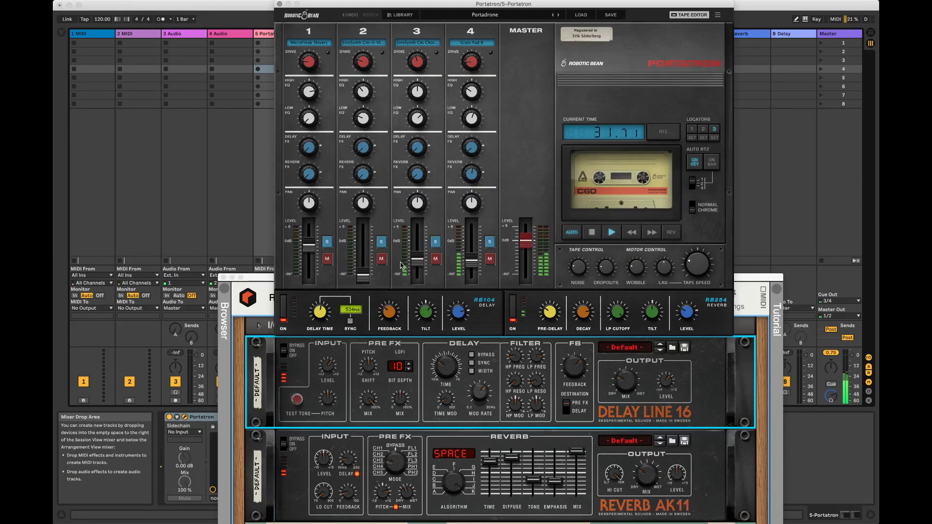
{"action": "left_click_drag", "start_coordinate": [363, 276], "coordinate": [363, 253]}
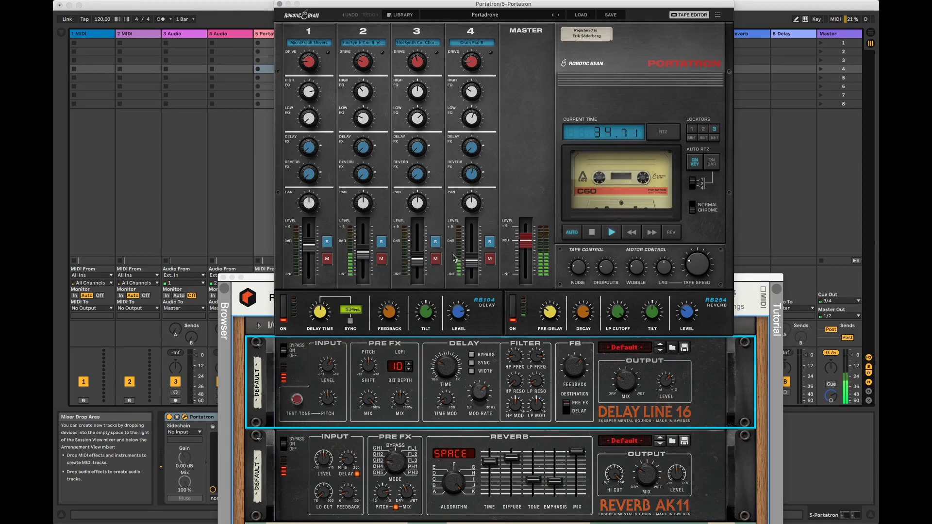
{"action": "left_click_drag", "start_coordinate": [471, 270], "coordinate": [471, 261]}
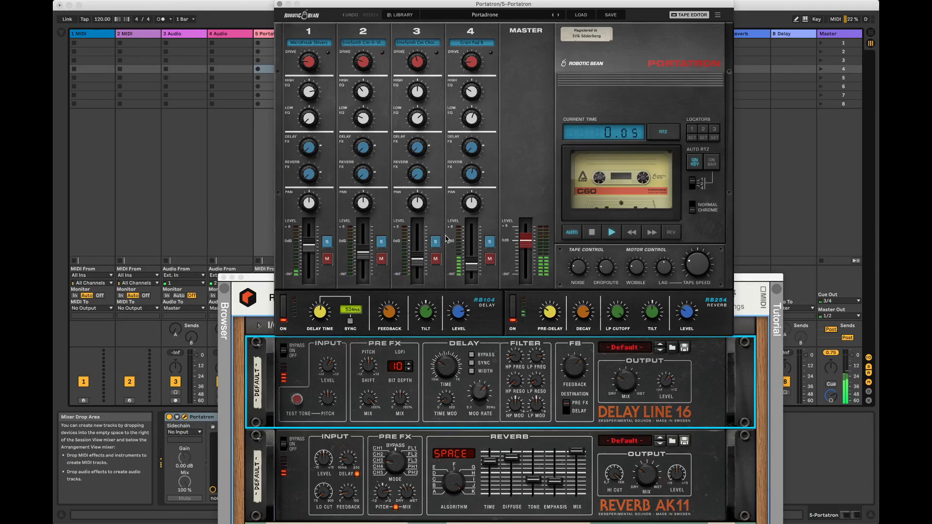
{"action": "left_click", "coordinate": [689, 15]}
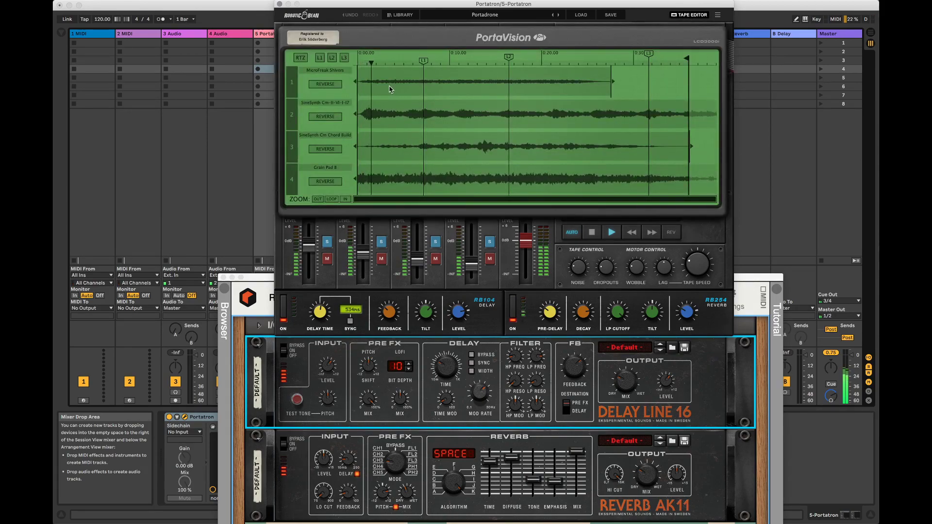
- Try shifting track 1's MicroFreak Shivers sample later along the timeline and move it back to the tape start
{"action": "left_click_drag", "start_coordinate": [391, 91], "coordinate": [345, 82]}
{"action": "scroll", "coordinate": [472, 94], "scroll_direction": "right", "scroll_amount": 1}
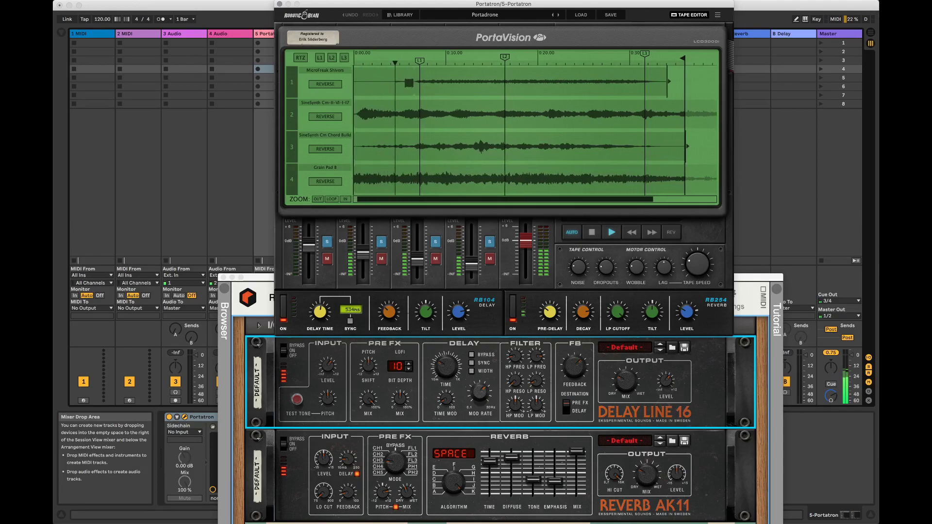
{"action": "mouse_move", "coordinate": [462, 92]}
{"action": "left_mouse_down"}
{"action": "mouse_move", "coordinate": [476, 91]}
{"action": "mouse_move", "coordinate": [438, 91]}
{"action": "mouse_move", "coordinate": [447, 88]}
{"action": "left_mouse_up"}
{"action": "left_click_drag", "start_coordinate": [356, 81], "coordinate": [412, 82]}
{"action": "left_click_drag", "start_coordinate": [480, 91], "coordinate": [386, 83]}
{"action": "scroll", "coordinate": [431, 88], "scroll_direction": "left", "scroll_amount": 1}
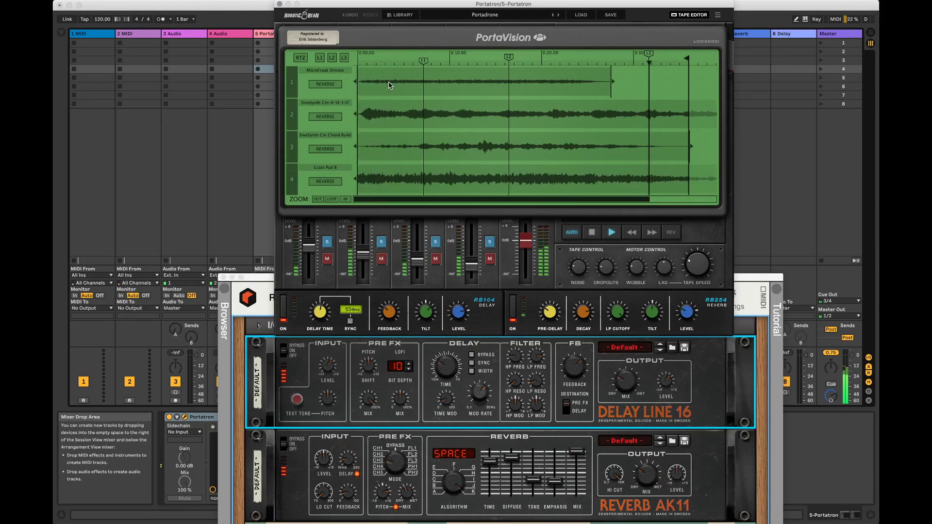
- Replace track 1's sample with MicroFreak Tones and extend its clip to the tape loop end at about 0:36
{"action": "mouse_move", "coordinate": [612, 82]}
{"action": "left_mouse_down"}
{"action": "mouse_move", "coordinate": [672, 86]}
{"action": "mouse_move", "coordinate": [604, 83]}
{"action": "left_mouse_up"}
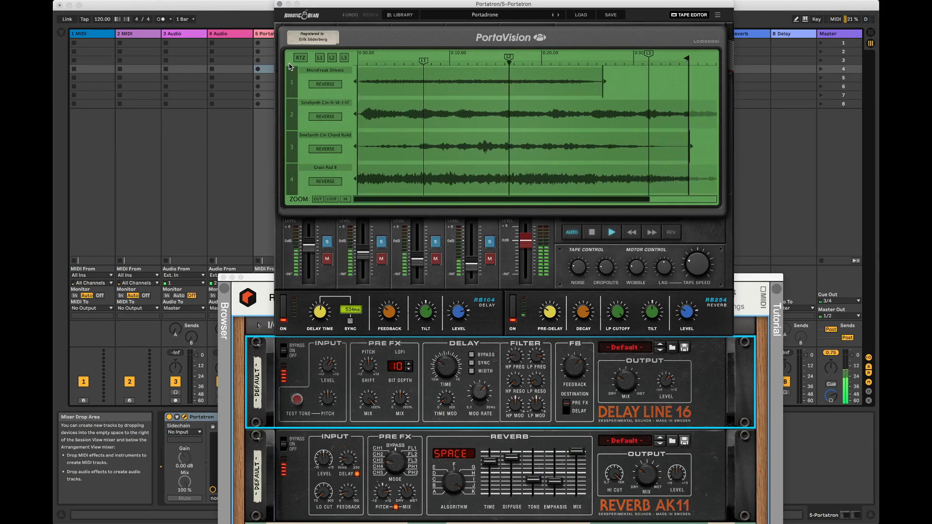
{"action": "left_click", "coordinate": [333, 73]}
{"action": "left_click", "coordinate": [361, 88]}
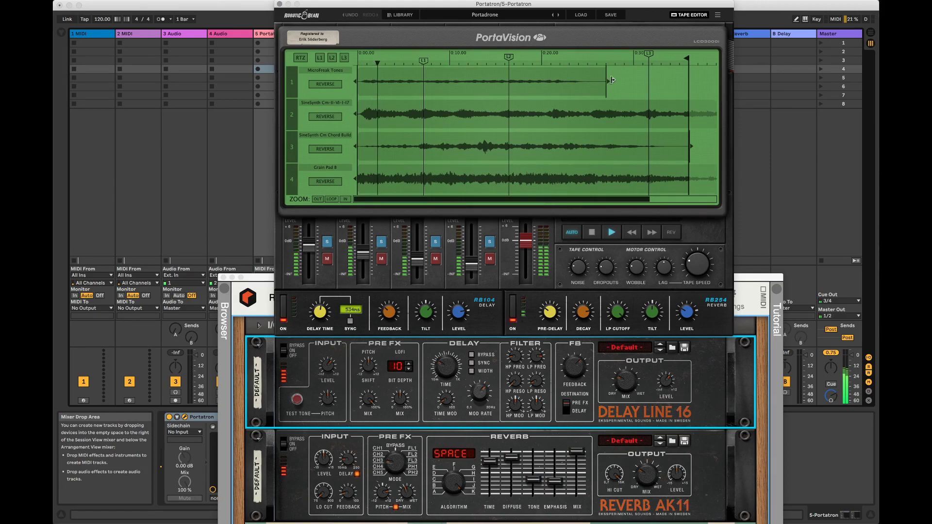
{"action": "left_click_drag", "start_coordinate": [610, 80], "coordinate": [691, 81]}
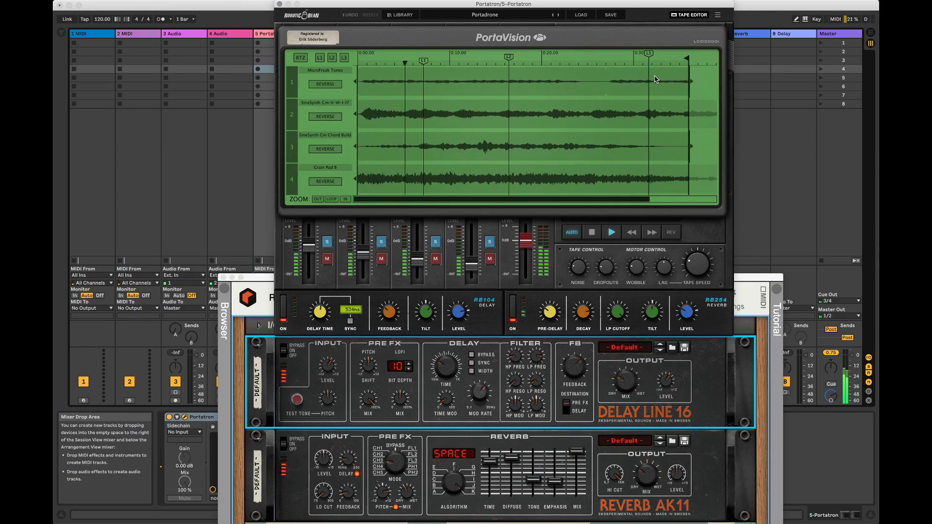
- Move the tape loop end to about 0:50 and extend the clips on tracks 1 and 4 to reach it
{"action": "mouse_move", "coordinate": [686, 59]}
{"action": "left_mouse_down"}
{"action": "mouse_move", "coordinate": [710, 59]}
{"action": "mouse_move", "coordinate": [672, 61]}
{"action": "mouse_move", "coordinate": [686, 59]}
{"action": "left_mouse_up"}
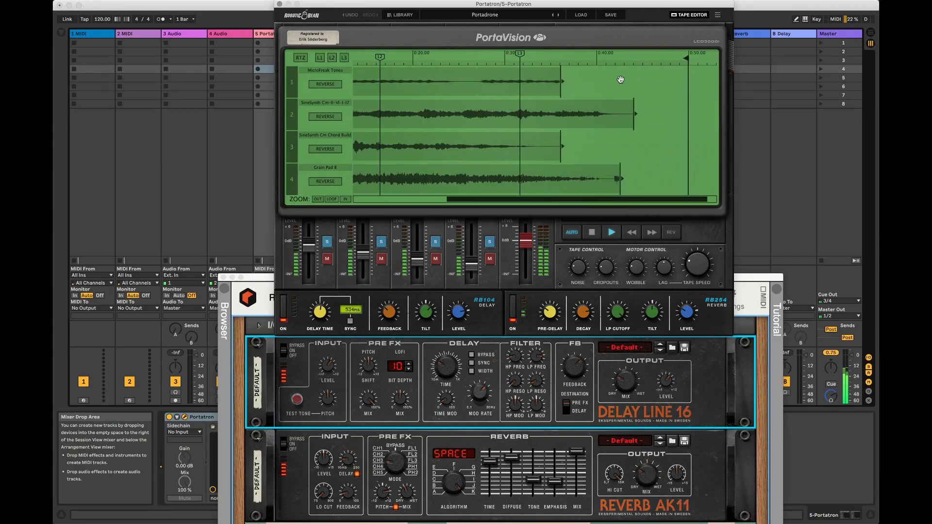
{"action": "left_click_drag", "start_coordinate": [561, 83], "coordinate": [686, 85]}
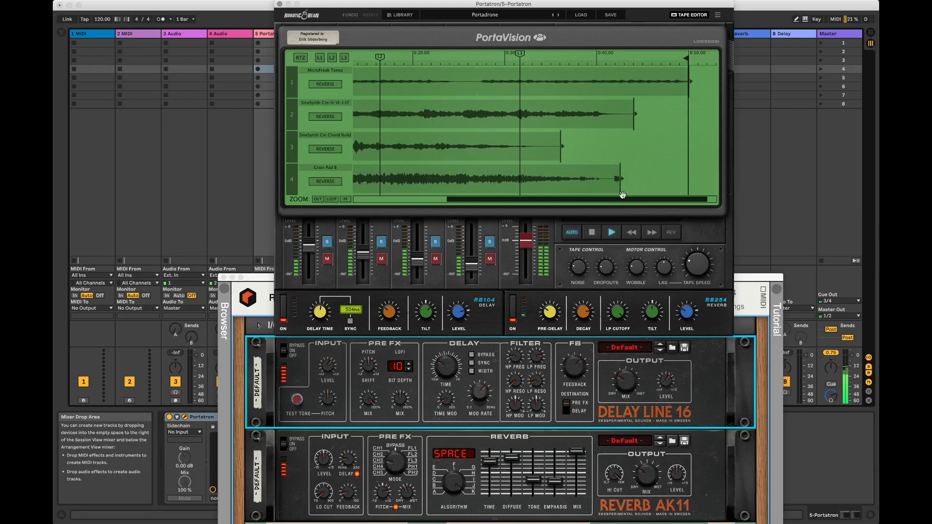
{"action": "left_click_drag", "start_coordinate": [627, 178], "coordinate": [688, 178]}
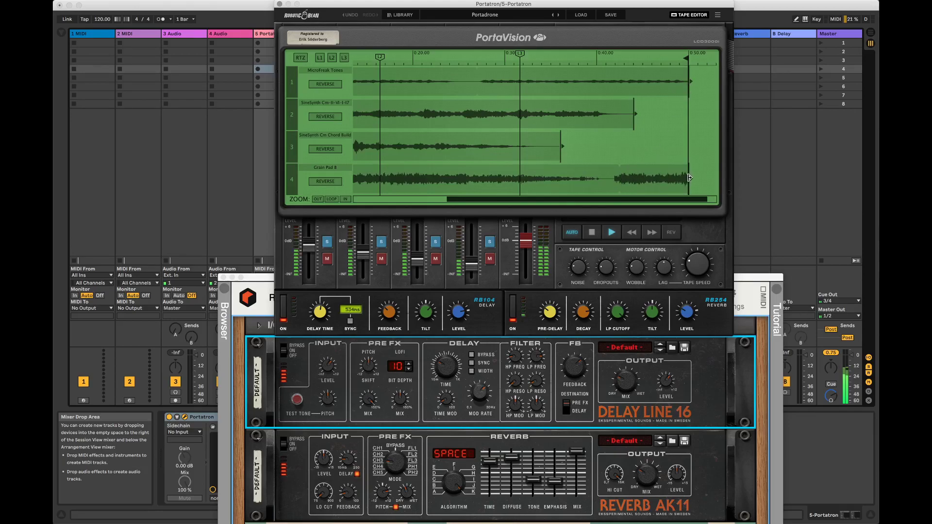
- Move locator L3 to about 0:38 and L1 to about 0:08, and nudge L2 near 0:16
{"action": "left_click_drag", "start_coordinate": [520, 56], "coordinate": [579, 55]}
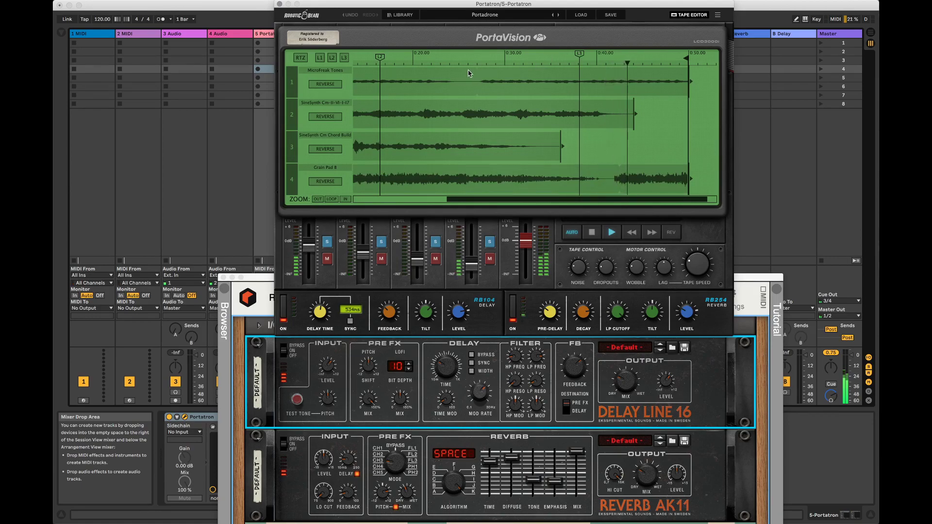
{"action": "mouse_move", "coordinate": [380, 56]}
{"action": "left_mouse_down"}
{"action": "mouse_move", "coordinate": [424, 59]}
{"action": "mouse_move", "coordinate": [382, 60]}
{"action": "left_mouse_up"}
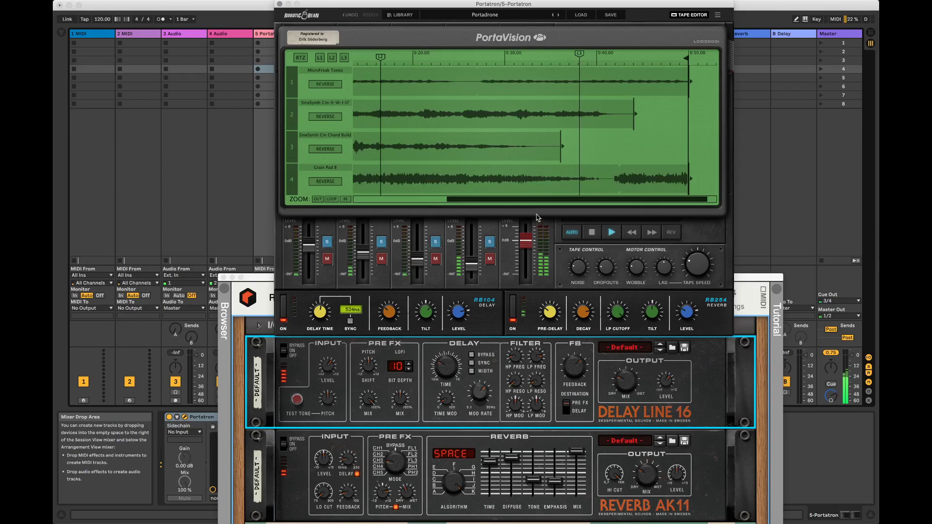
{"action": "left_click_drag", "start_coordinate": [538, 201], "coordinate": [445, 201]}
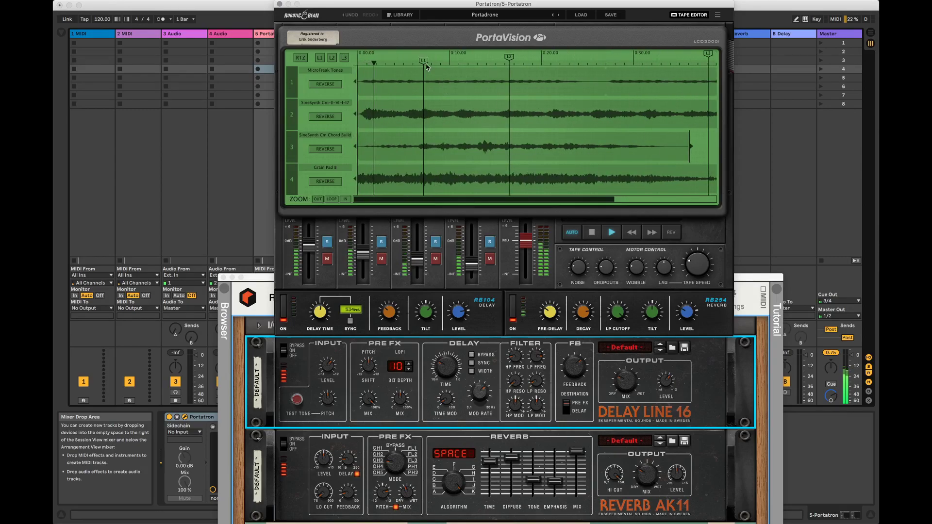
{"action": "left_click_drag", "start_coordinate": [424, 63], "coordinate": [453, 65]}
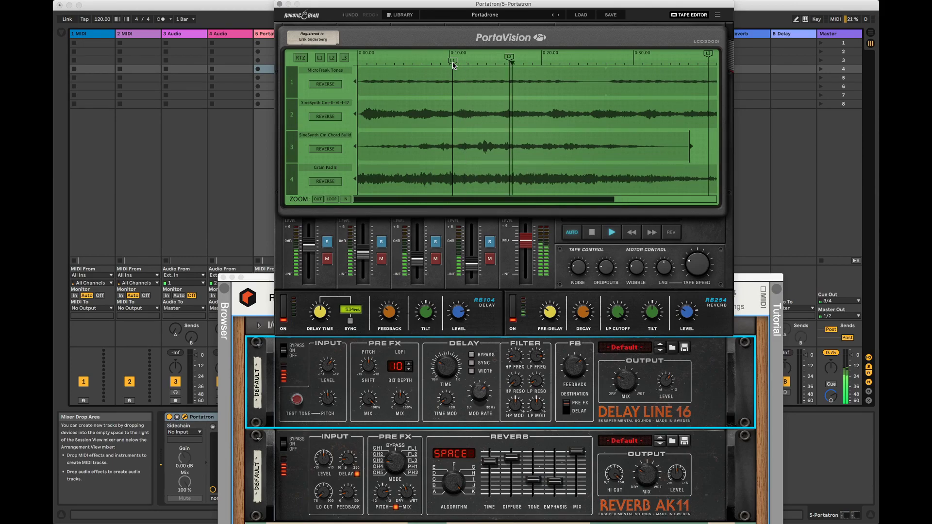
{"action": "left_click_drag", "start_coordinate": [453, 63], "coordinate": [435, 64]}
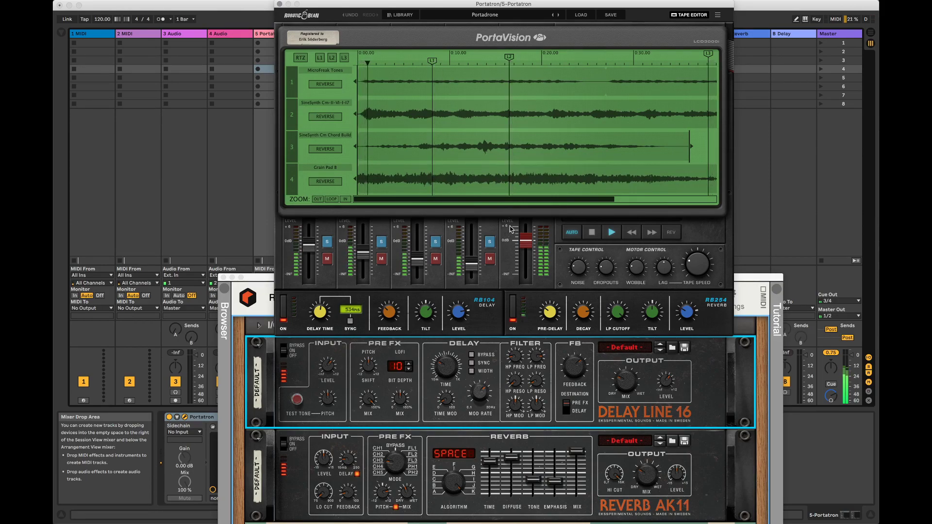
- Audition the tape locator jumps, and move locator L2 to about 0:21 and L3 to about 0:32
{"action": "key", "text": "1"}
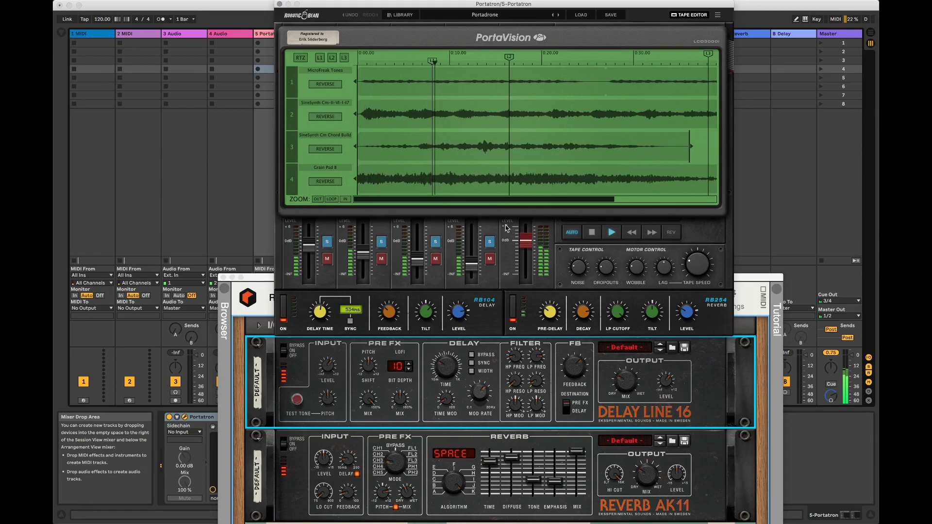
{"action": "key", "text": "0"}
{"action": "key", "text": "2"}
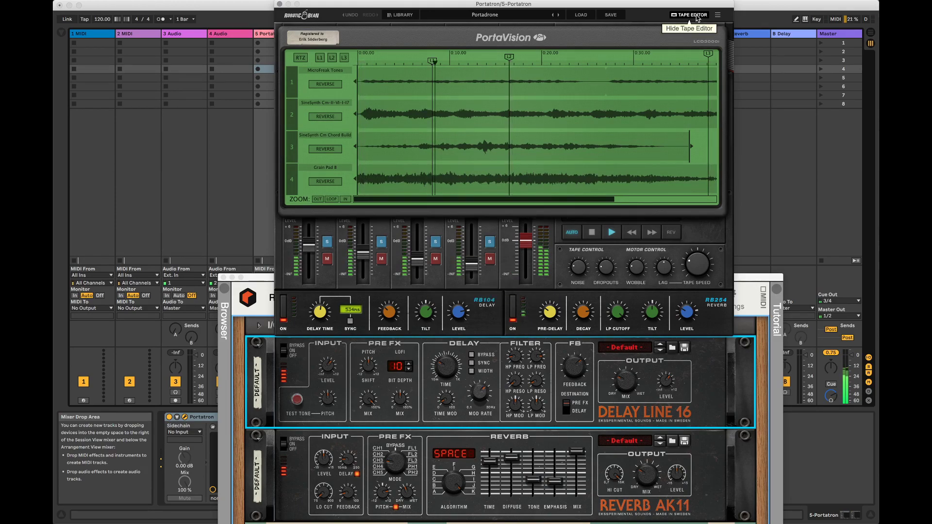
{"action": "mouse_move", "coordinate": [504, 53]}
{"action": "left_mouse_down"}
{"action": "mouse_move", "coordinate": [602, 56]}
{"action": "mouse_move", "coordinate": [553, 60]}
{"action": "left_mouse_up"}
{"action": "left_click_drag", "start_coordinate": [713, 60], "coordinate": [653, 59]}
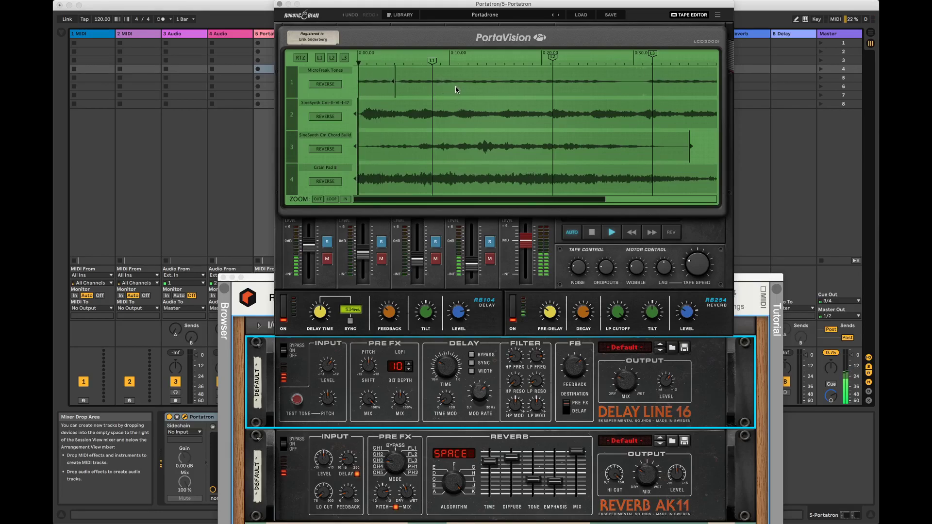
- Shift track 2's SineSynth sample about 7 seconds later and extend its clip start back to the tape start
{"action": "mouse_move", "coordinate": [358, 113]}
{"action": "left_mouse_down"}
{"action": "mouse_move", "coordinate": [409, 111]}
{"action": "mouse_move", "coordinate": [347, 114]}
{"action": "left_mouse_up"}
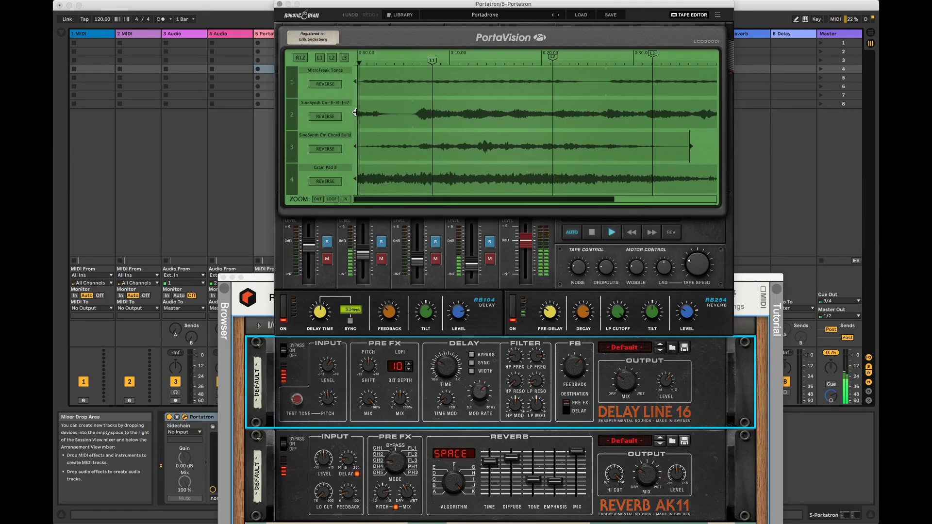
{"action": "left_click_drag", "start_coordinate": [416, 120], "coordinate": [425, 121]}
{"action": "left_click_drag", "start_coordinate": [366, 114], "coordinate": [346, 114]}
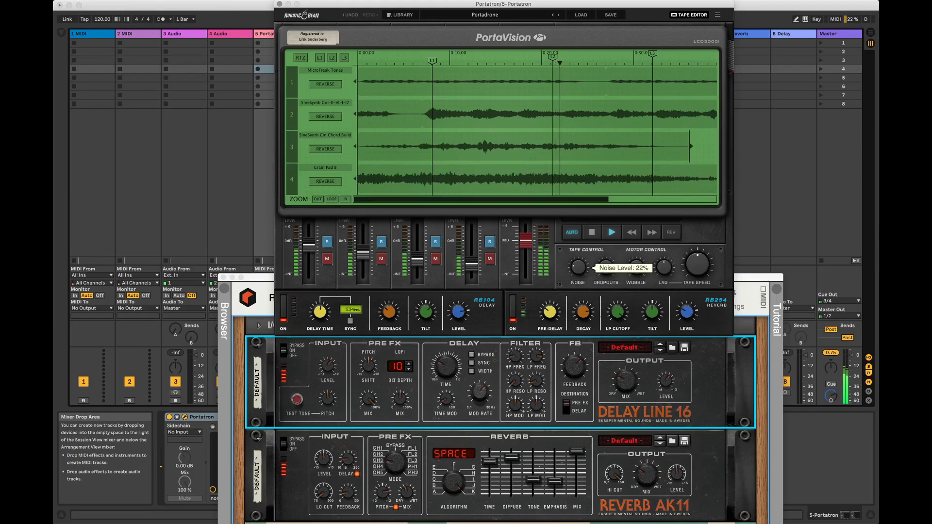
- Return to the mixer view, lower channel 4's level slightly and reduce its reverb send
{"action": "left_click", "coordinate": [689, 15]}
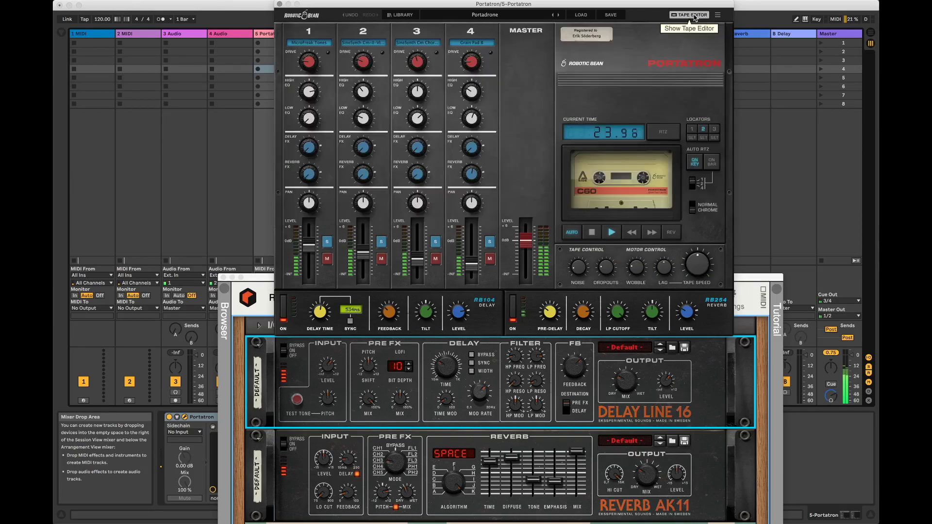
{"action": "mouse_move", "coordinate": [471, 263]}
{"action": "left_mouse_down"}
{"action": "mouse_move", "coordinate": [471, 248]}
{"action": "mouse_move", "coordinate": [472, 264]}
{"action": "left_mouse_up"}
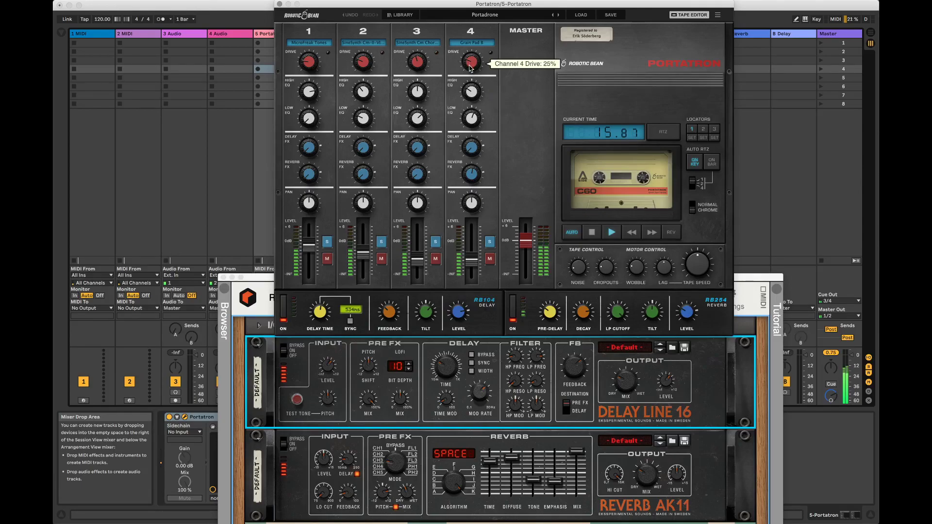
{"action": "left_click_drag", "start_coordinate": [472, 260], "coordinate": [473, 263]}
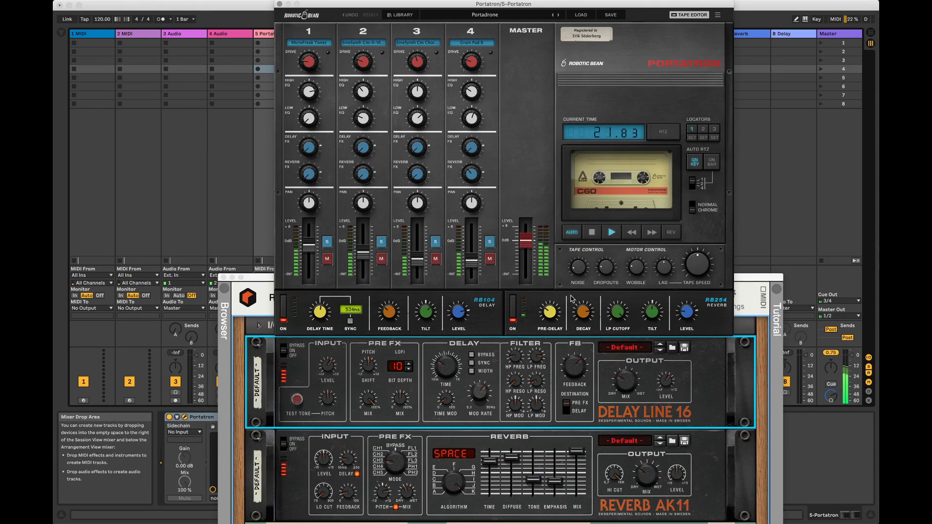
{"action": "left_click_drag", "start_coordinate": [471, 265], "coordinate": [471, 268]}
{"action": "left_click_drag", "start_coordinate": [471, 174], "coordinate": [471, 194]}
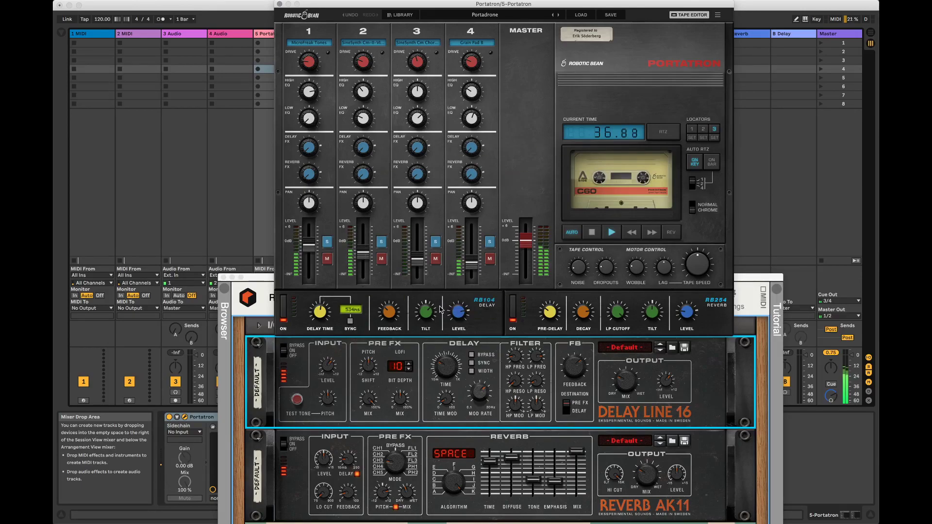
- Check Delay Line 16's rear cabling and set its Time Mod to 6.2 % and Feedback to 0.1 dB
{"action": "left_click", "coordinate": [632, 384]}
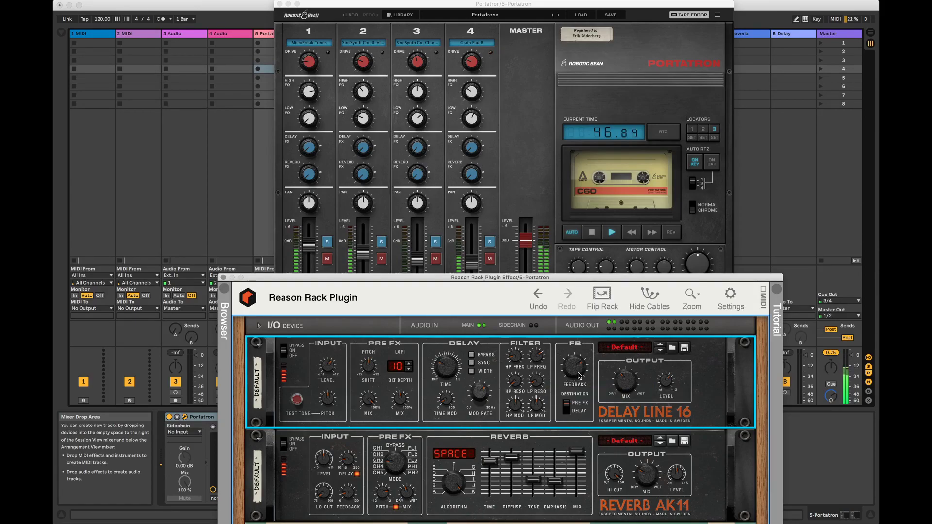
{"action": "mouse_move", "coordinate": [579, 375]}
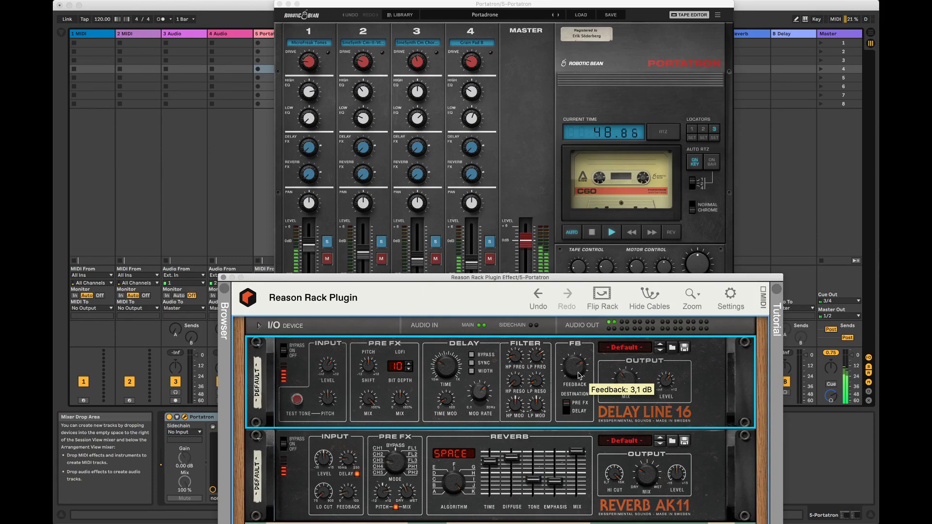
{"action": "key", "text": "Tab"}
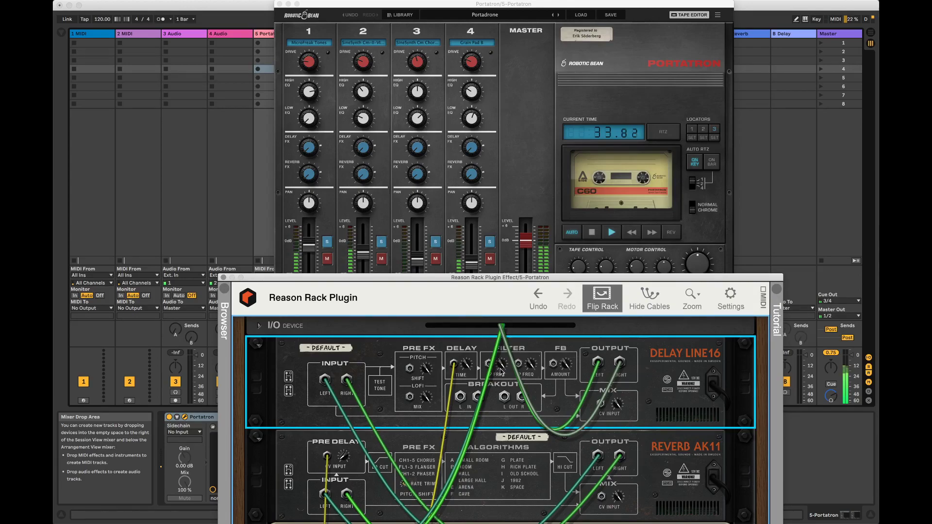
{"action": "key", "text": "Tab"}
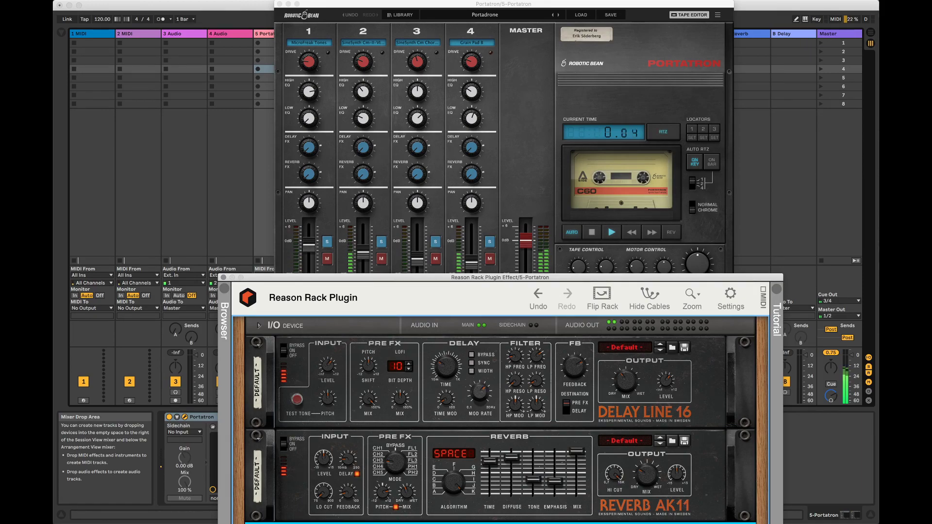
{"action": "left_click", "coordinate": [447, 399]}
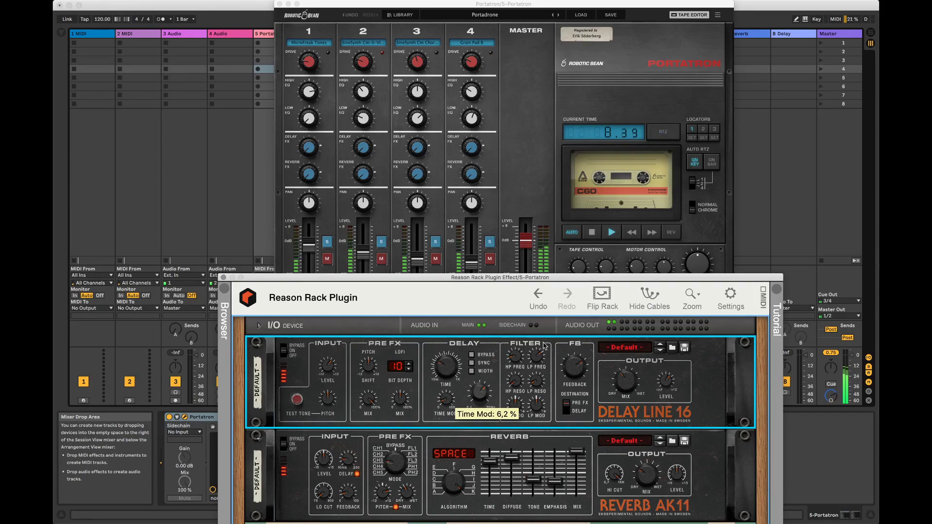
{"action": "left_click_drag", "start_coordinate": [543, 355], "coordinate": [572, 366]}
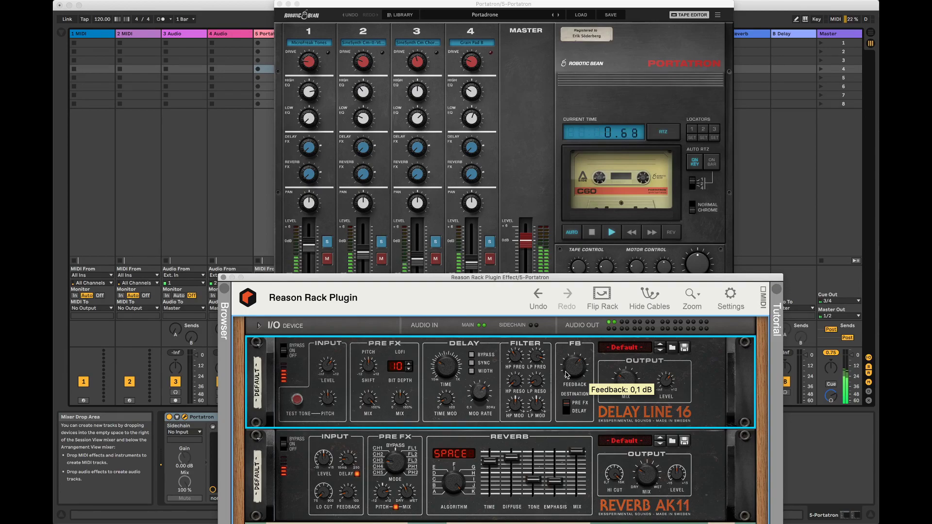
- Set Reverb AK11's reverb time to 9.46 sec, lower diffuse and tone, raise emphasis, and try the OldSch algorithm
{"action": "left_click", "coordinate": [632, 471]}
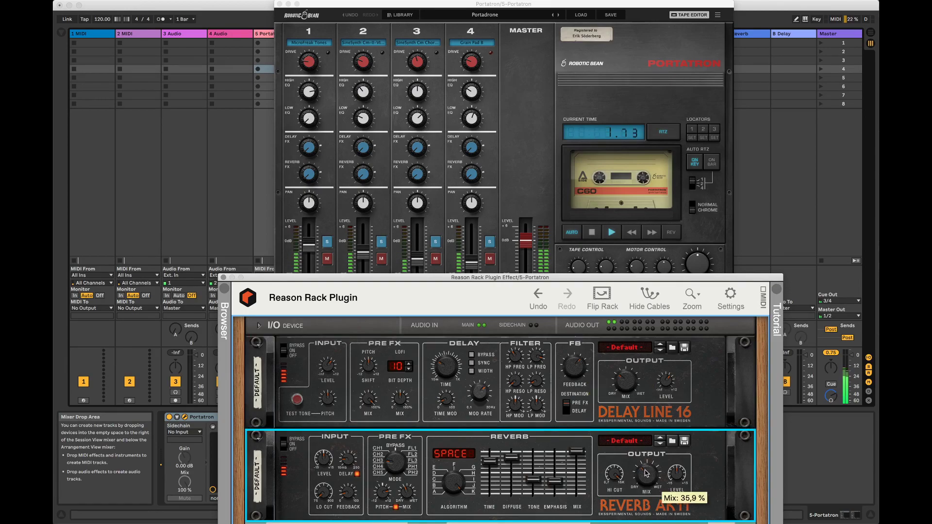
{"action": "left_click_drag", "start_coordinate": [537, 478], "coordinate": [513, 472]}
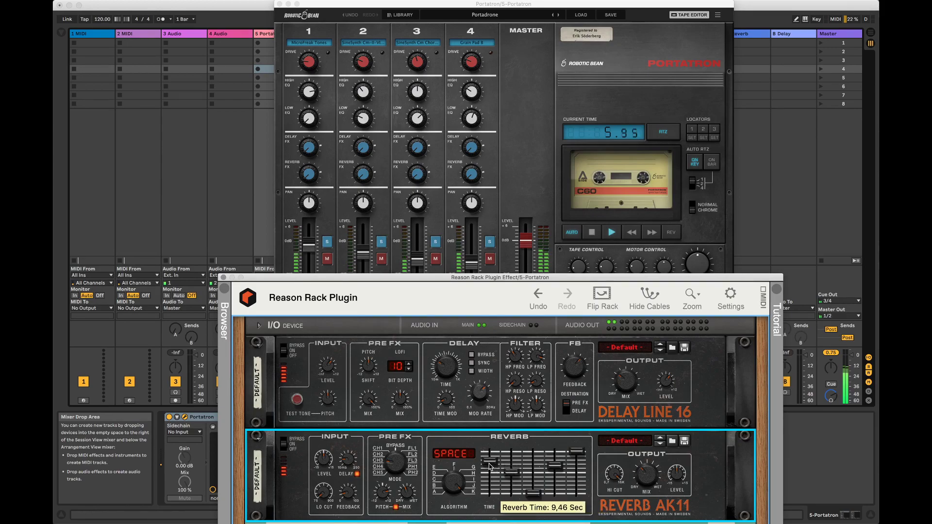
{"action": "left_click_drag", "start_coordinate": [447, 484], "coordinate": [450, 490]}
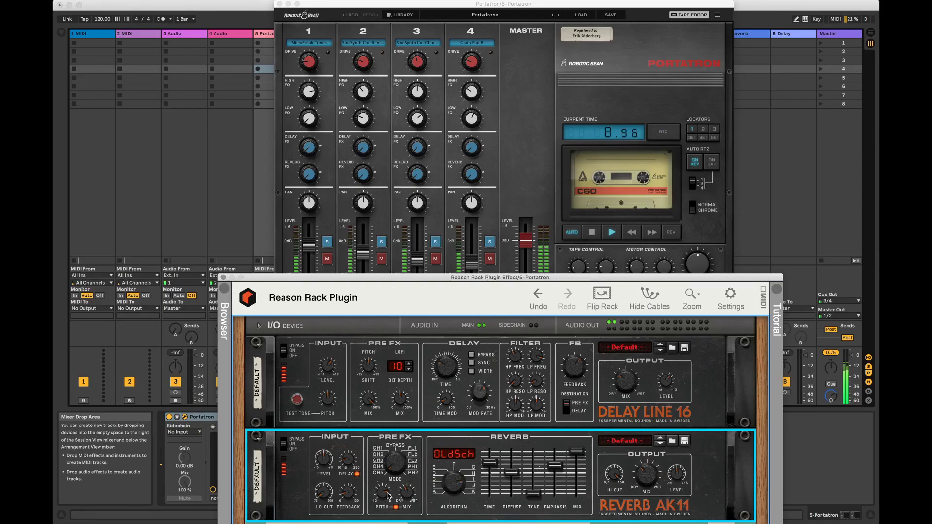
- Set Reverb AK11's rear Pre-Delay CV Input amount to 3 and switch its algorithm to R Plat
{"action": "scroll", "coordinate": [407, 498], "scroll_direction": "down", "scroll_amount": 3}
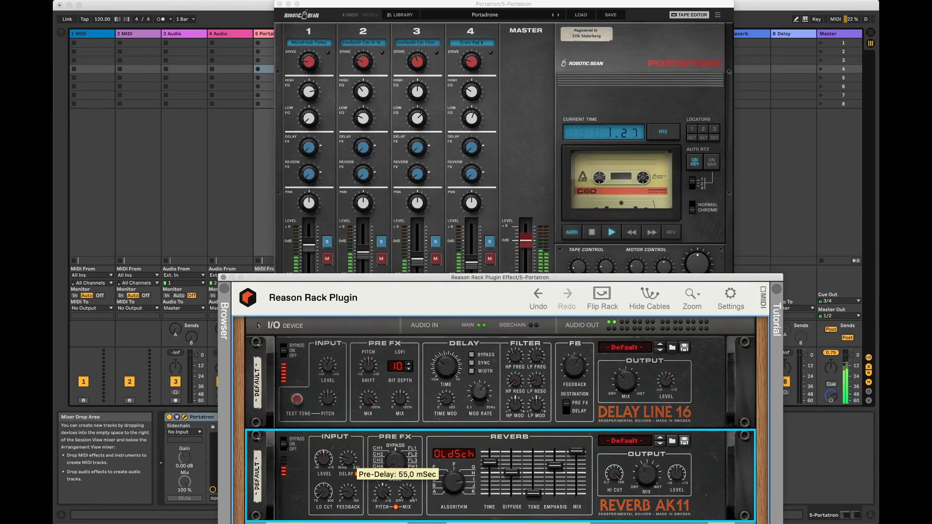
{"action": "key", "text": "Down"}
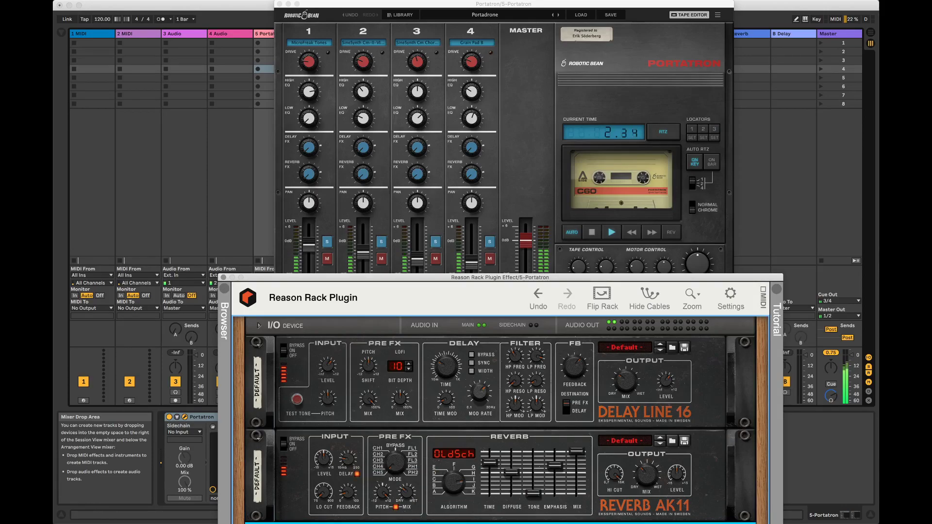
{"action": "left_click_drag", "start_coordinate": [356, 507], "coordinate": [331, 482]}
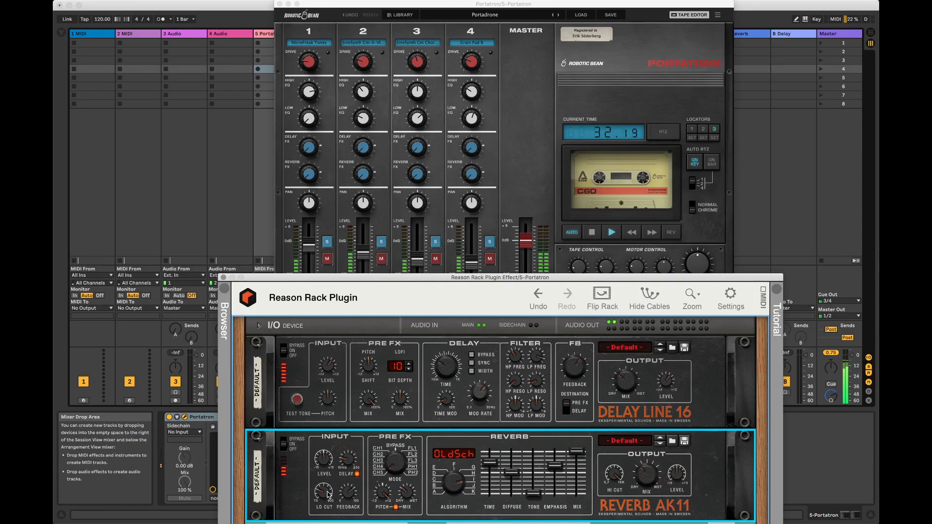
{"action": "key", "text": "Tab"}
{"action": "left_click_drag", "start_coordinate": [344, 459], "coordinate": [344, 460]}
{"action": "scroll", "coordinate": [345, 463], "scroll_direction": "down", "scroll_amount": 2}
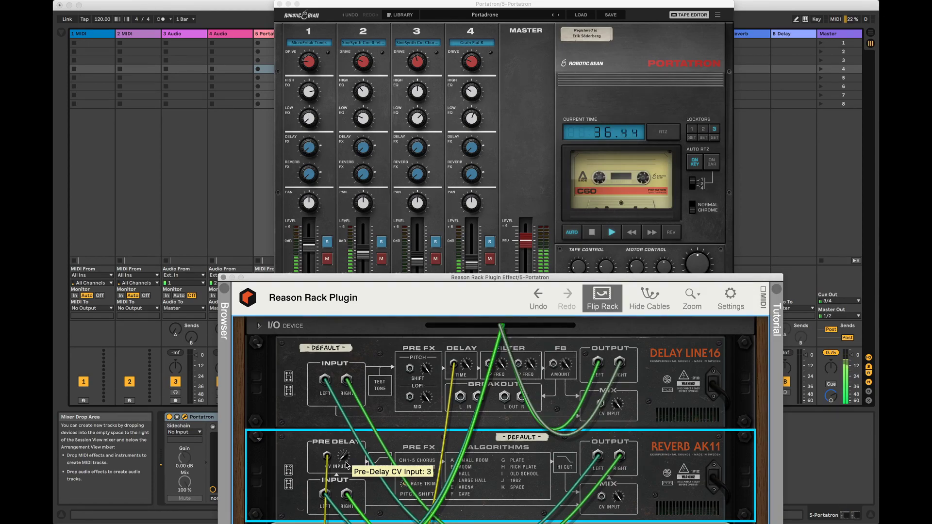
{"action": "key", "text": "Tab"}
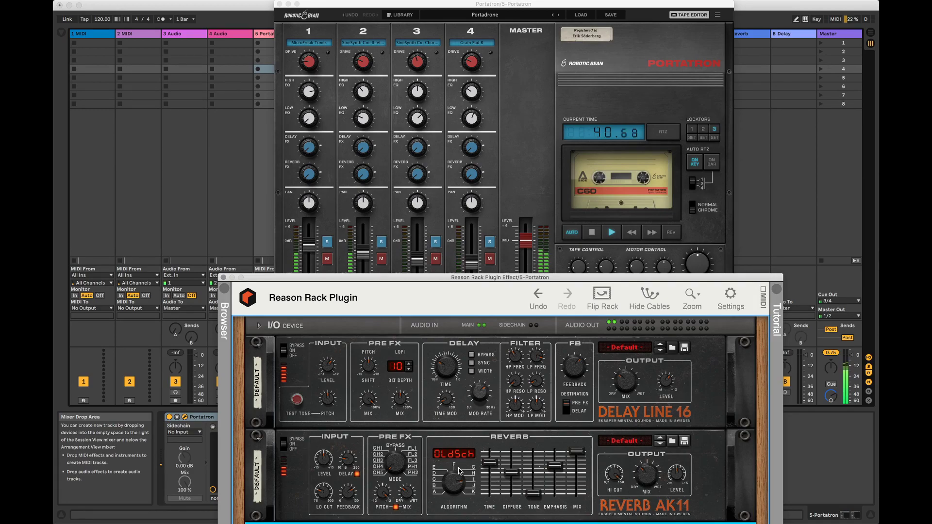
{"action": "left_click_drag", "start_coordinate": [460, 470], "coordinate": [457, 487]}
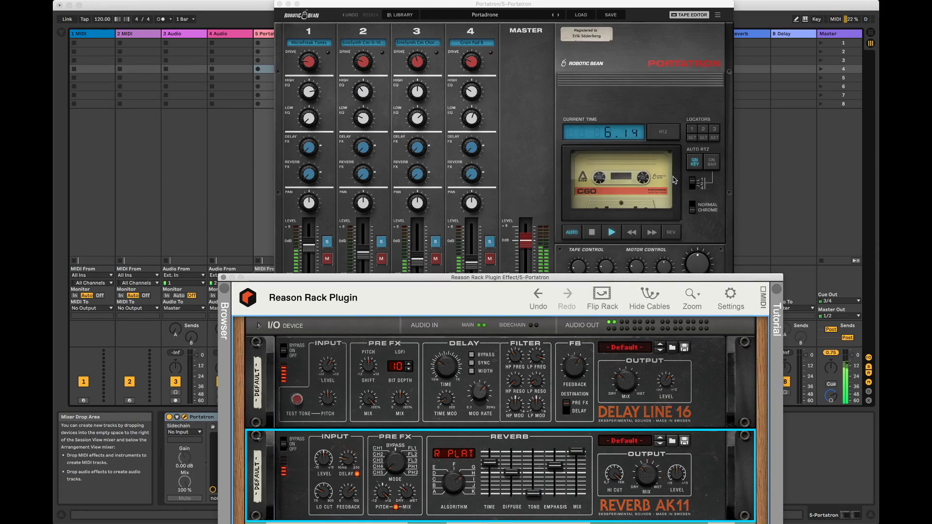
- Lower the levels of channels 1, 2 and 4 slightly and set channel 3's level to -14.26 dB
{"action": "left_click_drag", "start_coordinate": [473, 264], "coordinate": [419, 264]}
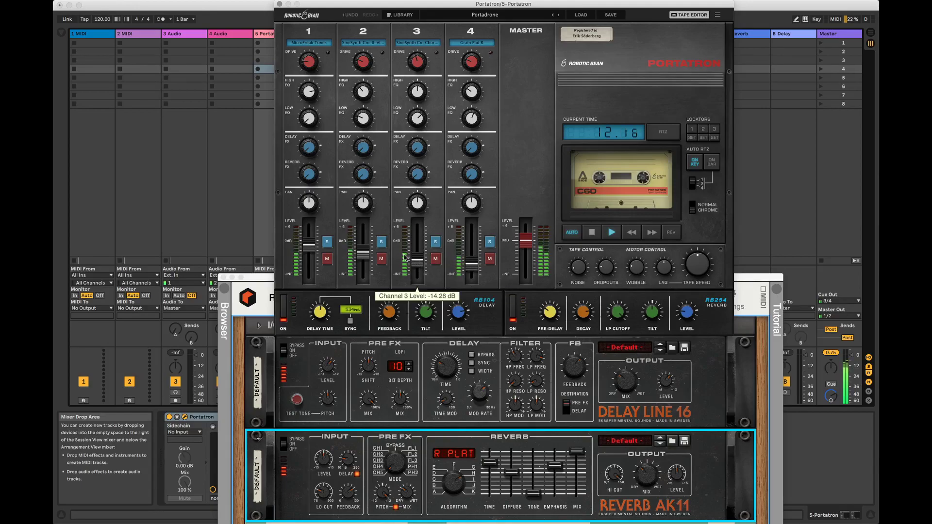
{"action": "left_click_drag", "start_coordinate": [310, 241], "coordinate": [310, 248]}
{"action": "left_click_drag", "start_coordinate": [369, 250], "coordinate": [369, 252]}
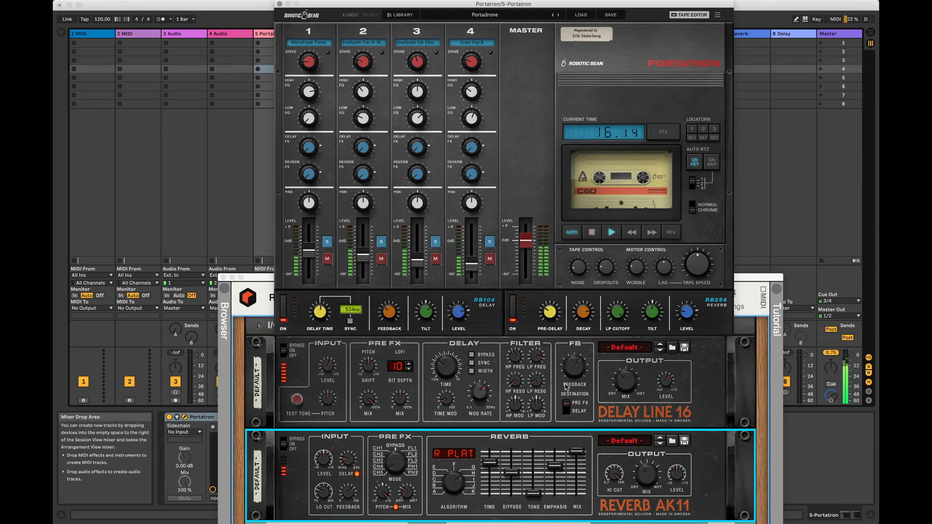
- Raise Reverb AK11's tone slider to near its maximum and lower its emphasis below the middle
{"action": "left_click", "coordinate": [617, 387]}
{"action": "mouse_move", "coordinate": [542, 489]}
{"action": "left_mouse_down"}
{"action": "mouse_move", "coordinate": [554, 473]}
{"action": "mouse_move", "coordinate": [555, 482]}
{"action": "mouse_move", "coordinate": [535, 482]}
{"action": "left_mouse_up"}
{"action": "left_click_drag", "start_coordinate": [535, 472], "coordinate": [534, 458]}
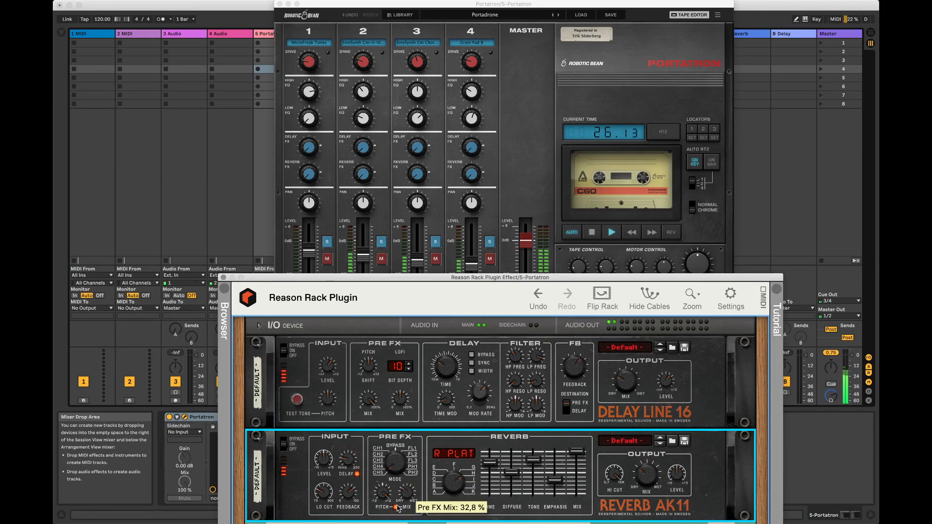
- Turn off Reverb AK11's pre-FX pitch shift, set Pre FX Mix to 67.2 %, and fine-tune the pre-delay feedback
{"action": "left_click_drag", "start_coordinate": [381, 492], "coordinate": [388, 517]}
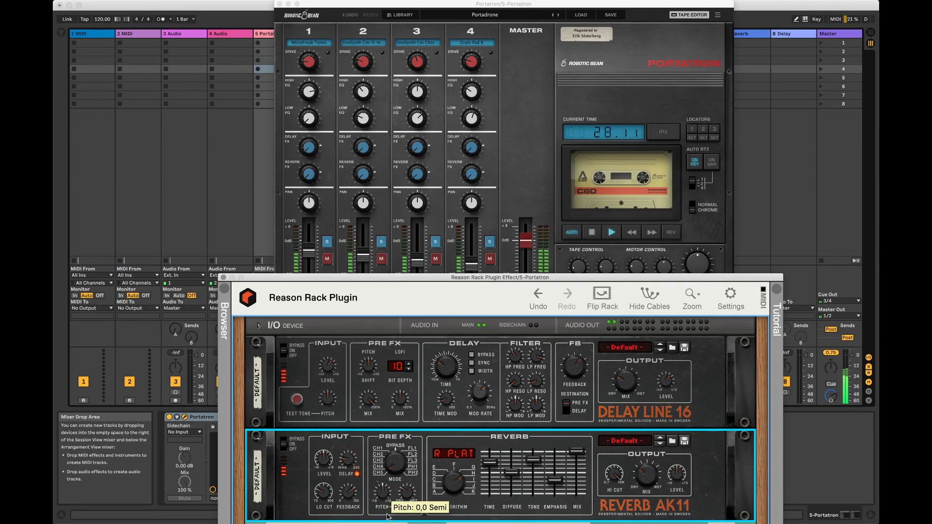
{"action": "left_click_drag", "start_coordinate": [398, 473], "coordinate": [400, 437]}
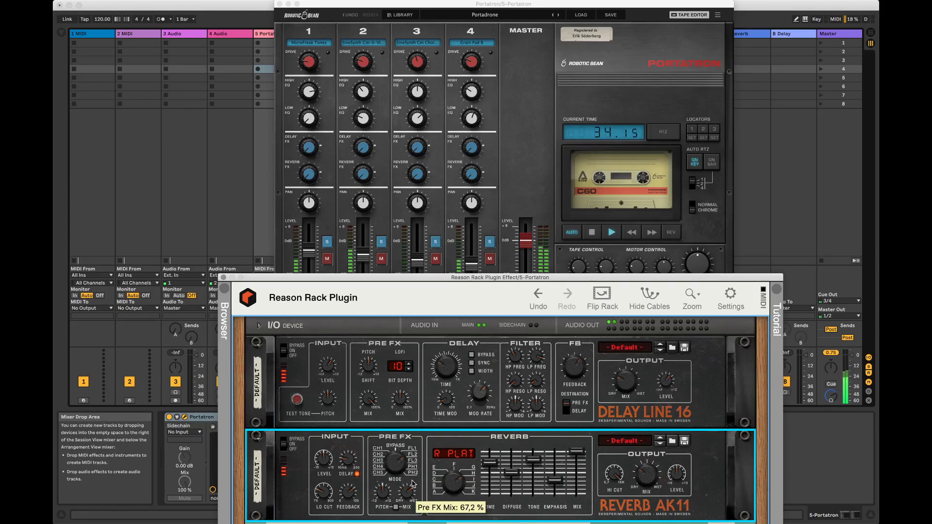
{"action": "left_click_drag", "start_coordinate": [408, 489], "coordinate": [410, 486]}
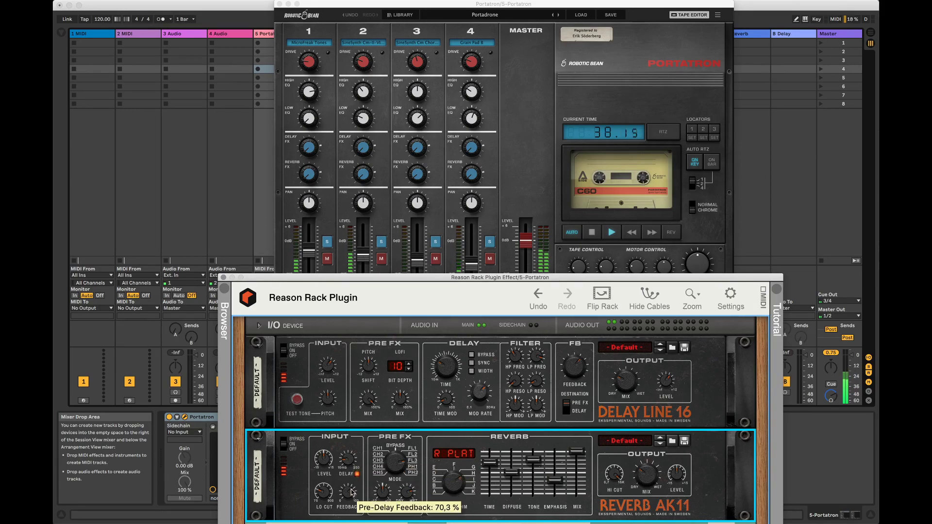
{"action": "left_click_drag", "start_coordinate": [351, 495], "coordinate": [350, 498]}
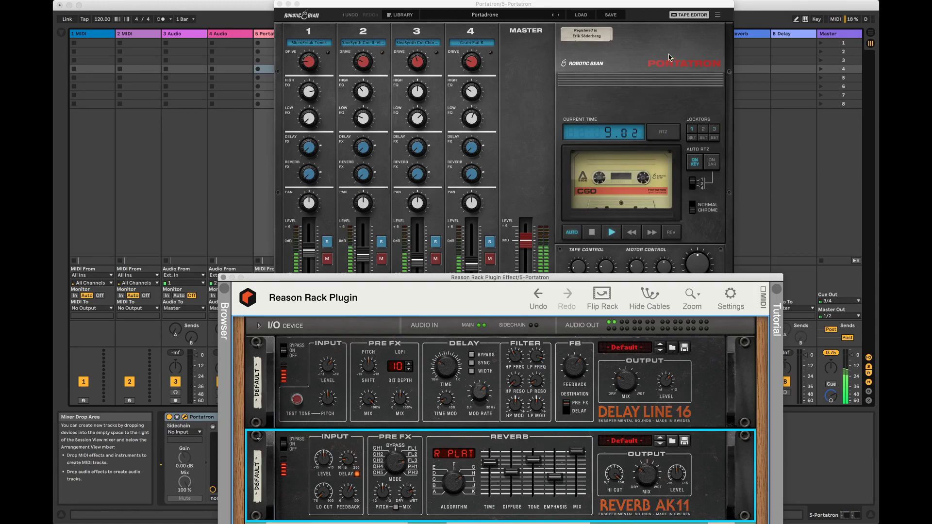
- Reopen the tape editor and move locator L3 to about 0:28 and L1 to about 0:12
{"action": "left_click", "coordinate": [686, 15]}
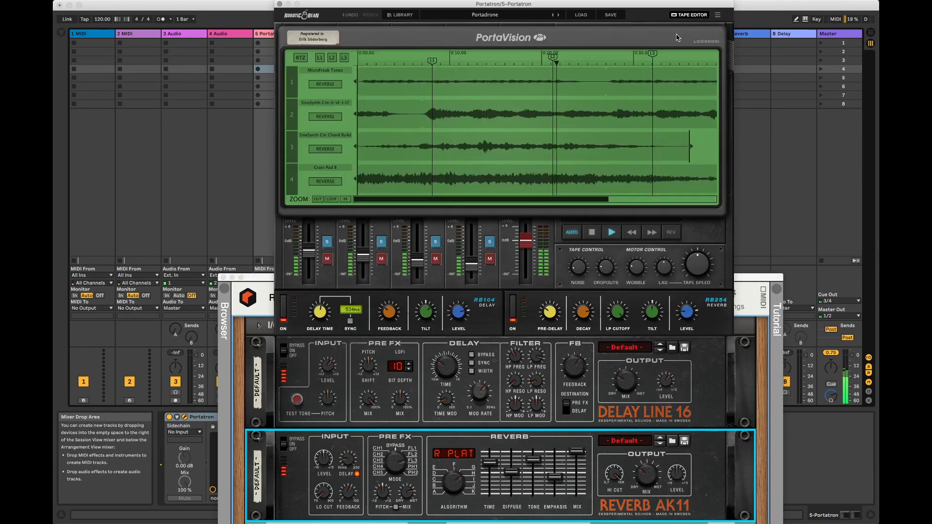
{"action": "left_click_drag", "start_coordinate": [652, 53], "coordinate": [617, 54]}
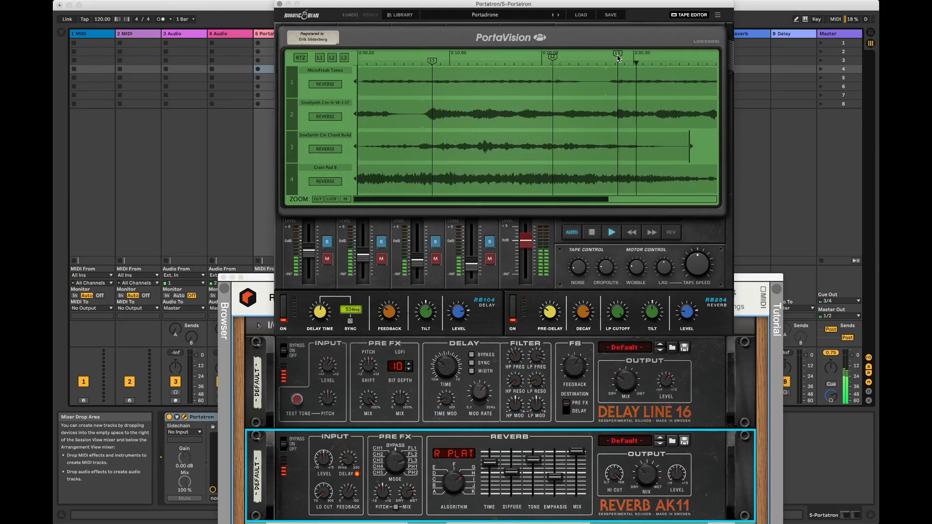
{"action": "mouse_move", "coordinate": [434, 64]}
{"action": "left_mouse_down"}
{"action": "mouse_move", "coordinate": [427, 64]}
{"action": "mouse_move", "coordinate": [475, 64]}
{"action": "left_mouse_up"}
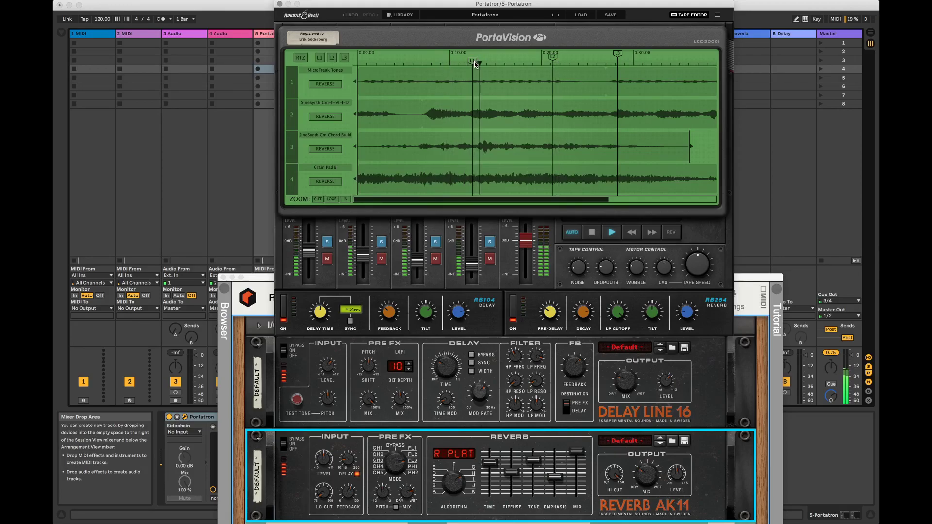
- Shift track 3's SineSynth Cm Chord Build sample about 7 seconds later and extend its start back to the tape's beginning
{"action": "left_click_drag", "start_coordinate": [502, 145], "coordinate": [572, 148]}
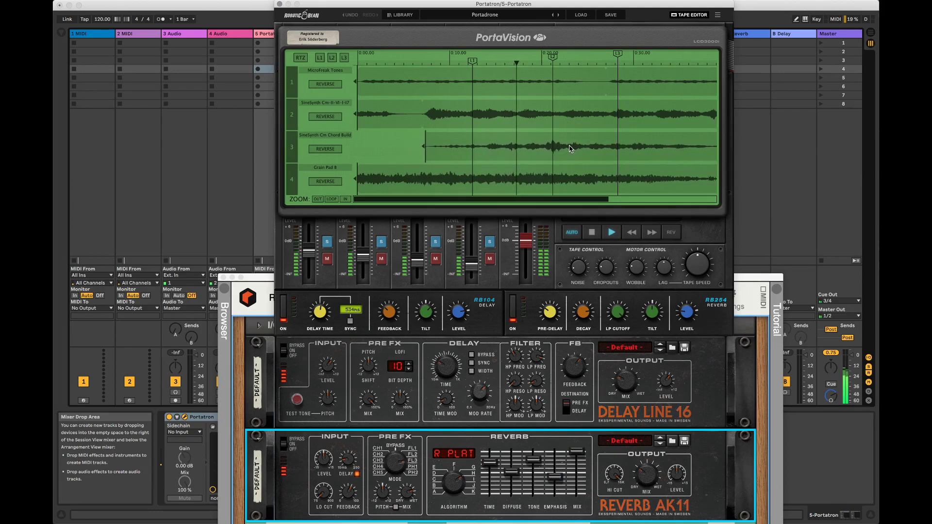
{"action": "left_click_drag", "start_coordinate": [424, 146], "coordinate": [321, 148]}
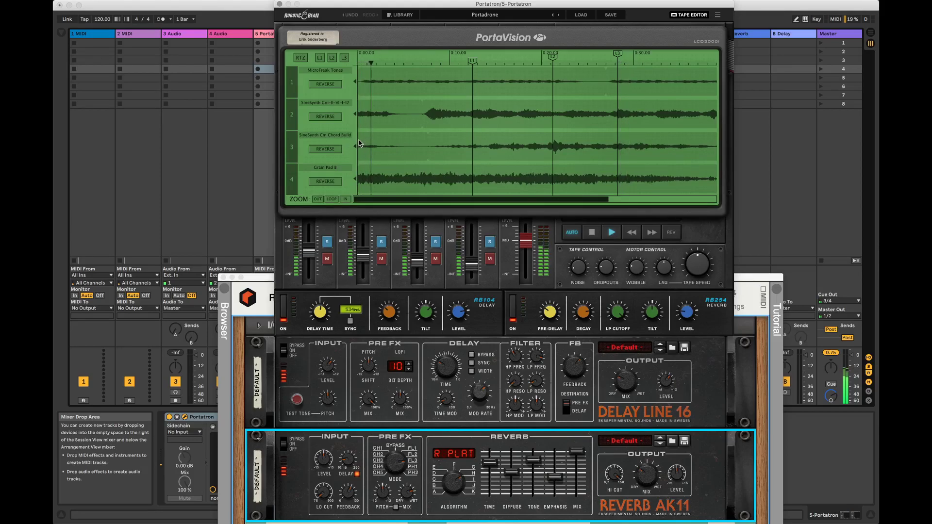
- Raise channel 4's level slightly, solo it, and replace its Grain Pad B sample with Waiting Cm
{"action": "left_click_drag", "start_coordinate": [471, 265], "coordinate": [471, 259]}
{"action": "left_click", "coordinate": [490, 242]}
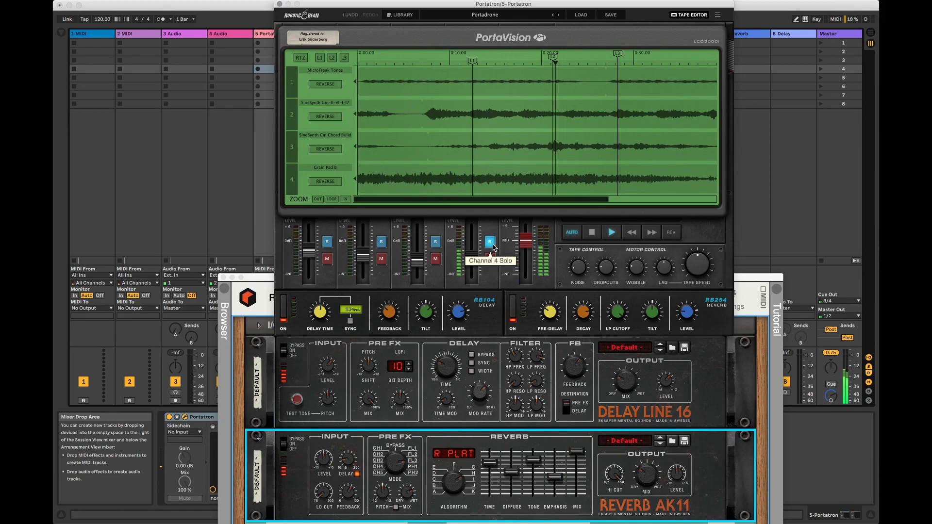
{"action": "left_click", "coordinate": [325, 167]}
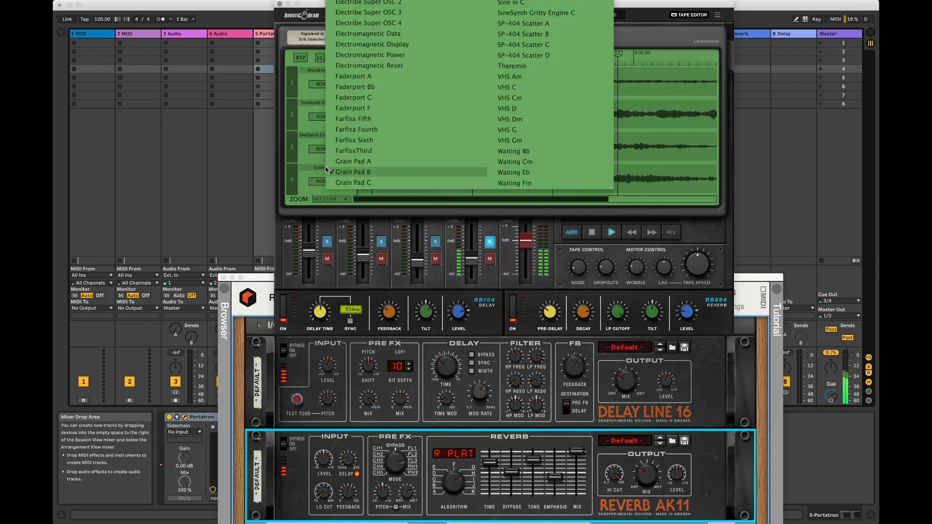
{"action": "left_click", "coordinate": [519, 162]}
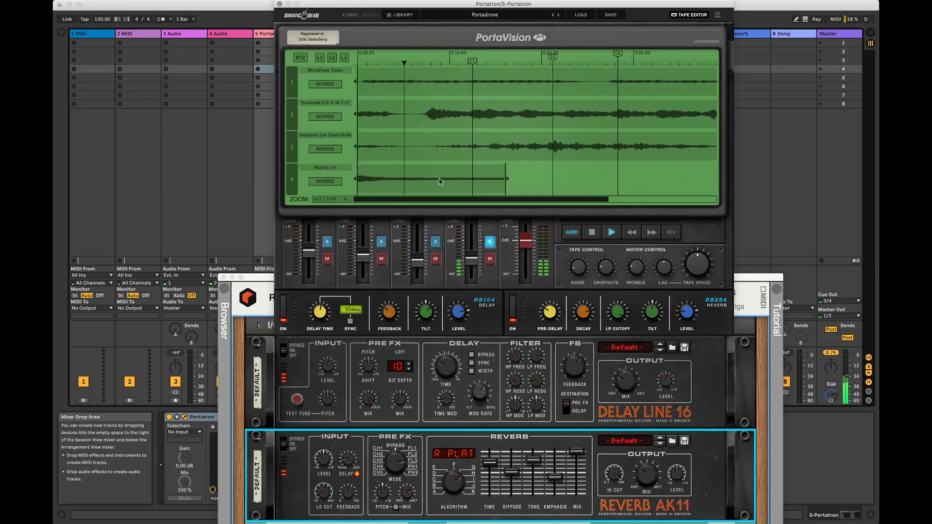
- Reverse track 4's Waiting Cm sample and extend its looped end to about 0:37
{"action": "left_click", "coordinate": [332, 184]}
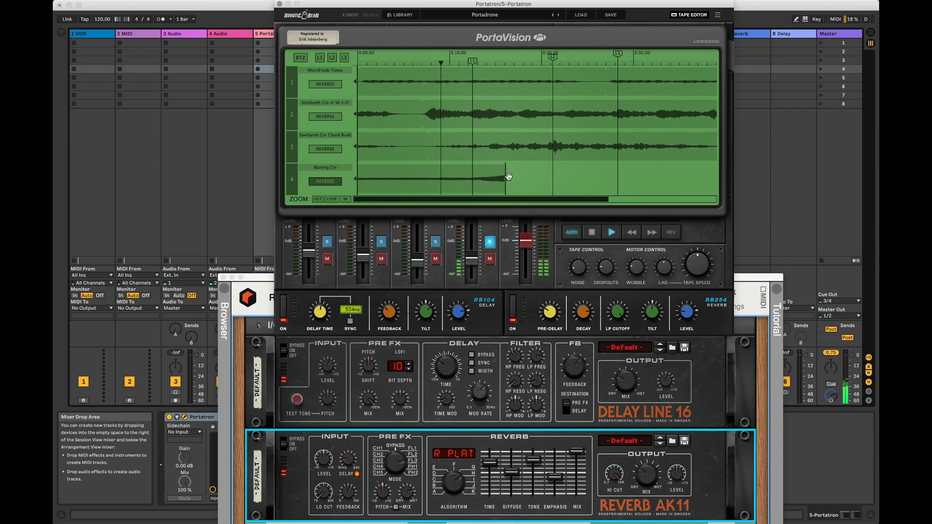
{"action": "left_click_drag", "start_coordinate": [507, 179], "coordinate": [702, 185]}
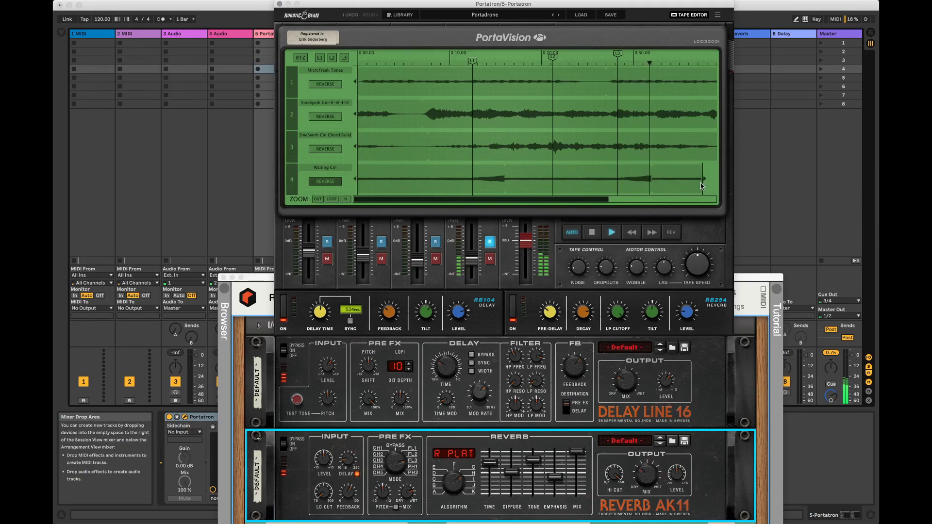
{"action": "mouse_move", "coordinate": [468, 244]}
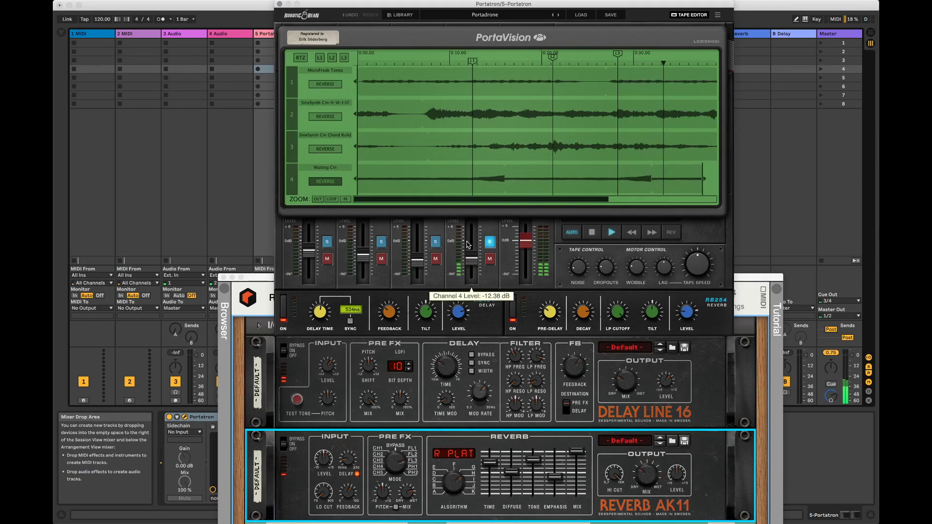
- Return to the mixer view and set the RB104 delay to an unsynced time of 475 ms
{"action": "left_click", "coordinate": [689, 15]}
{"action": "mouse_move", "coordinate": [470, 147]}
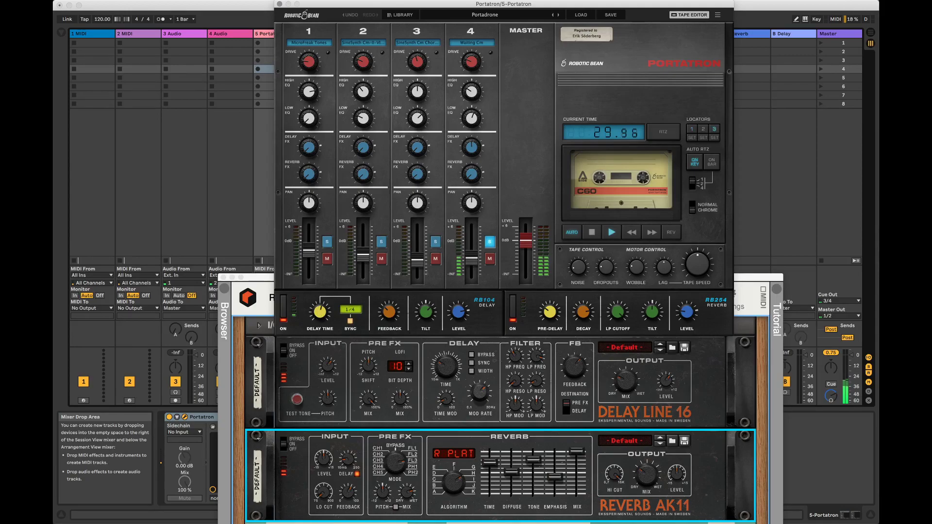
{"action": "left_click", "coordinate": [350, 321]}
{"action": "mouse_move", "coordinate": [389, 315]}
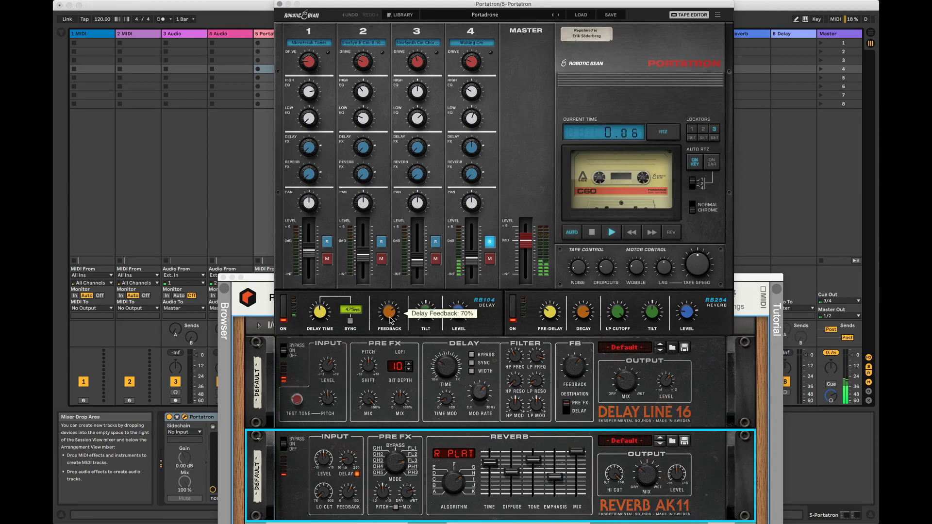
{"action": "mouse_move", "coordinate": [428, 318]}
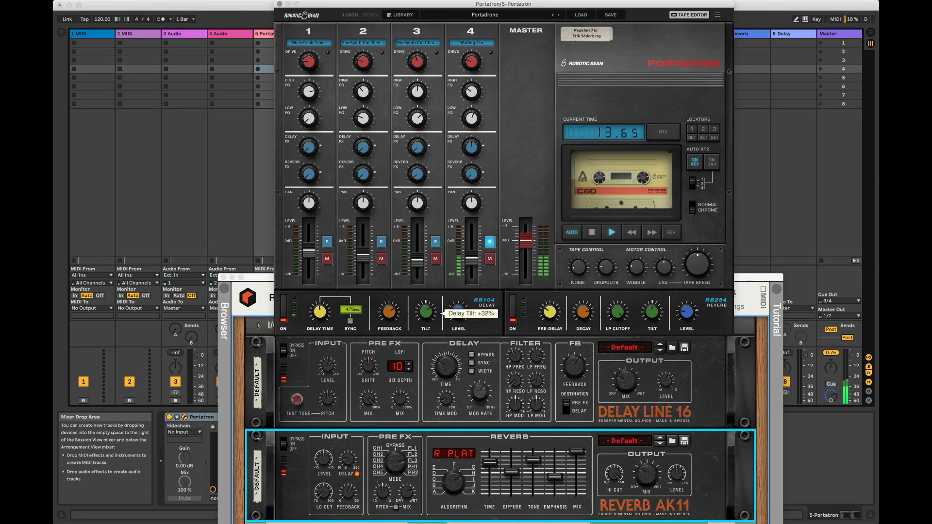
{"action": "mouse_move", "coordinate": [456, 319]}
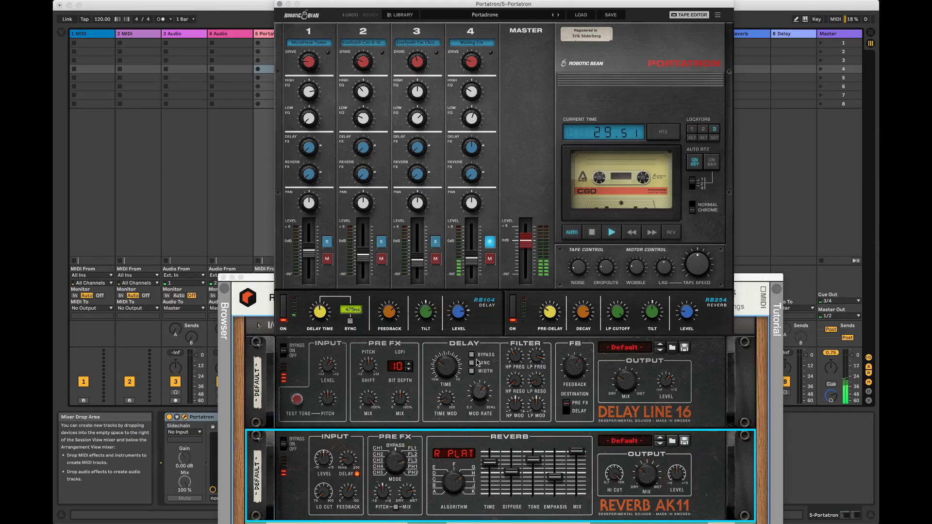
- Set Delay Line 16's feedback to -4.1 dB, lower its low-pass filter frequency, and fine-tune its pitch shift
{"action": "left_click", "coordinate": [580, 372]}
{"action": "left_click_drag", "start_coordinate": [540, 355], "coordinate": [538, 365]}
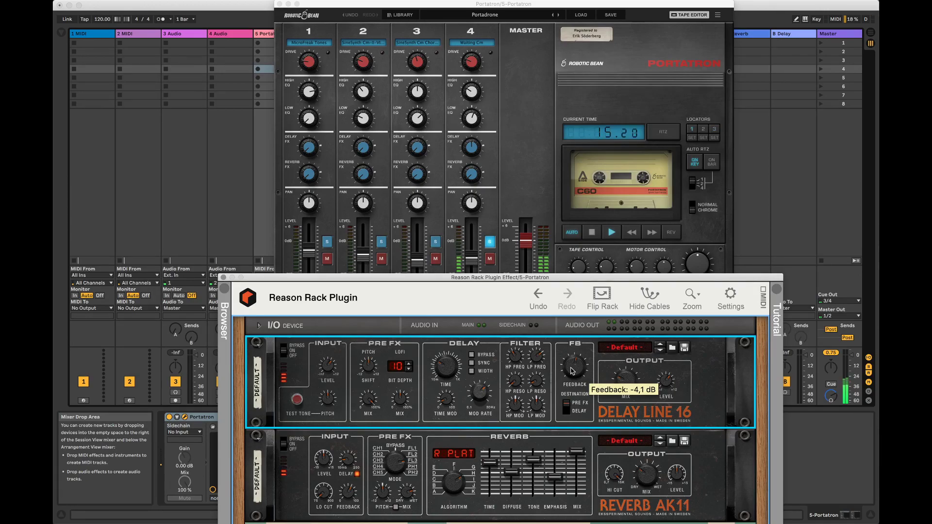
{"action": "mouse_move", "coordinate": [368, 367]}
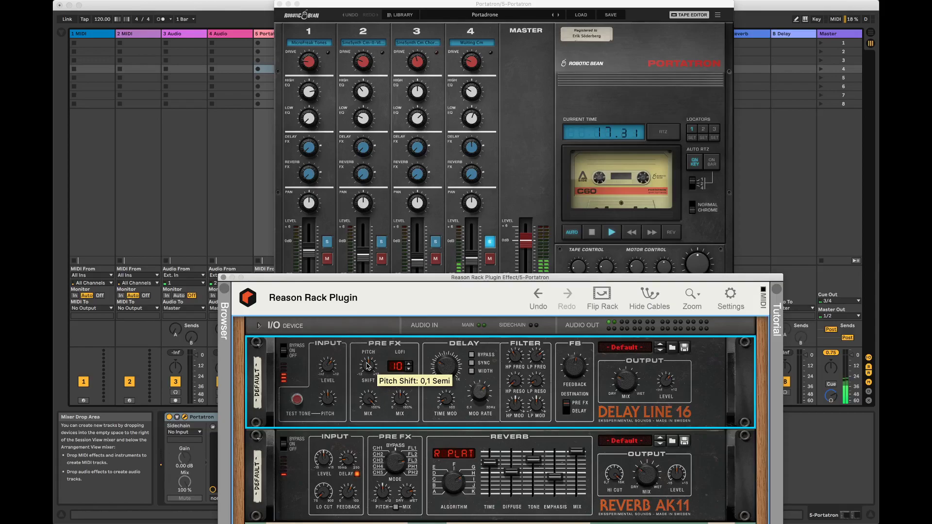
{"action": "left_click_drag", "start_coordinate": [368, 363], "coordinate": [372, 357]}
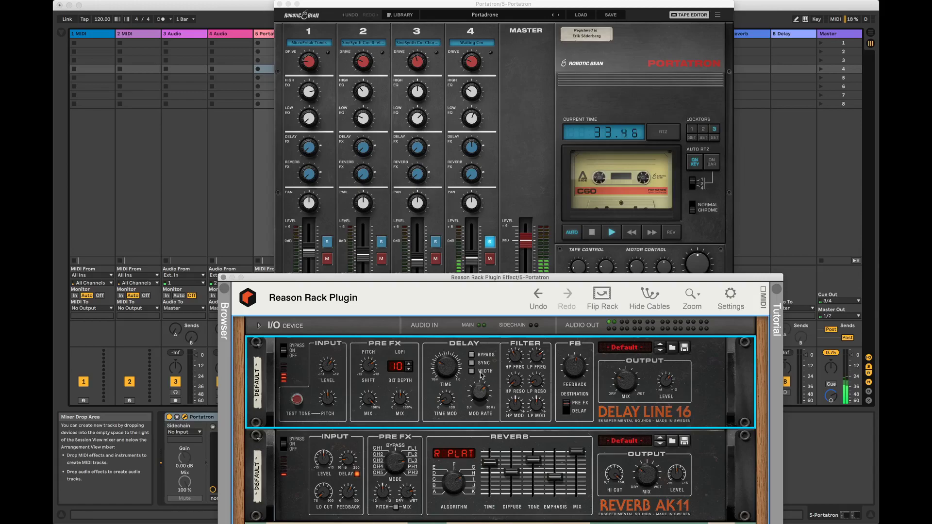
- Raise Delay Line 16's low-pass filter frequency, set feedback to -6.5 dB, and lower the delay time modulation
{"action": "mouse_move", "coordinate": [443, 369]}
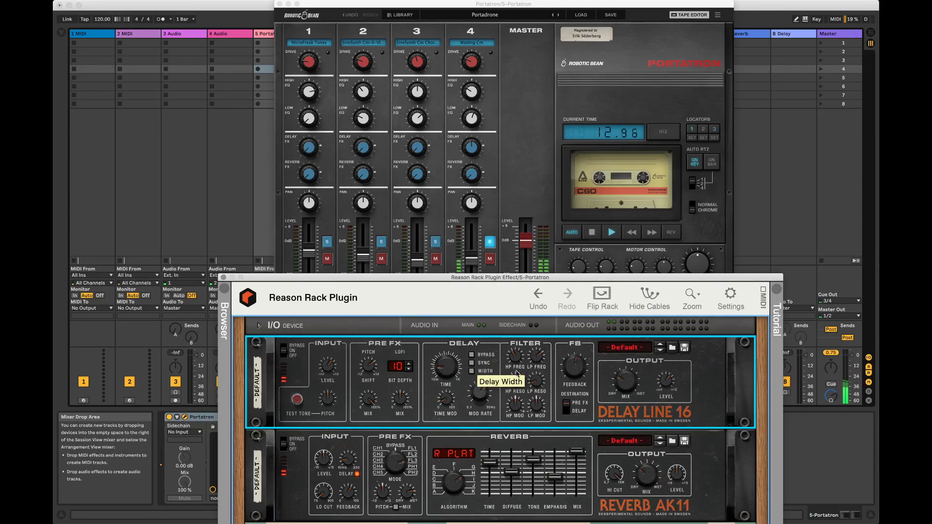
{"action": "mouse_move", "coordinate": [518, 366]}
{"action": "left_click_drag", "start_coordinate": [538, 356], "coordinate": [539, 339]}
{"action": "mouse_move", "coordinate": [574, 369]}
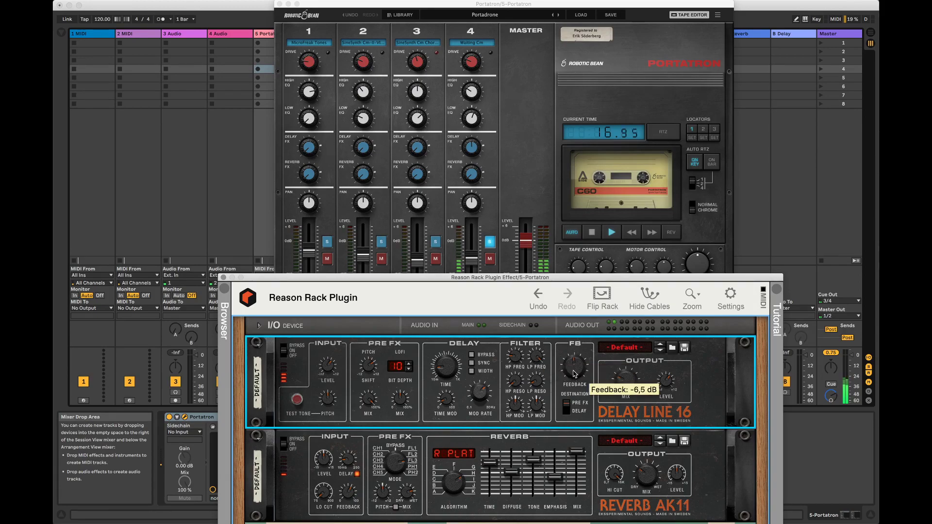
{"action": "mouse_move", "coordinate": [540, 384]}
{"action": "left_click_drag", "start_coordinate": [448, 402], "coordinate": [449, 410]}
{"action": "mouse_move", "coordinate": [449, 371]}
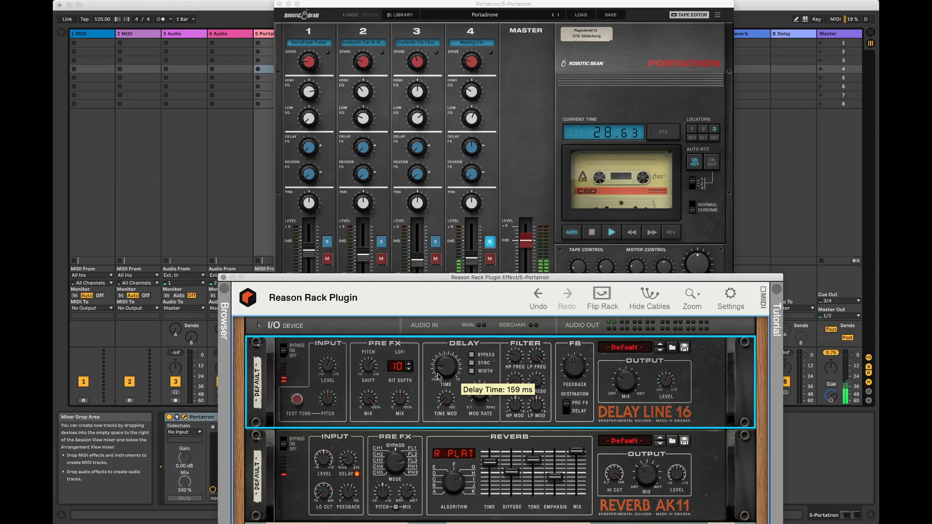
- Flip the rack to examine Delay Line 16's rear breakout connections and return to the front panels
{"action": "left_click", "coordinate": [368, 523]}
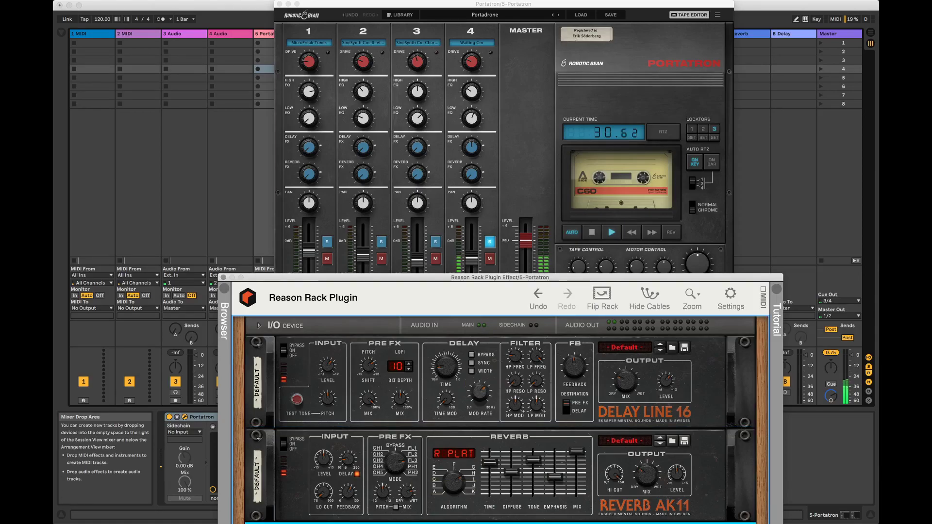
{"action": "key", "text": "Tab"}
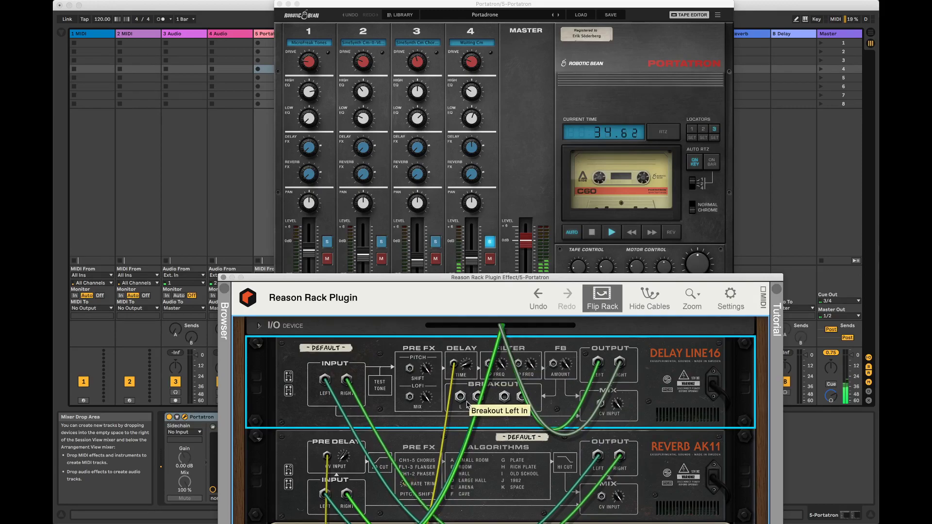
{"action": "key", "text": "Tab"}
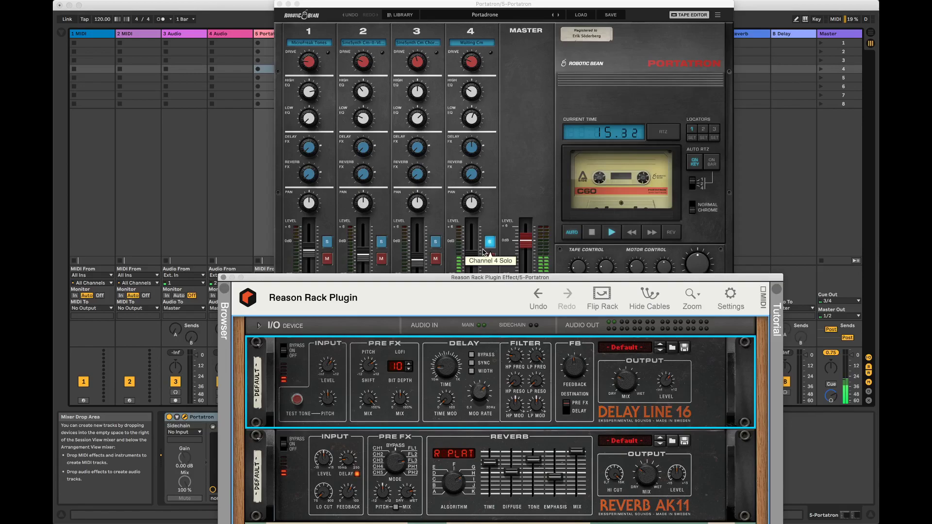
- Fine-tune the pitch-shift mix in Delay Line 16's pre-FX section
{"action": "mouse_move", "coordinate": [475, 258]}
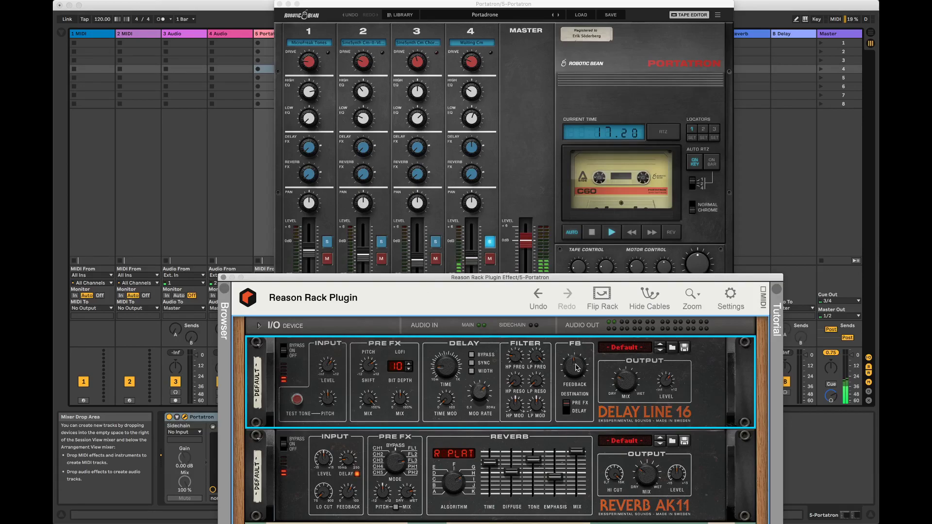
{"action": "left_click_drag", "start_coordinate": [369, 407], "coordinate": [383, 439]}
{"action": "mouse_move", "coordinate": [376, 392]}
{"action": "left_click_drag", "start_coordinate": [376, 392], "coordinate": [371, 403]}
- Nudge locator L2 to about 0:21 in the tape editor and lower the levels of channels 1 to 3, channel 1 to -16.67 dB
{"action": "left_click", "coordinate": [672, 14]}
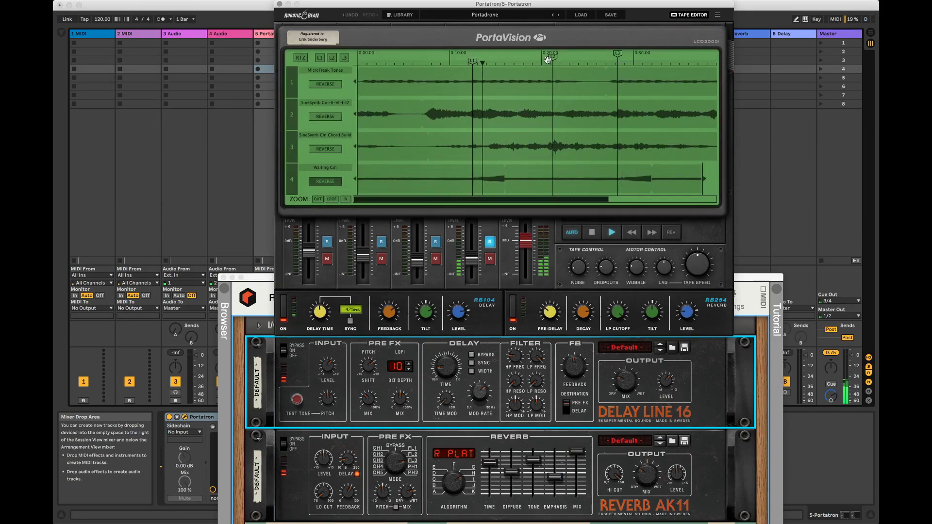
{"action": "mouse_move", "coordinate": [553, 57]}
{"action": "left_mouse_down"}
{"action": "mouse_move", "coordinate": [513, 66]}
{"action": "mouse_move", "coordinate": [557, 65]}
{"action": "left_mouse_up"}
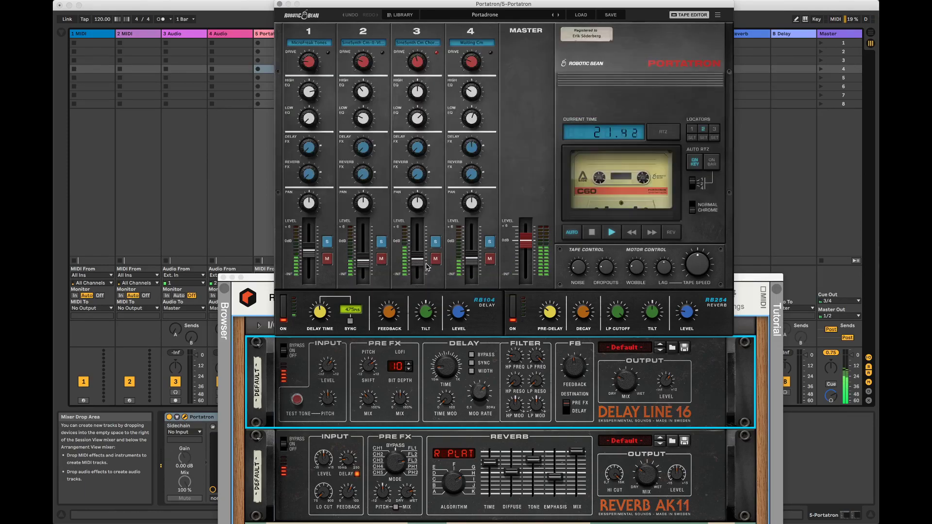
{"action": "left_click_drag", "start_coordinate": [416, 259], "coordinate": [417, 264]}
{"action": "left_click_drag", "start_coordinate": [309, 252], "coordinate": [308, 261]}
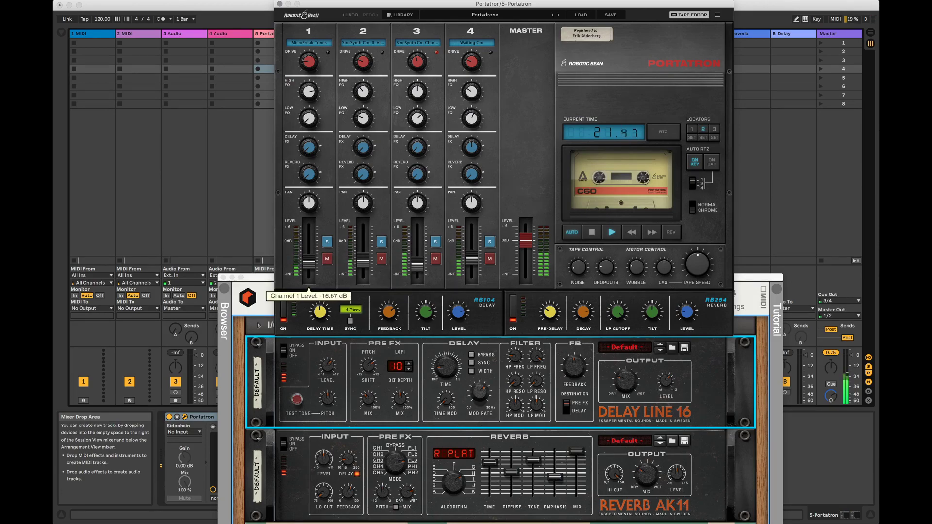
- Replace channel 1's MicroFreak Tones sample with Vibra Pattern 01 from the library's Vibraphone patterns
{"action": "left_click", "coordinate": [328, 44]}
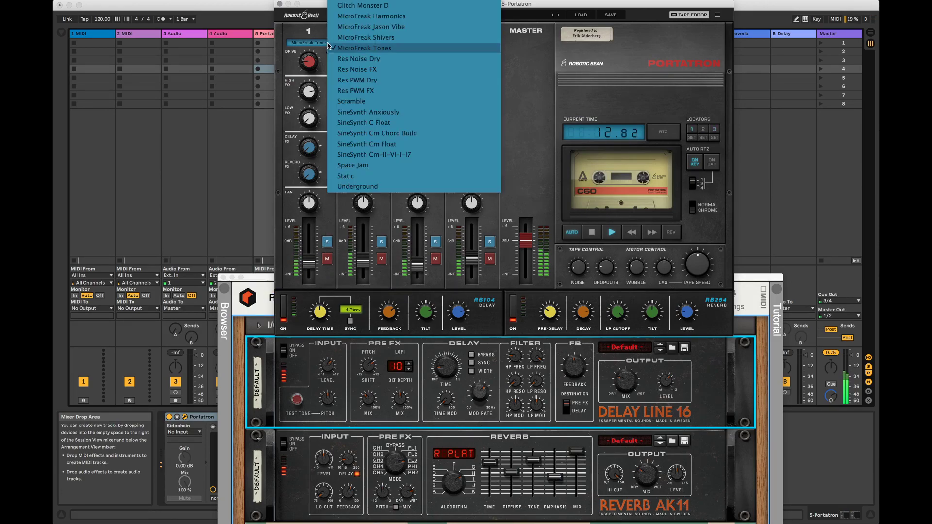
{"action": "scroll", "coordinate": [332, 48], "scroll_direction": "up", "scroll_amount": 3}
{"action": "mouse_move", "coordinate": [369, 16]}
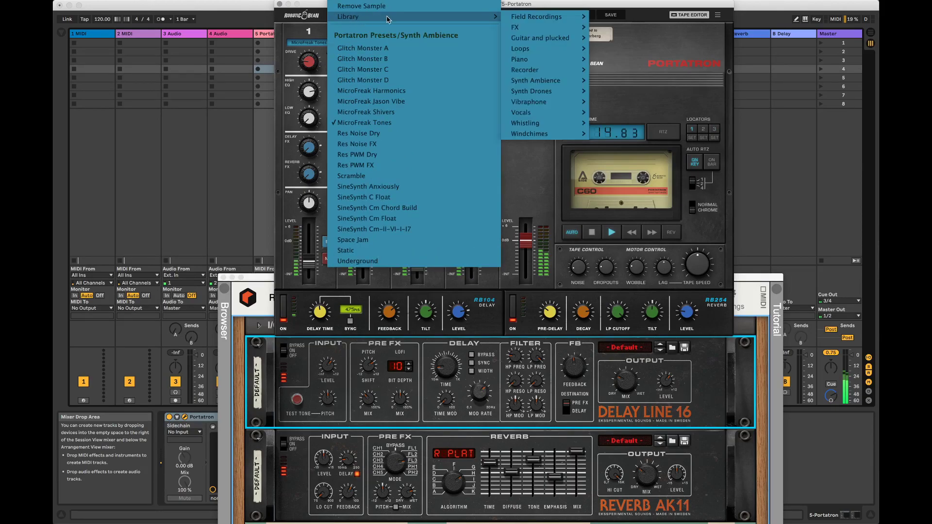
{"action": "mouse_move", "coordinate": [557, 125]}
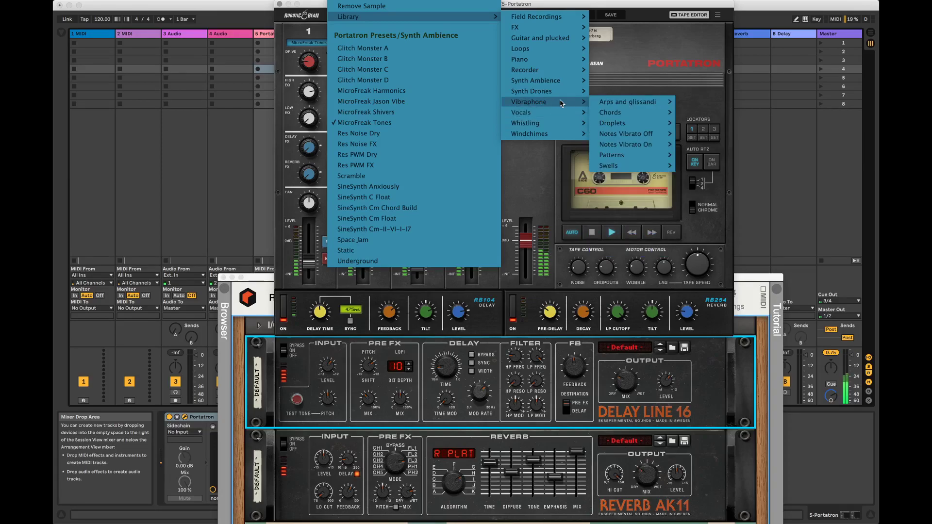
{"action": "mouse_move", "coordinate": [618, 125]}
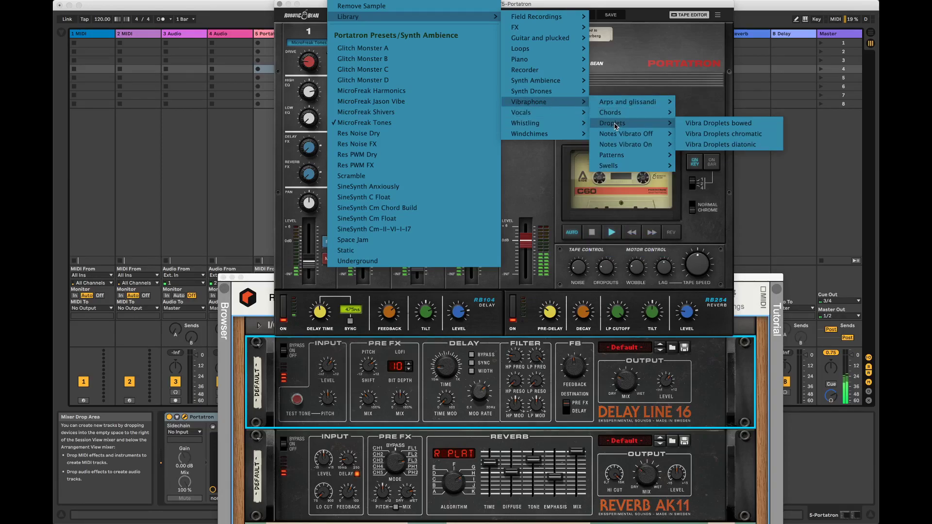
{"action": "mouse_move", "coordinate": [611, 134]}
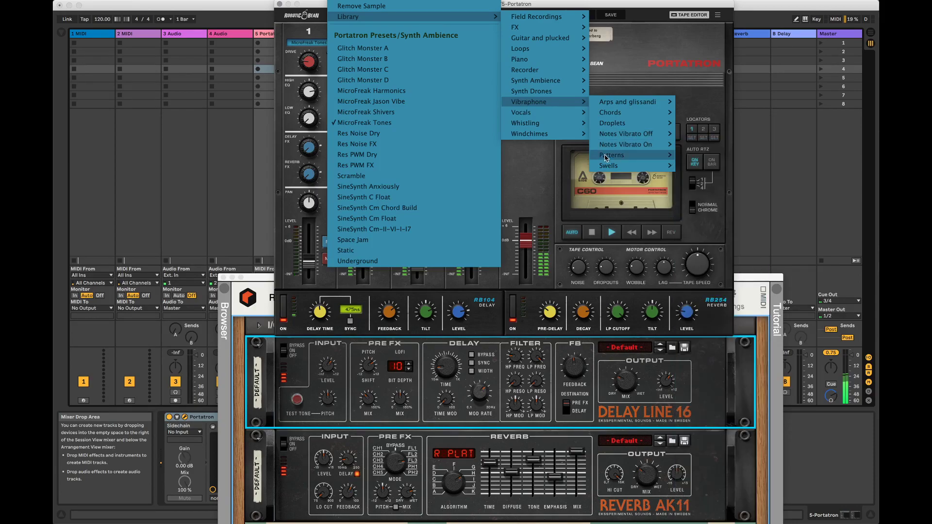
{"action": "mouse_move", "coordinate": [536, 60]}
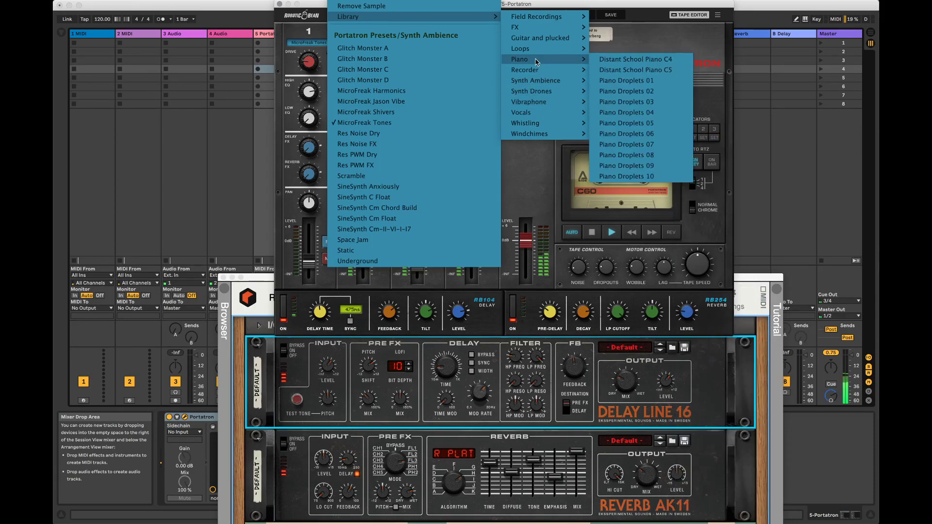
{"action": "mouse_move", "coordinate": [542, 103]}
{"action": "mouse_move", "coordinate": [650, 145]}
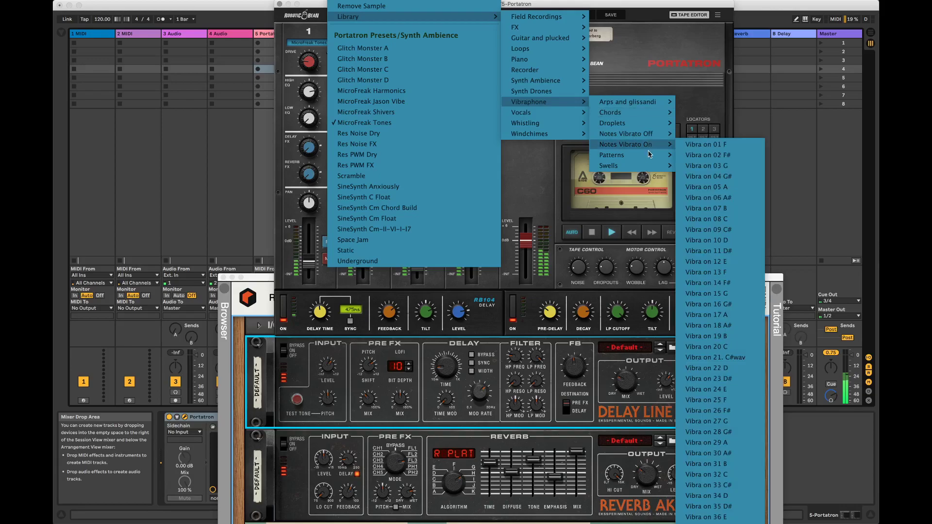
{"action": "left_click", "coordinate": [700, 156]}
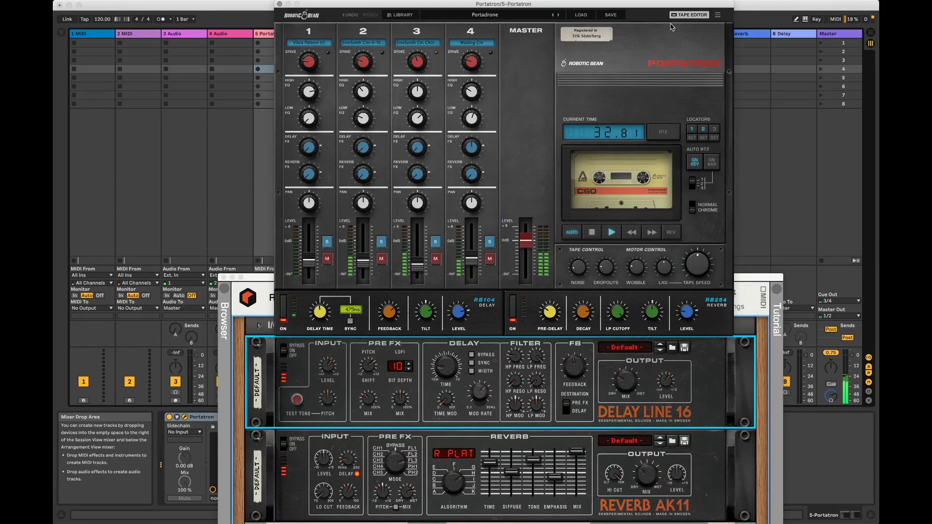
- Reopen the tape editor and move locator L1 earlier to about 0:07.5
{"action": "left_click", "coordinate": [684, 16]}
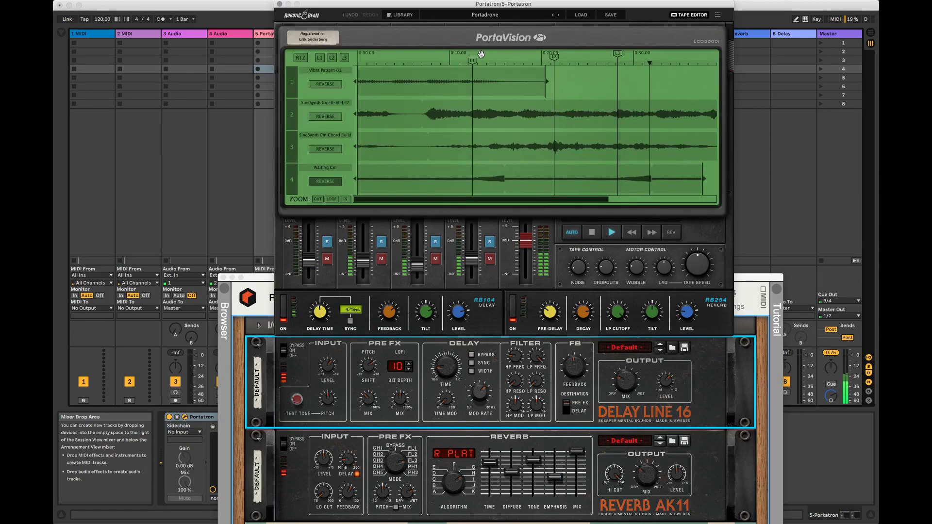
{"action": "left_click_drag", "start_coordinate": [472, 61], "coordinate": [428, 67]}
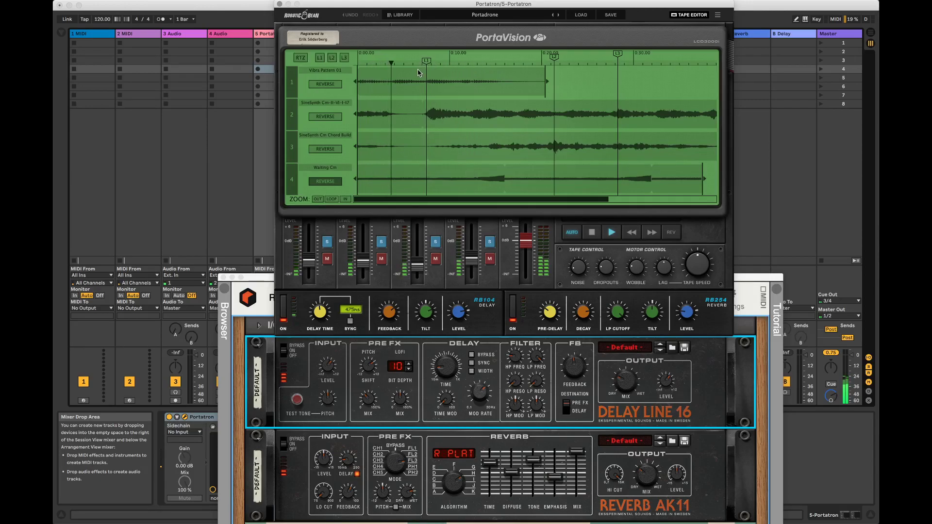
- Raise channel 1's level and lower channel 3's level slightly to rebalance the tape loops
{"action": "left_click_drag", "start_coordinate": [308, 255], "coordinate": [309, 247]}
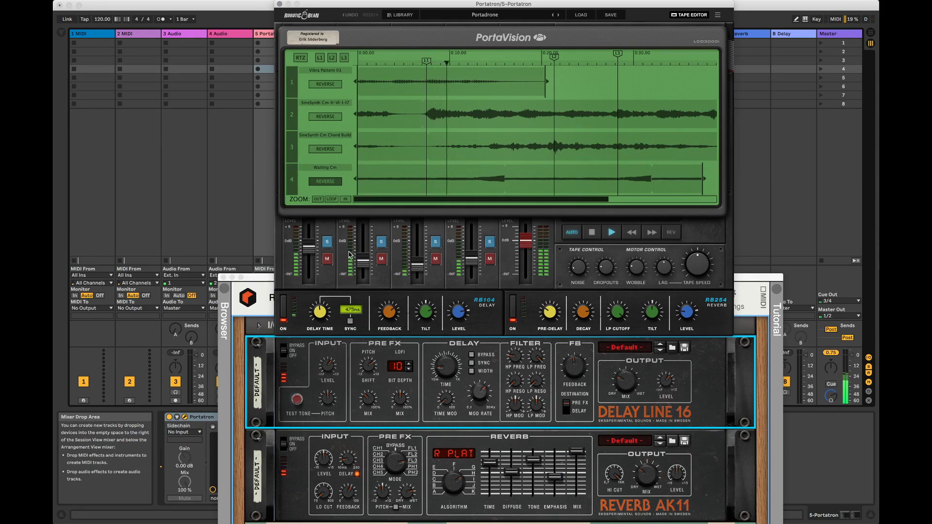
{"action": "left_click_drag", "start_coordinate": [417, 262], "coordinate": [471, 263]}
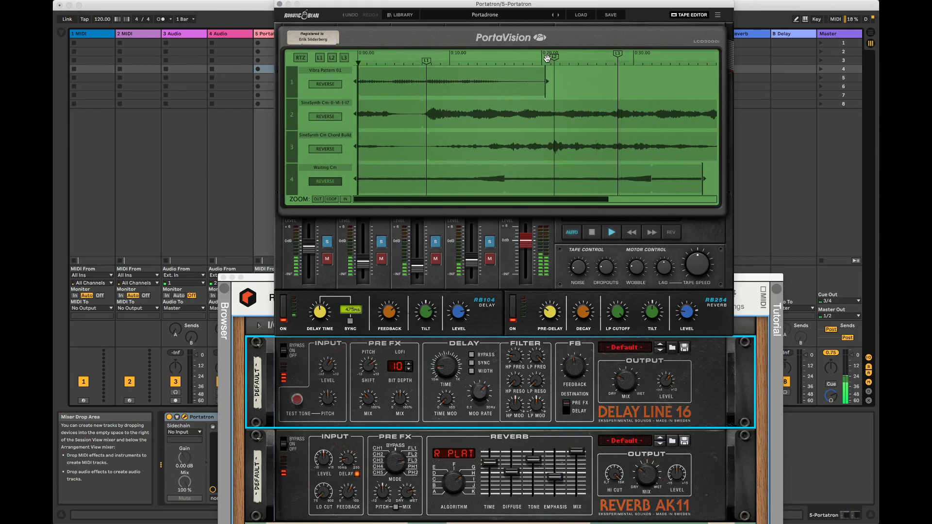
- Extend channel 1's Vibra Pattern 01 loop to about 0:38 and nudge locators L2 and L3 slightly earlier
{"action": "left_click_drag", "start_coordinate": [546, 82], "coordinate": [713, 79]}
{"action": "left_click_drag", "start_coordinate": [548, 58], "coordinate": [547, 58]}
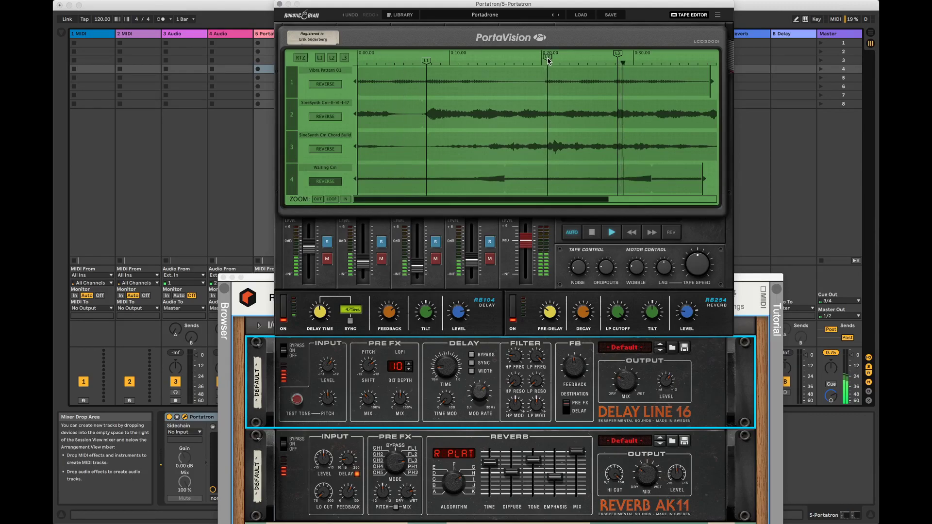
{"action": "left_click_drag", "start_coordinate": [617, 57], "coordinate": [614, 55]}
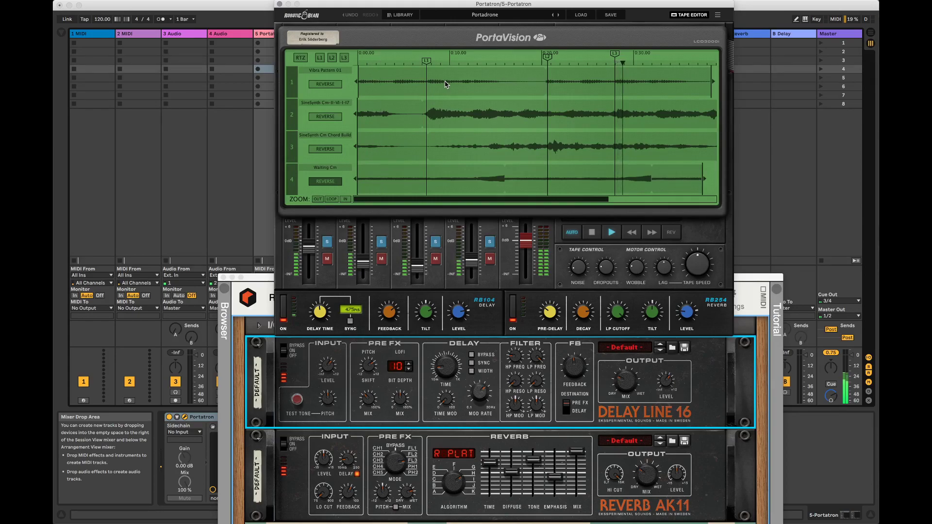
- Move locator L1 later to about 0:12.5 and shift L2 and L3 slightly later, to about 0:21 and 0:28
{"action": "left_click_drag", "start_coordinate": [440, 59], "coordinate": [474, 63]}
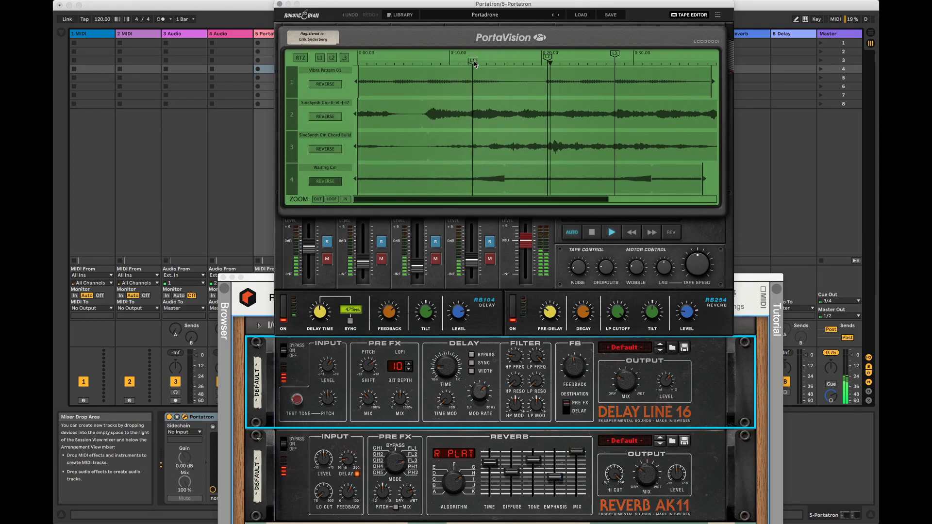
{"action": "left_click_drag", "start_coordinate": [548, 60], "coordinate": [553, 60]}
{"action": "left_click_drag", "start_coordinate": [614, 54], "coordinate": [618, 55]}
{"action": "left_click", "coordinate": [618, 54]}
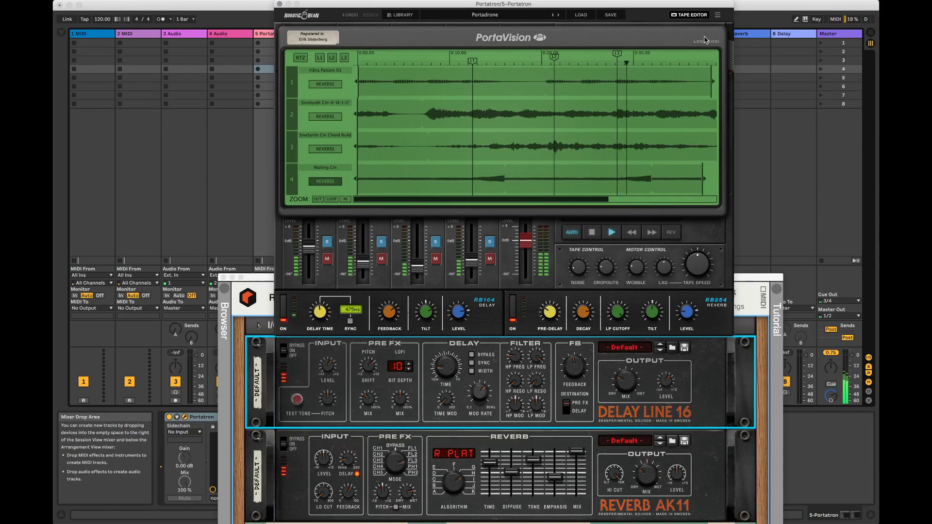
- Close the tape editor and adjust channel 1's EQ and drive on the mixer
{"action": "left_click", "coordinate": [690, 15]}
{"action": "left_click_drag", "start_coordinate": [311, 113], "coordinate": [309, 111]}
{"action": "mouse_move", "coordinate": [308, 101]}
{"action": "left_mouse_down"}
{"action": "mouse_move", "coordinate": [308, 123]}
{"action": "mouse_move", "coordinate": [308, 114]}
{"action": "left_mouse_up"}
{"action": "left_click_drag", "start_coordinate": [309, 61], "coordinate": [308, 69]}
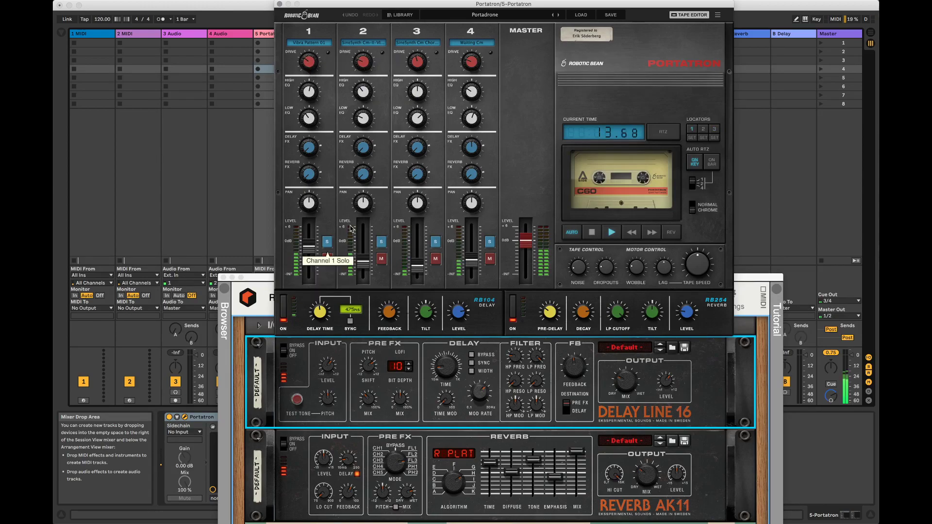
- Solo channel 1, reduce its high EQ and fine-tune its level
{"action": "left_click", "coordinate": [326, 243]}
{"action": "left_click_drag", "start_coordinate": [314, 248], "coordinate": [314, 245]}
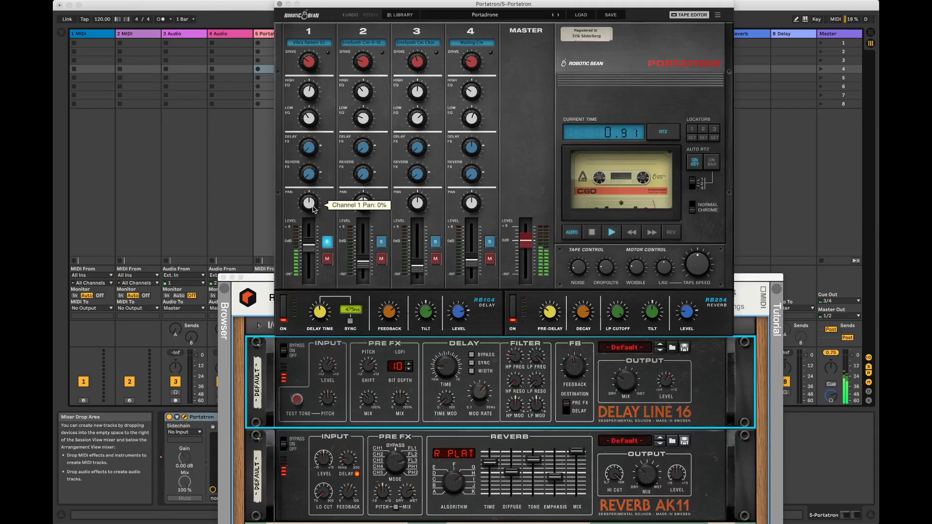
{"action": "mouse_move", "coordinate": [314, 162]}
{"action": "left_click_drag", "start_coordinate": [311, 96], "coordinate": [311, 127]}
{"action": "mouse_move", "coordinate": [310, 114]}
{"action": "left_click_drag", "start_coordinate": [310, 246], "coordinate": [310, 247]}
- Switch to the Reason Rack, set Reverb AK11's algorithm to Cave and fine-tune its emphasis
{"action": "left_click", "coordinate": [568, 367]}
{"action": "left_click_drag", "start_coordinate": [569, 362], "coordinate": [520, 341]}
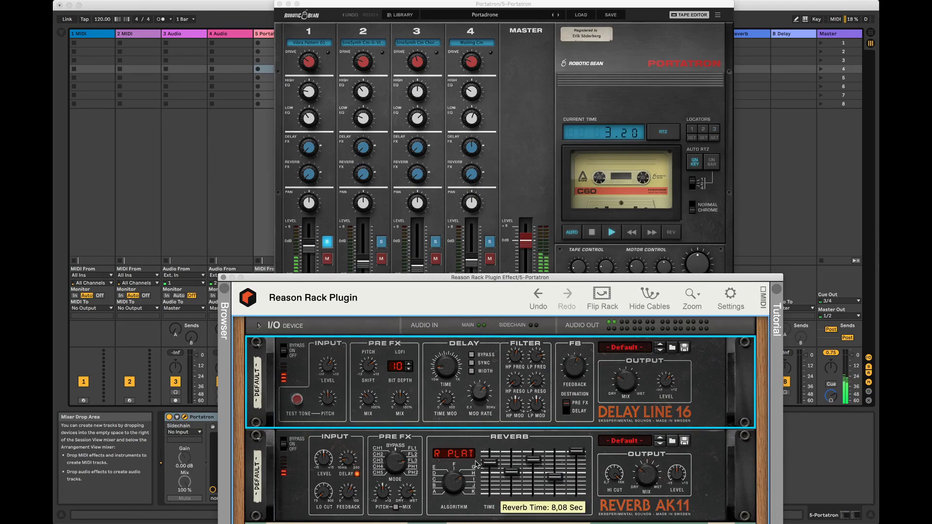
{"action": "left_click_drag", "start_coordinate": [459, 484], "coordinate": [457, 491]}
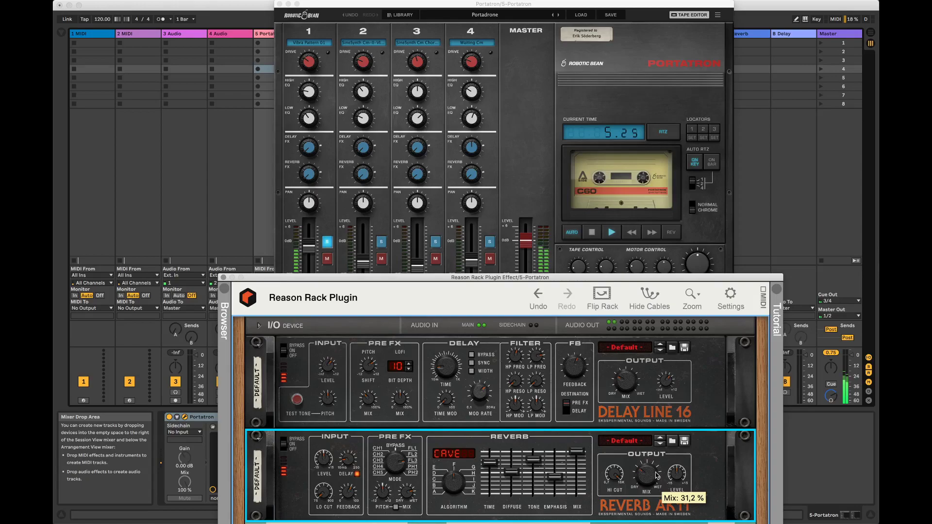
{"action": "left_click_drag", "start_coordinate": [558, 480], "coordinate": [559, 476]}
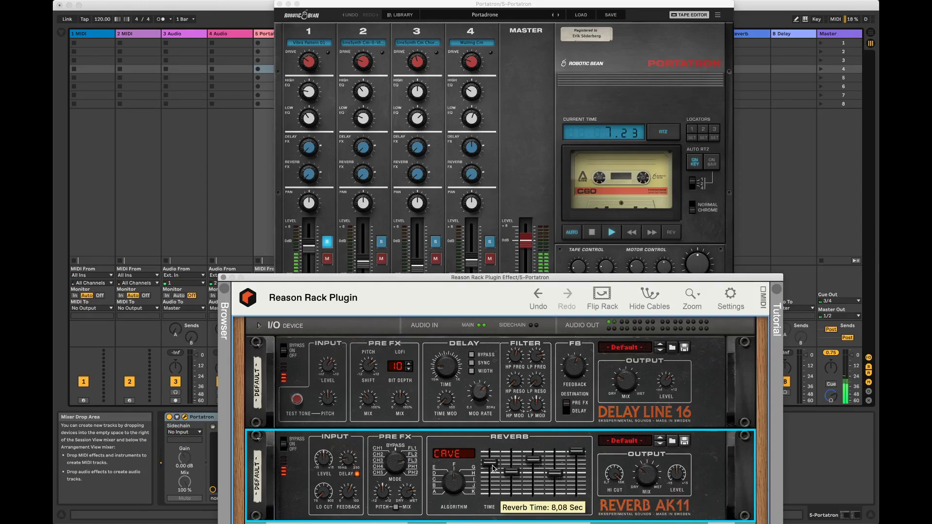
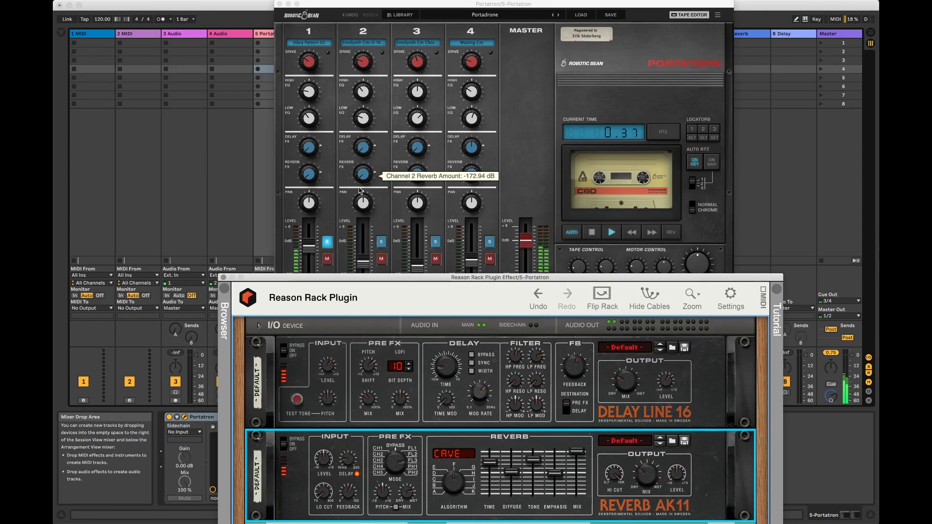
- Set Delay Line 16's output mix to 46.9% and adjust its feedback amount and feedback destination
{"action": "left_click", "coordinate": [629, 378]}
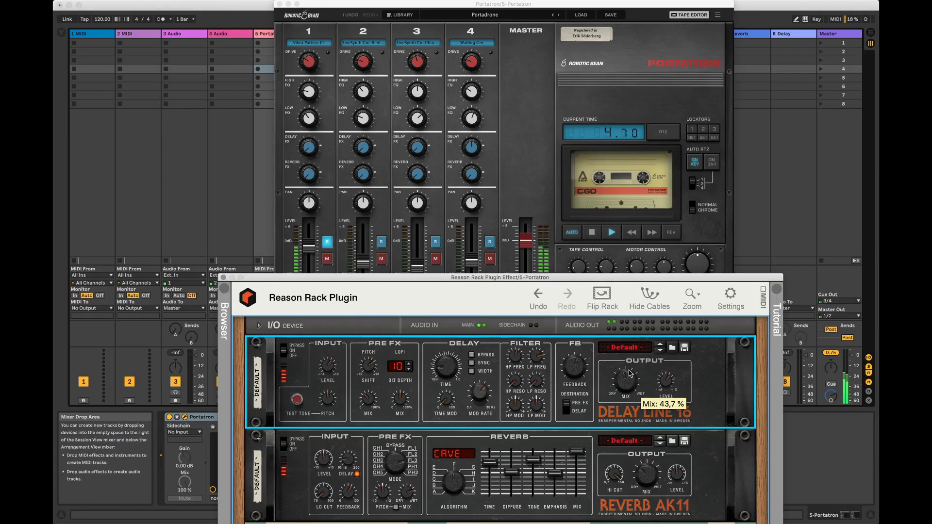
{"action": "left_click_drag", "start_coordinate": [630, 375], "coordinate": [628, 372]}
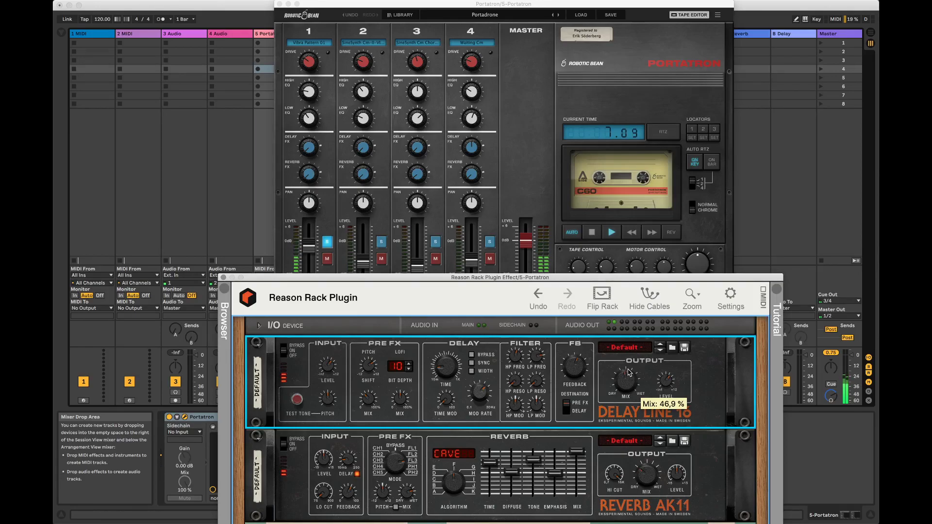
{"action": "left_click_drag", "start_coordinate": [564, 365], "coordinate": [570, 363]}
{"action": "left_click", "coordinate": [567, 412]}
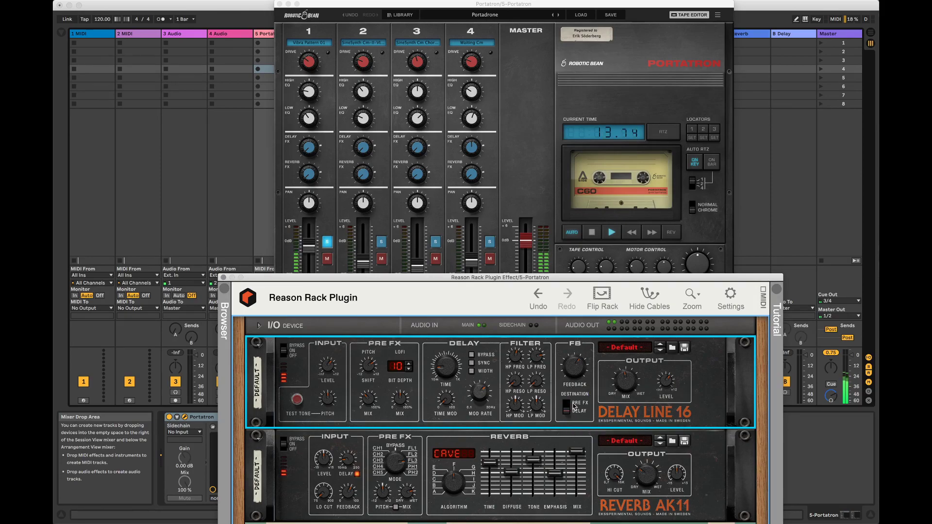
- Pan Portatron channel 1 slightly off centre
{"action": "left_click", "coordinate": [310, 204]}
{"action": "mouse_move", "coordinate": [310, 204]}
{"action": "left_mouse_down"}
{"action": "mouse_move", "coordinate": [309, 194]}
{"action": "mouse_move", "coordinate": [311, 207]}
{"action": "left_mouse_up"}
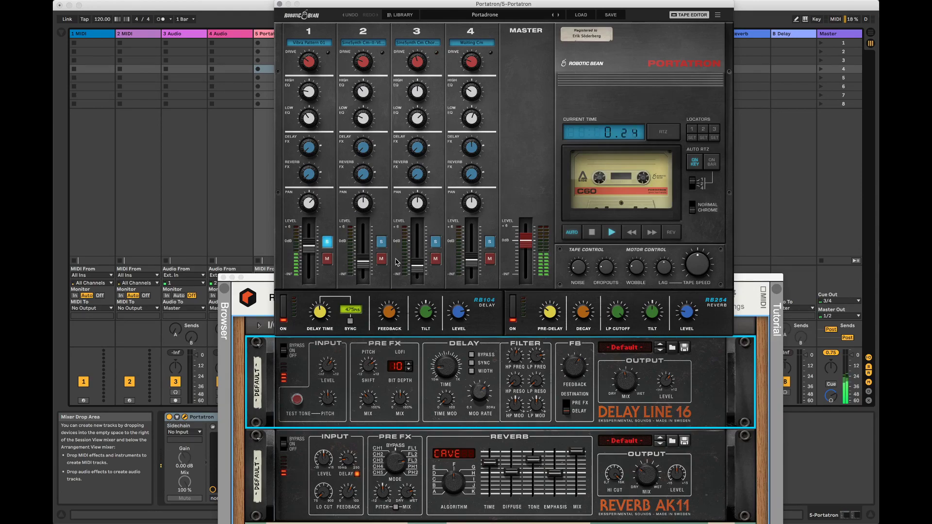
{"action": "mouse_move", "coordinate": [319, 204]}
- Fine-tune Delay Line 16's filter frequencies and output mix, along with Reverb AK11's output mix and reverb sliders
{"action": "left_click", "coordinate": [538, 363]}
{"action": "left_click_drag", "start_coordinate": [517, 355], "coordinate": [519, 354]}
{"action": "left_click_drag", "start_coordinate": [630, 369], "coordinate": [630, 377]}
{"action": "left_click_drag", "start_coordinate": [648, 477], "coordinate": [649, 473]}
{"action": "left_click_drag", "start_coordinate": [531, 462], "coordinate": [556, 473]}
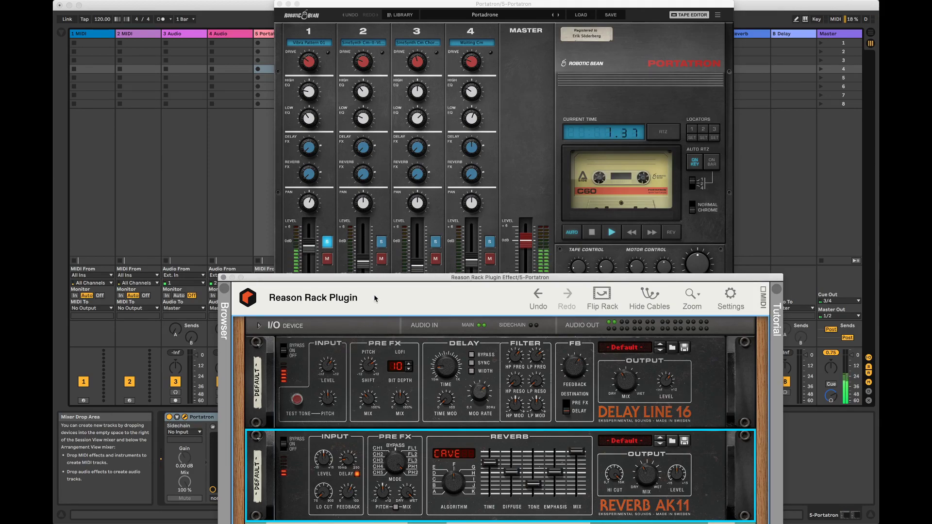
- Unsolo channel 1 and rebalance the faders, pulling channel 4 fully down, slightly lowering channels 1 and 2, and raising channel 3 to mid-level
{"action": "left_click", "coordinate": [473, 263]}
{"action": "left_click_drag", "start_coordinate": [470, 260], "coordinate": [469, 278]}
{"action": "left_click_drag", "start_coordinate": [417, 265], "coordinate": [417, 278]}
{"action": "mouse_move", "coordinate": [363, 262]}
{"action": "left_mouse_down"}
{"action": "mouse_move", "coordinate": [363, 278]}
{"action": "mouse_move", "coordinate": [363, 265]}
{"action": "left_mouse_up"}
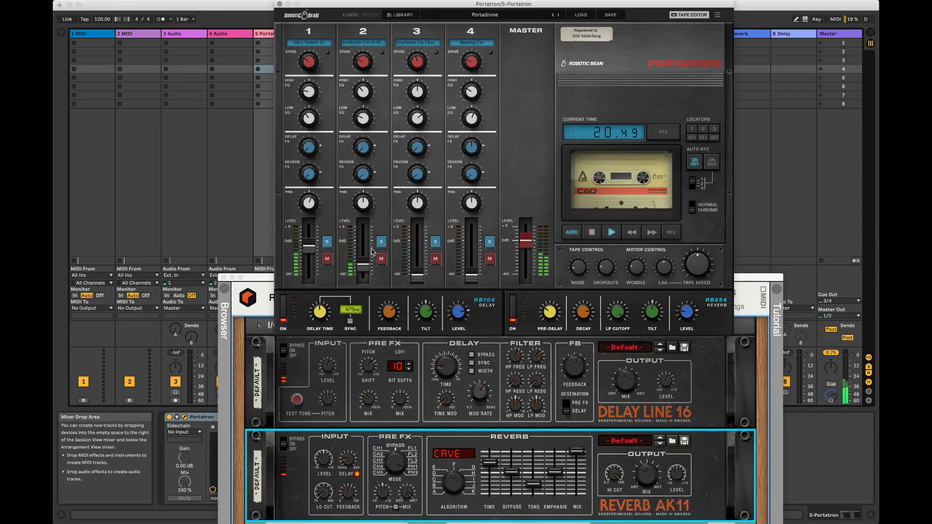
{"action": "left_click_drag", "start_coordinate": [311, 246], "coordinate": [309, 253]}
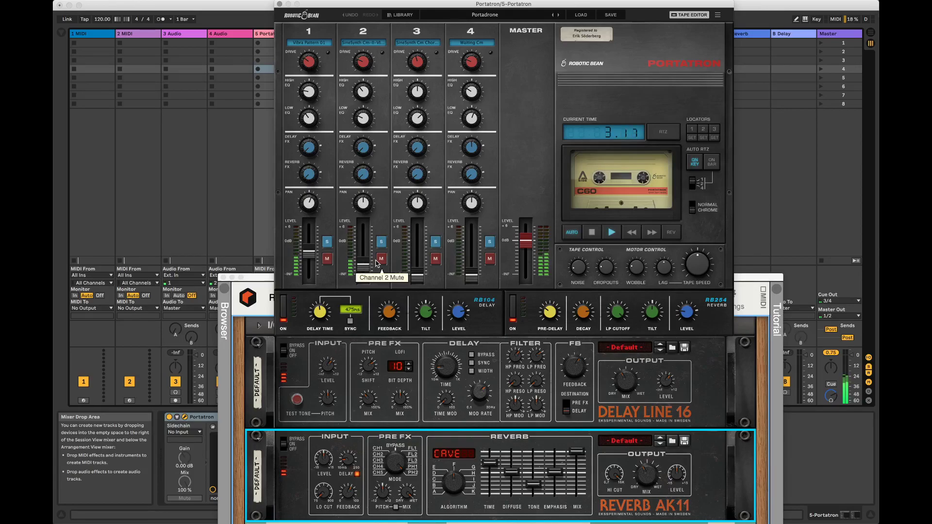
{"action": "mouse_move", "coordinate": [414, 261]}
{"action": "left_mouse_down"}
{"action": "mouse_move", "coordinate": [415, 271]}
{"action": "mouse_move", "coordinate": [417, 262]}
{"action": "left_mouse_up"}
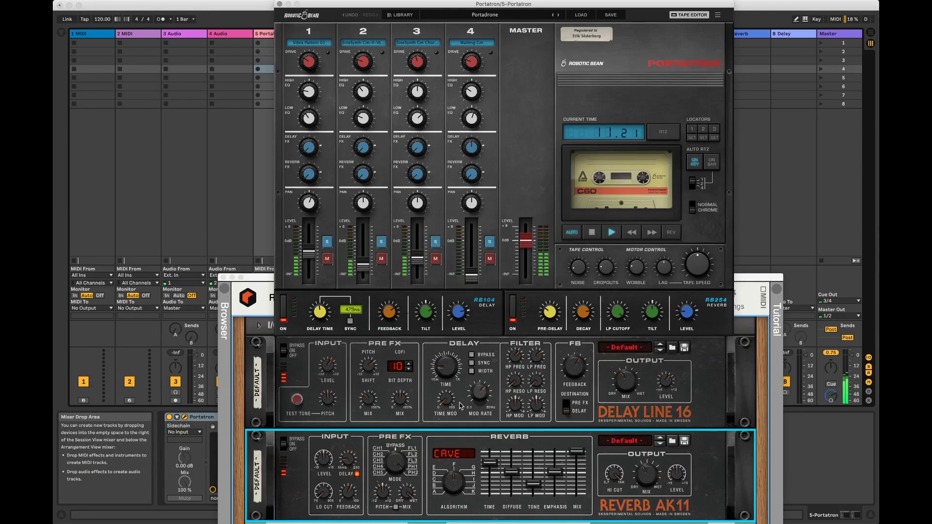
- Add a TAPEFUNK M10 Tape Recorder effect below Reverb AK11 in the rack
{"action": "right_click", "coordinate": [433, 438]}
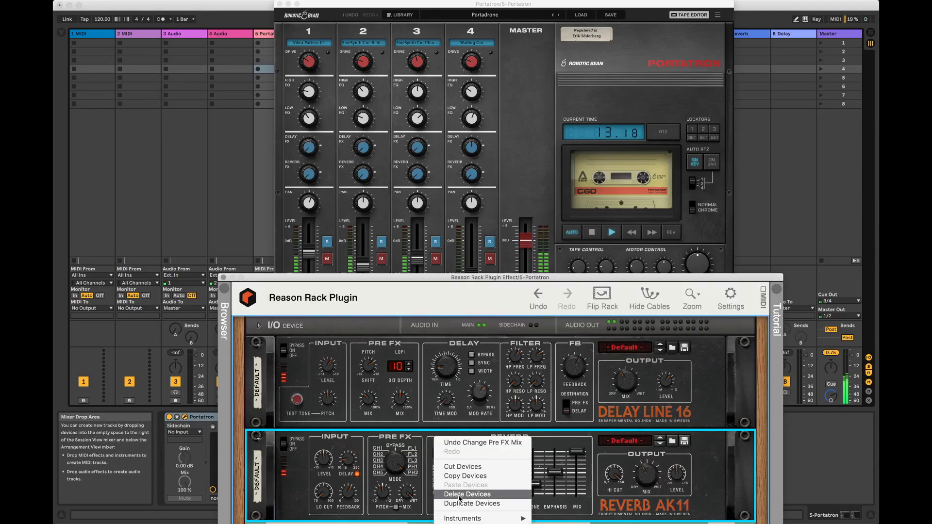
{"action": "mouse_move", "coordinate": [466, 522]}
{"action": "left_click", "coordinate": [608, 434]}
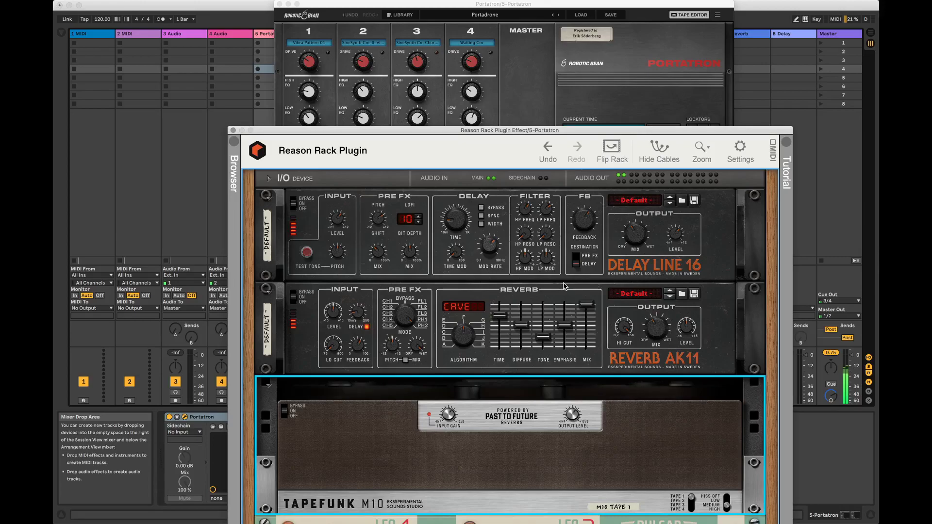
- Set Reverb AK11's output mix to 34.3% and the TAPEFUNK M10's input gain to -4.2 dB
{"action": "left_click", "coordinate": [661, 329]}
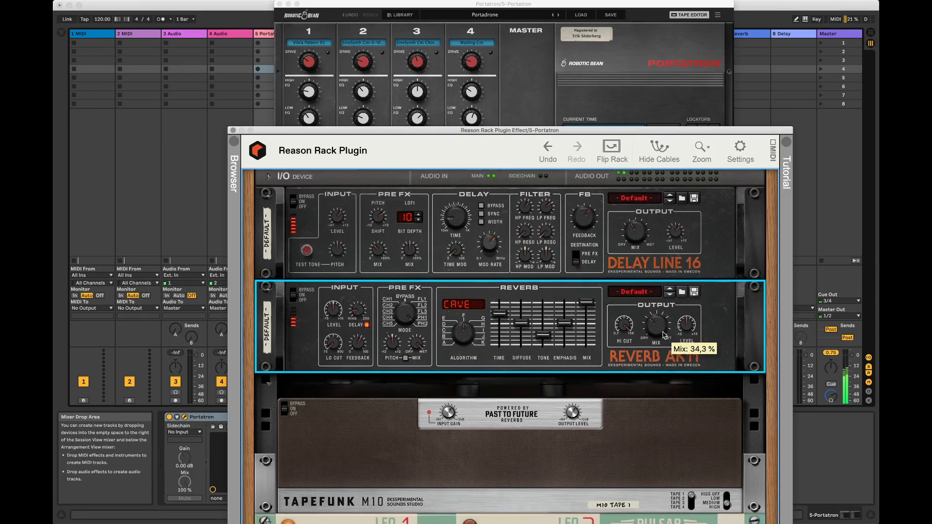
{"action": "left_click", "coordinate": [449, 411]}
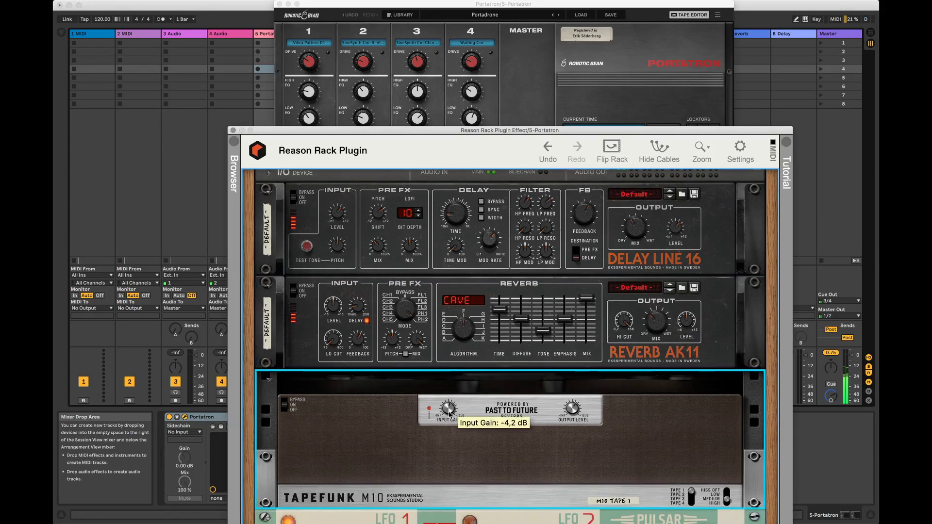
{"action": "scroll", "coordinate": [452, 411], "scroll_direction": "down", "scroll_amount": 2}
{"action": "scroll", "coordinate": [451, 412], "scroll_direction": "down", "scroll_amount": 4}
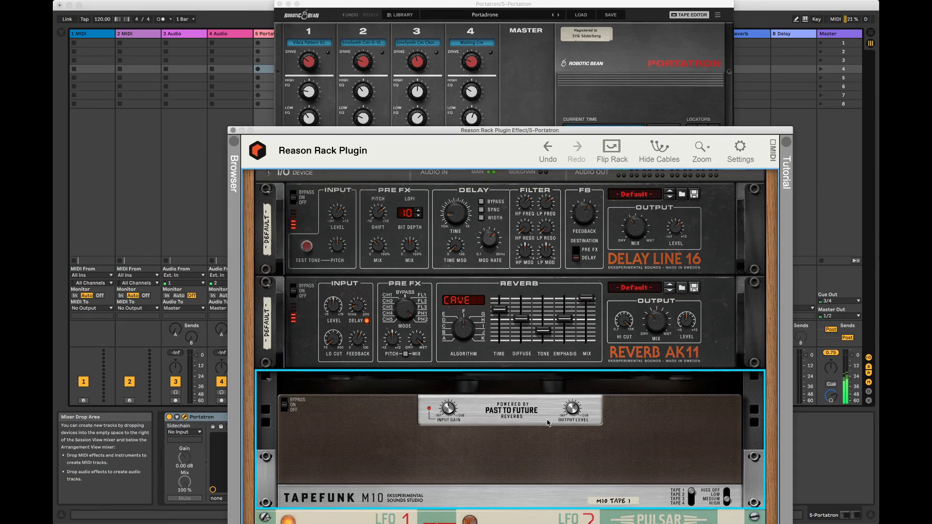
- Insert the Ekssperimental Sounds Ouroboros effect between Reverb AK11 and TAPEFUNK M10
{"action": "right_click", "coordinate": [526, 418]}
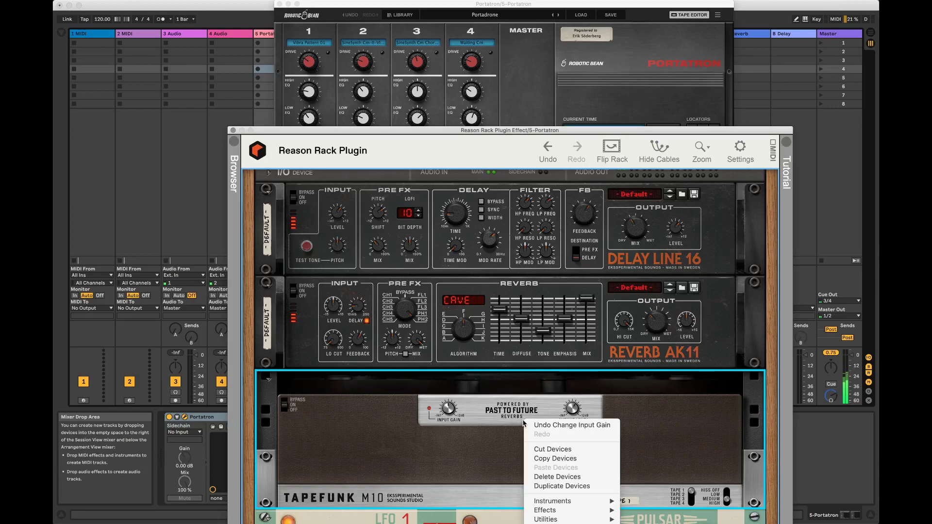
{"action": "right_click", "coordinate": [560, 360]}
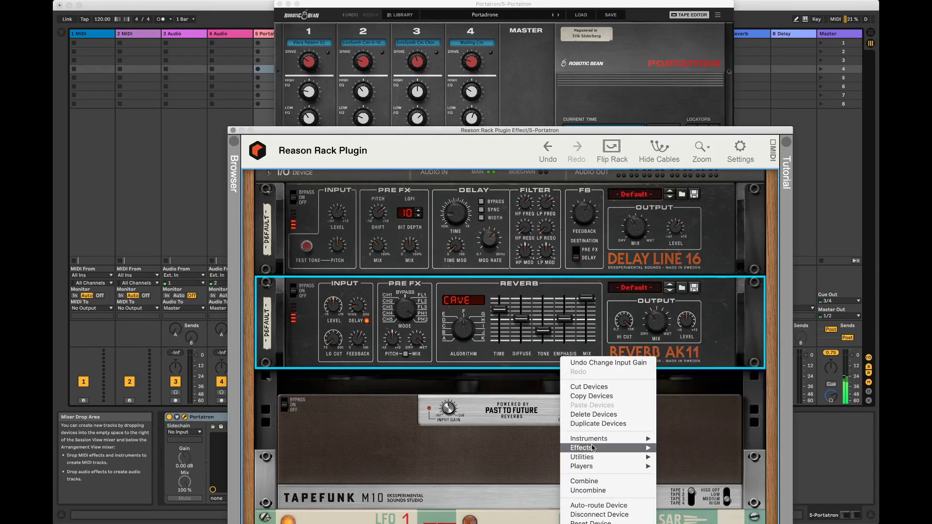
{"action": "mouse_move", "coordinate": [593, 447]}
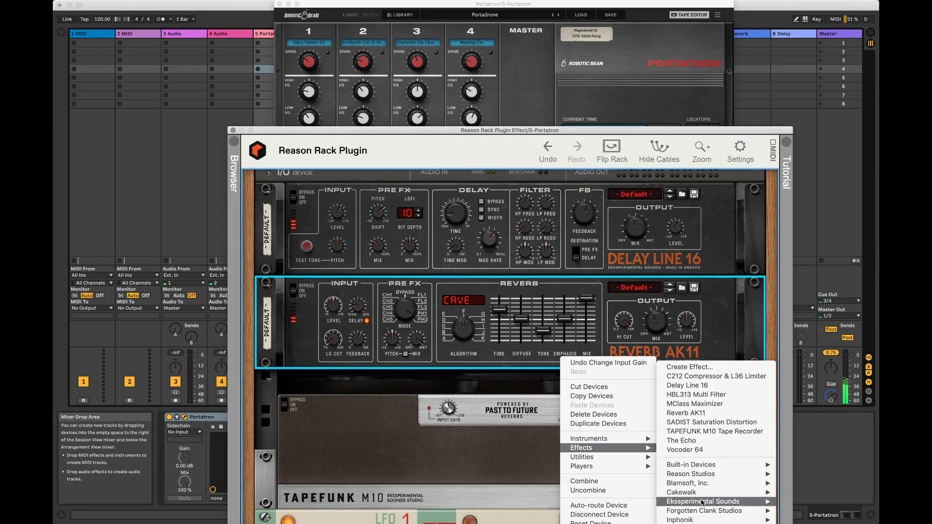
{"action": "mouse_move", "coordinate": [757, 502]}
{"action": "left_click", "coordinate": [818, 503]}
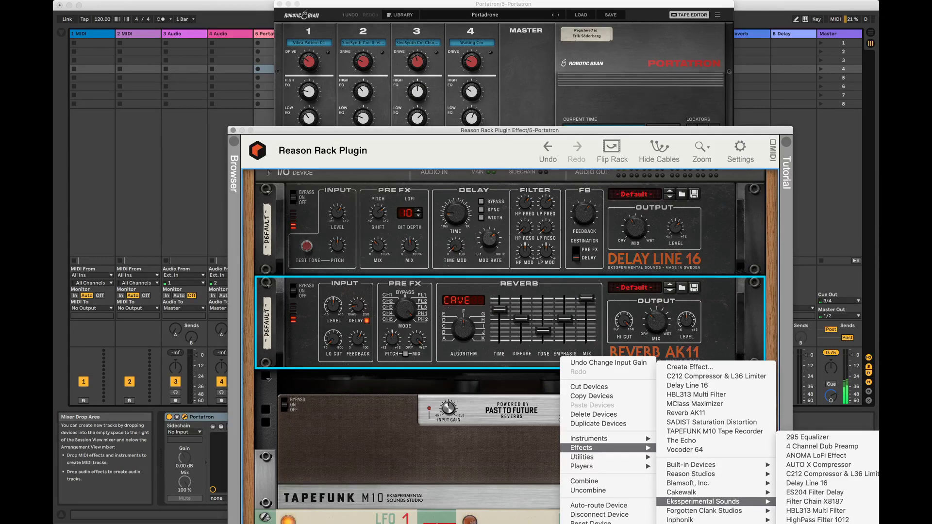
{"action": "left_click", "coordinate": [806, 522]}
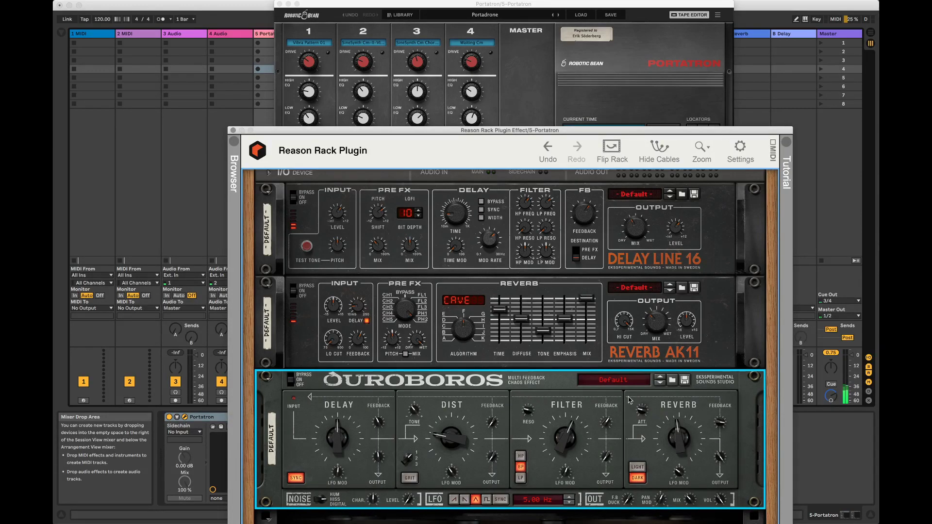
- Audition the Old Set patch on Ouroboros and load the Rhythm Width patch instead
{"action": "left_click", "coordinate": [620, 382]}
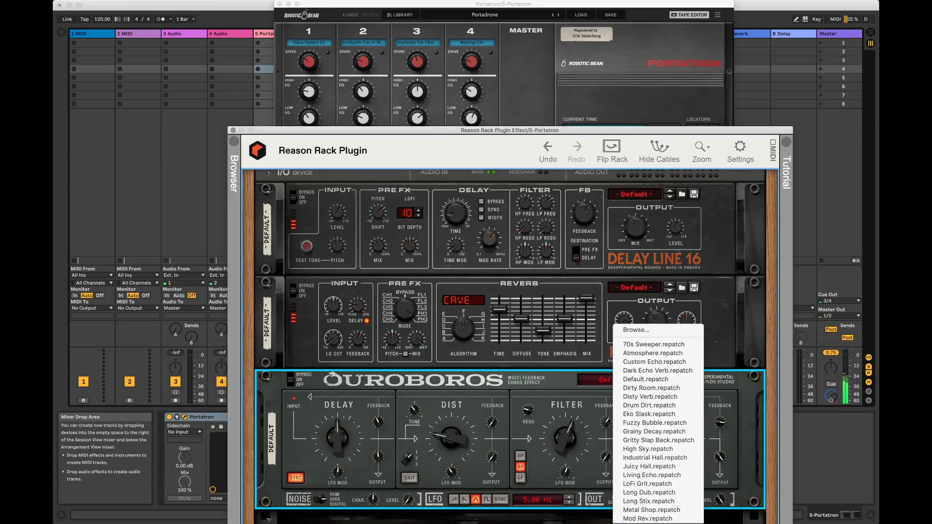
{"action": "key", "text": "Return"}
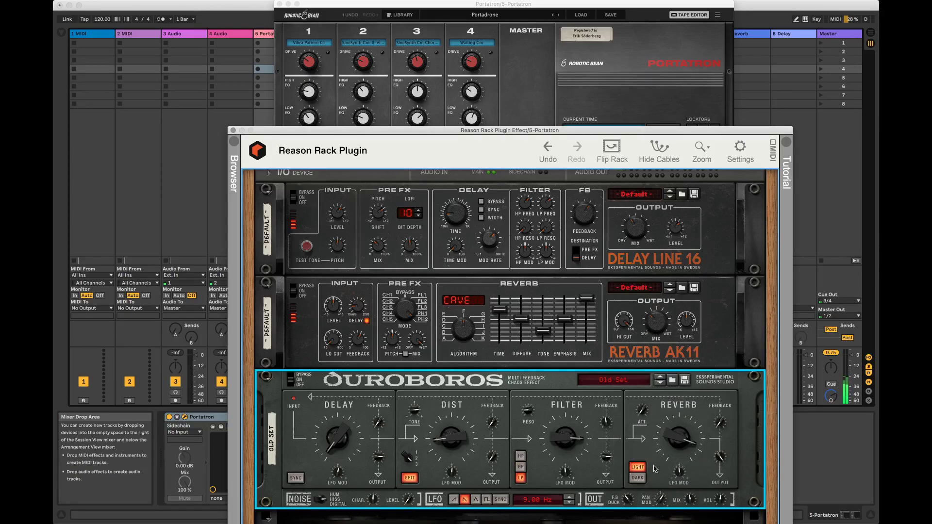
{"action": "left_click", "coordinate": [631, 382]}
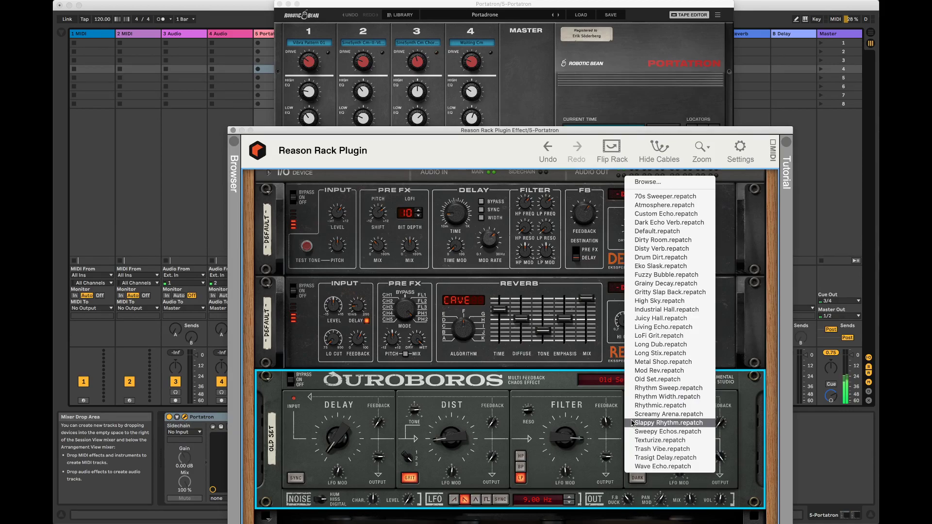
{"action": "left_click", "coordinate": [639, 397]}
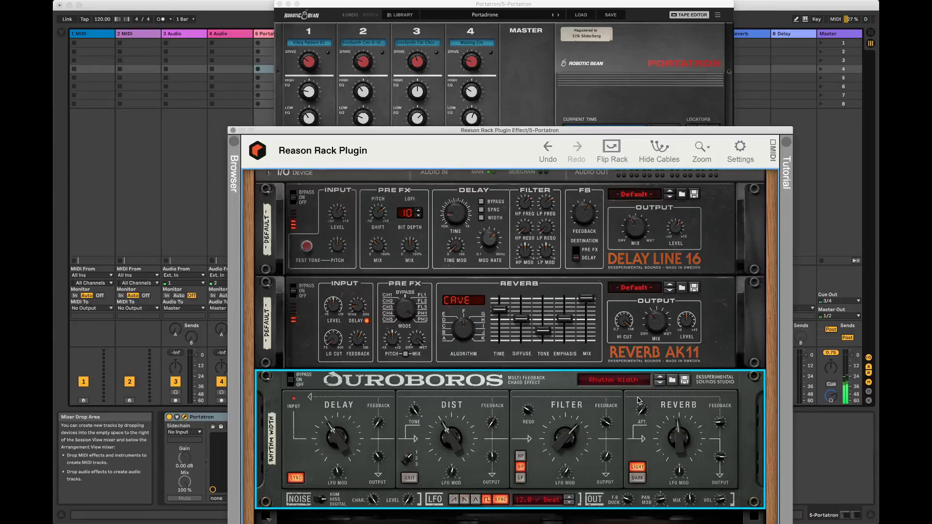
- Adjust Ouroboros's output mix and pan modulation depth
{"action": "mouse_move", "coordinate": [689, 507]}
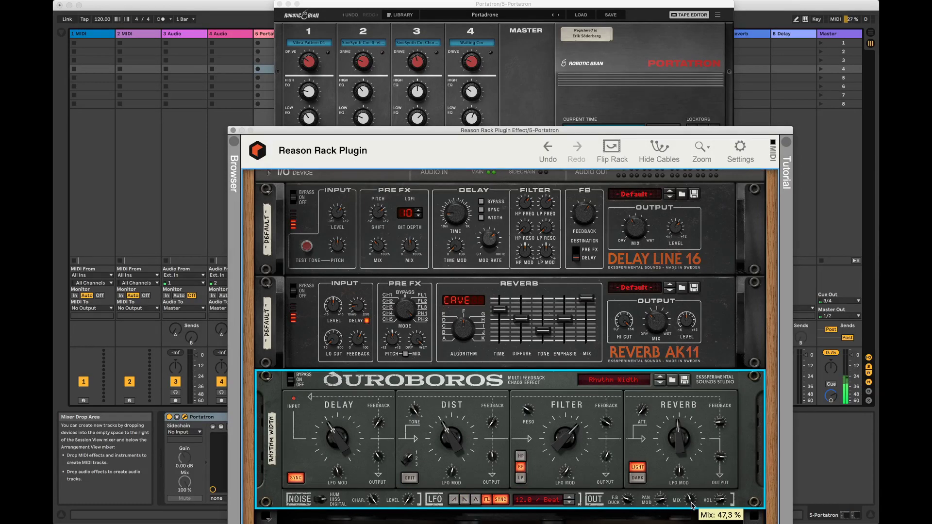
{"action": "mouse_move", "coordinate": [661, 507]}
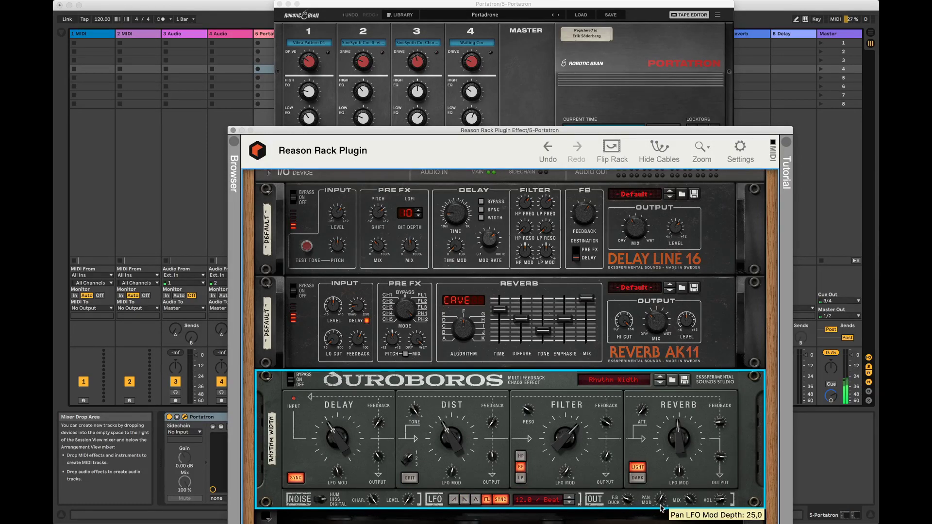
{"action": "scroll", "coordinate": [661, 507], "scroll_direction": "up", "scroll_amount": 3}
{"action": "left_click_drag", "start_coordinate": [665, 500], "coordinate": [690, 499]}
{"action": "scroll", "coordinate": [691, 502], "scroll_direction": "up", "scroll_amount": 2}
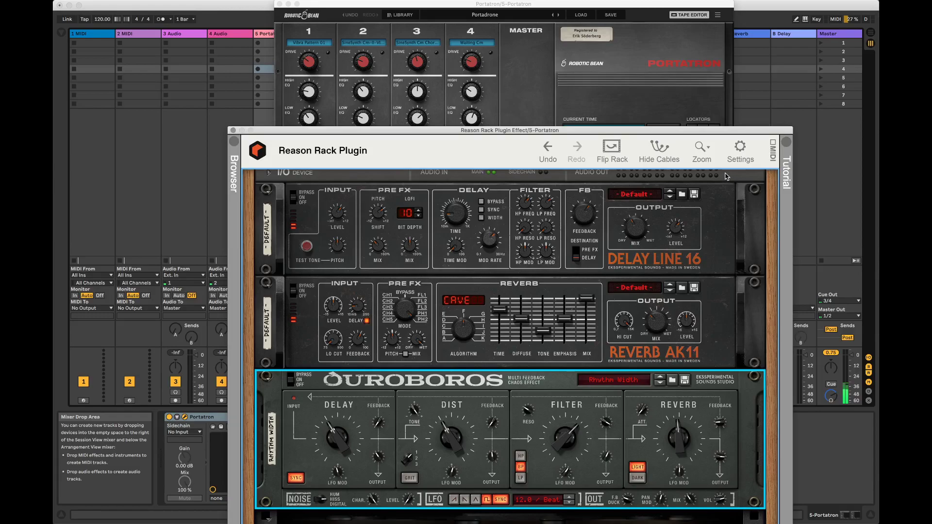
- Move the Reason Rack window up to reveal more of the rack and turn Ouroboros's filter down to its middle setting
{"action": "left_click_drag", "start_coordinate": [707, 131], "coordinate": [710, 29]}
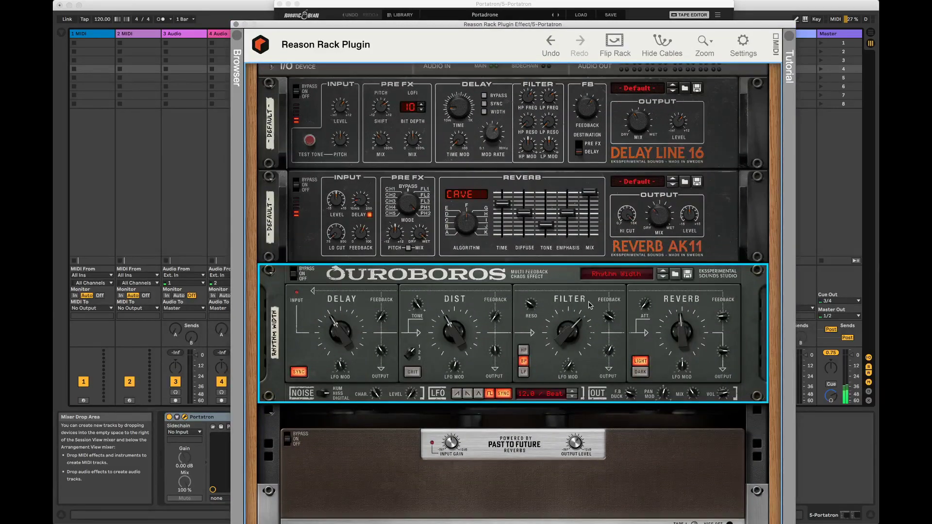
{"action": "scroll", "coordinate": [603, 328], "scroll_direction": "down", "scroll_amount": 2}
{"action": "scroll", "coordinate": [694, 394], "scroll_direction": "up", "scroll_amount": 4}
{"action": "scroll", "coordinate": [653, 284], "scroll_direction": "up", "scroll_amount": 1}
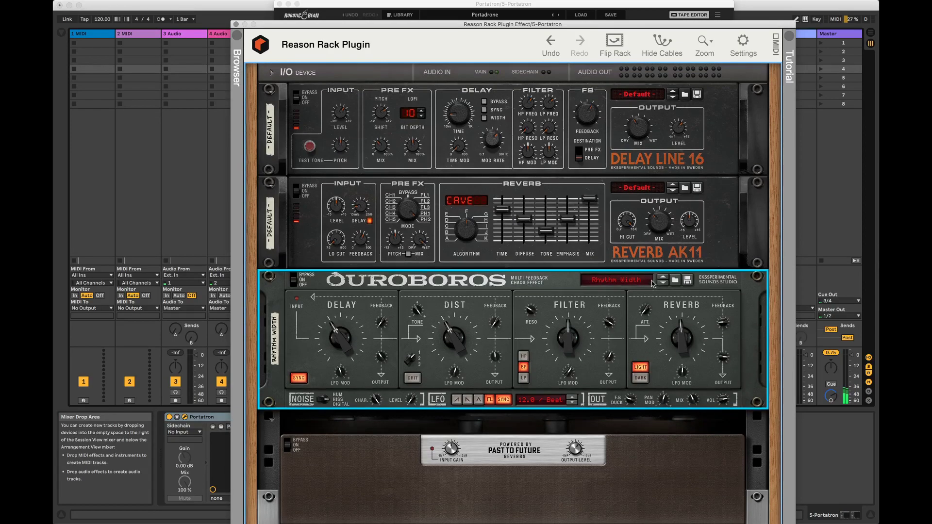
- Set Delay Line 16's output mix to 45.3% and adjust its feedback and delay time
{"action": "left_click", "coordinate": [637, 127]}
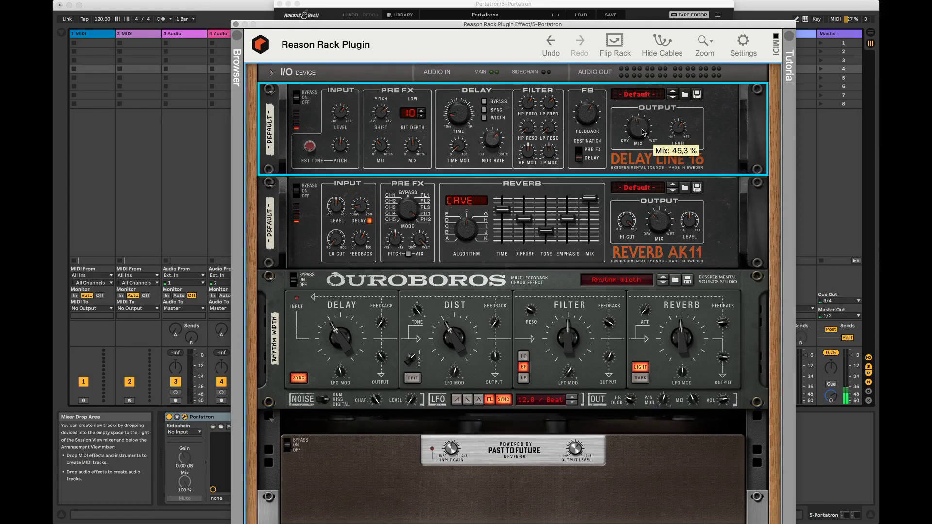
{"action": "mouse_move", "coordinate": [592, 116]}
{"action": "left_mouse_down"}
{"action": "mouse_move", "coordinate": [592, 103]}
{"action": "mouse_move", "coordinate": [591, 111]}
{"action": "left_mouse_up"}
{"action": "left_click_drag", "start_coordinate": [458, 112], "coordinate": [472, 81]}
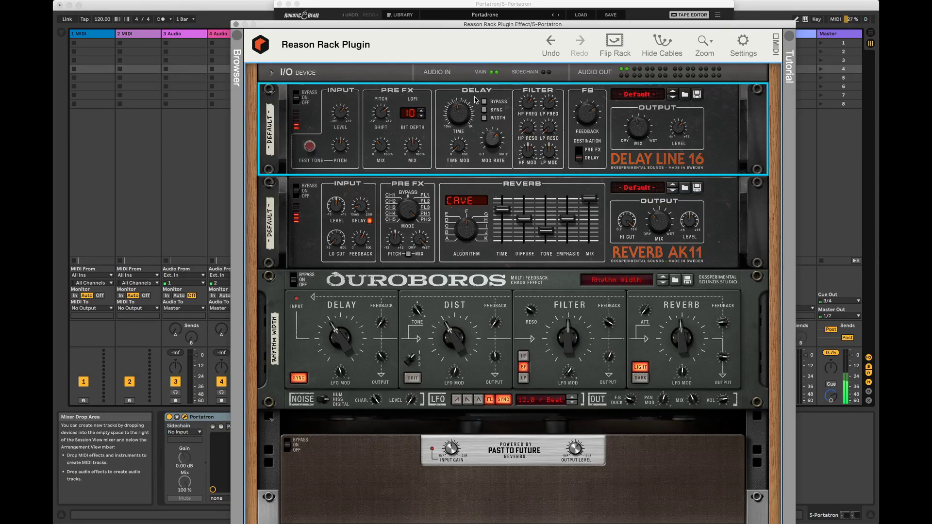
- Try Delay Line 16's Width option, leave it off, enable Sync and adjust the synced delay time
{"action": "left_click", "coordinate": [484, 118]}
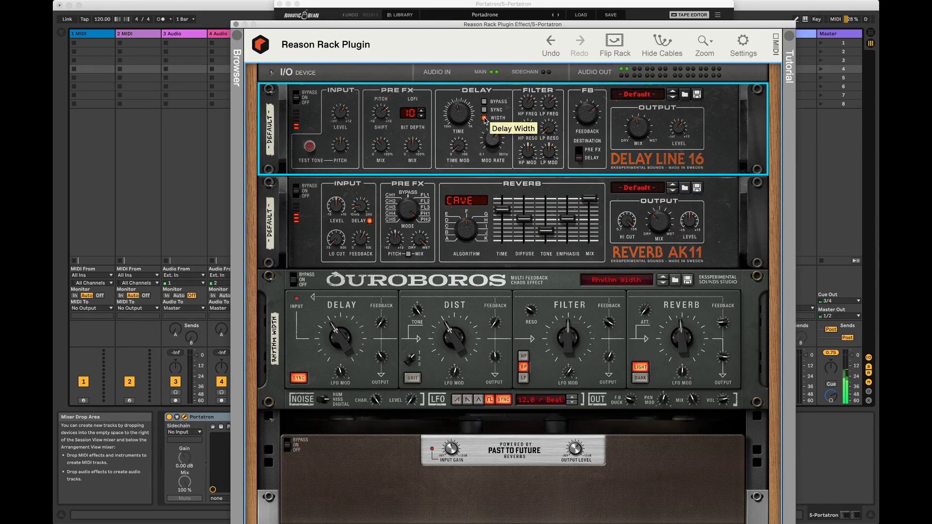
{"action": "left_click", "coordinate": [484, 119]}
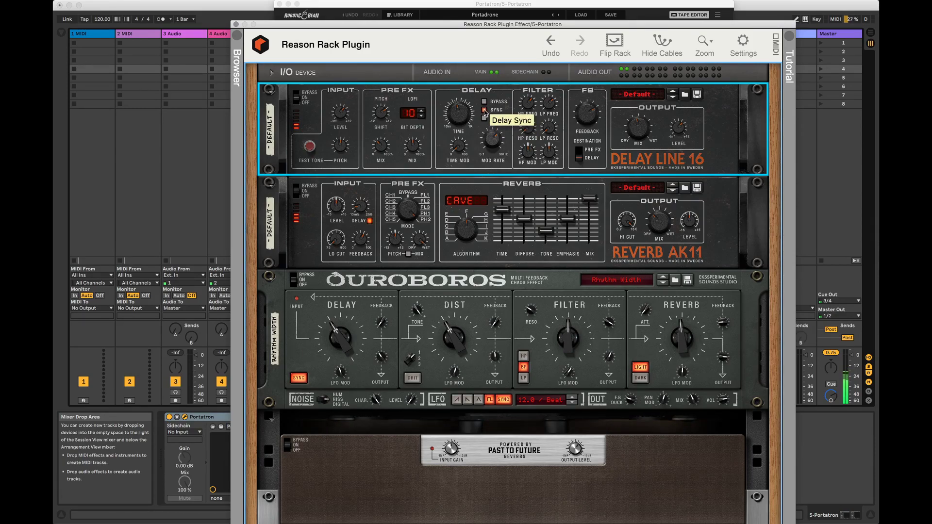
{"action": "left_click_drag", "start_coordinate": [461, 113], "coordinate": [464, 104]}
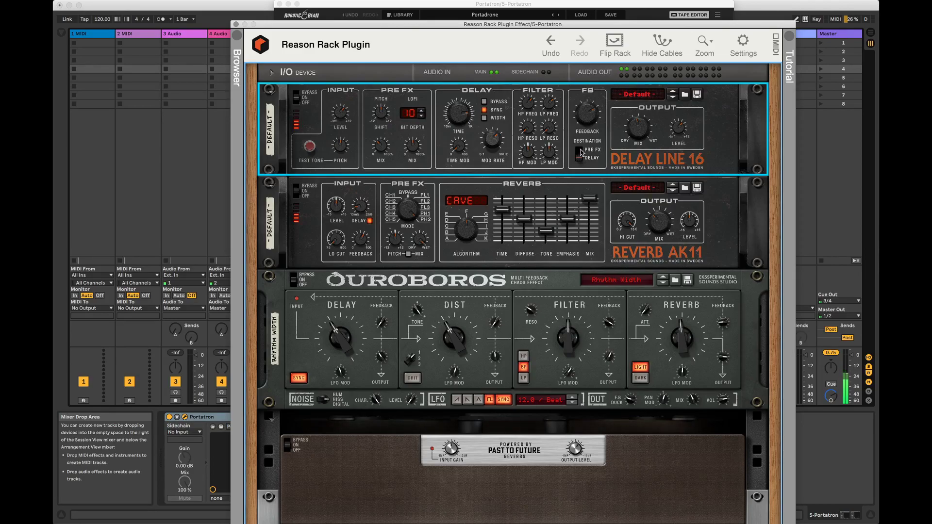
- Set Delay Line 16's bit depth to 14 and feedback to 1.9 dB, and adjust its lo-fi mix and time modulation
{"action": "left_click_drag", "start_coordinate": [416, 147], "coordinate": [421, 123]}
{"action": "left_click_drag", "start_coordinate": [463, 144], "coordinate": [464, 132]}
{"action": "left_click", "coordinate": [421, 110]}
{"action": "left_click", "coordinate": [420, 110]}
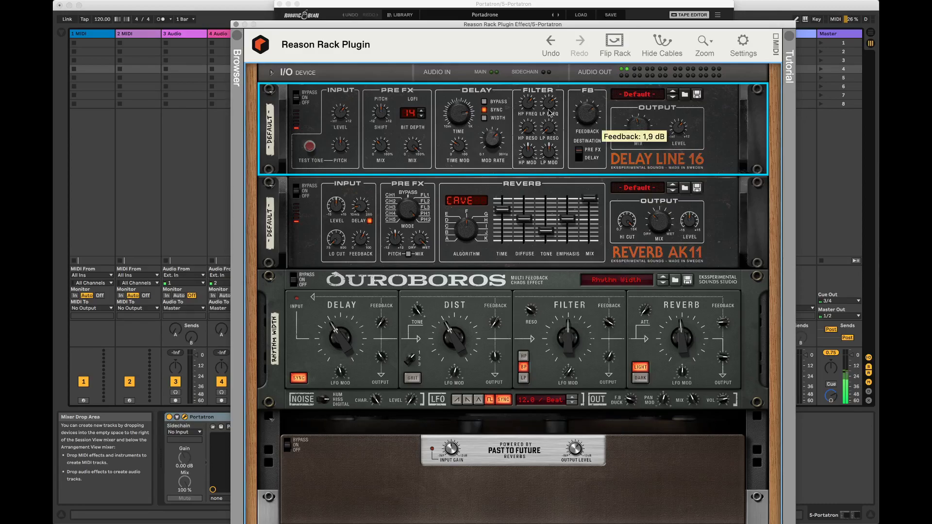
- Adjust Delay Line 16's filter frequencies, move the rack window down and return to the Portatron mixer
{"action": "mouse_move", "coordinate": [551, 102]}
{"action": "left_click_drag", "start_coordinate": [550, 100], "coordinate": [530, 114]}
{"action": "scroll", "coordinate": [550, 105], "scroll_direction": "up", "scroll_amount": 3}
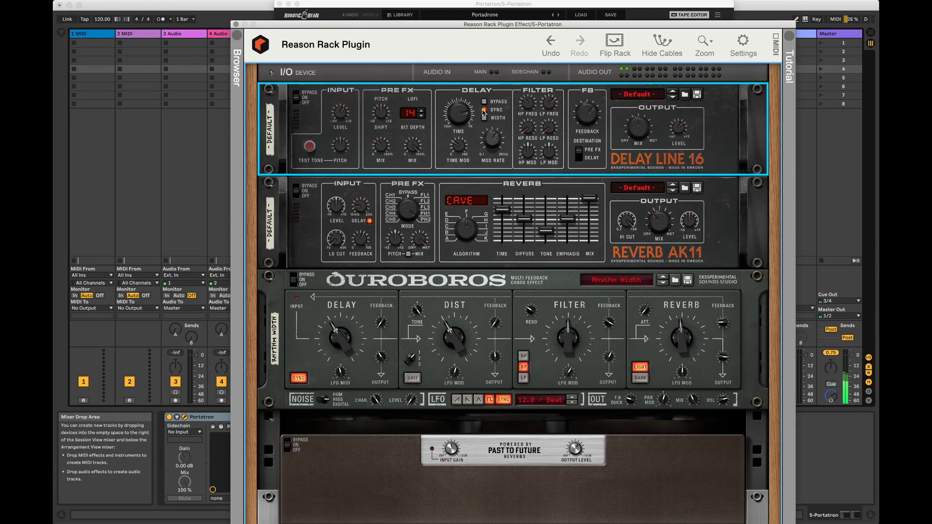
{"action": "mouse_move", "coordinate": [471, 114]}
{"action": "left_click_drag", "start_coordinate": [536, 28], "coordinate": [540, 264]}
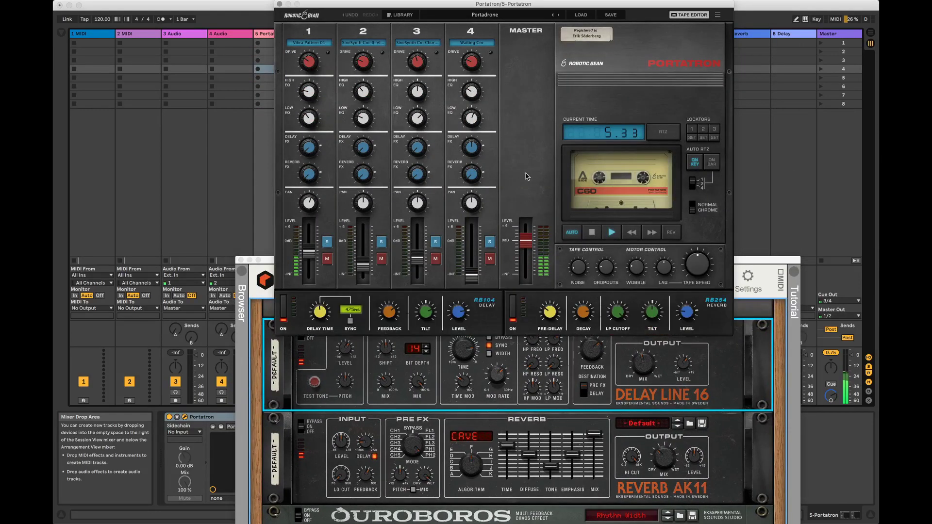
- Raise Portatron channel 4's level, and in the tape editor move locator 1 to 0:05.36 and locator 3 just past 0:30
{"action": "left_click_drag", "start_coordinate": [471, 270], "coordinate": [471, 256]}
{"action": "left_click", "coordinate": [689, 14]}
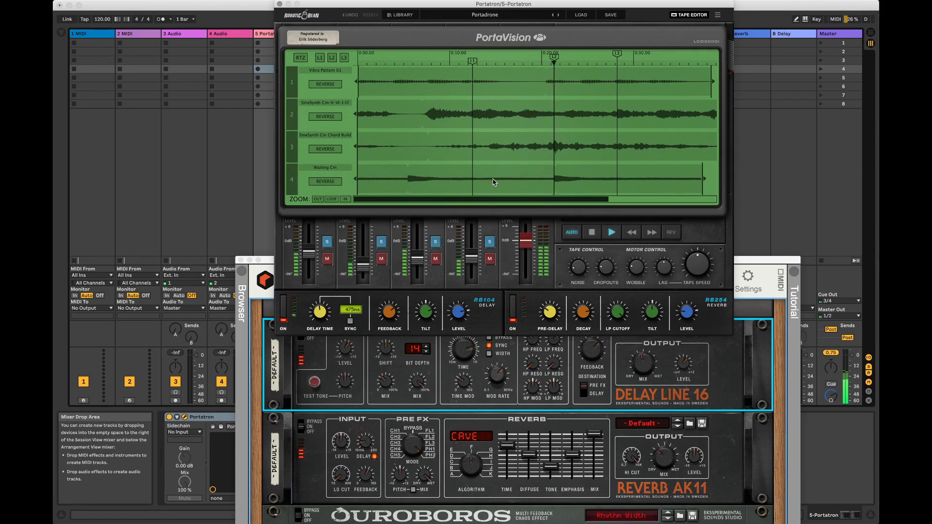
{"action": "left_click_drag", "start_coordinate": [472, 62], "coordinate": [409, 74]}
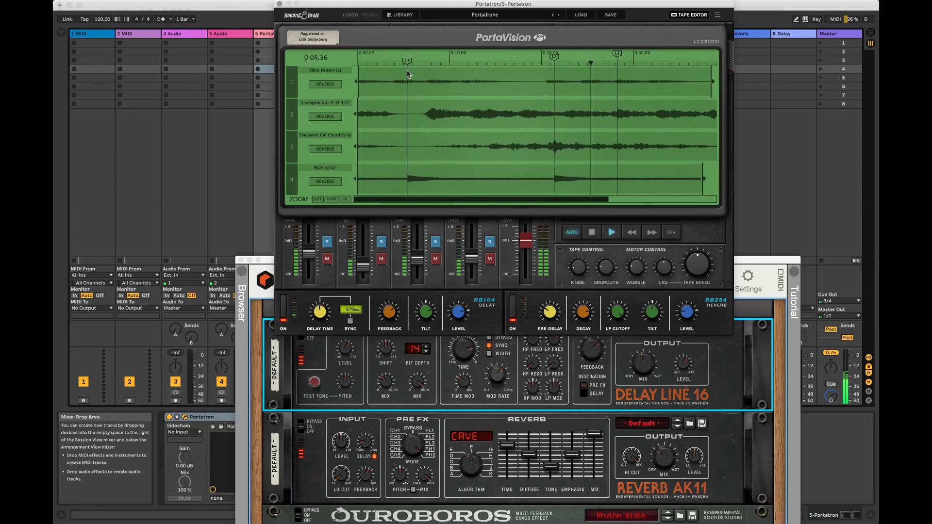
{"action": "left_click_drag", "start_coordinate": [617, 54], "coordinate": [655, 58]}
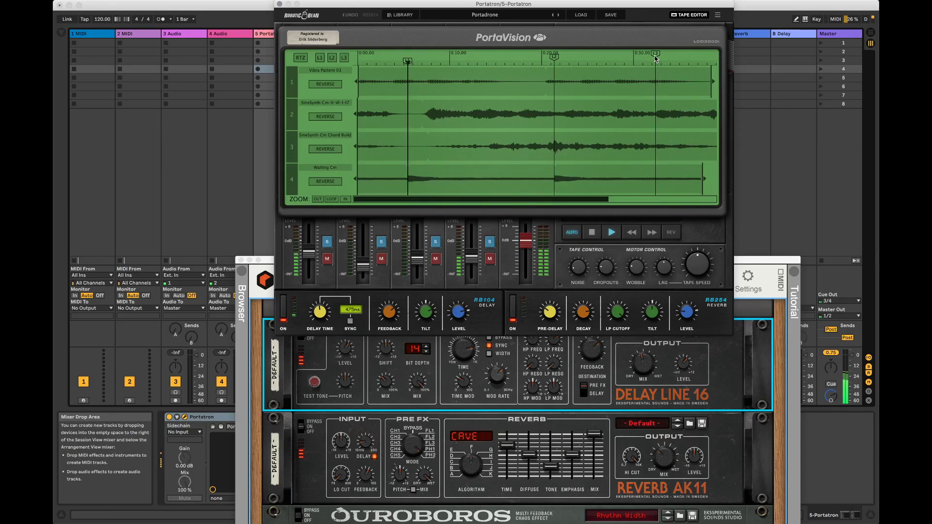
- Return to the rack window, check Delay Line 16's feedback and low-pass frequency, and set the project tempo to 95 BPM
{"action": "left_click", "coordinate": [640, 362]}
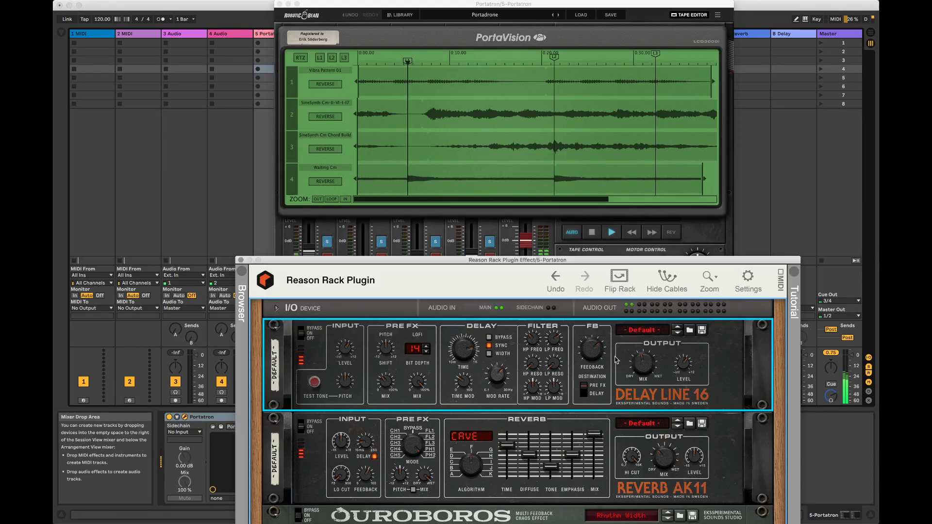
{"action": "mouse_move", "coordinate": [595, 358]}
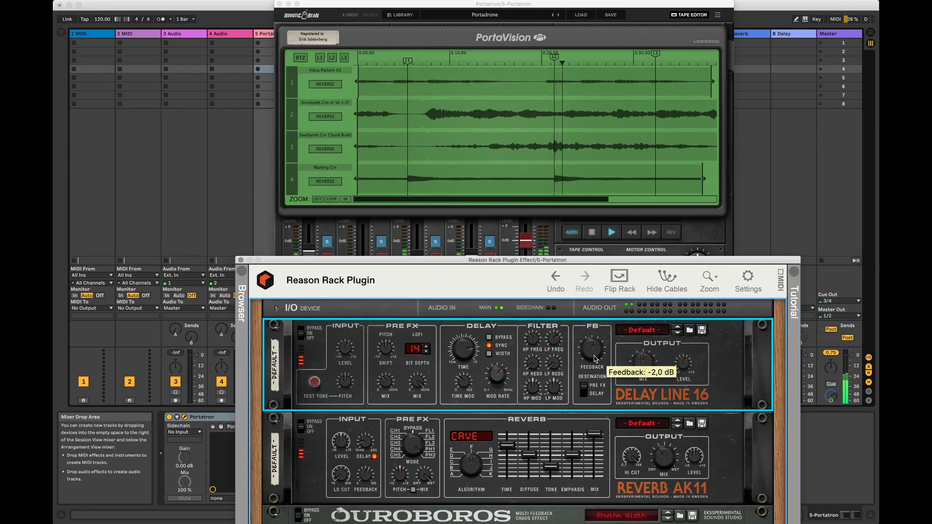
{"action": "mouse_move", "coordinate": [553, 336]}
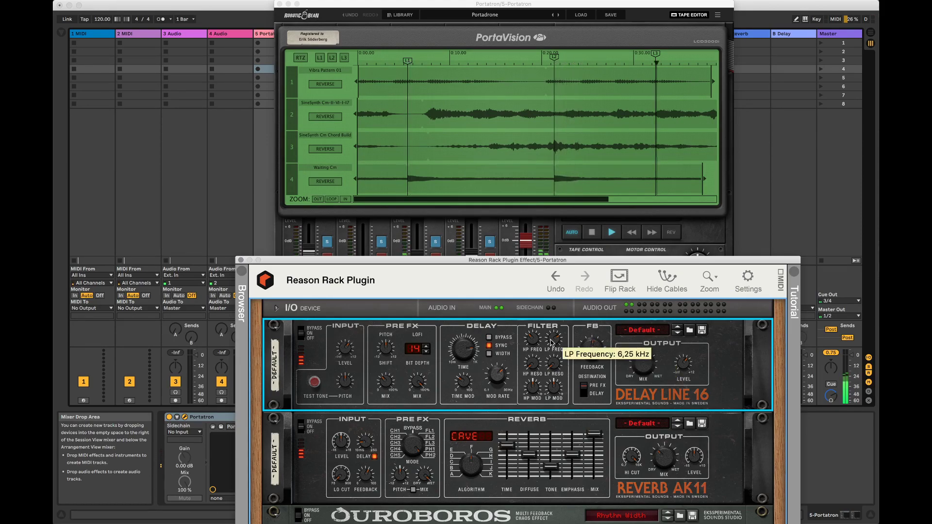
{"action": "scroll", "coordinate": [553, 336], "scroll_direction": "up", "scroll_amount": 2}
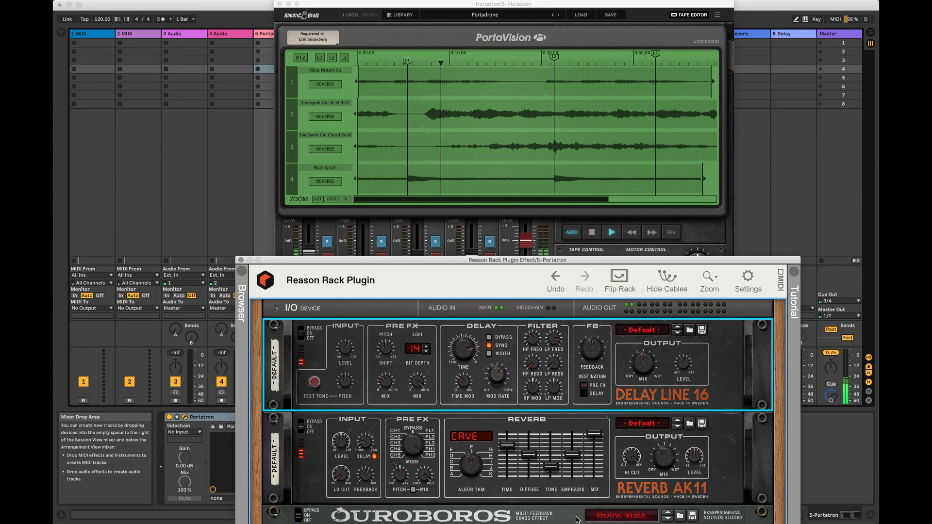
{"action": "left_click_drag", "start_coordinate": [103, 19], "coordinate": [103, 36]}
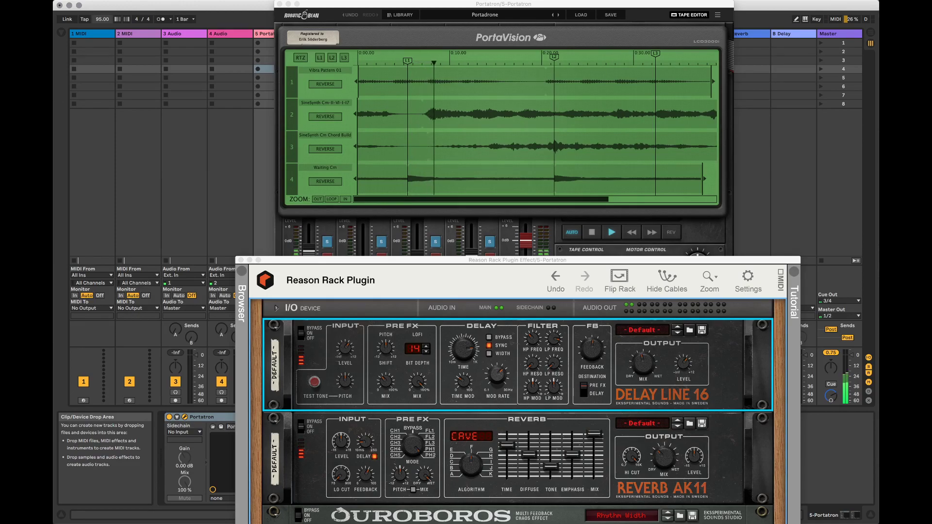
- Audition the Metal Shop patch on Ouroboros, and load the Industrial Hall patch in its place
{"action": "left_click", "coordinate": [522, 515]}
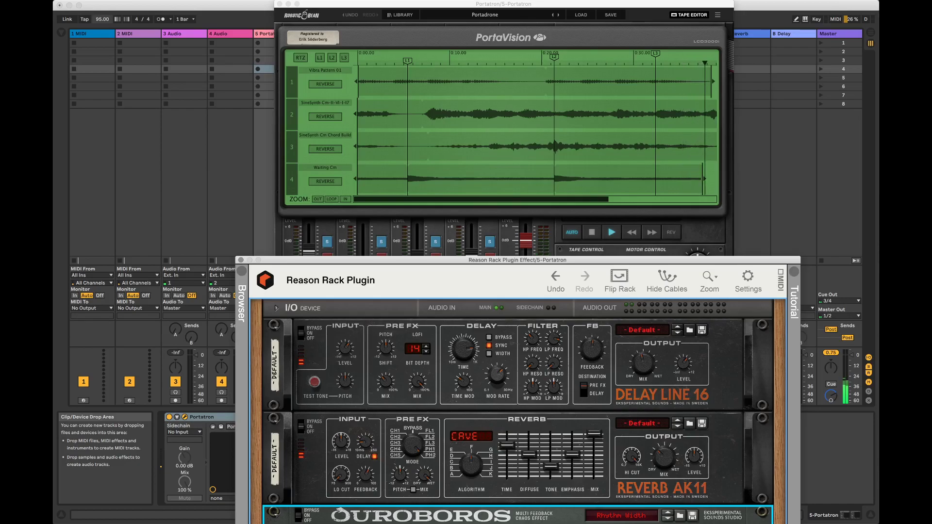
{"action": "left_click", "coordinate": [622, 518]}
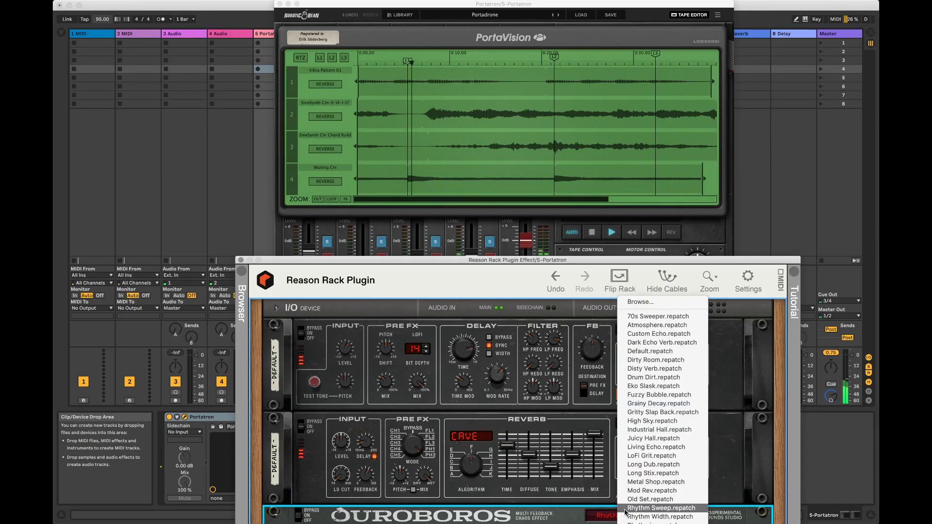
{"action": "left_click", "coordinate": [632, 482]}
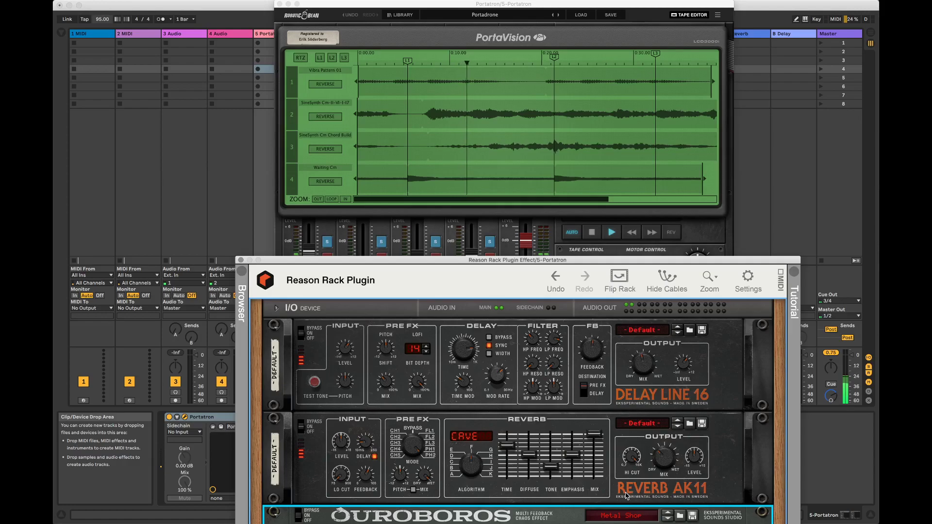
{"action": "left_click", "coordinate": [625, 515]}
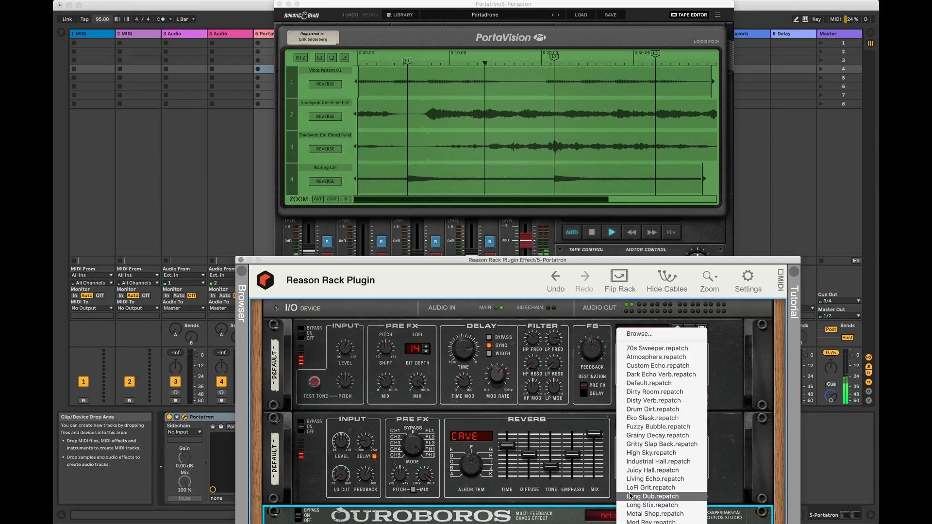
{"action": "left_click", "coordinate": [633, 462]}
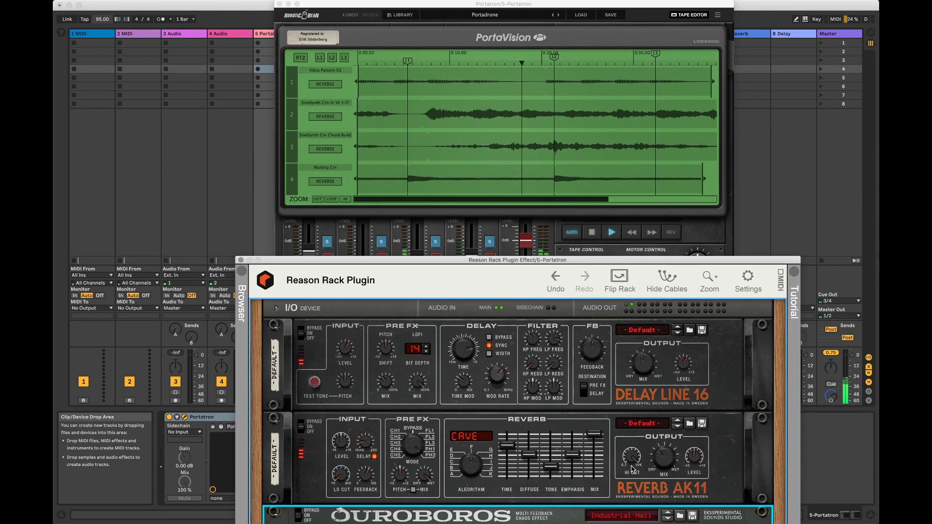
- Lower Reverb AK11's reverb mix to around the middle and raise its emphasis
{"action": "scroll", "coordinate": [616, 490], "scroll_direction": "down", "scroll_amount": 1}
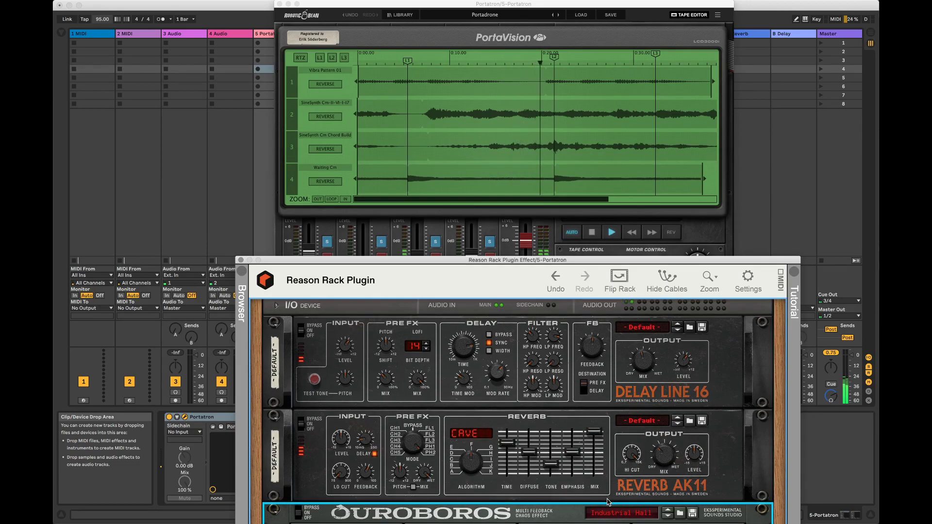
{"action": "scroll", "coordinate": [606, 502], "scroll_direction": "down", "scroll_amount": 8}
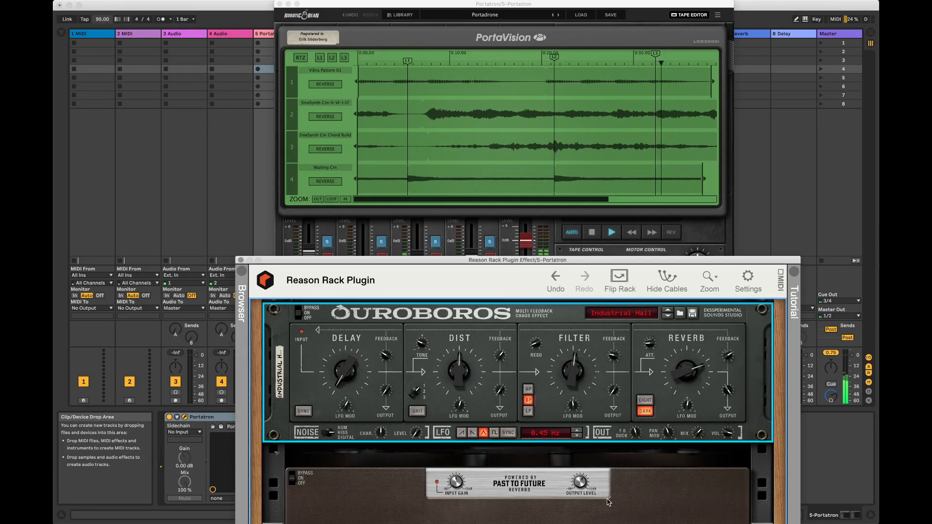
{"action": "scroll", "coordinate": [604, 486], "scroll_direction": "up", "scroll_amount": 5}
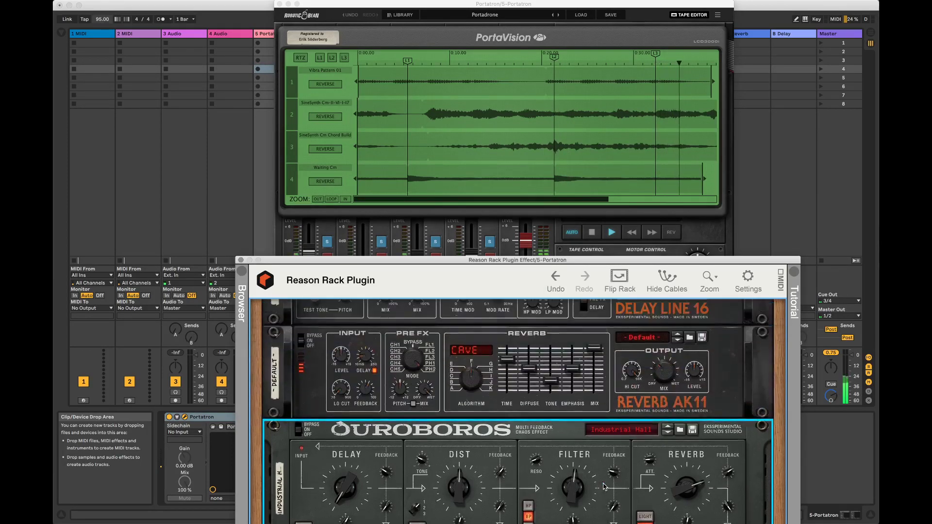
{"action": "mouse_move", "coordinate": [593, 364]}
{"action": "left_mouse_down"}
{"action": "mouse_move", "coordinate": [593, 379]}
{"action": "mouse_move", "coordinate": [573, 376]}
{"action": "mouse_move", "coordinate": [577, 366]}
{"action": "left_mouse_up"}
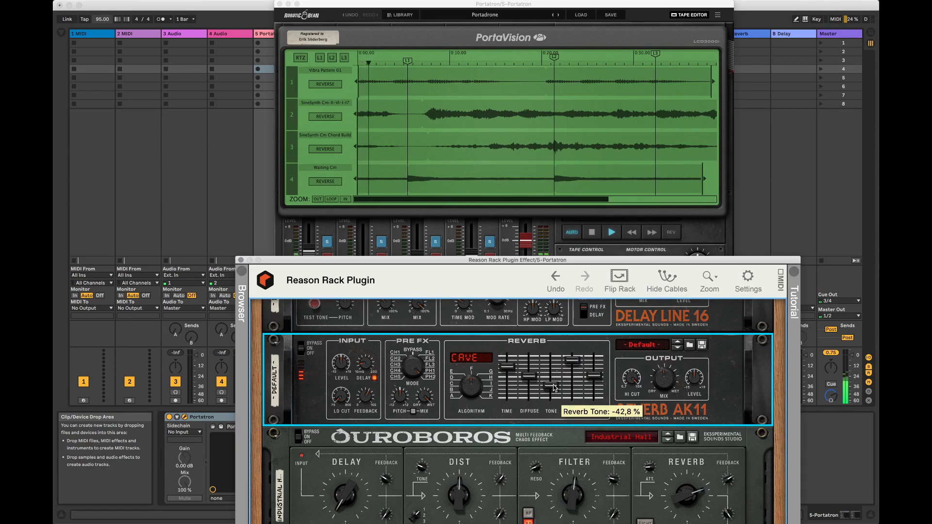
- Move the rack window down to reveal Portatron's controls and set Reverb AK11's reverb time to 5.40 seconds
{"action": "mouse_move", "coordinate": [592, 260]}
{"action": "left_mouse_down"}
{"action": "mouse_move", "coordinate": [590, 283]}
{"action": "mouse_move", "coordinate": [636, 270]}
{"action": "mouse_move", "coordinate": [607, 265]}
{"action": "left_mouse_up"}
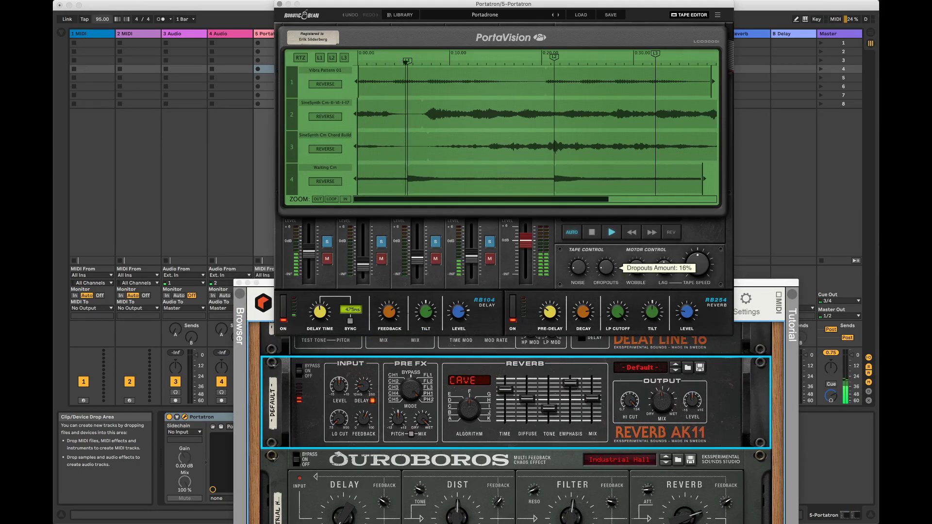
{"action": "scroll", "coordinate": [414, 434], "scroll_direction": "down", "scroll_amount": 5}
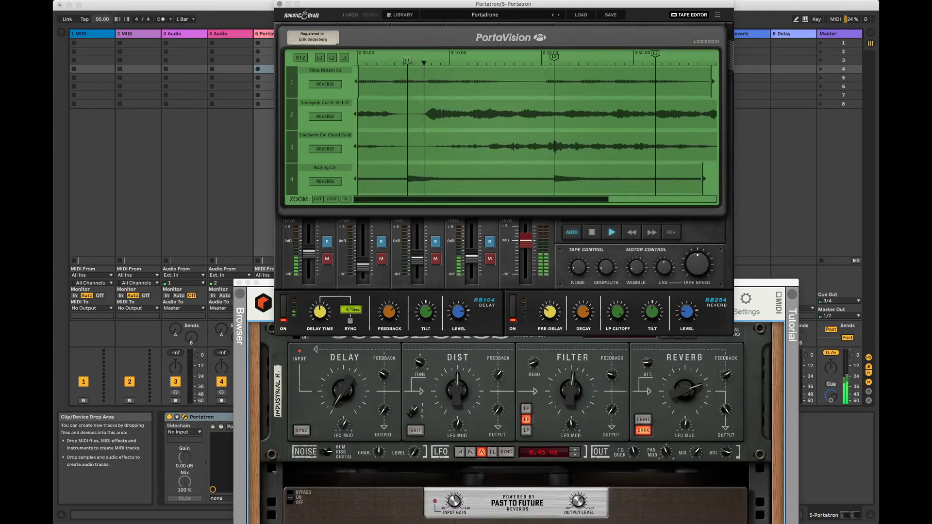
{"action": "left_click", "coordinate": [272, 467]}
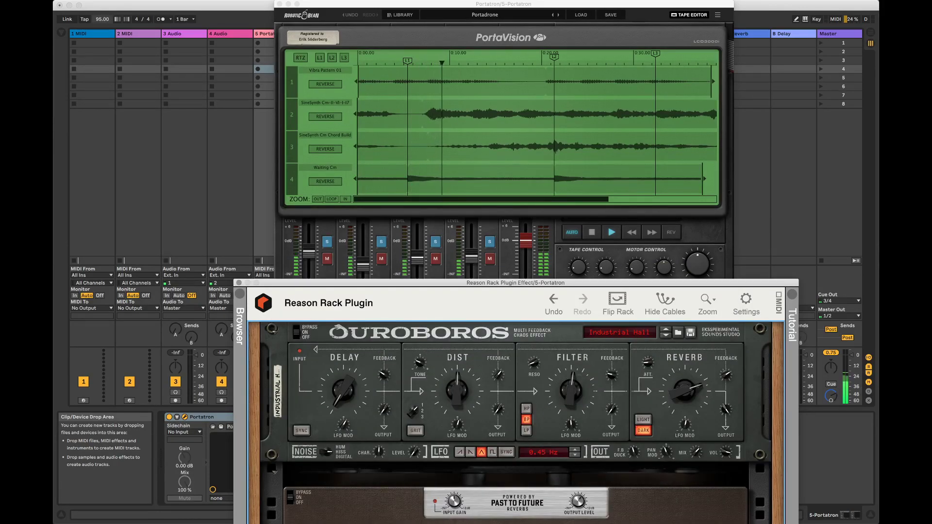
{"action": "scroll", "coordinate": [511, 410], "scroll_direction": "up", "scroll_amount": 5}
{"action": "left_click", "coordinate": [510, 410]}
{"action": "left_click_drag", "start_coordinate": [511, 410], "coordinate": [509, 411]}
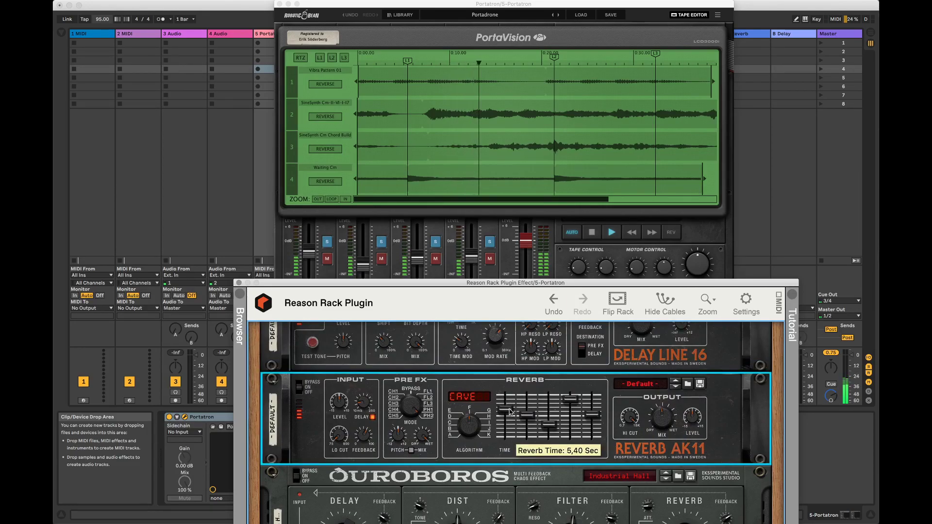
{"action": "scroll", "coordinate": [509, 409], "scroll_direction": "up", "scroll_amount": 3}
{"action": "scroll", "coordinate": [510, 411], "scroll_direction": "down", "scroll_amount": 3}
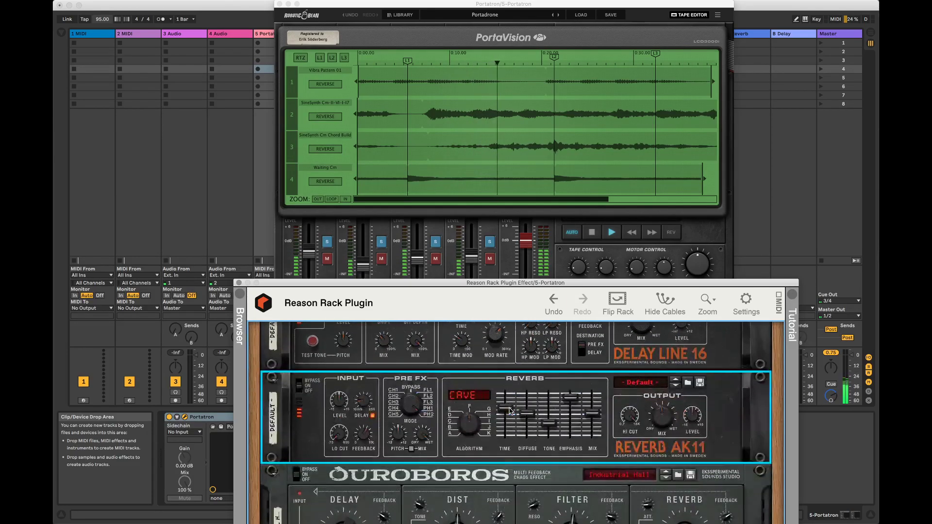
- Return to the Live set, add the Reason Rack Plugin as a new instrument track, and load the AMALGAM FM / Subtractive Synthesizer
{"action": "left_click", "coordinate": [761, 198]}
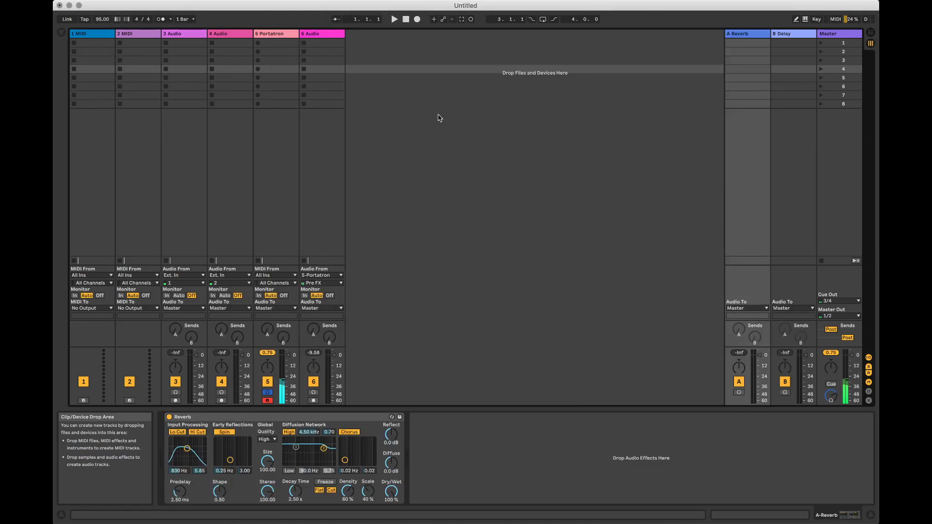
{"action": "left_click", "coordinate": [62, 32]}
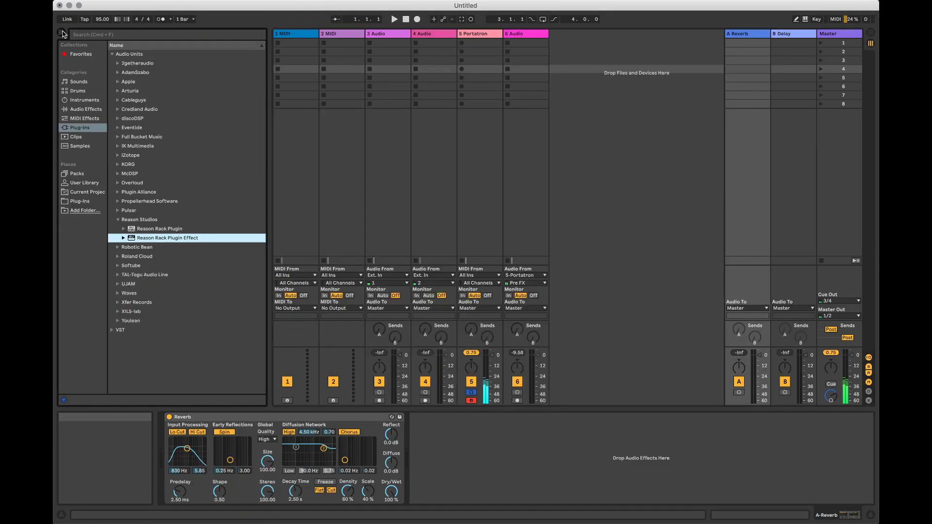
{"action": "left_click_drag", "start_coordinate": [182, 229], "coordinate": [585, 192]}
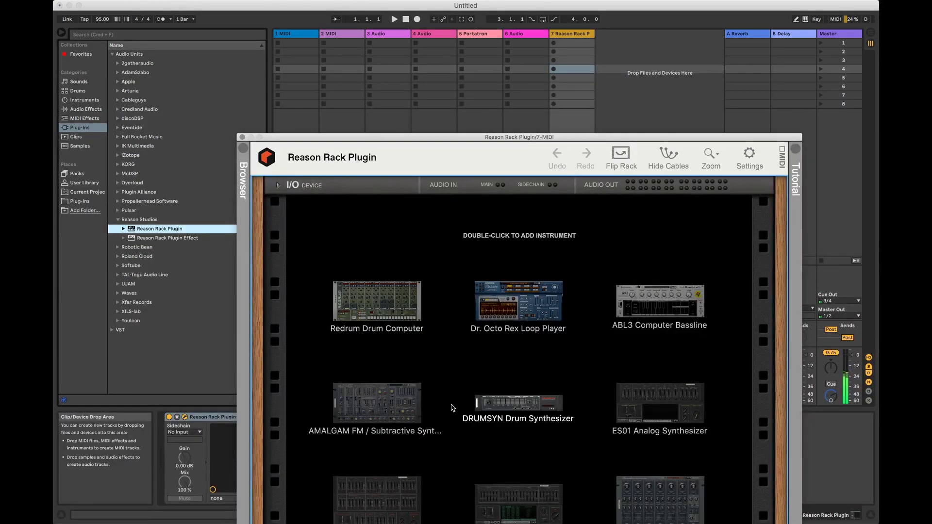
{"action": "double_click", "coordinate": [376, 402]}
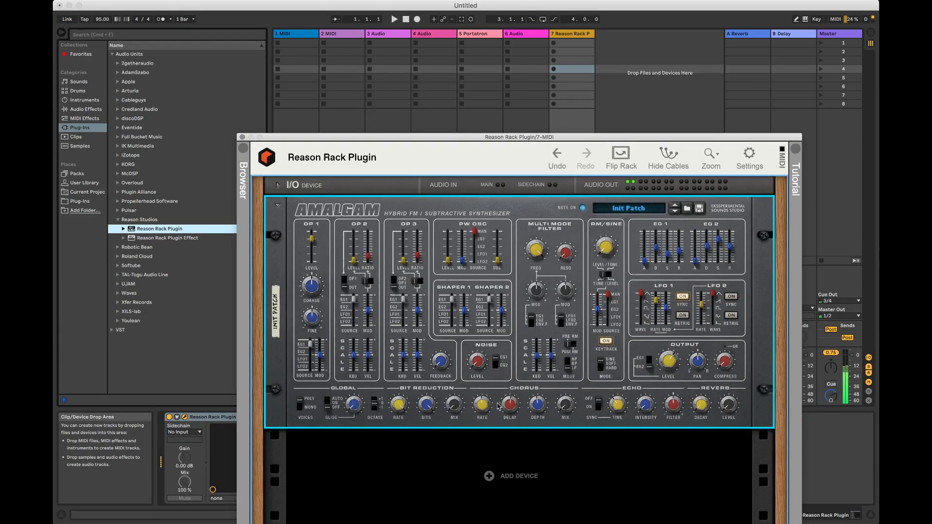
- Raise Amalgam's OP2 level, set its OP3 level to 67.2%, and increase the output level
{"action": "left_click", "coordinate": [632, 118]}
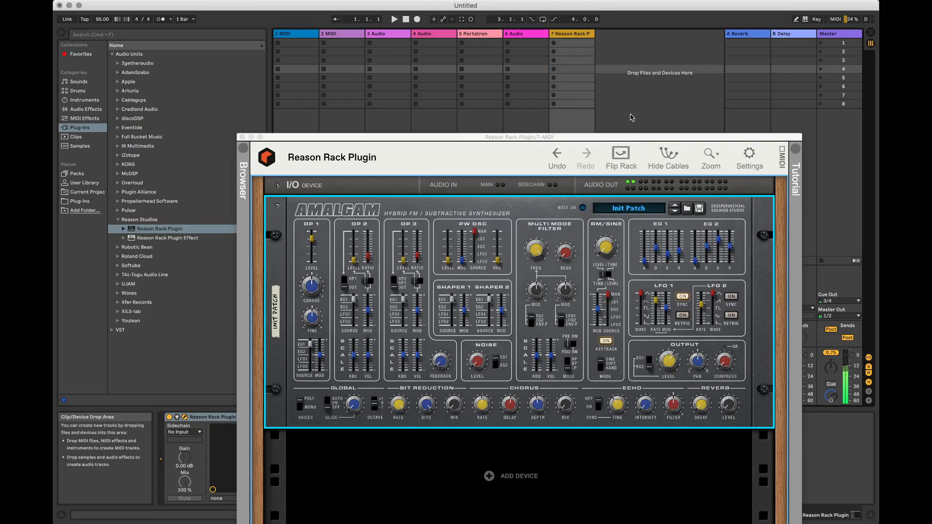
{"action": "left_click_drag", "start_coordinate": [607, 142], "coordinate": [611, 391]}
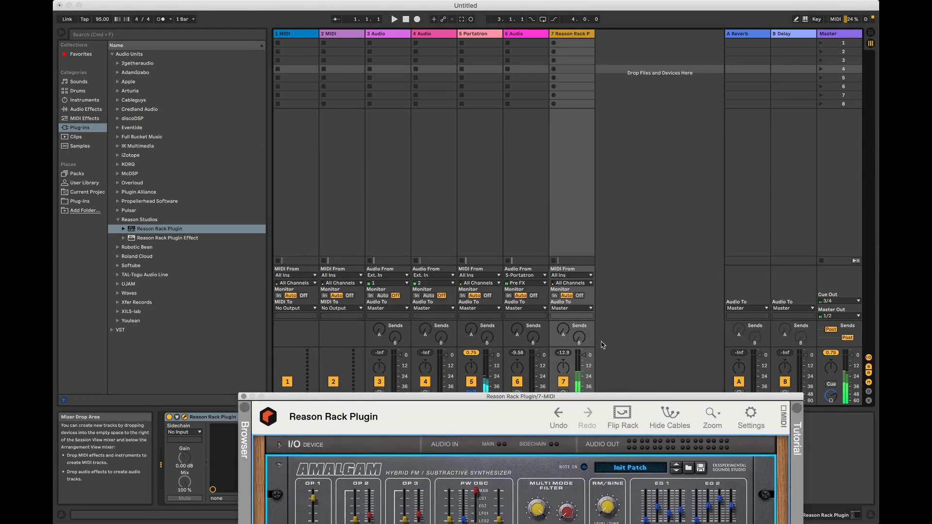
{"action": "left_click_drag", "start_coordinate": [593, 389], "coordinate": [587, 152]}
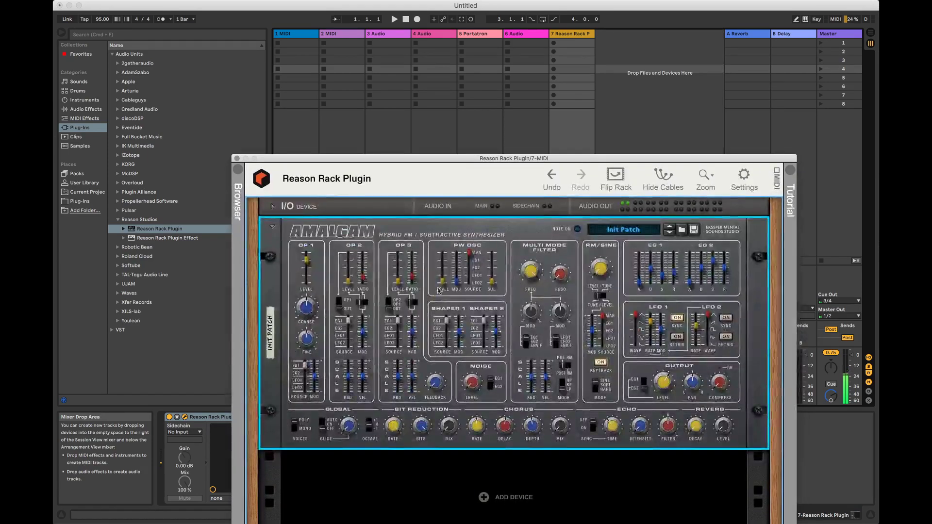
{"action": "left_click_drag", "start_coordinate": [348, 280], "coordinate": [349, 259]}
{"action": "left_click_drag", "start_coordinate": [398, 280], "coordinate": [401, 265]}
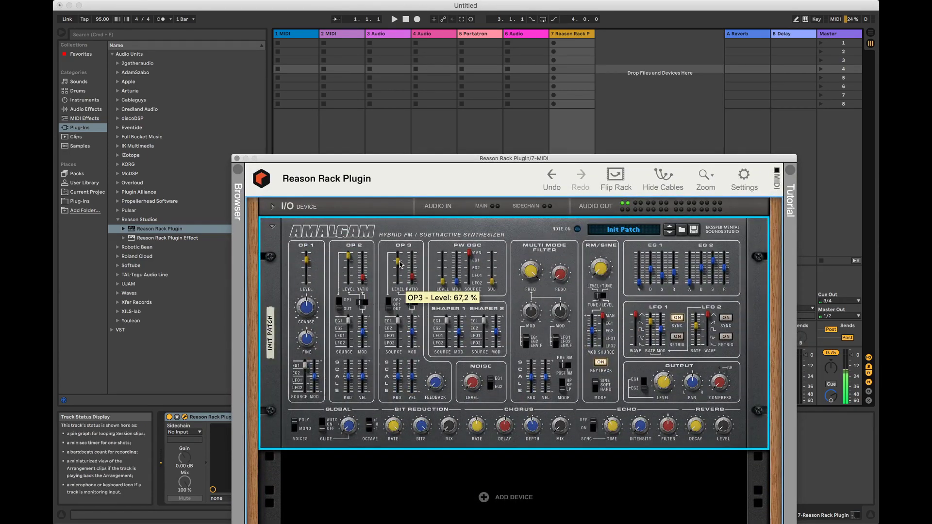
{"action": "left_click_drag", "start_coordinate": [665, 382], "coordinate": [664, 374]}
- Move the Amalgam rack clear of the mixer, solo track 7 in place of the Portatron track, and bring the rack back up
{"action": "left_click_drag", "start_coordinate": [665, 165], "coordinate": [711, 445]}
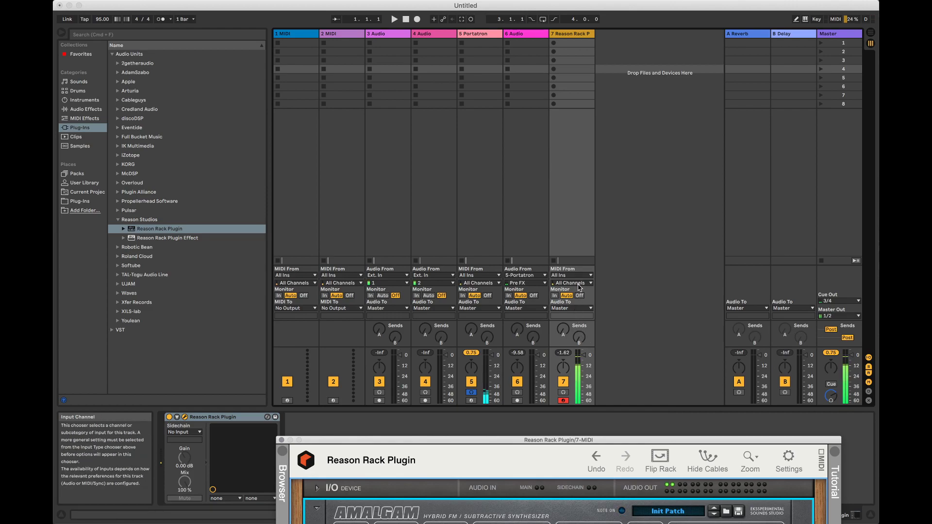
{"action": "left_click", "coordinate": [563, 393]}
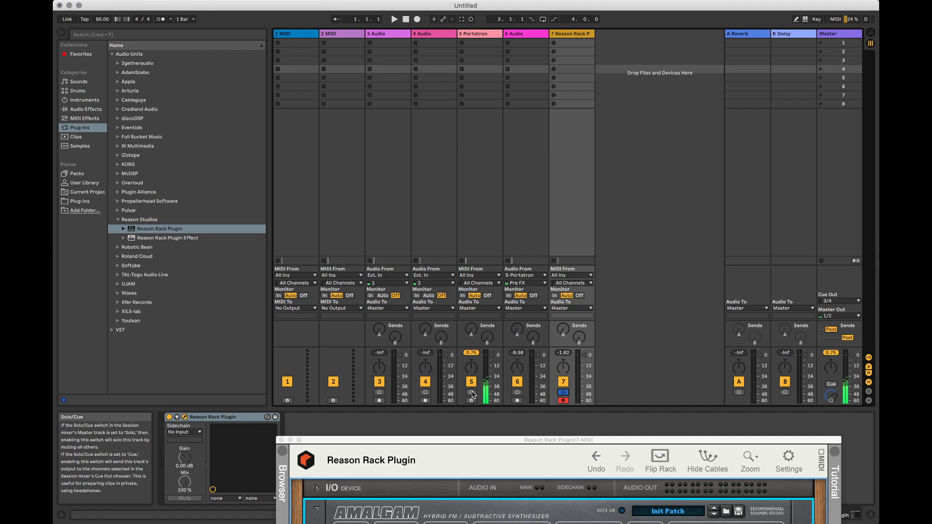
{"action": "double_click", "coordinate": [535, 441]}
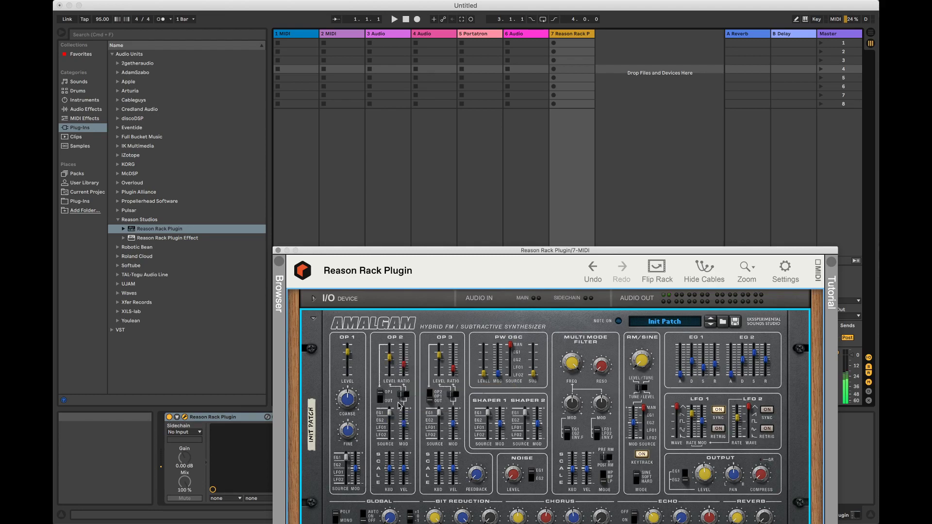
- Raise Amalgam's OP2 and OP3 modulation amounts, lower the OP2 level slightly, and set EG1's release to 683 ms
{"action": "left_click_drag", "start_coordinate": [403, 425], "coordinate": [406, 411]}
{"action": "left_click_drag", "start_coordinate": [391, 360], "coordinate": [391, 363]}
{"action": "left_click", "coordinate": [433, 396]}
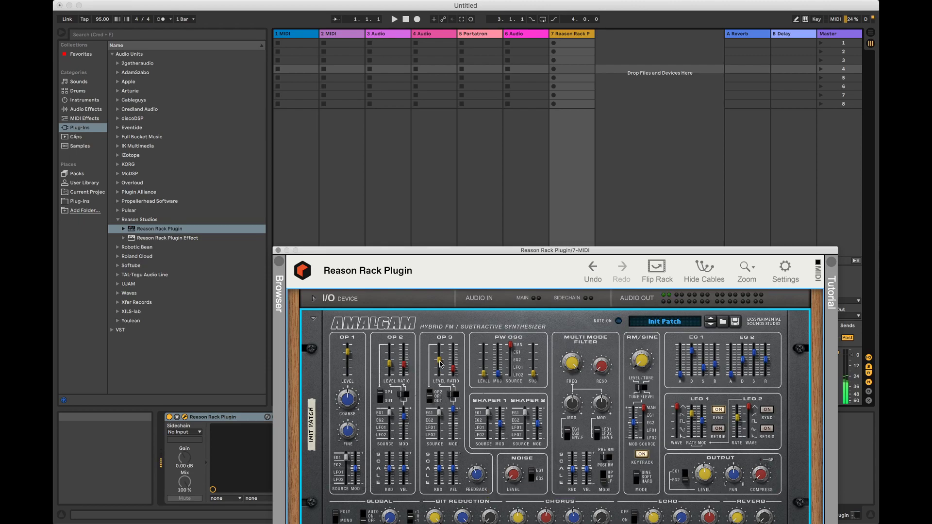
{"action": "left_click_drag", "start_coordinate": [694, 355], "coordinate": [717, 358]}
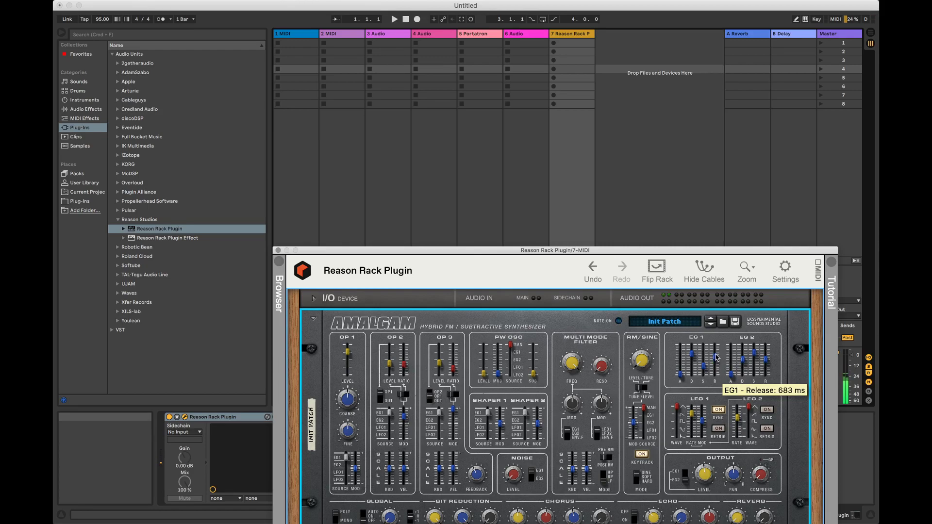
- Raise OP3's key scale to 71.6% and lower OP2's key scale in Amalgam
{"action": "left_click_drag", "start_coordinate": [439, 469], "coordinate": [442, 460]}
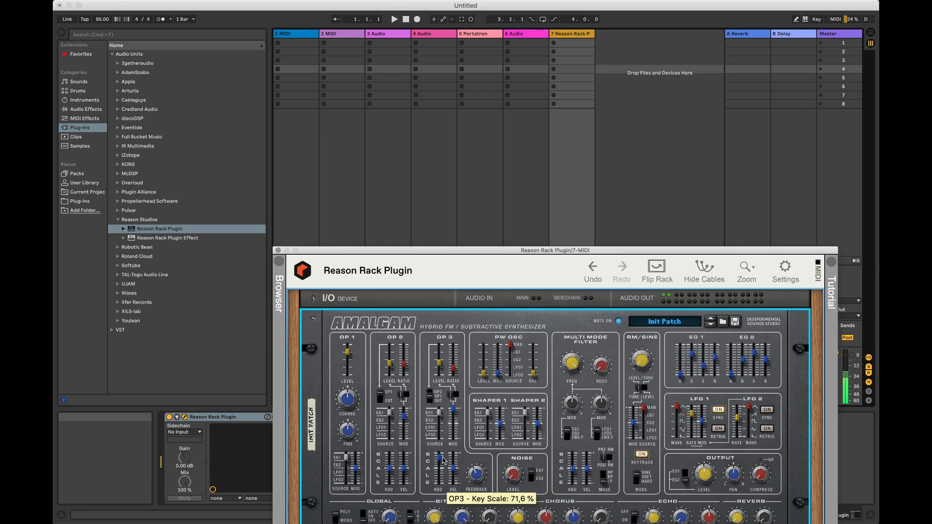
{"action": "left_click_drag", "start_coordinate": [441, 462], "coordinate": [440, 460]}
{"action": "left_click_drag", "start_coordinate": [390, 467], "coordinate": [392, 478]}
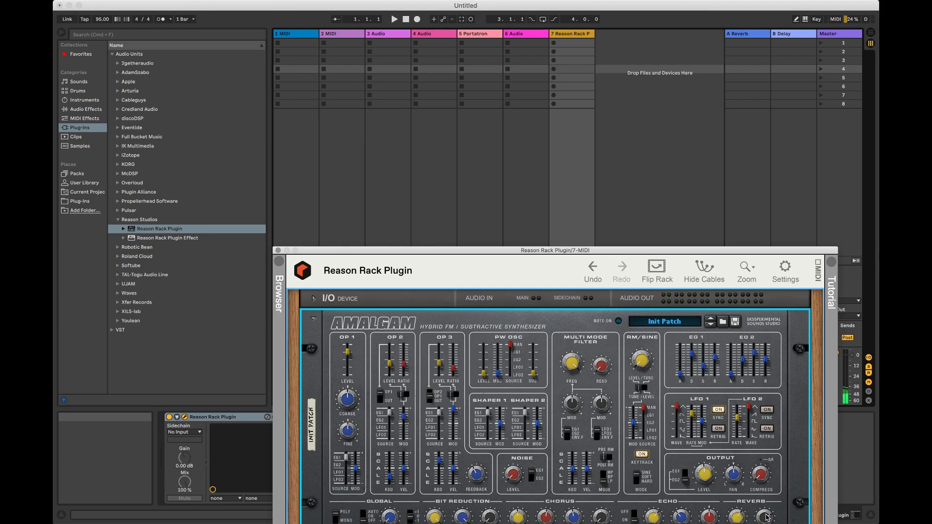
- Set Amalgam's output compressor to 59.4% and lengthen EG2's attack to 124 ms
{"action": "left_click_drag", "start_coordinate": [764, 480], "coordinate": [761, 452]}
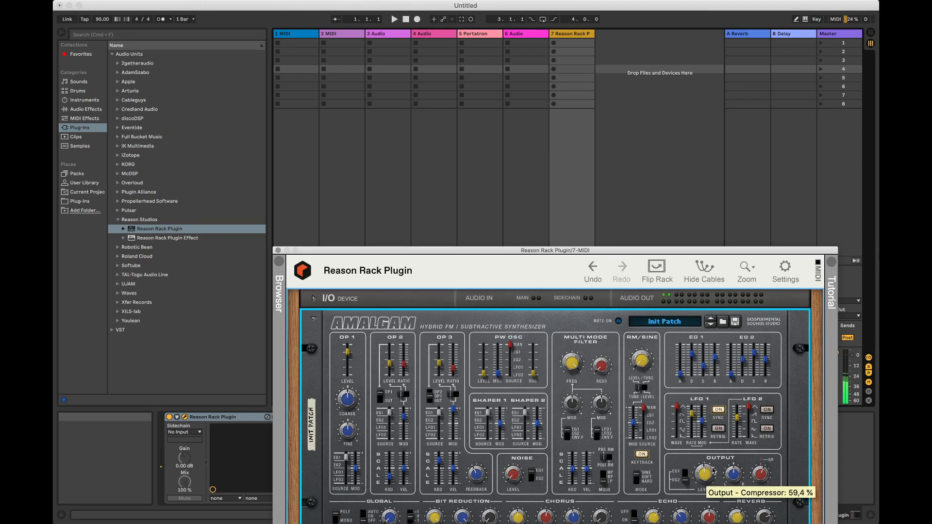
{"action": "left_click_drag", "start_coordinate": [703, 470], "coordinate": [702, 479]}
{"action": "scroll", "coordinate": [702, 481], "scroll_direction": "down", "scroll_amount": 5}
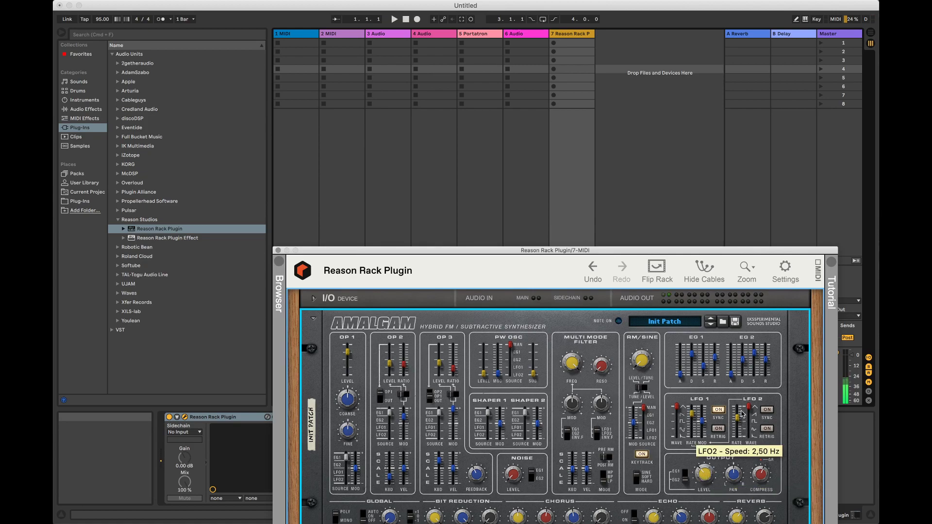
{"action": "scroll", "coordinate": [730, 369], "scroll_direction": "up", "scroll_amount": 5}
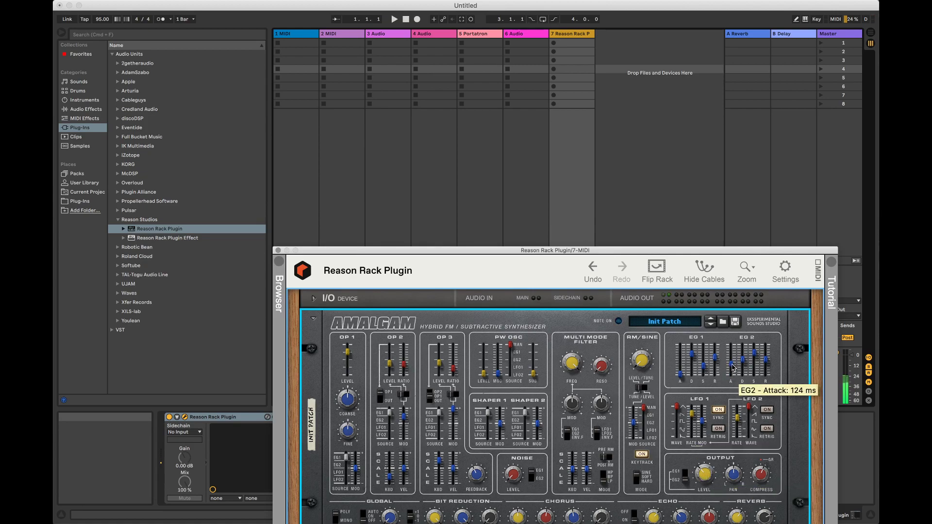
{"action": "scroll", "coordinate": [731, 369], "scroll_direction": "down", "scroll_amount": 2}
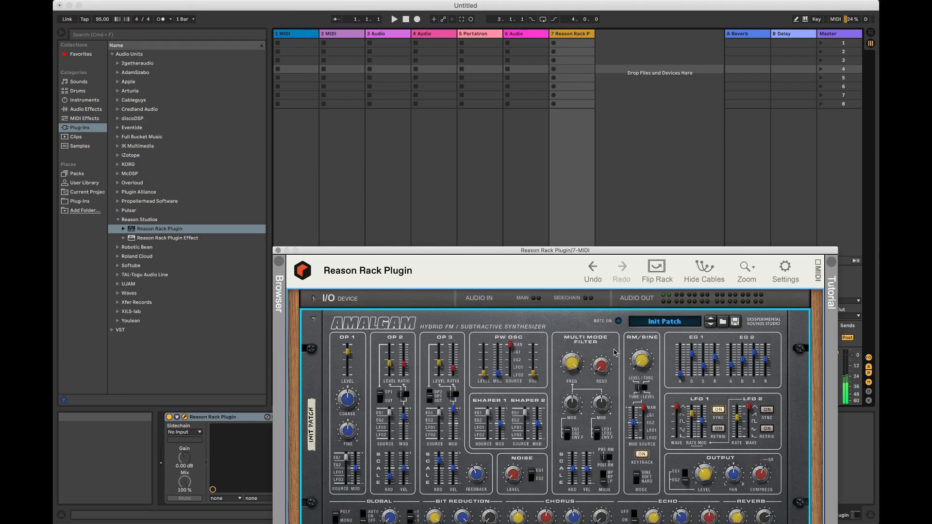
- Assign EG2 to the multi mode filter, adjust its frequency modulation and EG2's decay, and set the resonance to 64.1%
{"action": "mouse_move", "coordinate": [578, 365]}
{"action": "left_mouse_down"}
{"action": "mouse_move", "coordinate": [577, 375]}
{"action": "mouse_move", "coordinate": [535, 351]}
{"action": "mouse_move", "coordinate": [534, 341]}
{"action": "mouse_move", "coordinate": [574, 379]}
{"action": "mouse_move", "coordinate": [604, 346]}
{"action": "mouse_move", "coordinate": [578, 365]}
{"action": "left_mouse_up"}
{"action": "left_click", "coordinate": [569, 434]}
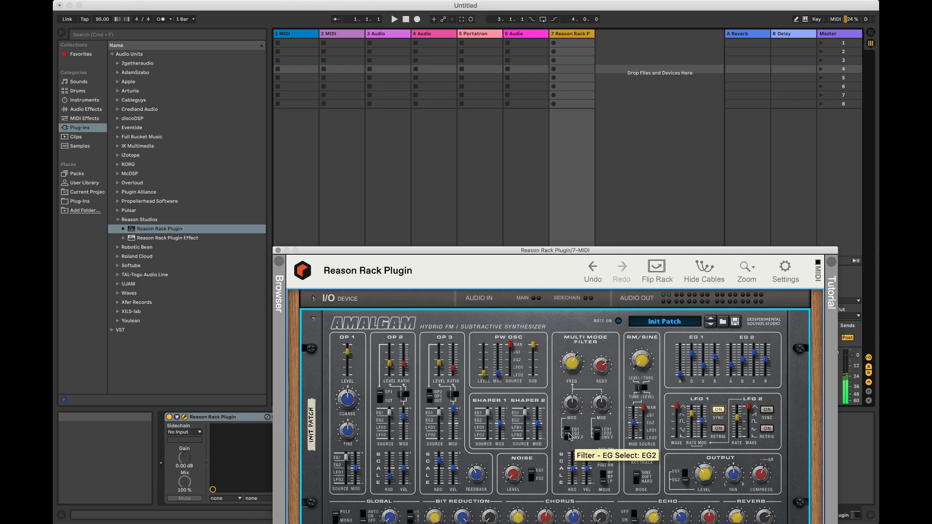
{"action": "left_click_drag", "start_coordinate": [573, 404], "coordinate": [573, 373]}
{"action": "left_click_drag", "start_coordinate": [743, 361], "coordinate": [744, 354]}
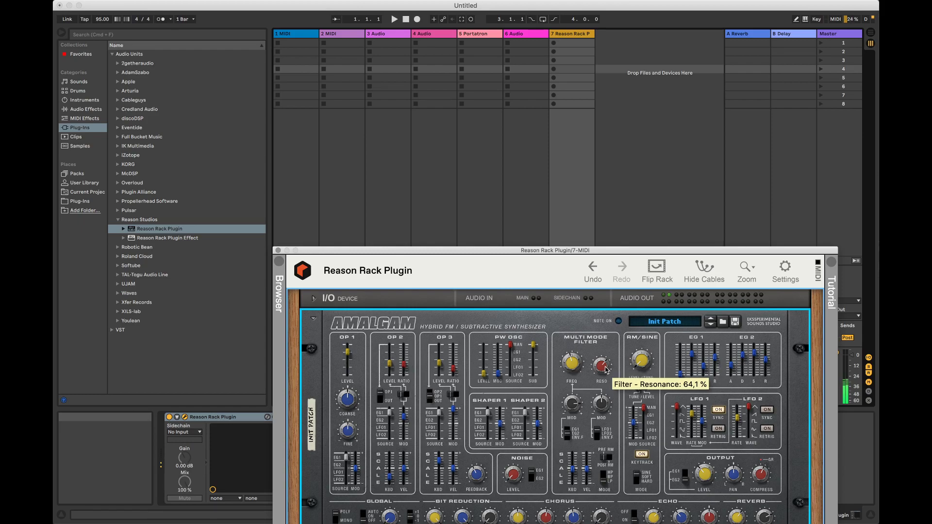
- Modulate both shapers from LFO1, with Shaper 2's mod depth at 76.8%, and run LFO1 faster with its sync off
{"action": "mouse_move", "coordinate": [500, 422]}
{"action": "left_mouse_down"}
{"action": "mouse_move", "coordinate": [506, 407]}
{"action": "mouse_move", "coordinate": [490, 430]}
{"action": "left_mouse_up"}
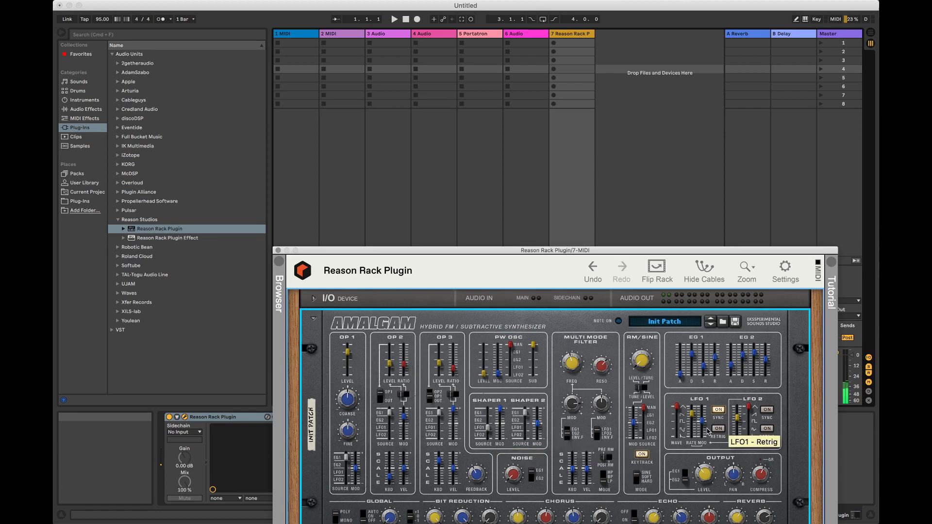
{"action": "mouse_move", "coordinate": [694, 416]}
{"action": "left_mouse_down"}
{"action": "mouse_move", "coordinate": [718, 416]}
{"action": "mouse_move", "coordinate": [695, 411]}
{"action": "mouse_move", "coordinate": [696, 400]}
{"action": "left_mouse_up"}
{"action": "left_click", "coordinate": [719, 415]}
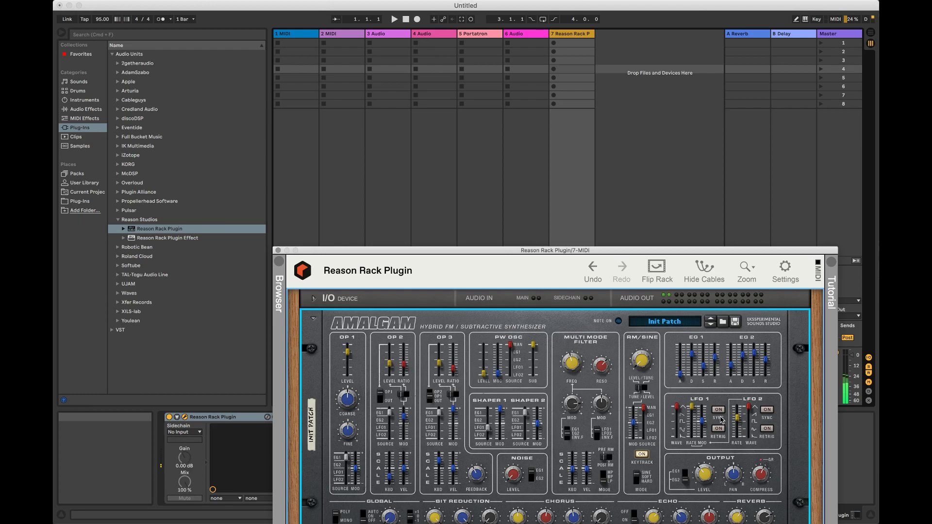
{"action": "left_click_drag", "start_coordinate": [506, 412], "coordinate": [539, 417]}
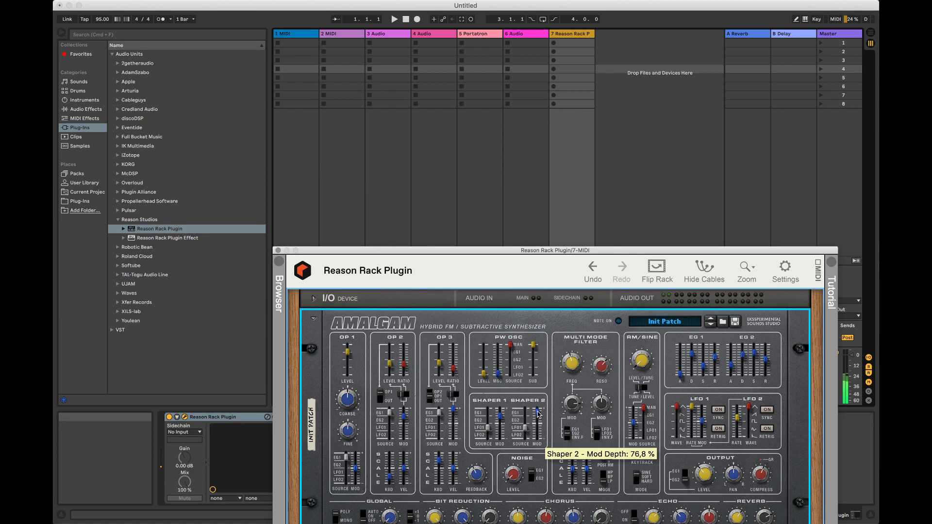
- Set the PW OSC level to 39.5% and readjust the filter's frequency, resonance and resonance modulation
{"action": "left_click_drag", "start_coordinate": [486, 374], "coordinate": [486, 362]}
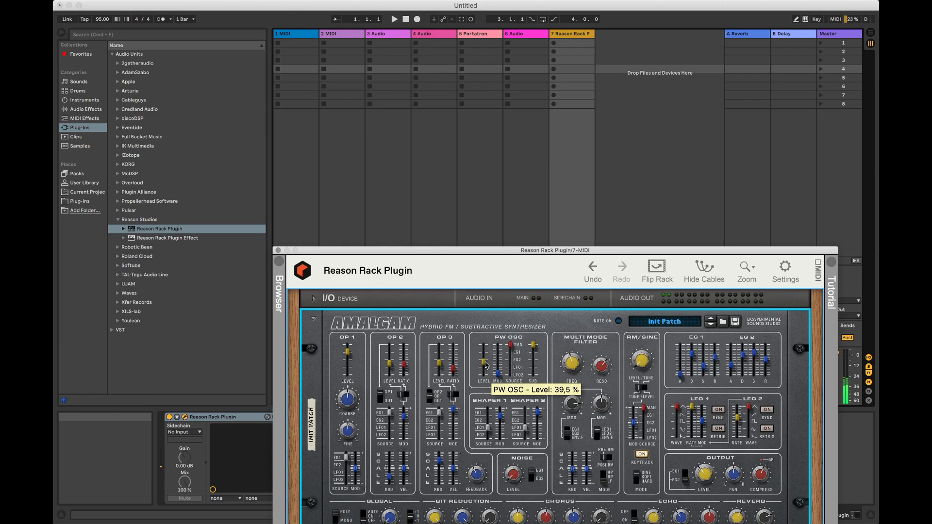
{"action": "left_click_drag", "start_coordinate": [564, 362], "coordinate": [563, 373]}
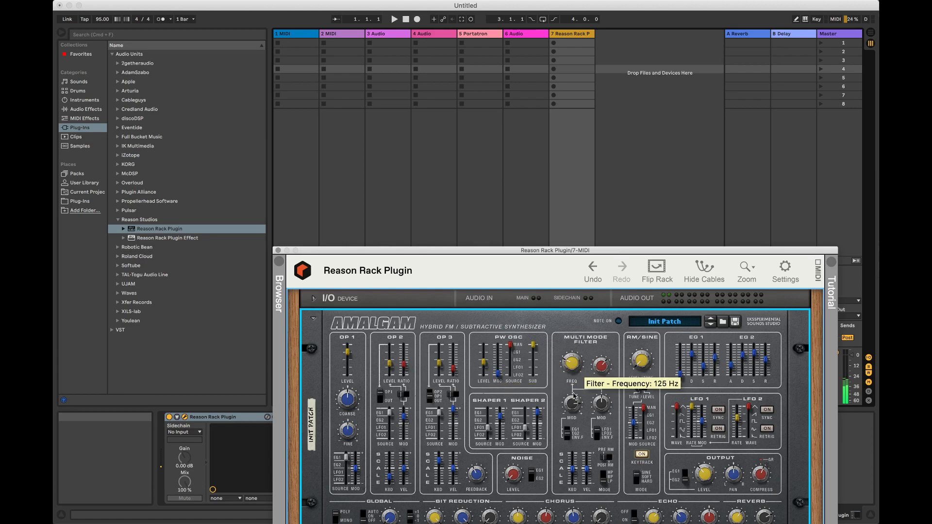
{"action": "left_click_drag", "start_coordinate": [602, 411], "coordinate": [608, 392]}
{"action": "left_click_drag", "start_coordinate": [571, 360], "coordinate": [572, 366]}
{"action": "left_click_drag", "start_coordinate": [600, 369], "coordinate": [575, 371]}
- Raise OP3's level to 72.0% and reduce its modulation amount
{"action": "left_click_drag", "start_coordinate": [441, 363], "coordinate": [441, 350]}
{"action": "left_click_drag", "start_coordinate": [453, 409], "coordinate": [454, 417]}
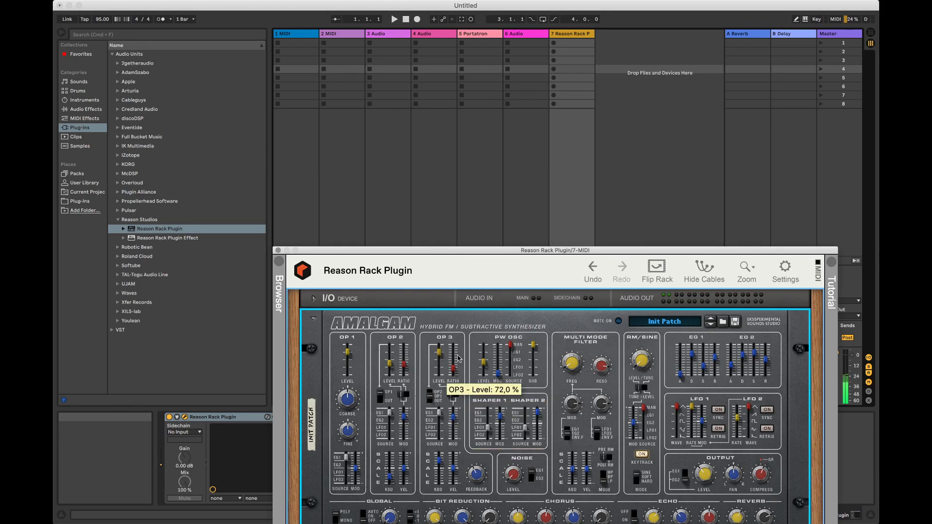
- Switch LFO1 to the last waveform in its list, slow it to about 1.44 Hz, and adjust the filter's frequency modulation
{"action": "left_click_drag", "start_coordinate": [695, 414], "coordinate": [691, 416]}
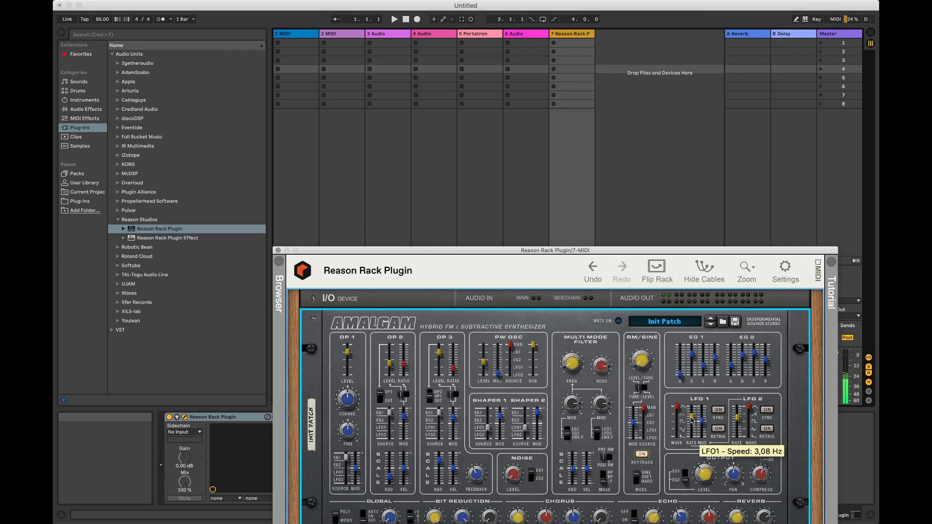
{"action": "left_click", "coordinate": [677, 437]}
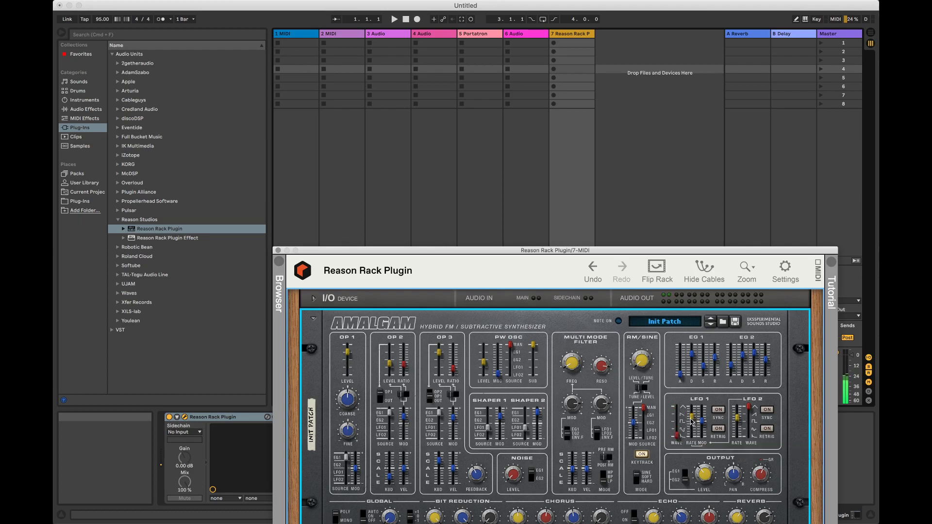
{"action": "left_click_drag", "start_coordinate": [693, 418], "coordinate": [692, 422]}
{"action": "left_click_drag", "start_coordinate": [572, 405], "coordinate": [538, 406]}
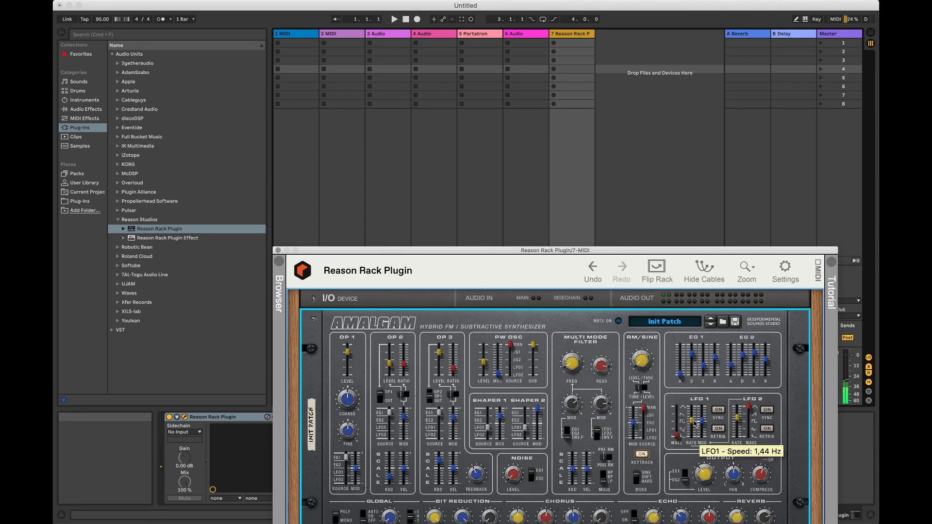
{"action": "left_click_drag", "start_coordinate": [693, 424], "coordinate": [693, 423]}
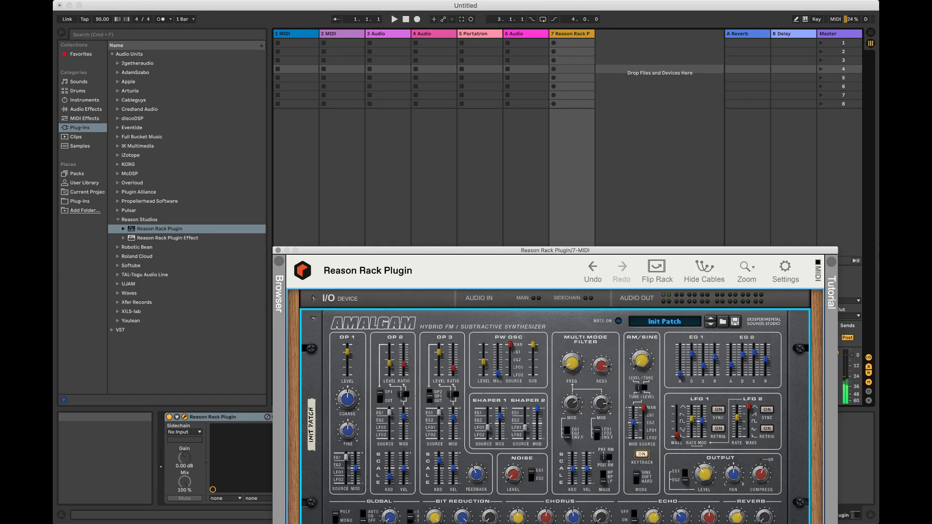
- Add a Reverb AK11 effect to the Amalgam rack
{"action": "right_click", "coordinate": [600, 321]}
{"action": "mouse_move", "coordinate": [646, 412]}
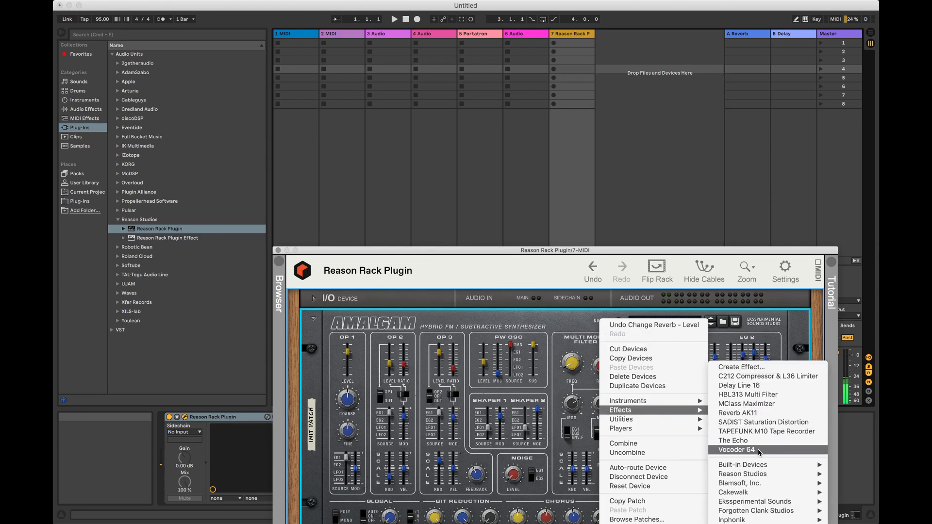
{"action": "left_click", "coordinate": [759, 414]}
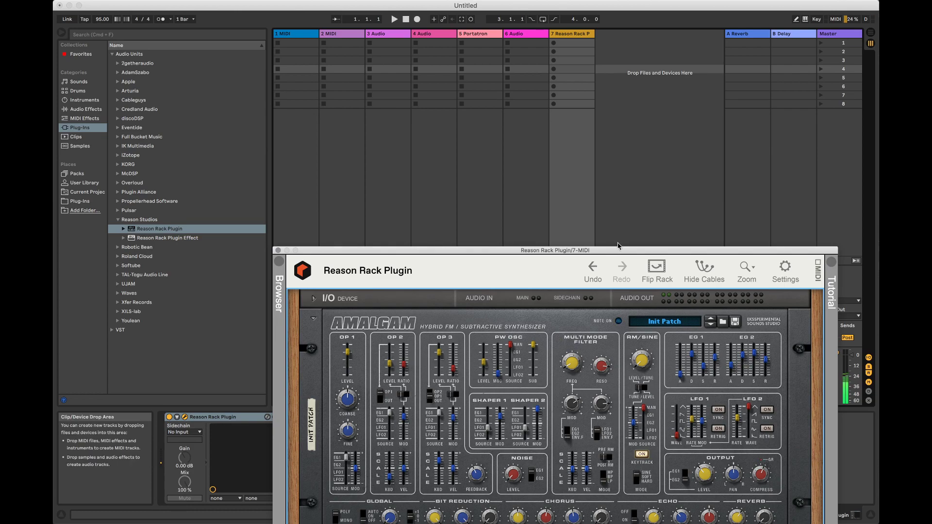
- Switch the Live set to the Arrangement View, start playback, and place the loop region over bars 1 to 5
{"action": "left_click", "coordinate": [628, 207]}
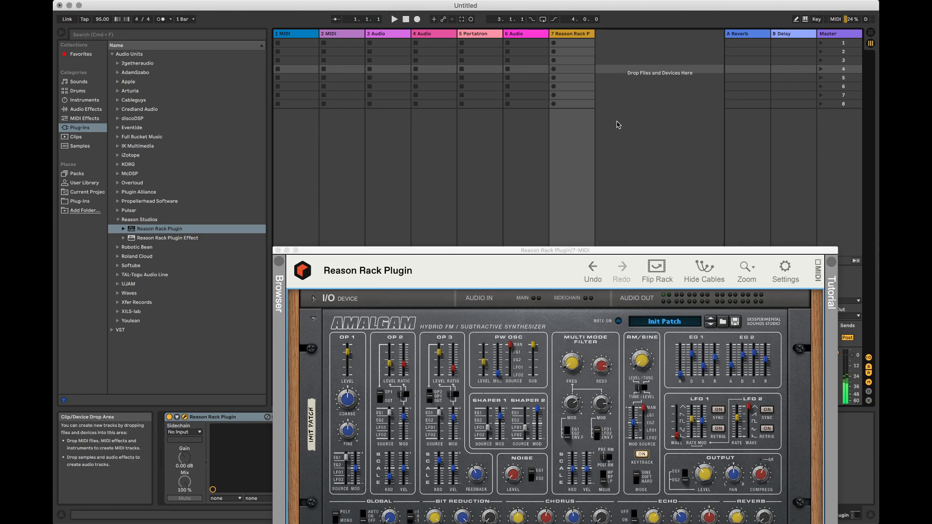
{"action": "left_click", "coordinate": [870, 33]}
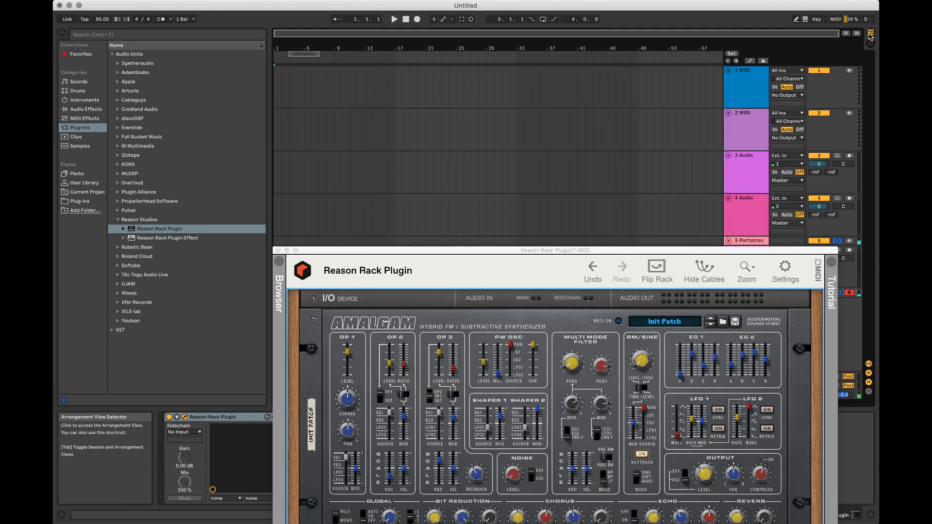
{"action": "key", "text": "space"}
{"action": "mouse_move", "coordinate": [290, 53]}
{"action": "left_mouse_down"}
{"action": "mouse_move", "coordinate": [270, 52]}
{"action": "mouse_move", "coordinate": [305, 54]}
{"action": "left_mouse_up"}
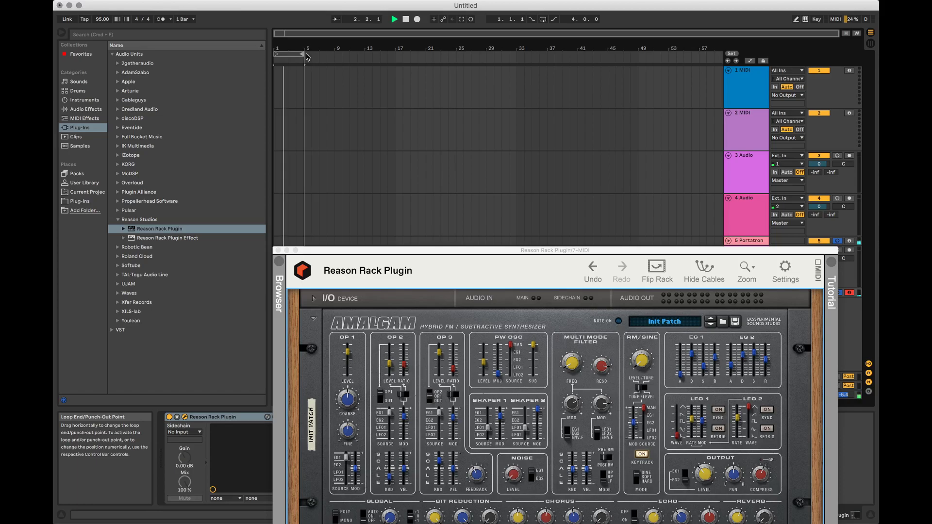
- Move the rack window clear of the tracks and create a one-bar MIDI clip at bar 1 on track 7
{"action": "left_click_drag", "start_coordinate": [318, 249], "coordinate": [317, 345]}
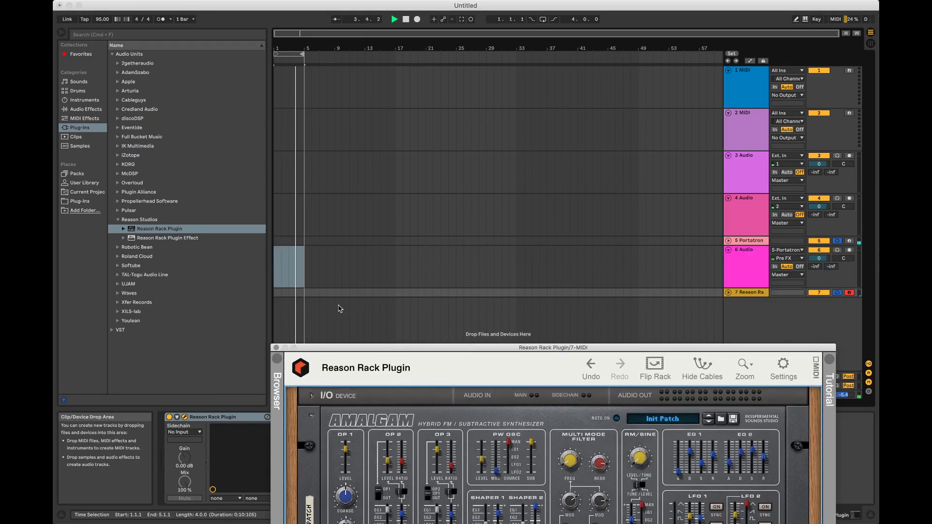
{"action": "left_click_drag", "start_coordinate": [274, 284], "coordinate": [285, 292]}
{"action": "double_click", "coordinate": [278, 293]}
- Move the rack off the note editor and draw a C3 note from 1.1.1 to 1.1.4 in the new clip
{"action": "left_click_drag", "start_coordinate": [303, 347], "coordinate": [478, 443]}
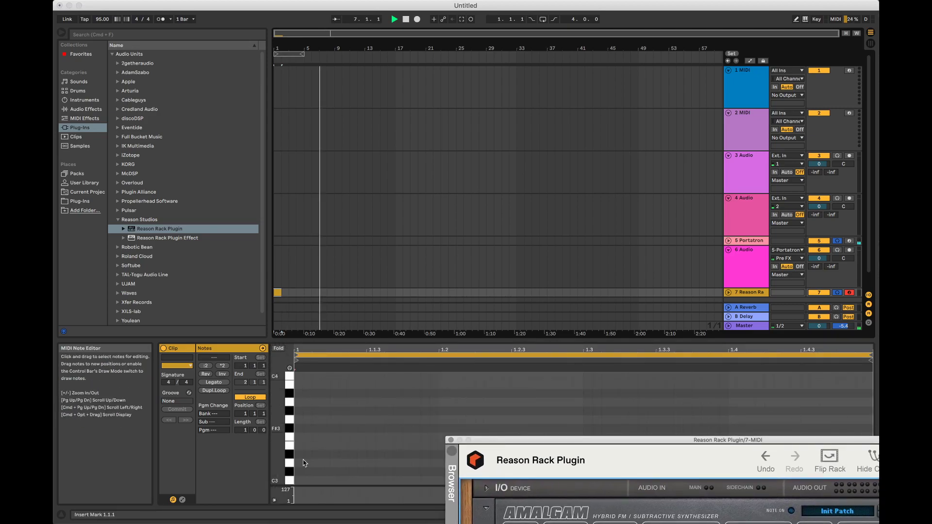
{"action": "left_click", "coordinate": [318, 431]}
{"action": "left_click", "coordinate": [290, 461]}
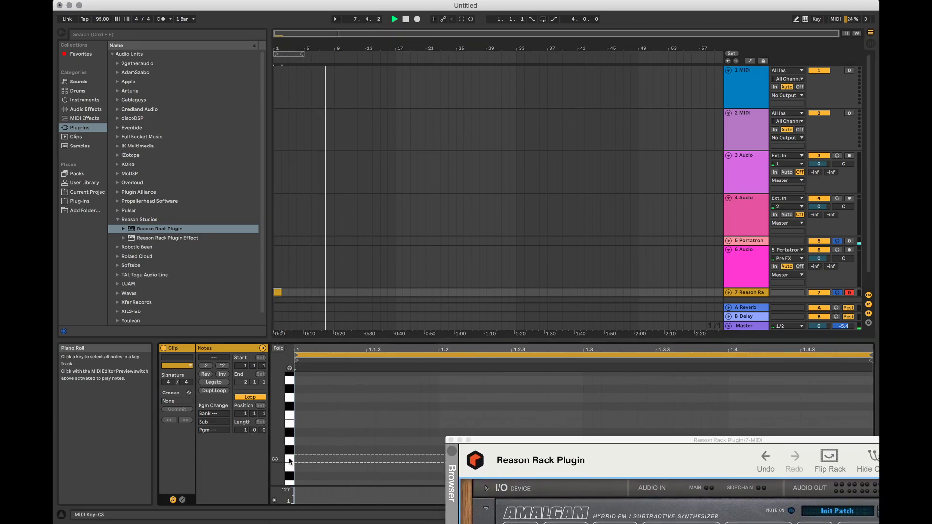
{"action": "double_click", "coordinate": [298, 457]}
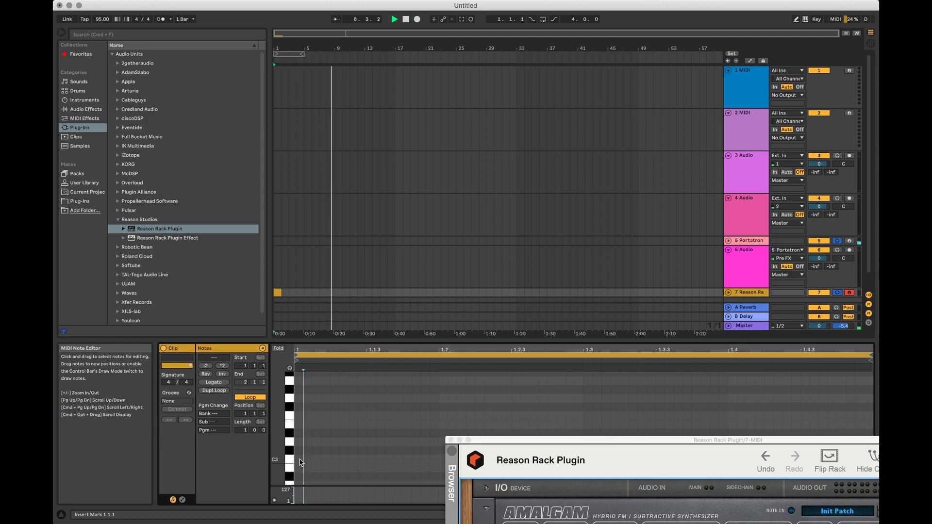
{"action": "left_click_drag", "start_coordinate": [302, 457], "coordinate": [426, 445]}
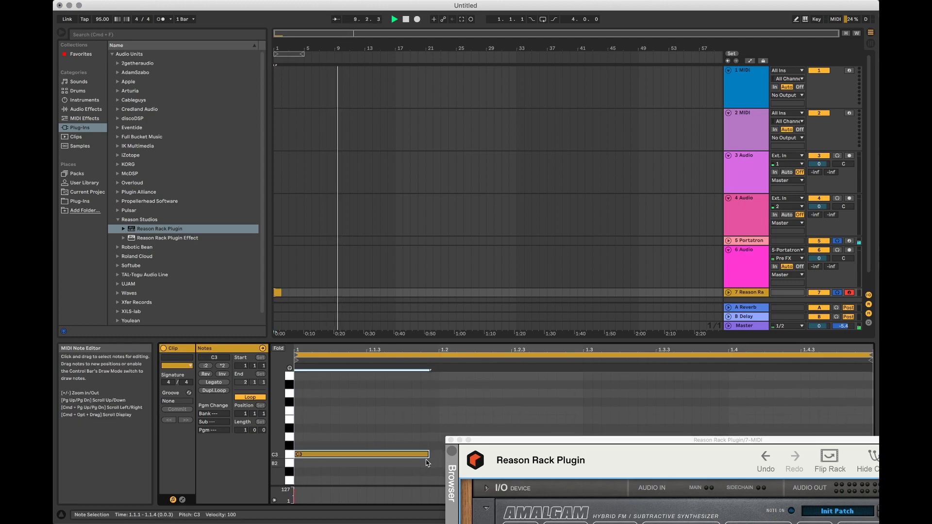
- Close the Reason Rack window and extend the C3 note to beat 1.2
{"action": "left_click", "coordinate": [451, 440]}
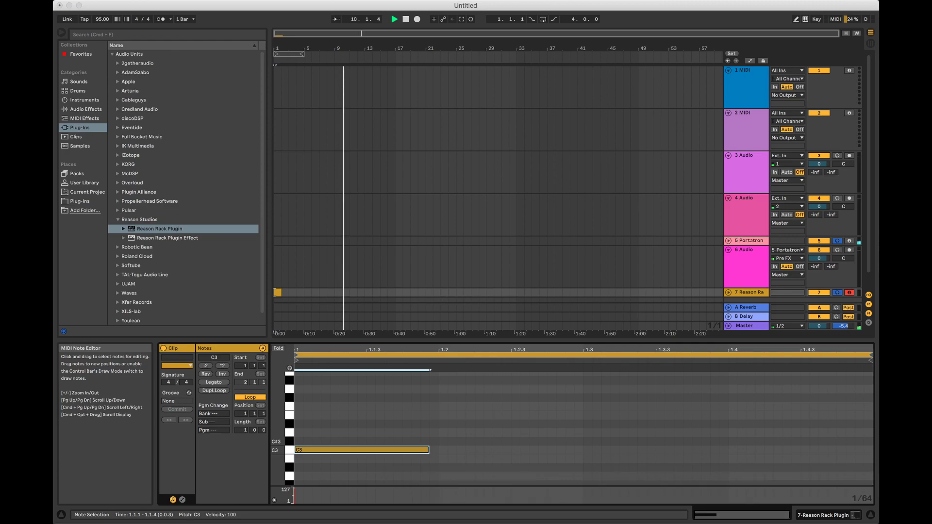
{"action": "key", "text": "super+Tab"}
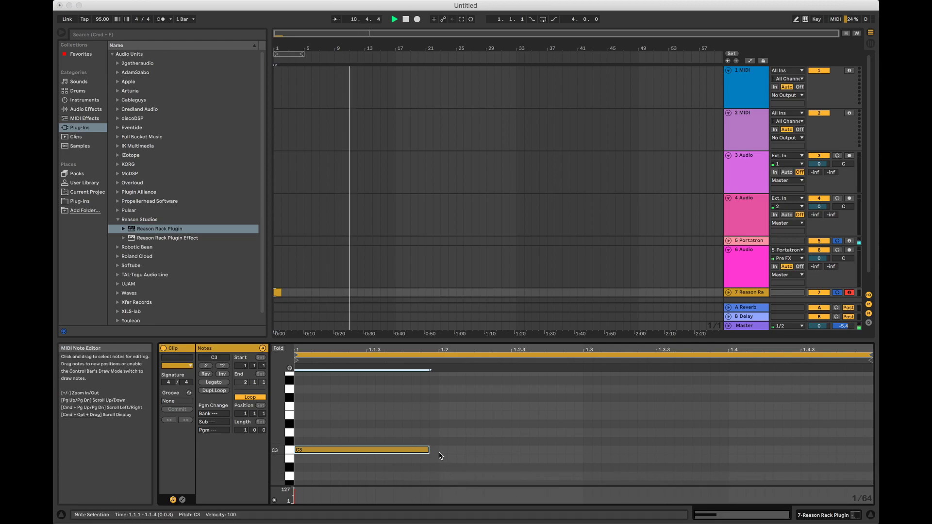
{"action": "scroll", "coordinate": [440, 455], "scroll_direction": "down", "scroll_amount": 3}
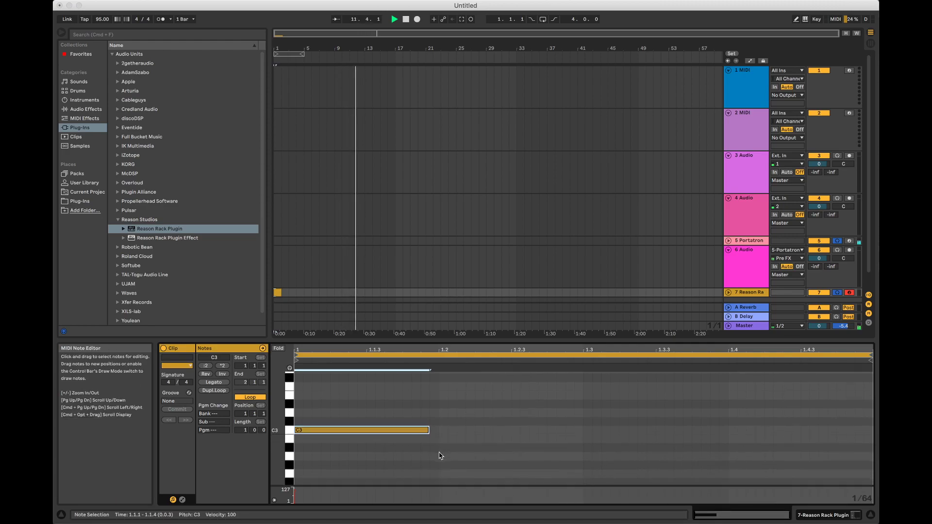
{"action": "scroll", "coordinate": [440, 455], "scroll_direction": "down", "scroll_amount": 1}
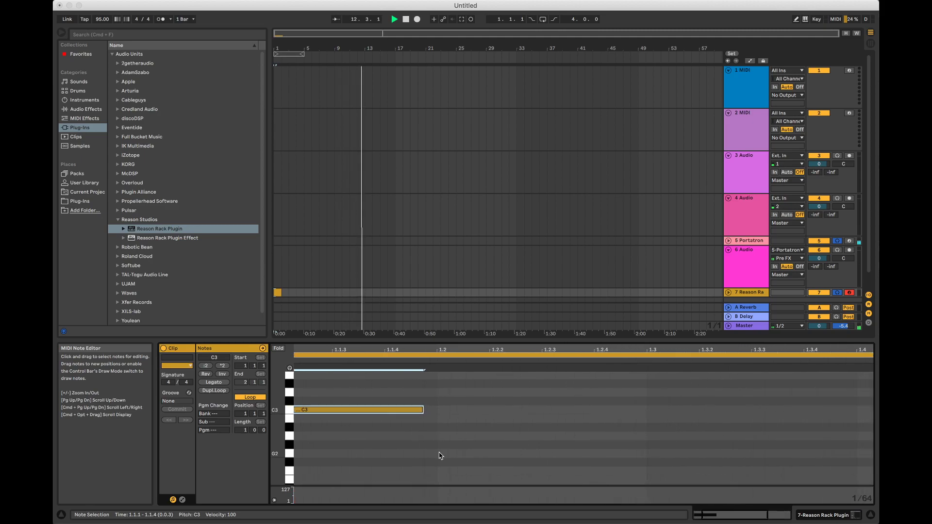
{"action": "scroll", "coordinate": [439, 456], "scroll_direction": "down", "scroll_amount": 2}
{"action": "left_click_drag", "start_coordinate": [428, 390], "coordinate": [438, 391]}
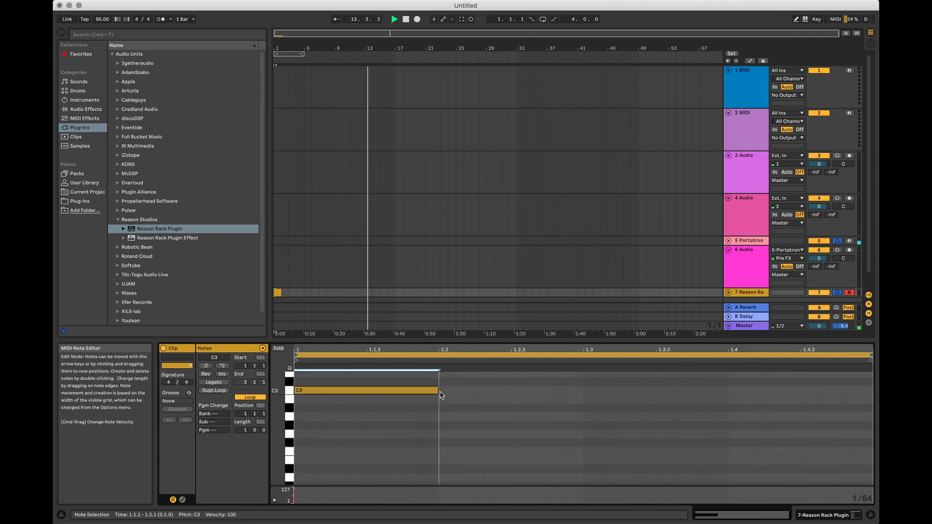
- Add one-beat notes C#3 at 1.2, G#2 at 1.3 and G2 at 1.4 to the clip
{"action": "scroll", "coordinate": [420, 393], "scroll_direction": "up", "scroll_amount": 3}
{"action": "scroll", "coordinate": [420, 393], "scroll_direction": "down", "scroll_amount": 3}
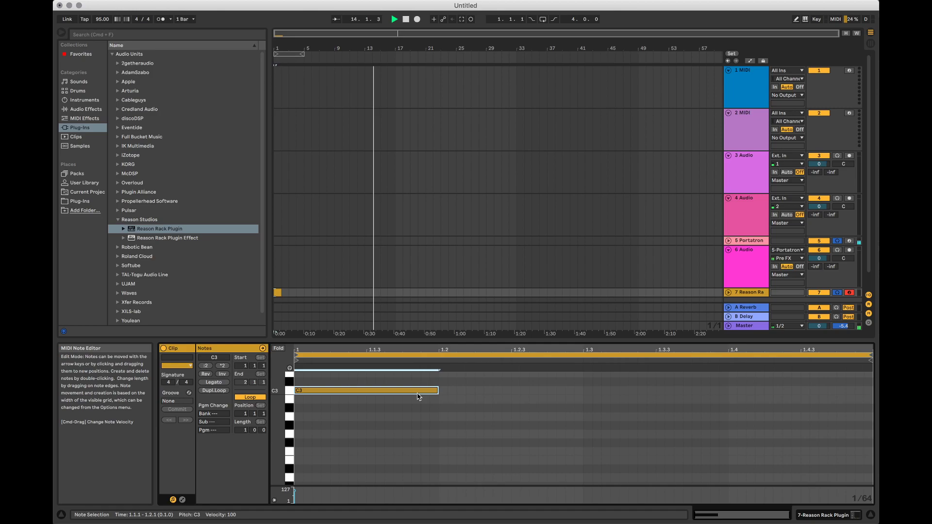
{"action": "scroll", "coordinate": [420, 394], "scroll_direction": "up", "scroll_amount": 4}
{"action": "left_click_drag", "start_coordinate": [427, 425], "coordinate": [844, 469]}
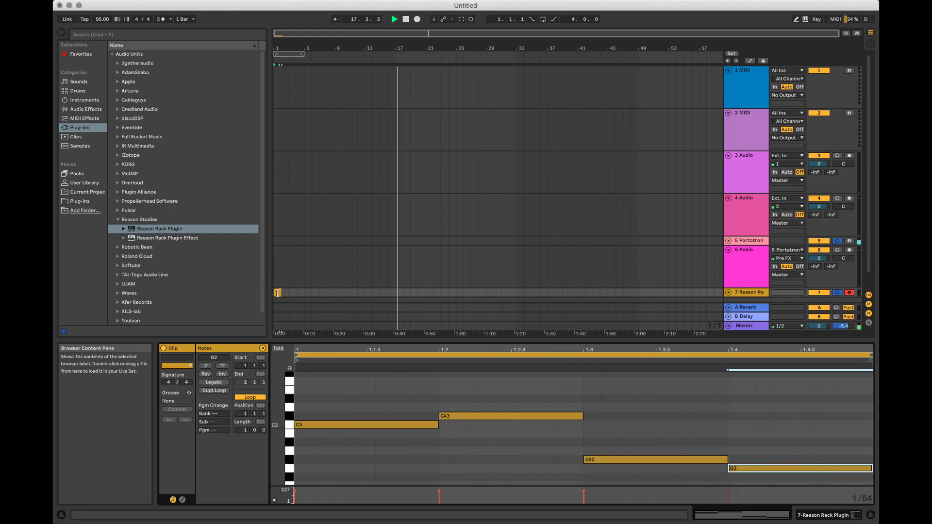
- Extend the track 7 clip to bar 5 and turn on arrangement looping over bars 1 to 4
{"action": "left_click_drag", "start_coordinate": [281, 293], "coordinate": [299, 292]}
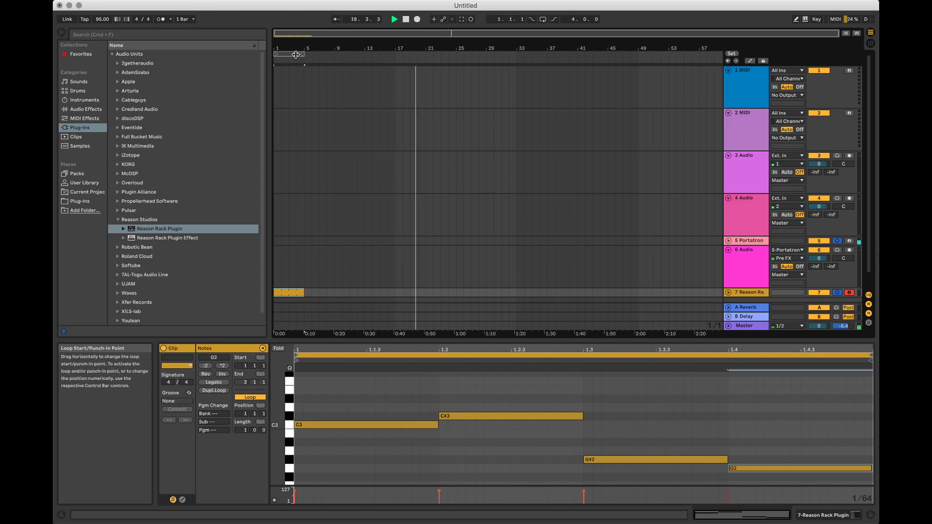
{"action": "left_click", "coordinate": [543, 19]}
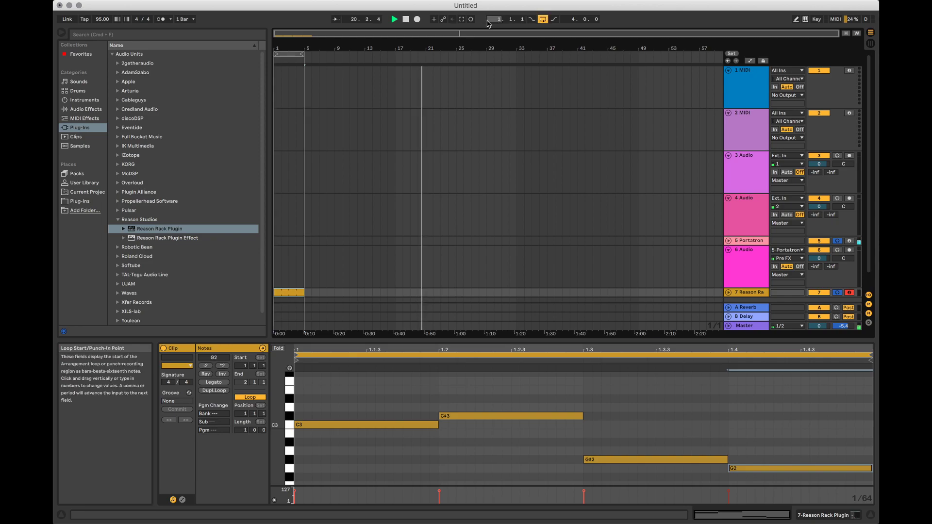
{"action": "left_click", "coordinate": [291, 54]}
{"action": "left_click", "coordinate": [287, 60]}
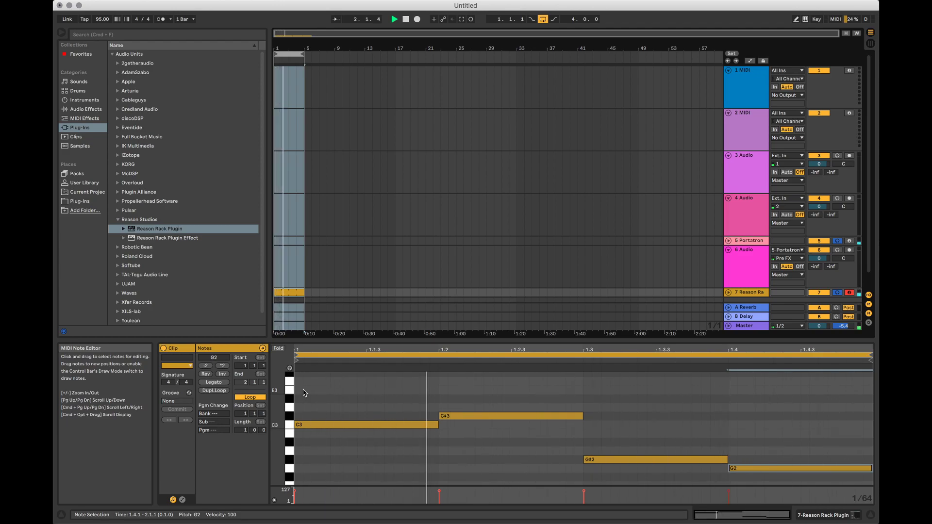
- Set the clip's loop length to 3 bars and stretch the four-note sequence across it, making each note three beats long
{"action": "left_click_drag", "start_coordinate": [245, 429], "coordinate": [245, 426]}
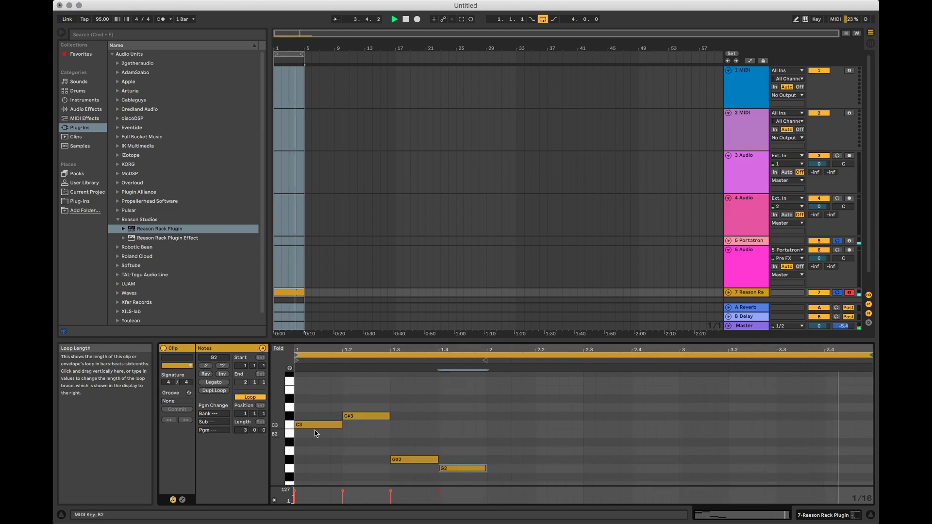
{"action": "left_click_drag", "start_coordinate": [373, 401], "coordinate": [466, 491]}
{"action": "left_click_drag", "start_coordinate": [375, 418], "coordinate": [760, 471]}
{"action": "left_click", "coordinate": [655, 468]}
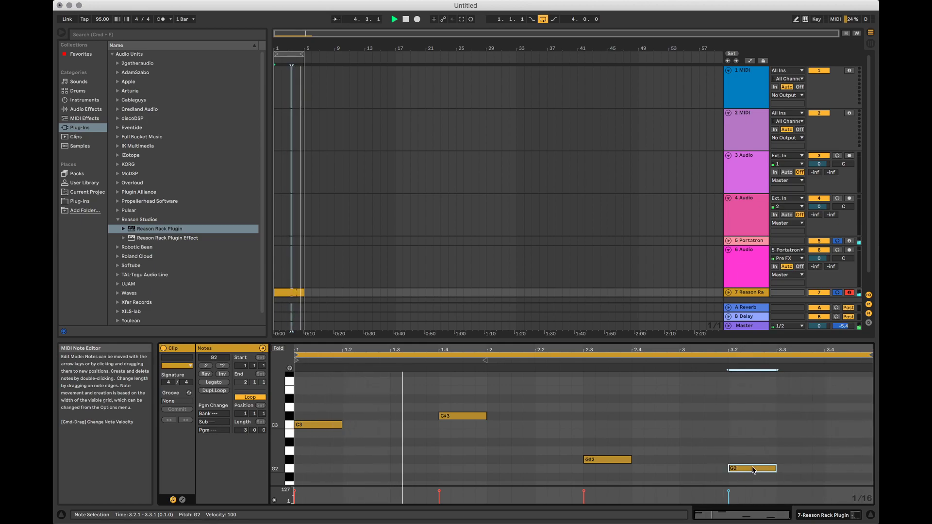
{"action": "mouse_move", "coordinate": [310, 375]}
{"action": "left_mouse_down"}
{"action": "mouse_move", "coordinate": [601, 464]}
{"action": "mouse_move", "coordinate": [767, 485]}
{"action": "mouse_move", "coordinate": [802, 467]}
{"action": "mouse_move", "coordinate": [872, 461]}
{"action": "left_mouse_up"}
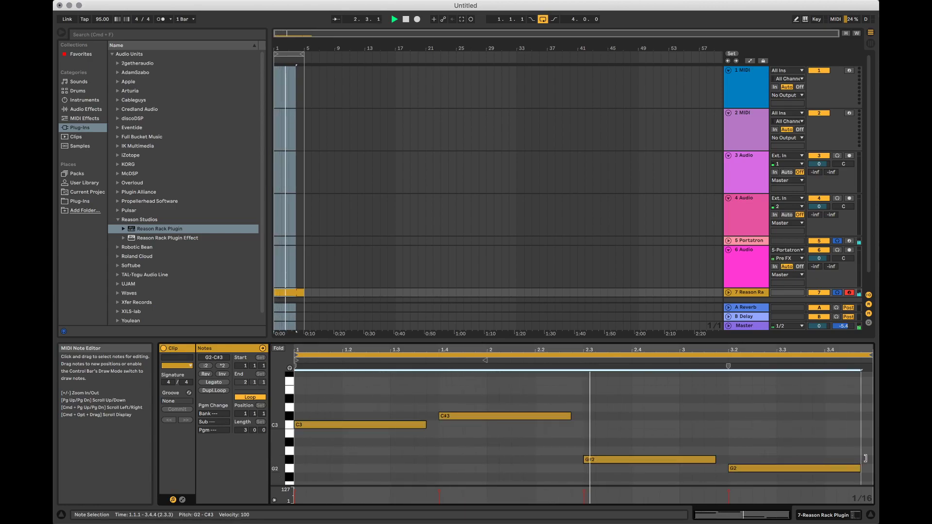
{"action": "left_click", "coordinate": [776, 454]}
- Set the clip's loop length to 4 bars and retime the notes: C3 until 2.1, C#3 from 2.1, G#2 until 4.1, G2 filling bar 4
{"action": "mouse_move", "coordinate": [245, 430]}
{"action": "left_mouse_down"}
{"action": "mouse_move", "coordinate": [245, 420]}
{"action": "mouse_move", "coordinate": [245, 435]}
{"action": "left_mouse_up"}
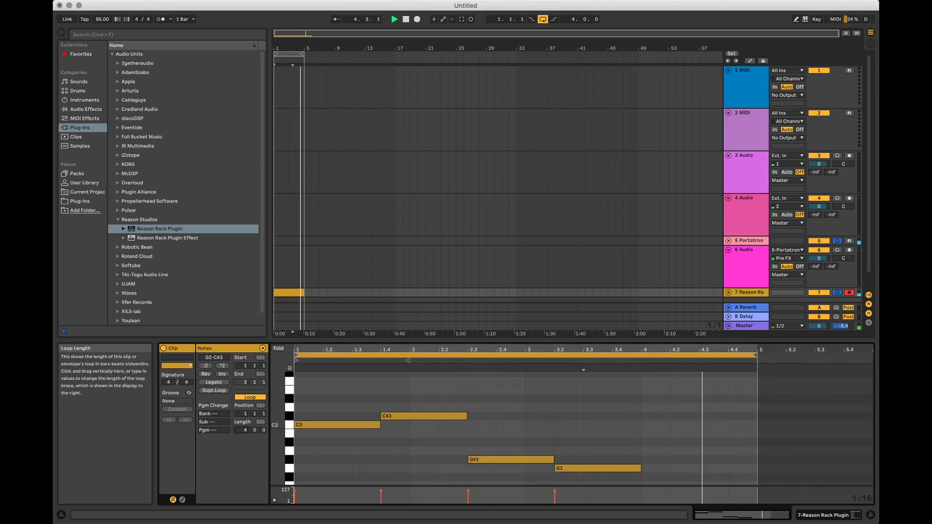
{"action": "left_click_drag", "start_coordinate": [604, 468], "coordinate": [756, 469]}
{"action": "left_click_drag", "start_coordinate": [554, 459], "coordinate": [640, 459]}
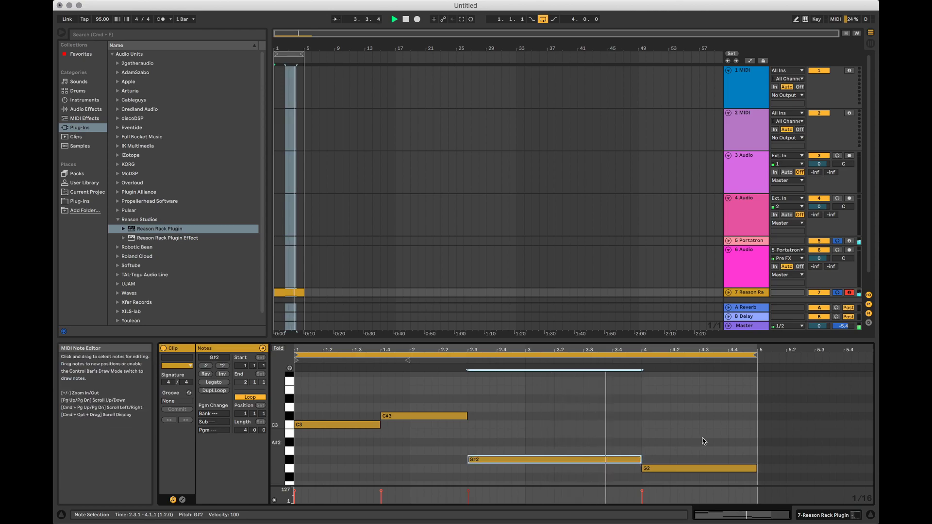
{"action": "left_click_drag", "start_coordinate": [408, 416], "coordinate": [437, 416]}
{"action": "left_click_drag", "start_coordinate": [379, 425], "coordinate": [409, 425]}
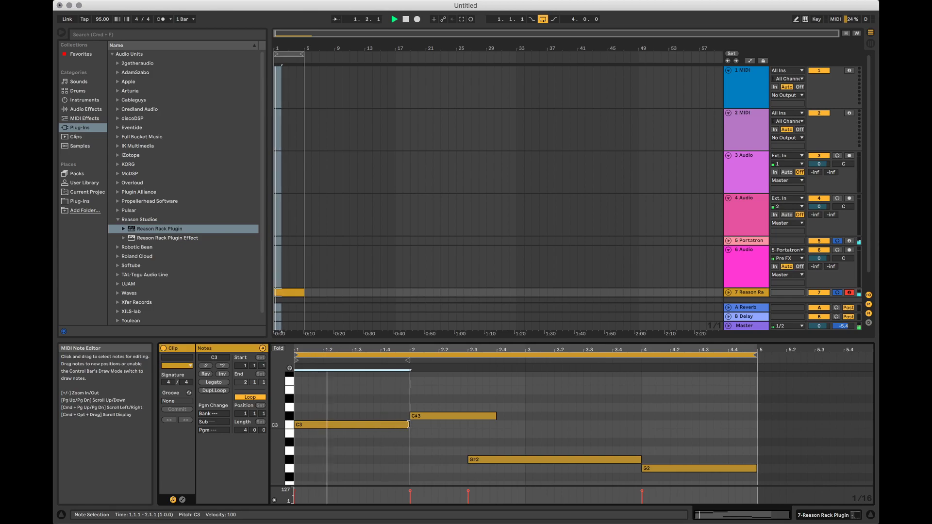
{"action": "left_click", "coordinate": [469, 430]}
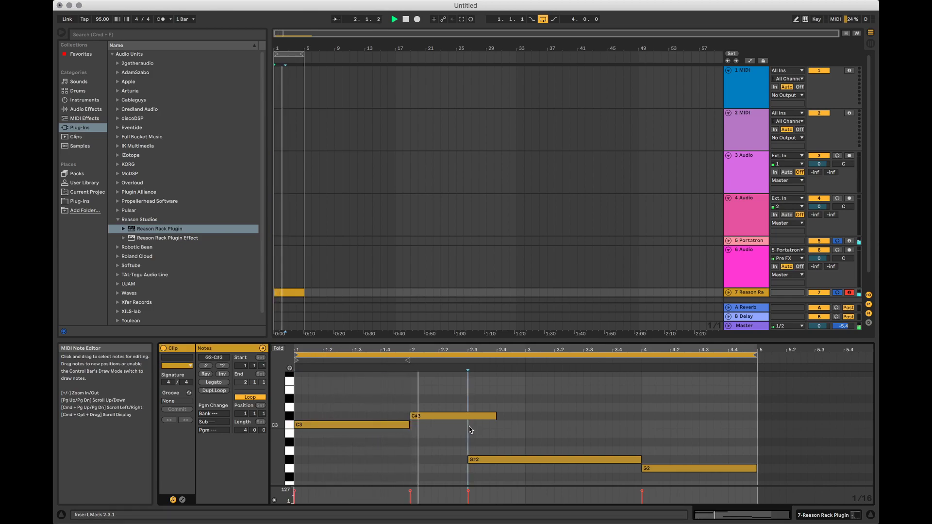
- Bring the Portatron window of track 5 in front of its effects rack and rewind the tape
{"action": "left_click", "coordinate": [750, 243]}
{"action": "scroll", "coordinate": [593, 259], "scroll_direction": "up", "scroll_amount": 3}
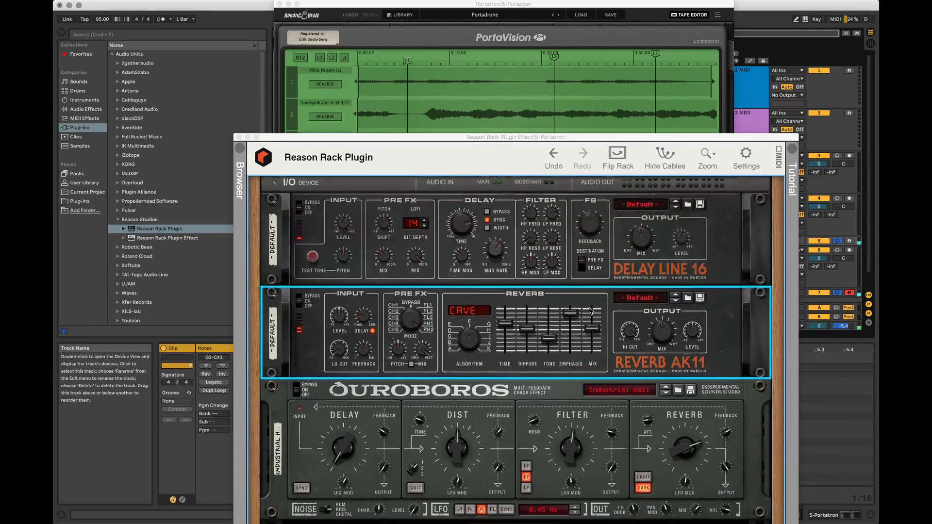
{"action": "left_click", "coordinate": [575, 38]}
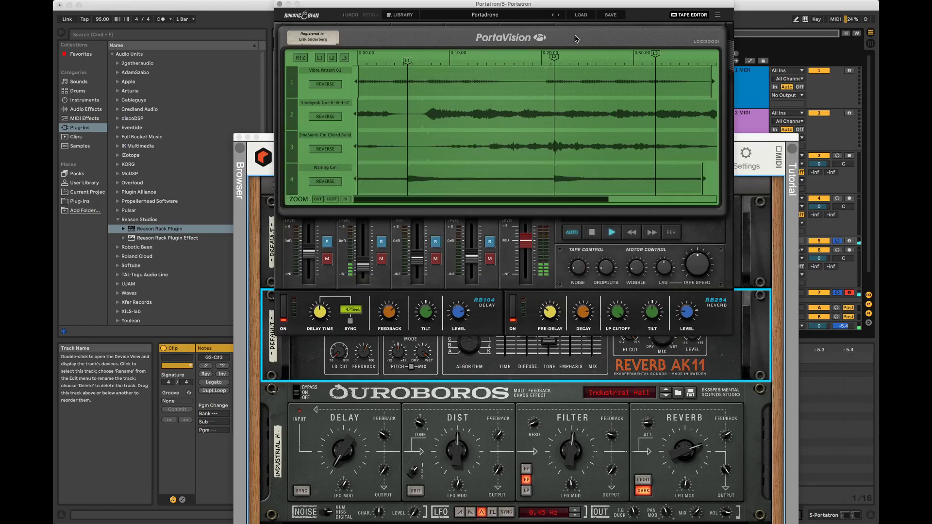
{"action": "mouse_move", "coordinate": [697, 265]}
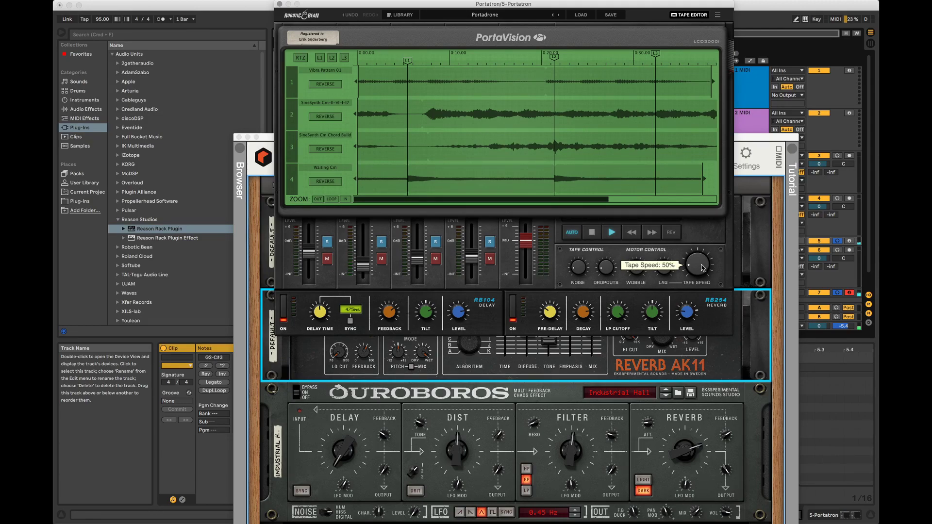
{"action": "left_click", "coordinate": [628, 233]}
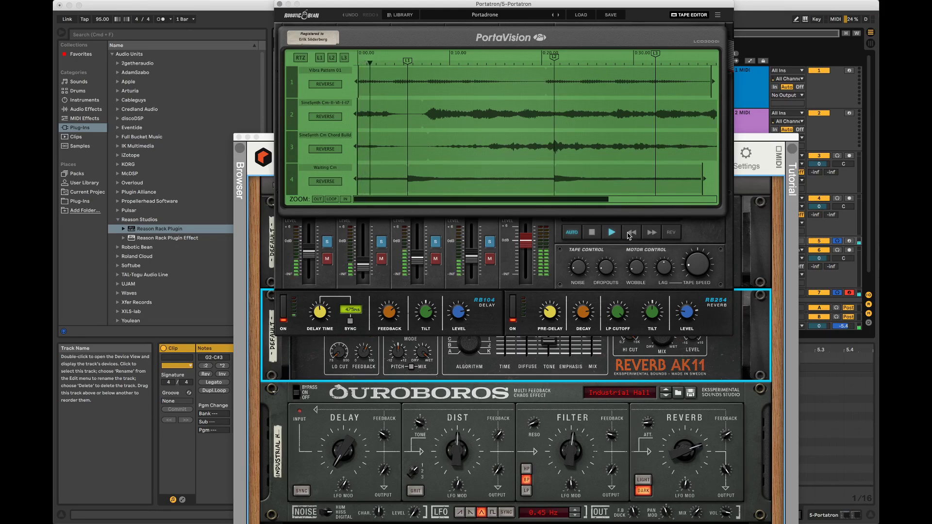
{"action": "left_click", "coordinate": [757, 8]}
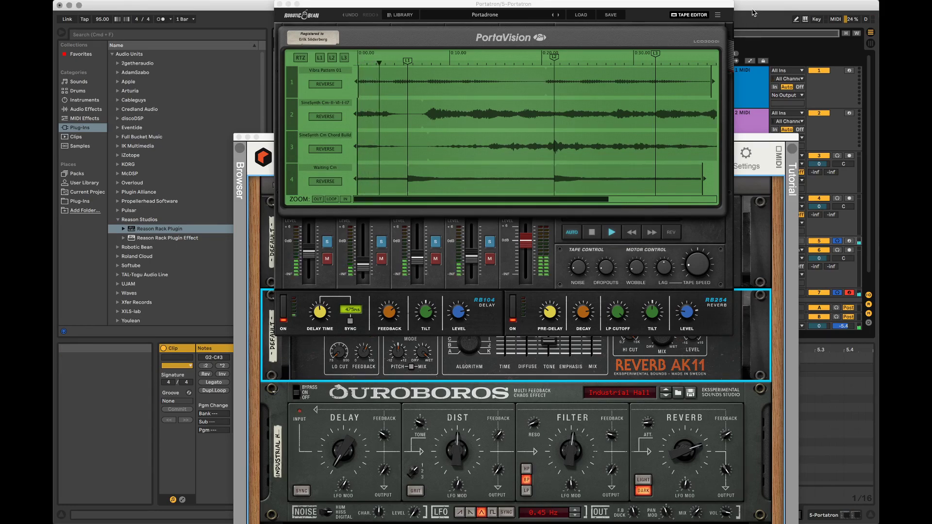
- Leave the Portatron windows, view the Amalgam rack on track 7 and return to the arrangement
{"action": "left_click", "coordinate": [738, 92]}
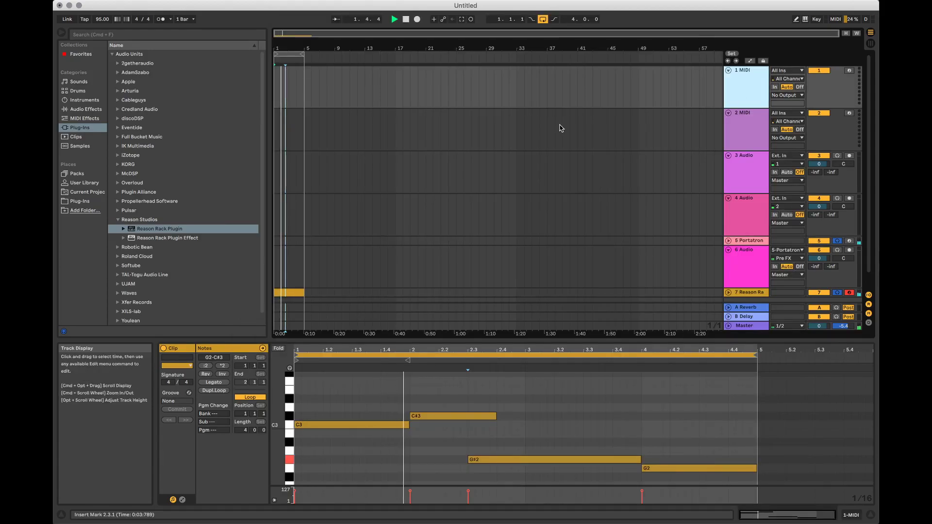
{"action": "left_click", "coordinate": [748, 292]}
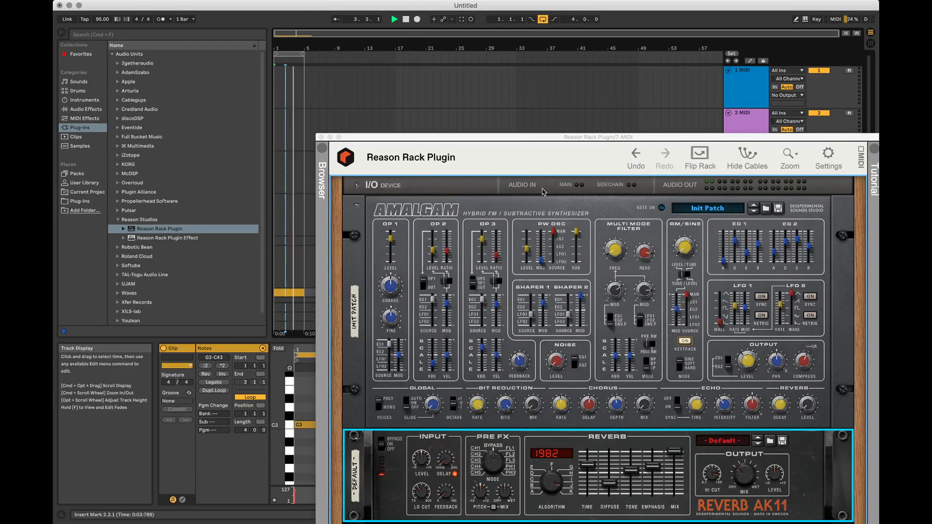
{"action": "left_click", "coordinate": [547, 117]}
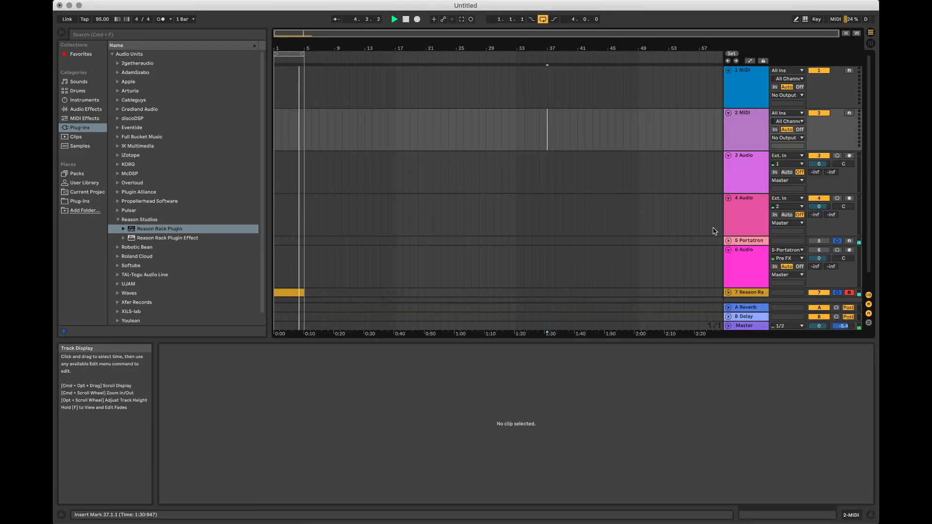